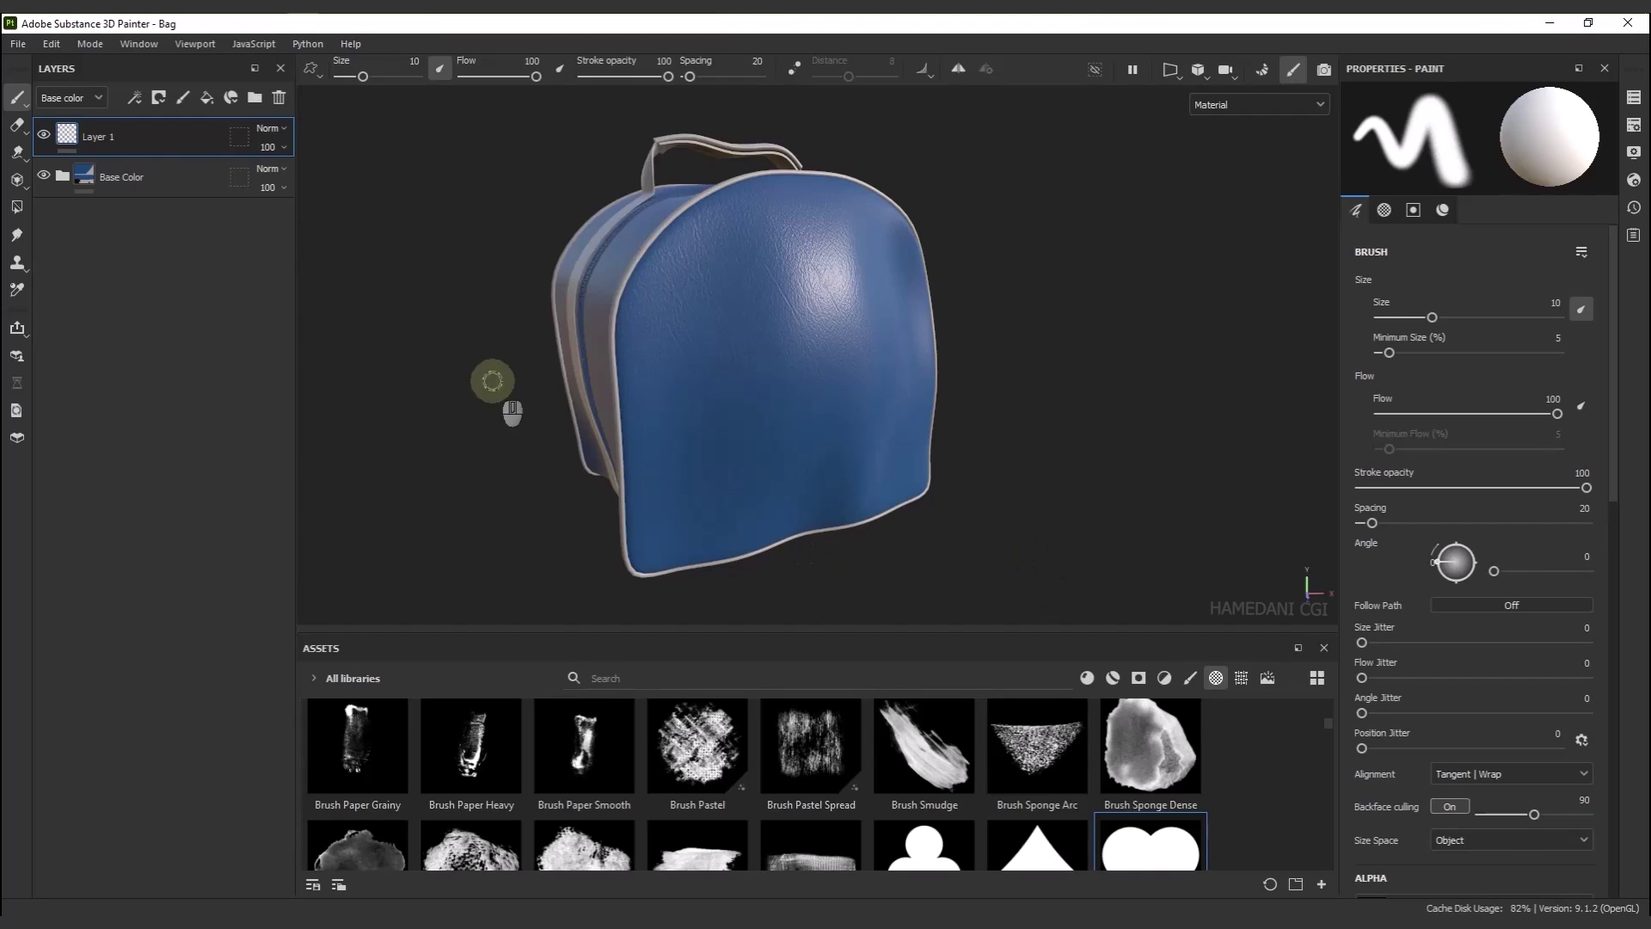
# Paint dashed stitches by hand on Layer 1 along the bag's front panel edge with a 1.26 brush
pyautogui.click(148, 141)
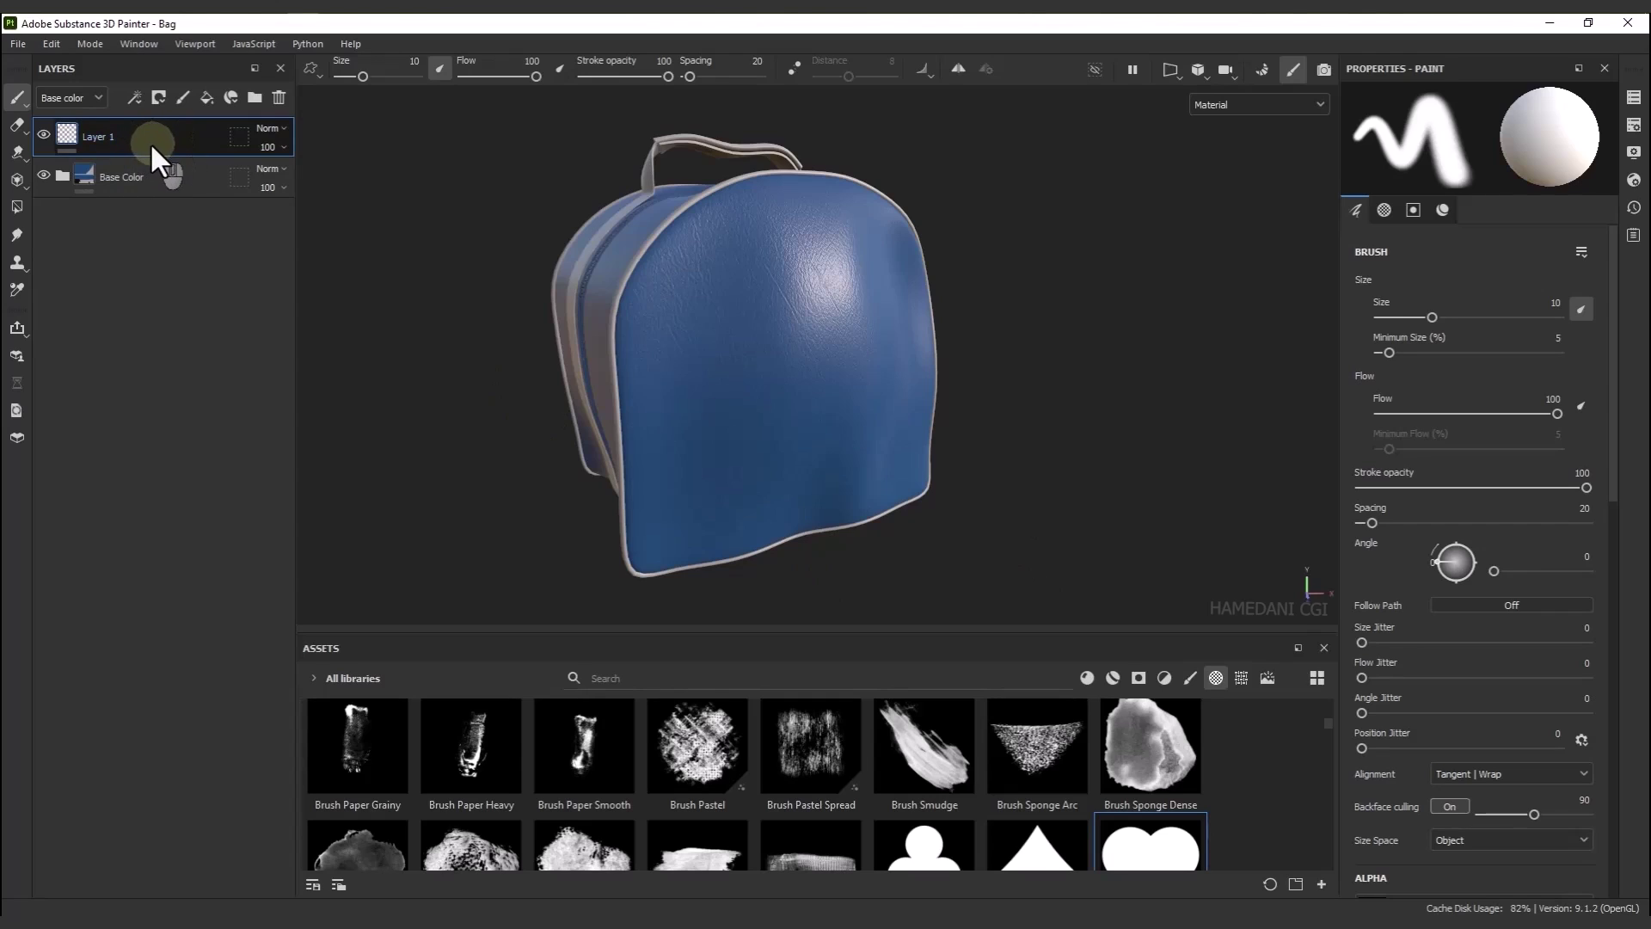
pyautogui.scroll(3, 654, 516)
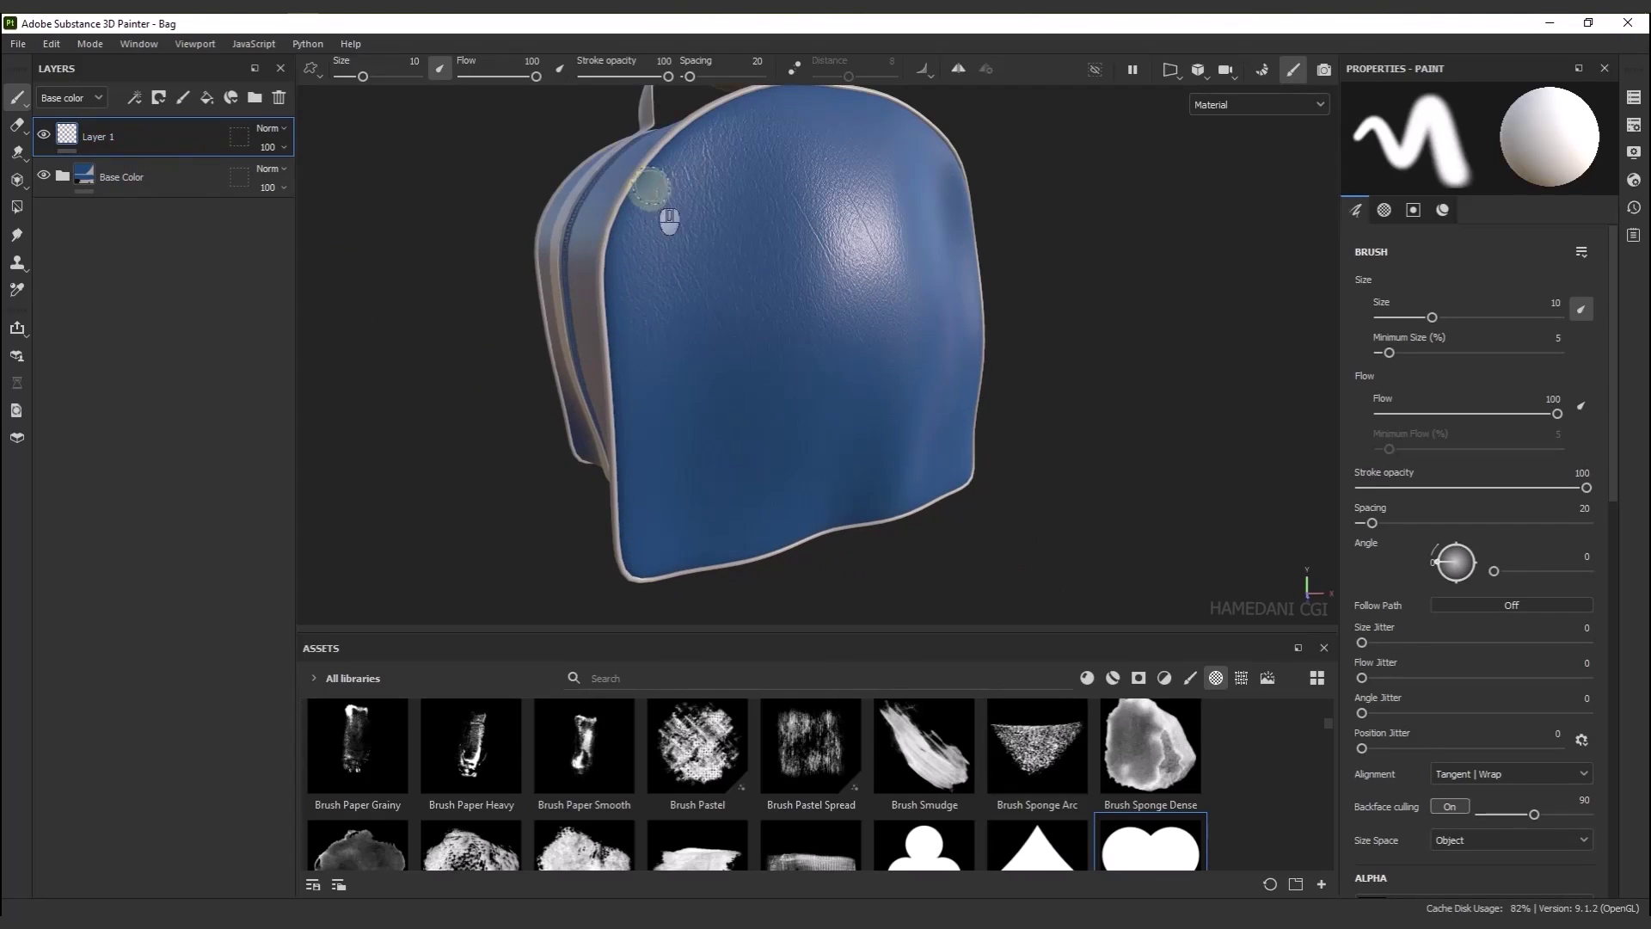
pyautogui.scroll(2, 687, 550)
pyautogui.rightClick(662, 538)
pyautogui.moveTo(745, 643)
pyautogui.mouseDown()
pyautogui.moveTo(698, 643)
pyautogui.moveTo(697, 682)
pyautogui.mouseUp()
pyautogui.rightClick(646, 564)
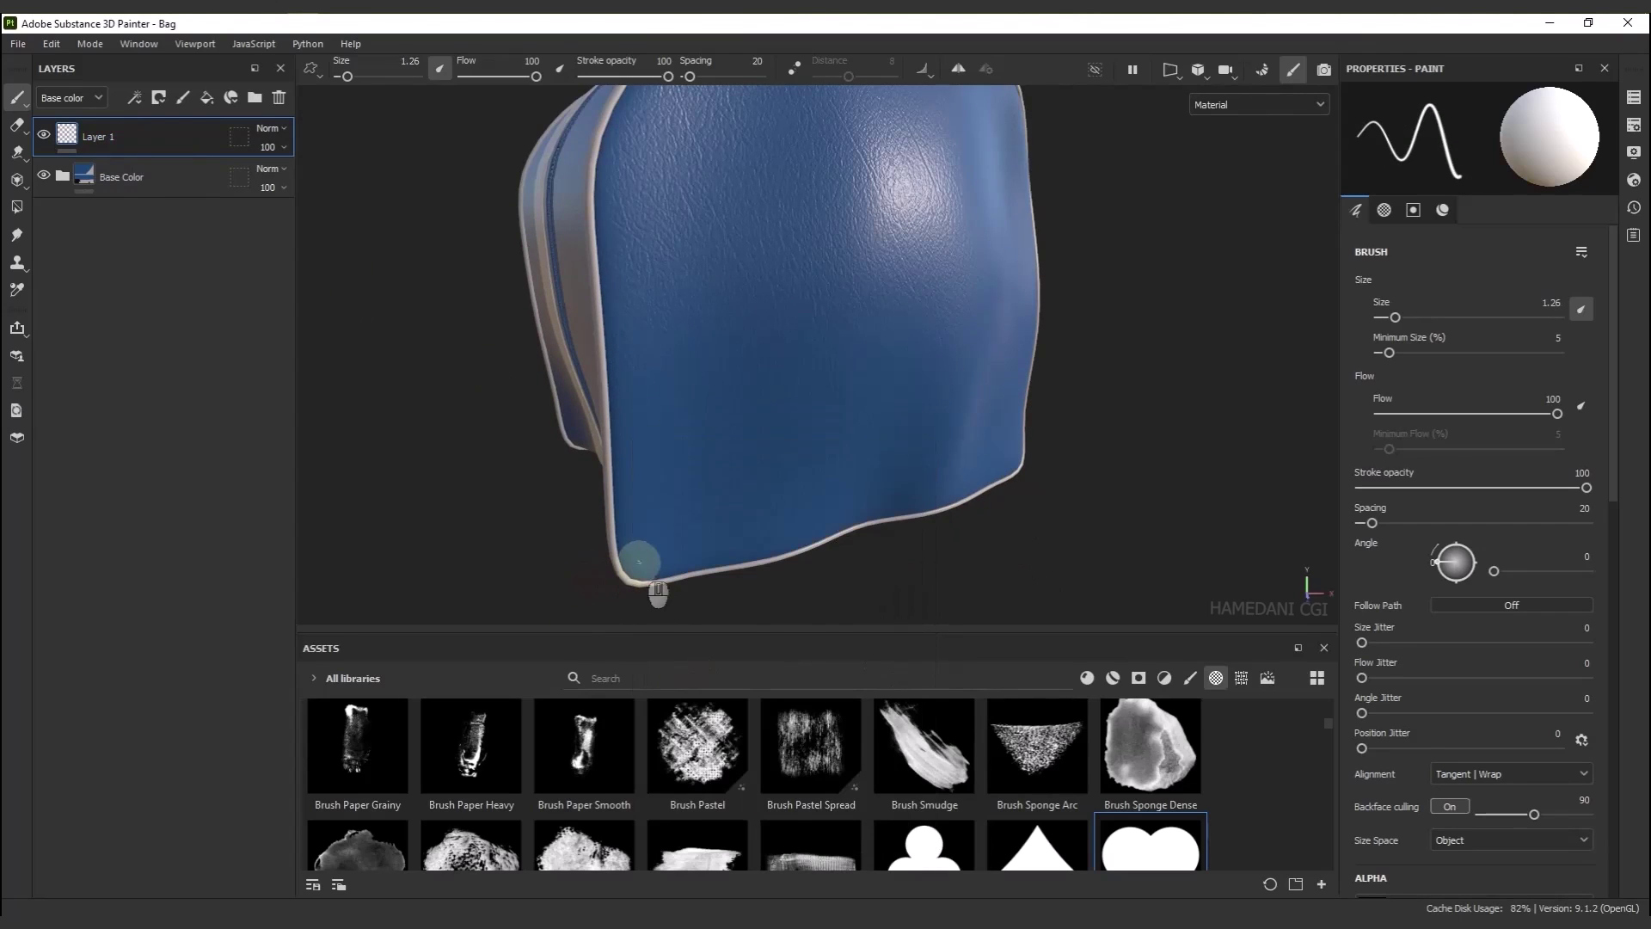
pyautogui.moveTo(638, 557); pyautogui.dragTo(620, 153)
pyautogui.keyDown('alt'); pyautogui.moveTo(757, 230); pyautogui.dragTo(606, 293); pyautogui.keyUp('alt')
pyautogui.moveTo(606, 292)
pyautogui.mouseDown()
pyautogui.moveTo(597, 251)
pyautogui.moveTo(619, 203)
pyautogui.moveTo(670, 147)
pyautogui.moveTo(771, 112)
pyautogui.mouseUp()
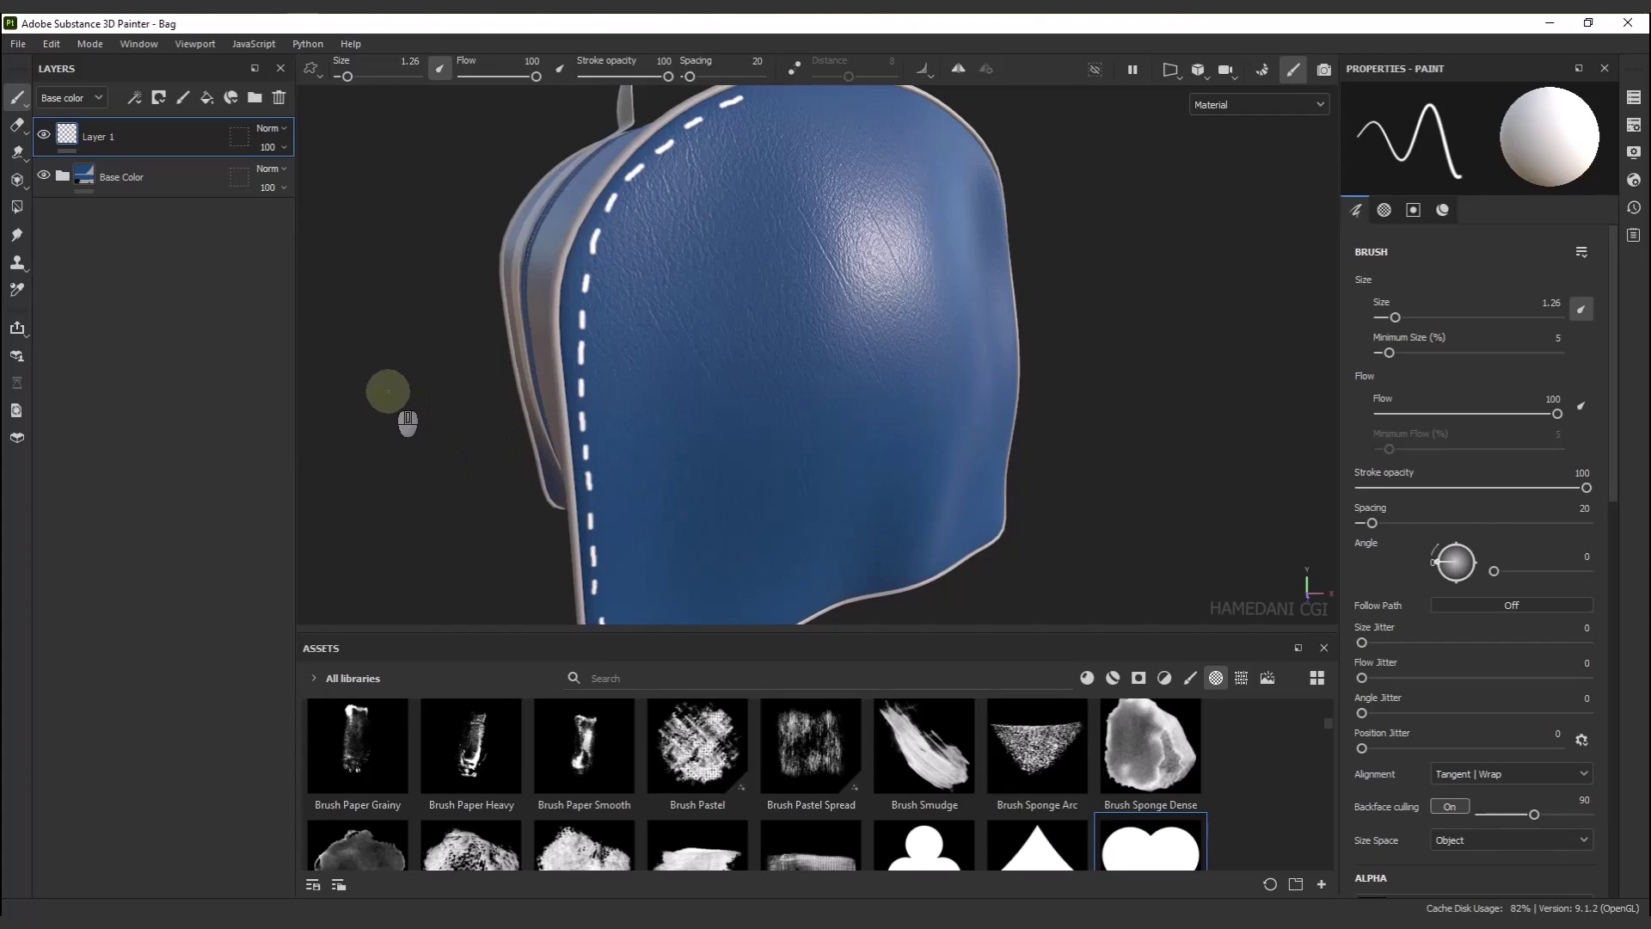
# Delete Layer 1 and add a fill layer with only color and height enabled, setting its height to 0.1592
pyautogui.click(278, 98)
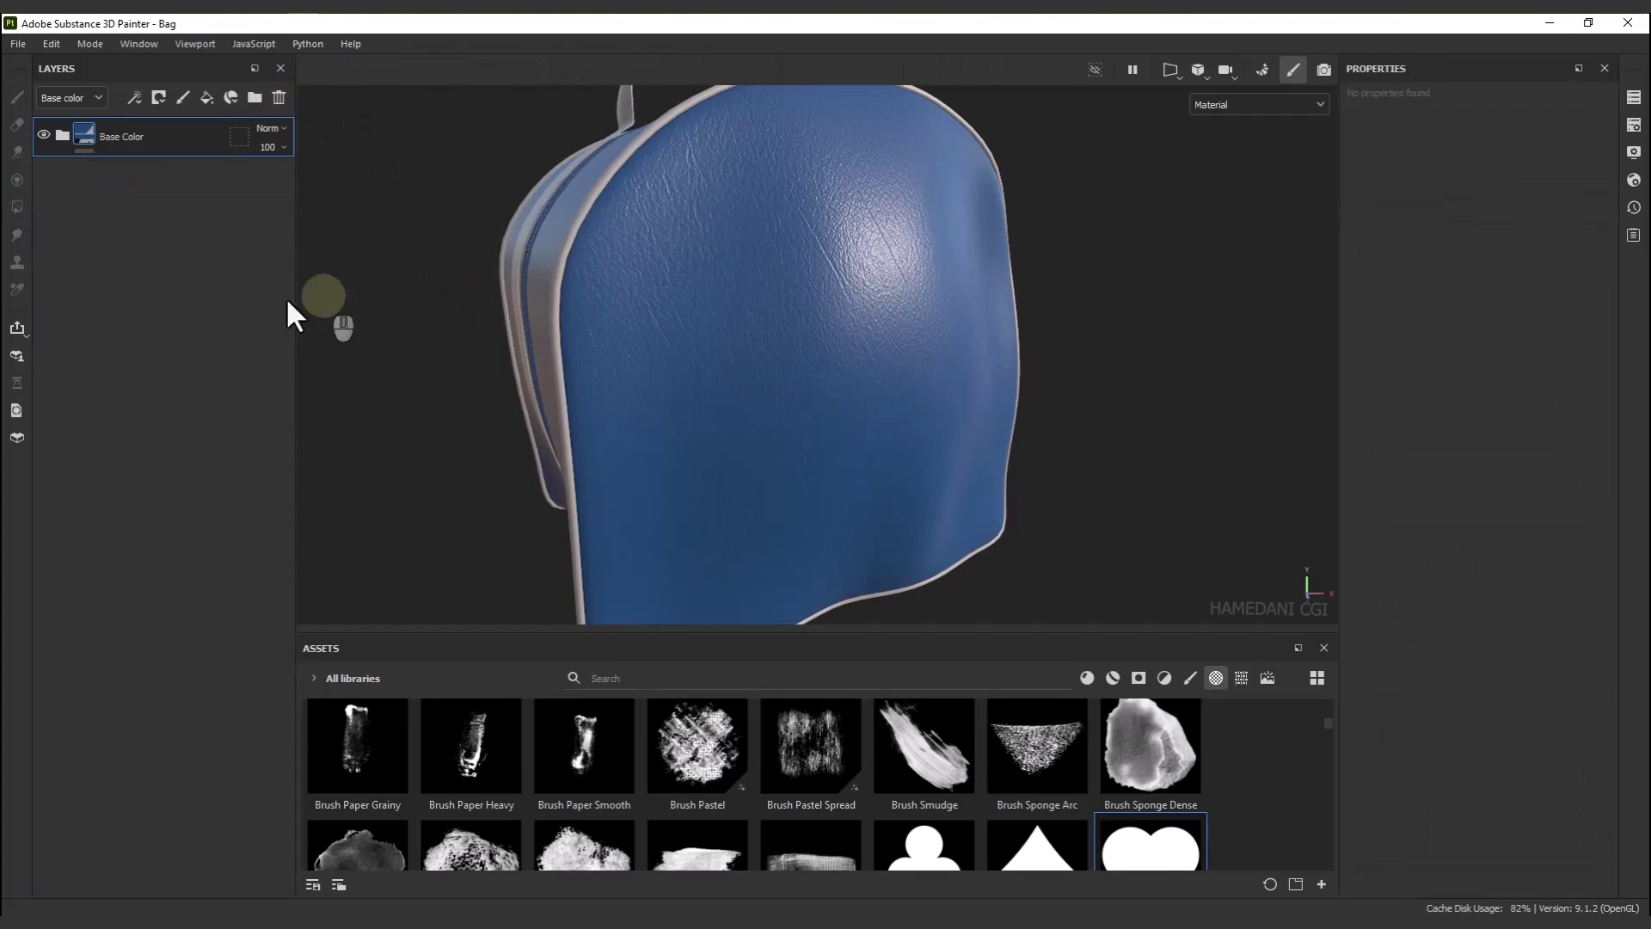
pyautogui.click(206, 97)
pyautogui.click(1423, 430)
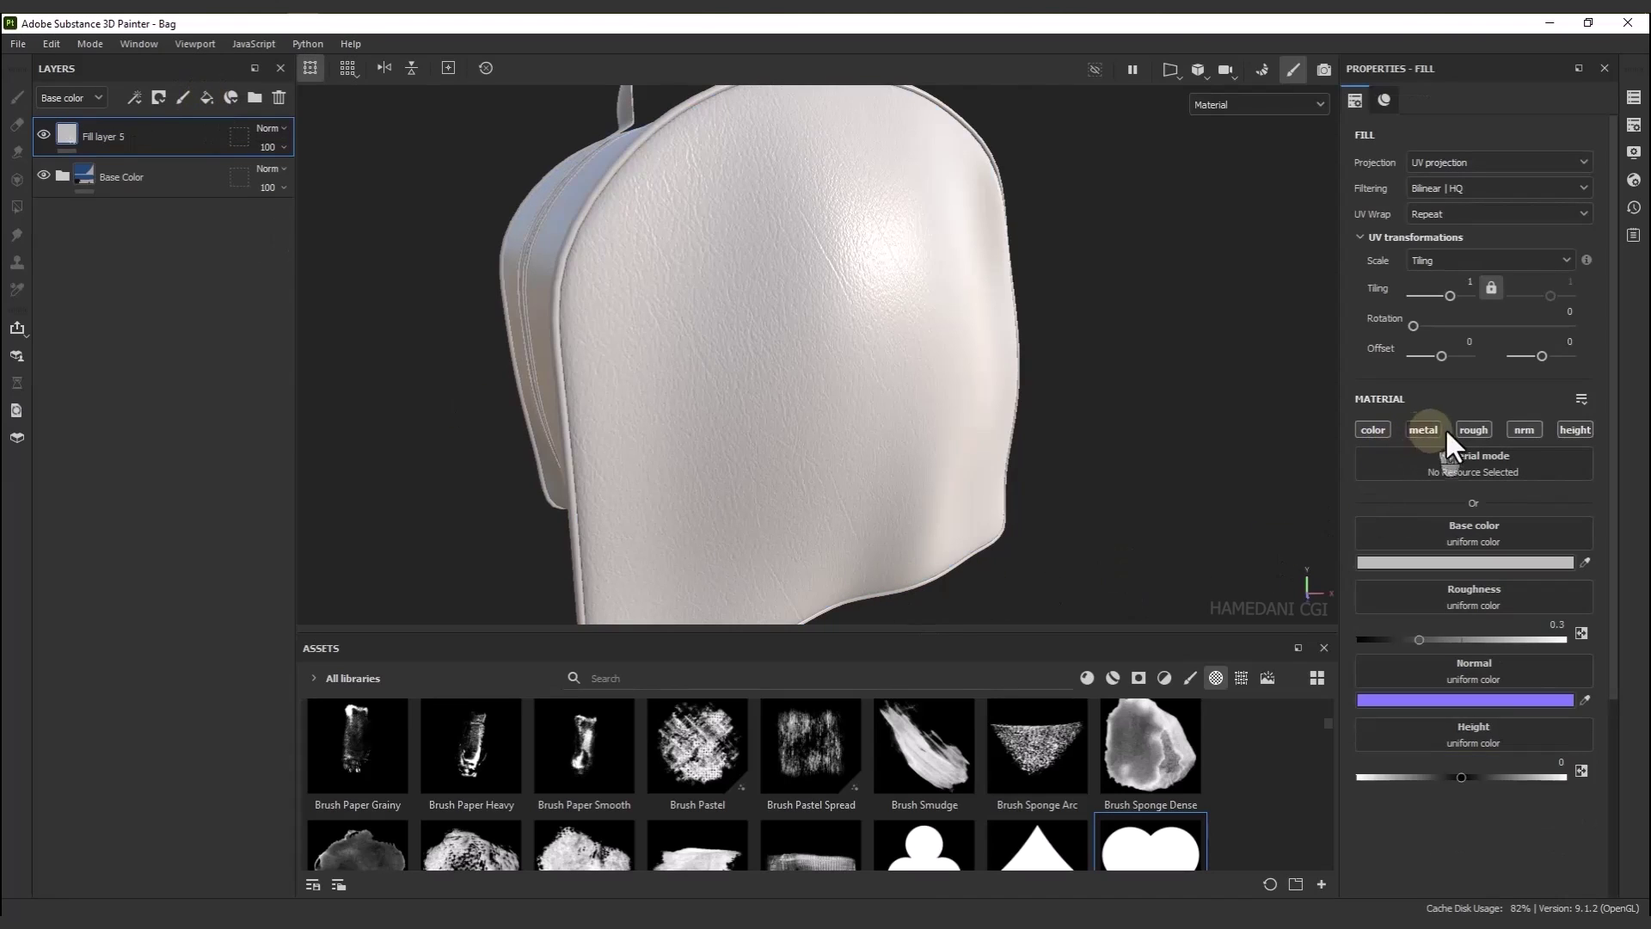
pyautogui.click(1473, 430)
pyautogui.click(1524, 430)
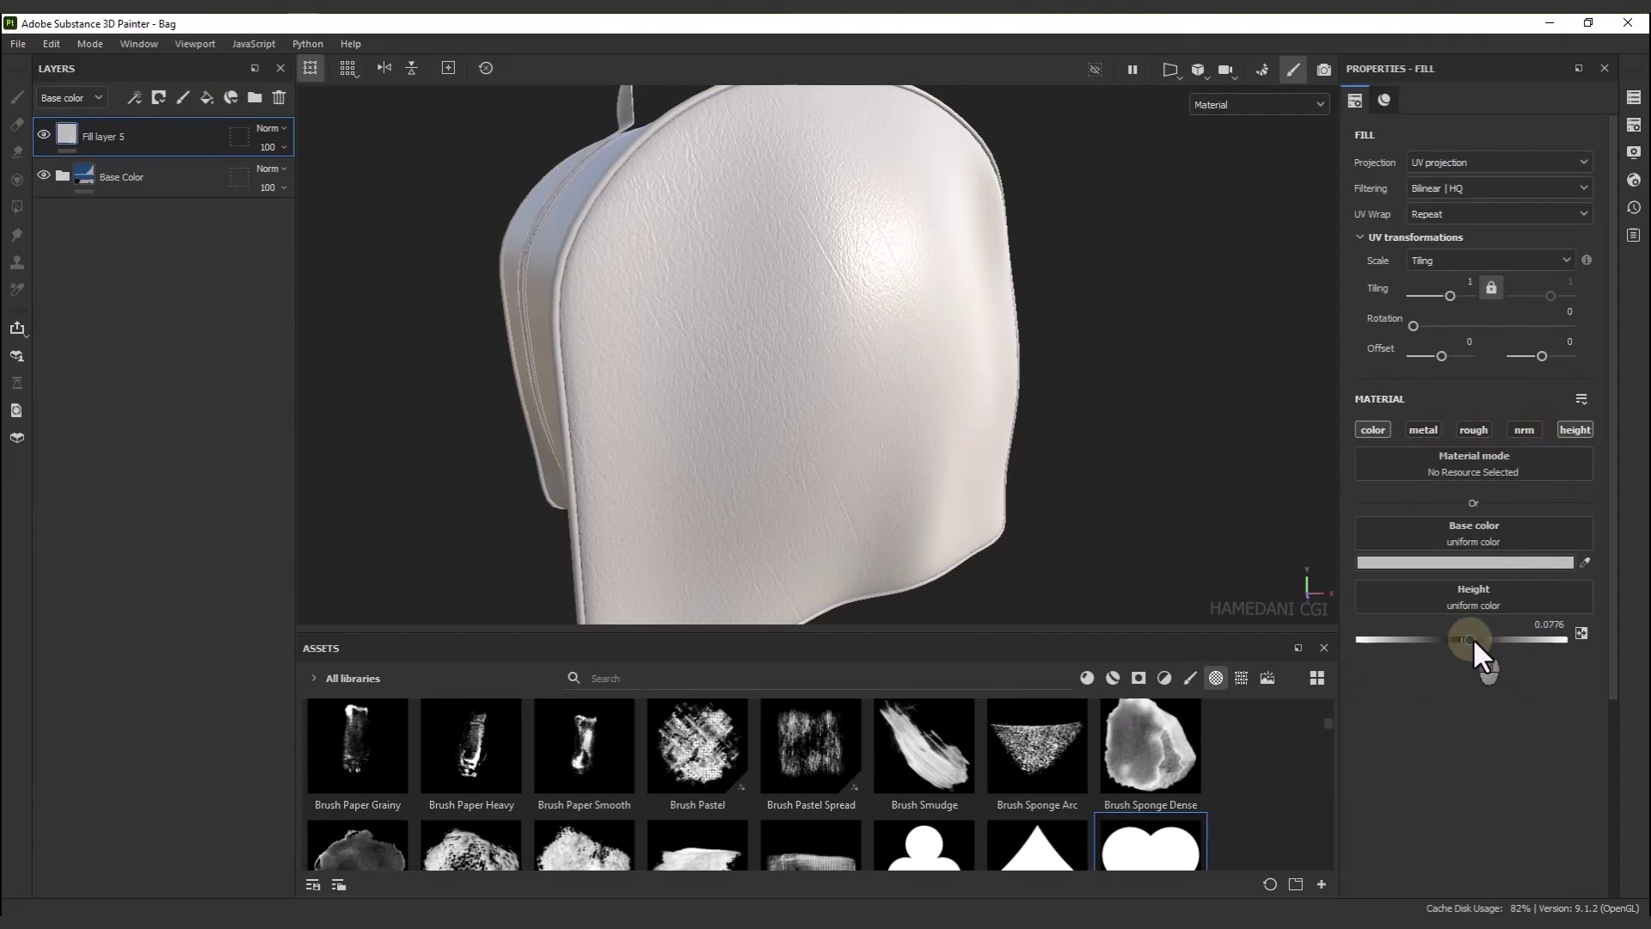
# Rename the new fill layer as Sewing Path
pyautogui.rightClick(100, 136)
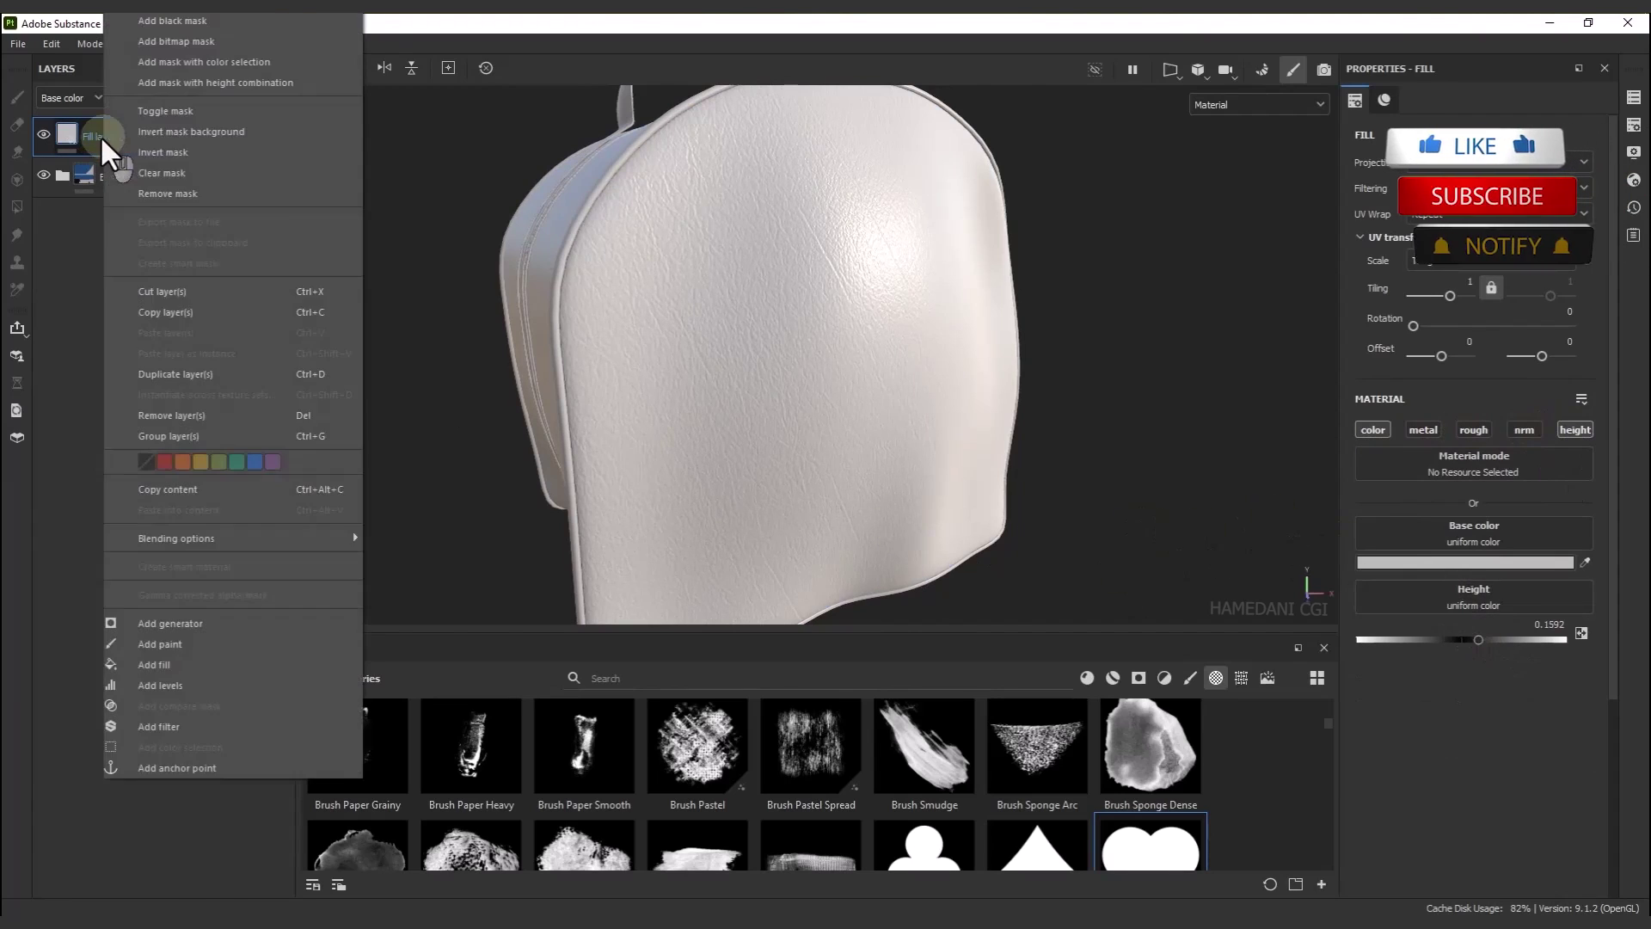
pyautogui.doubleClick(93, 134)
pyautogui.write('Sweng')
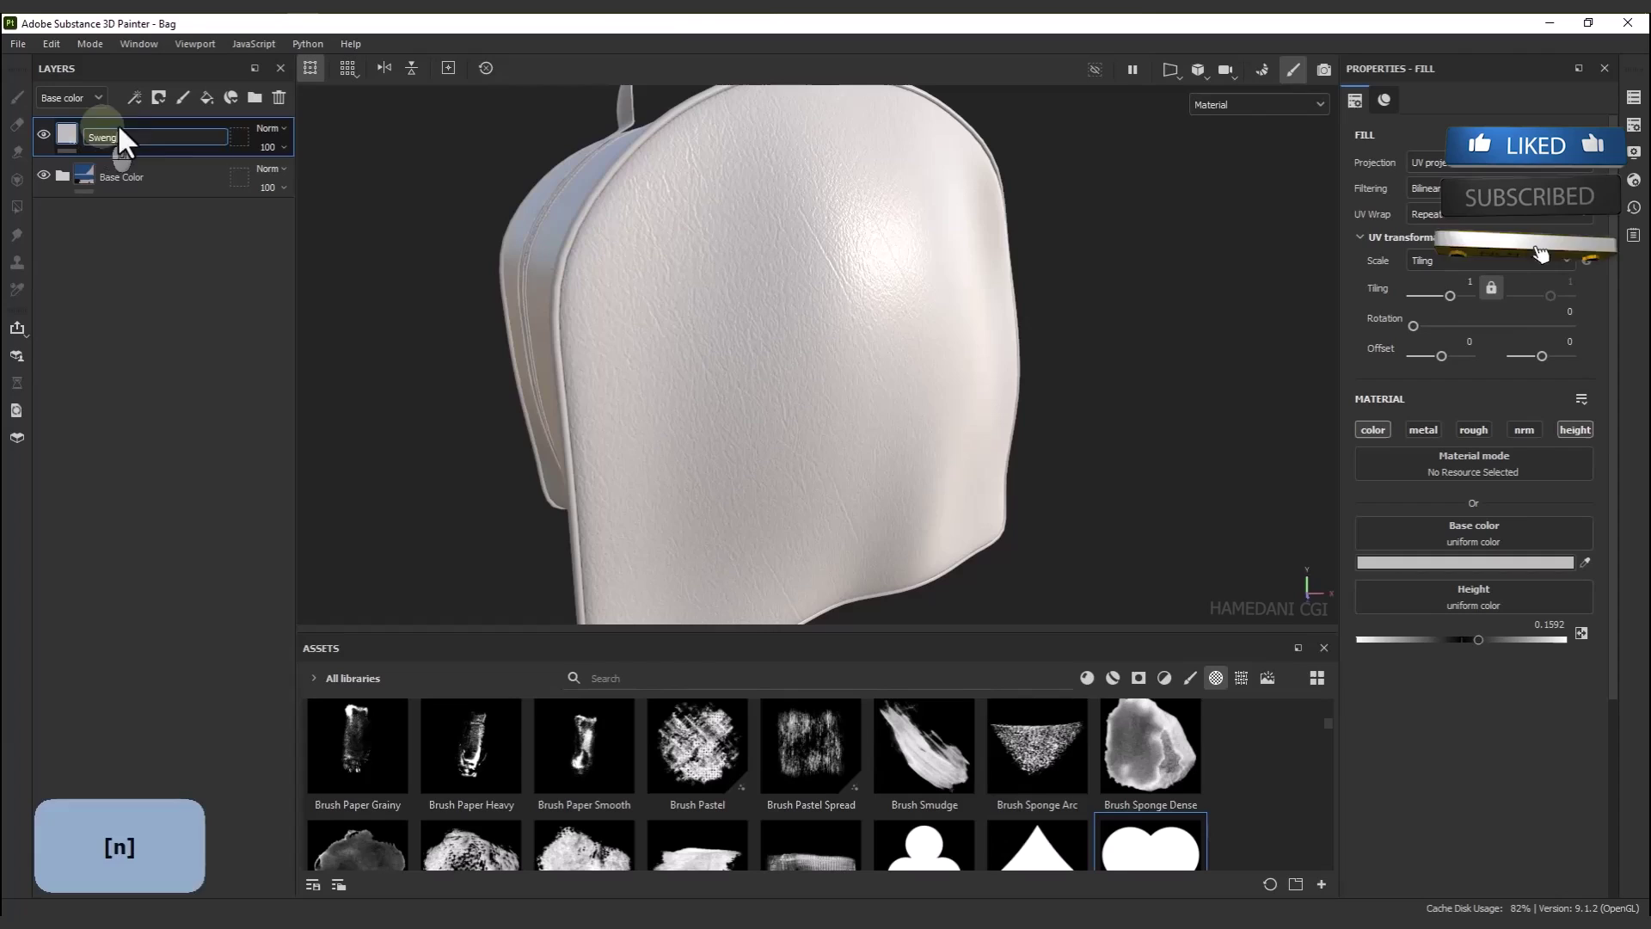
pyautogui.press('BackSpace')
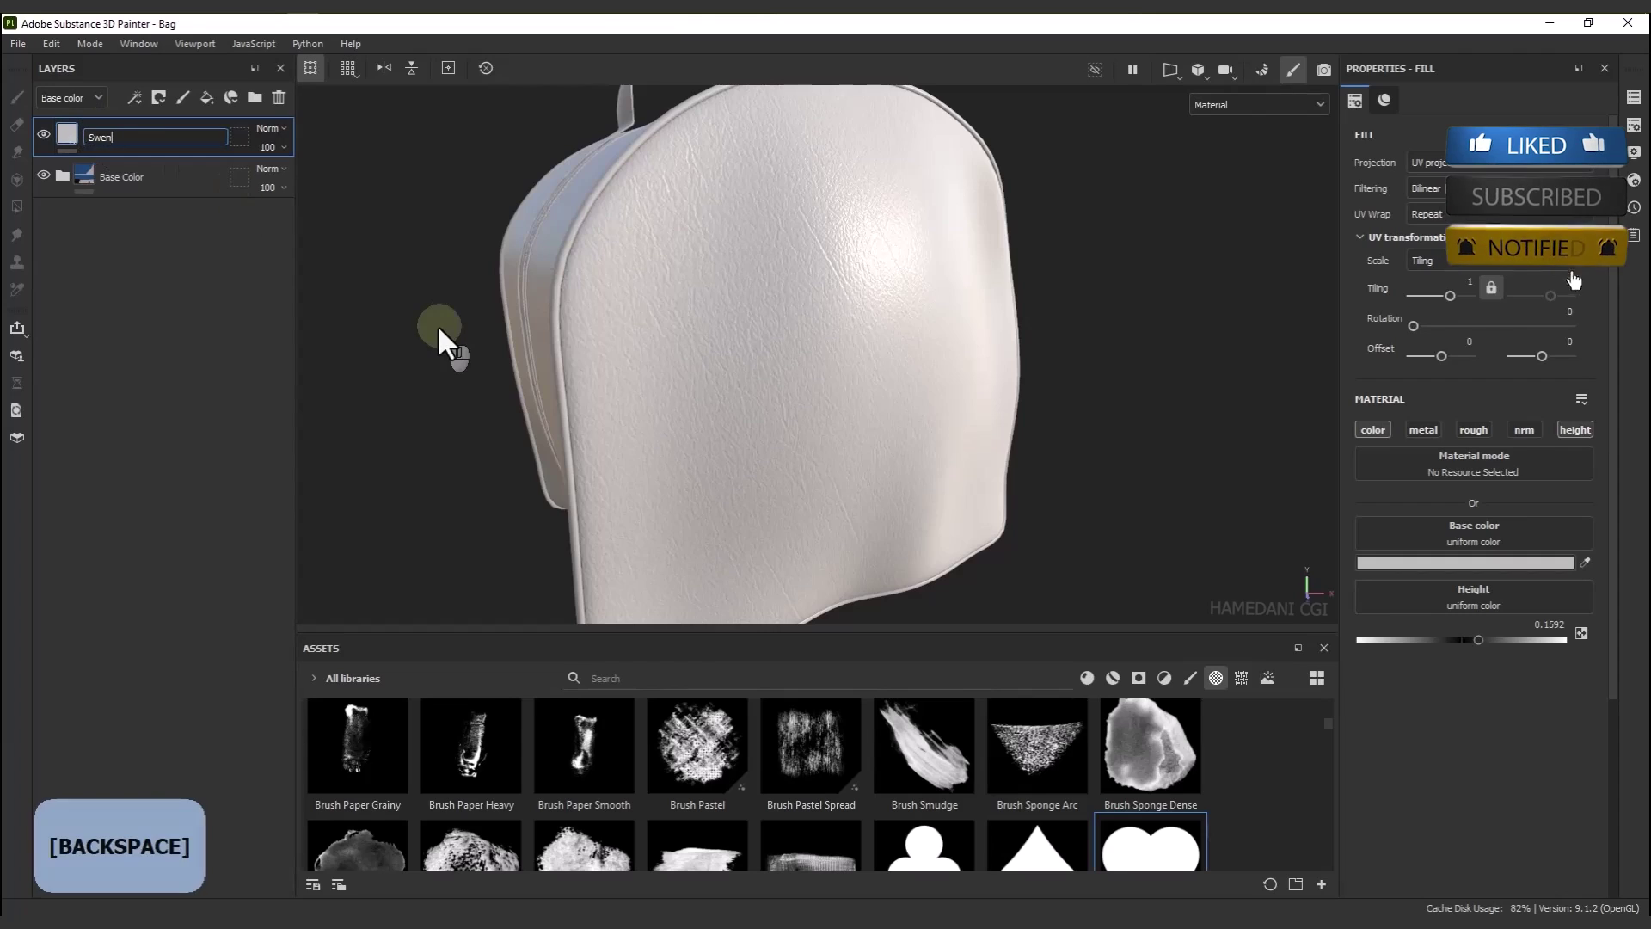
pyautogui.press('BackSpace')
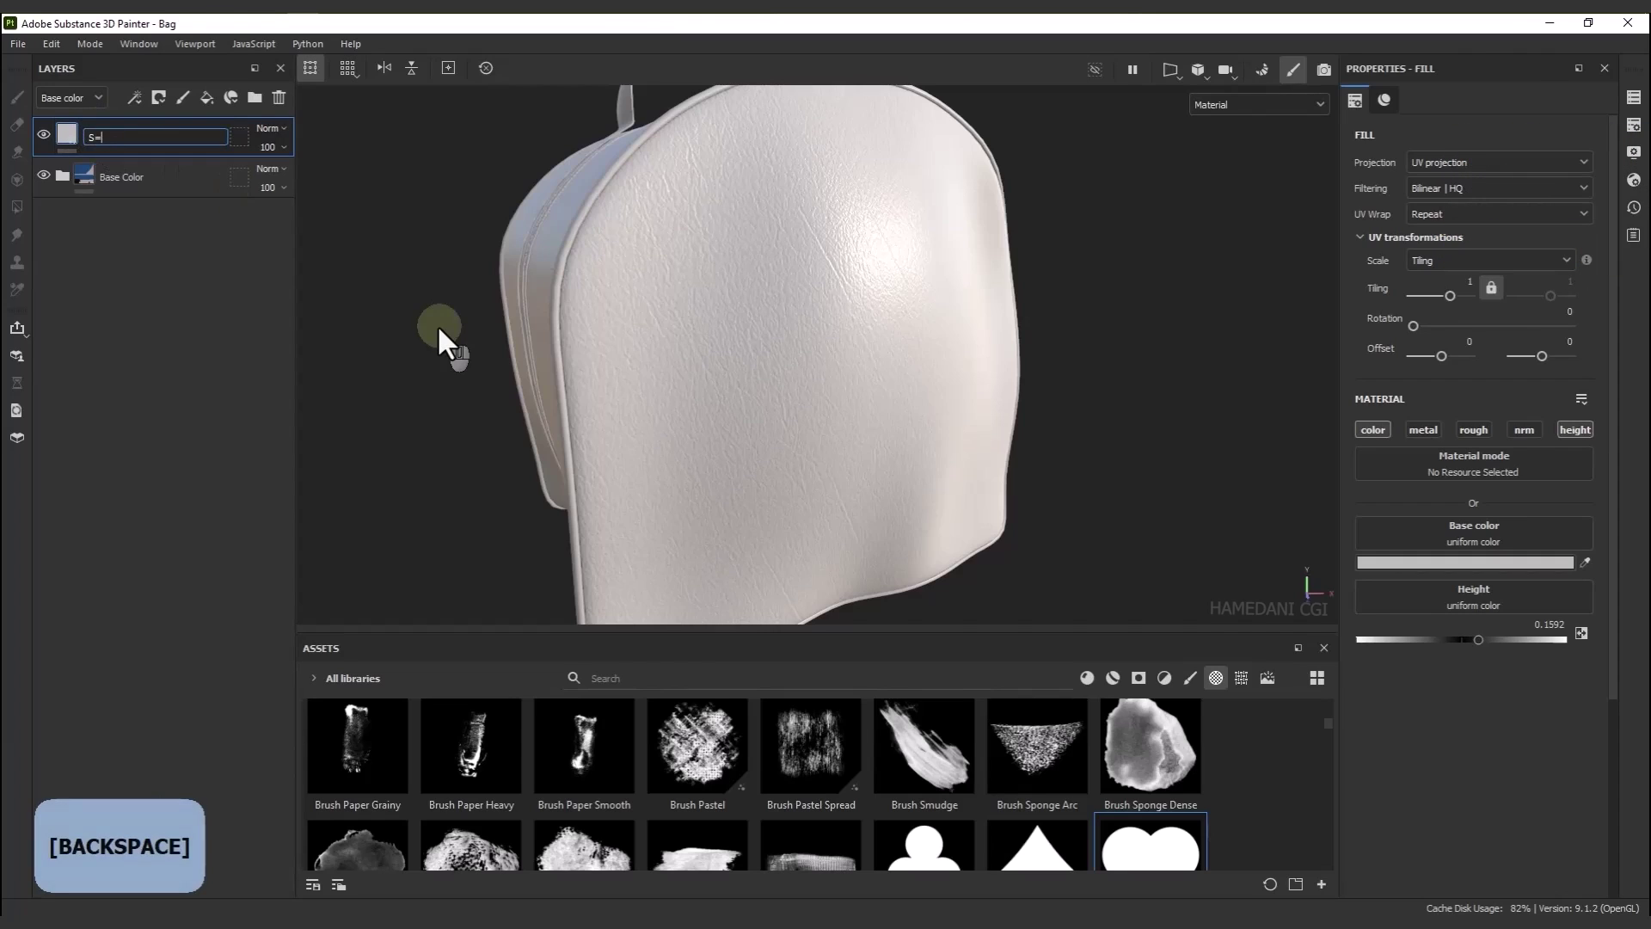
pyautogui.write('ewing Path')
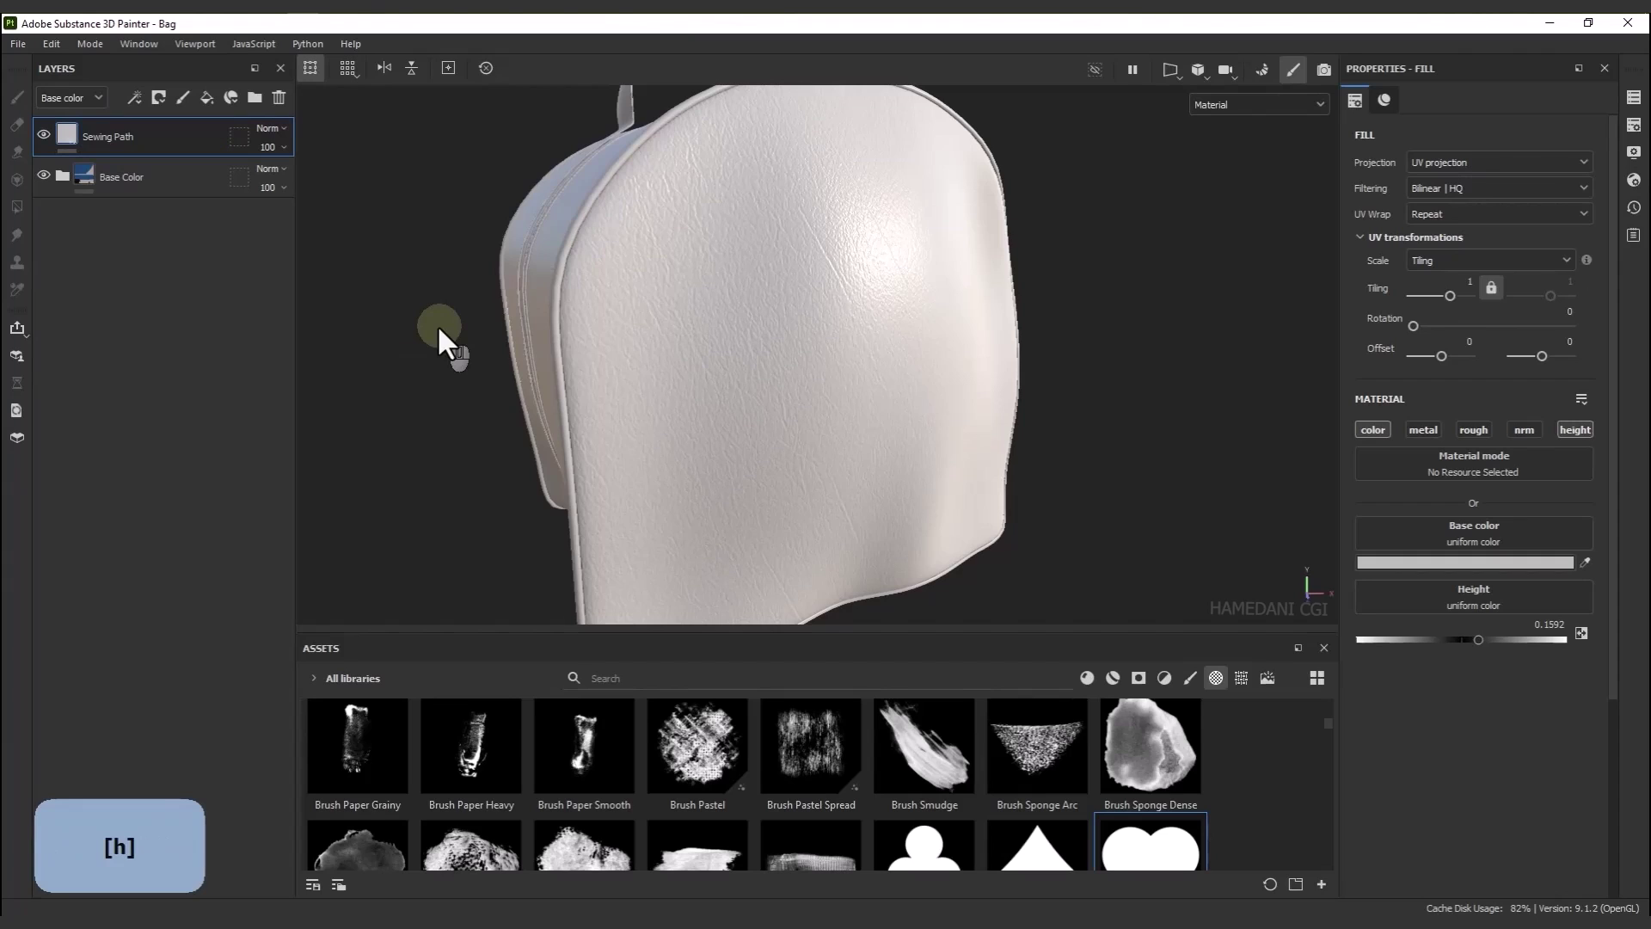
# Add a black mask to the Sewing Path layer and activate the Paint along path tool
pyautogui.rightClick(118, 146)
pyautogui.click(214, 23)
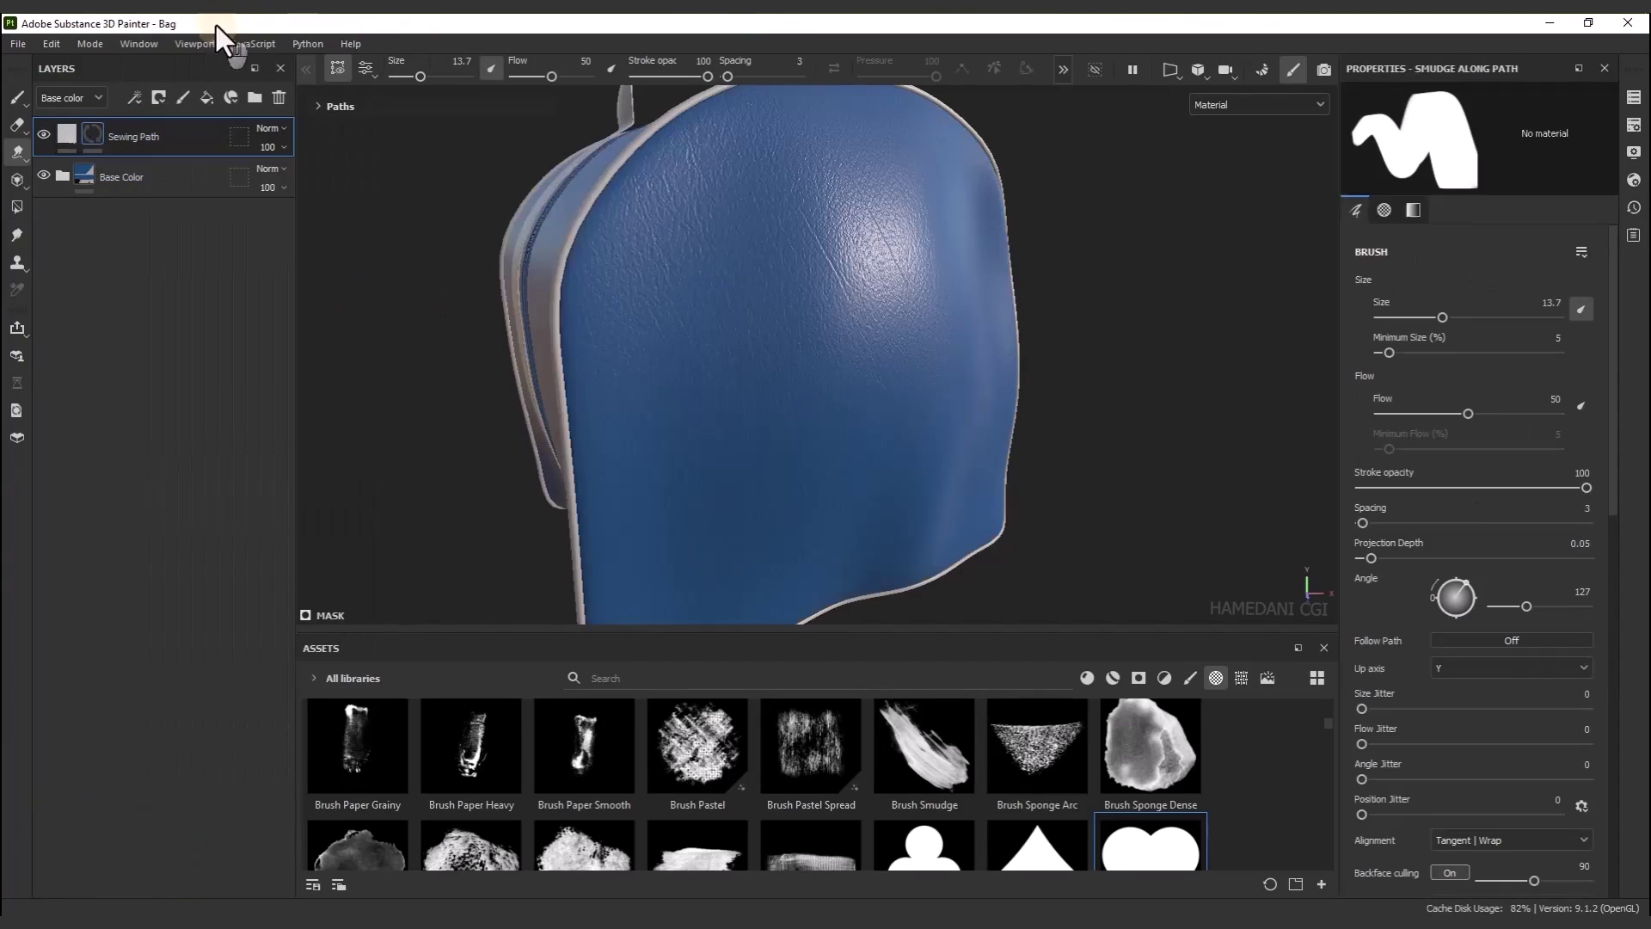
pyautogui.click(19, 150)
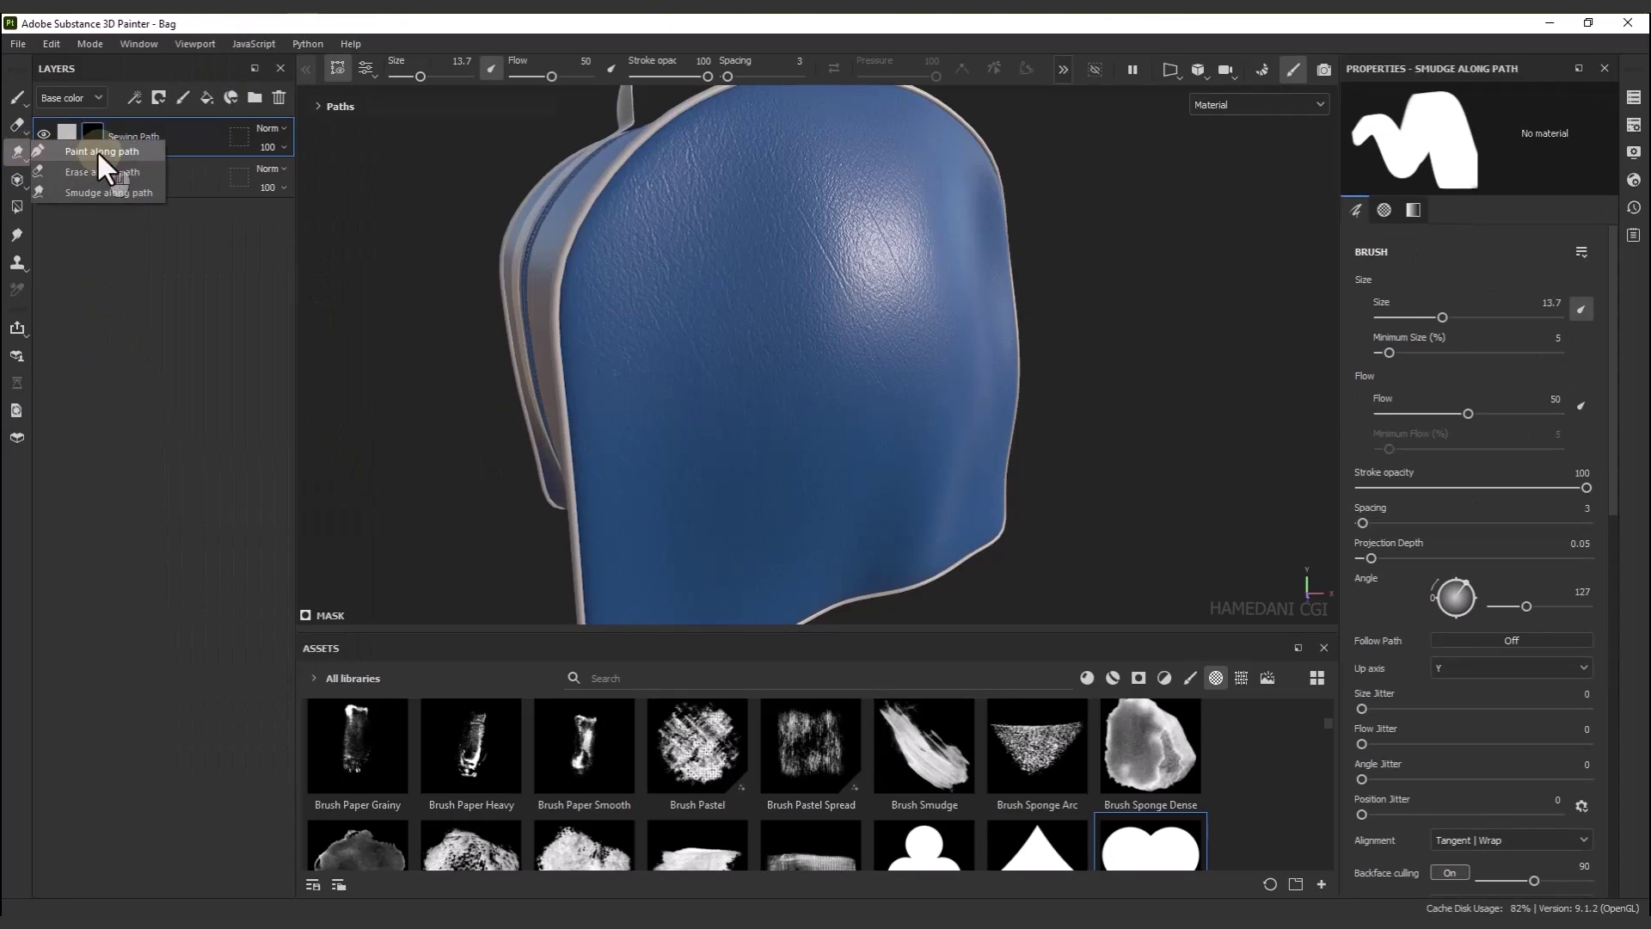
pyautogui.click(135, 151)
# Search the alphas for "cap" and apply Shape Capsule to the path brush
pyautogui.moveTo(848, 442)
pyautogui.keyDown('alt'); pyautogui.mouseDown()
pyautogui.moveTo(762, 368)
pyautogui.moveTo(785, 368)
pyautogui.mouseUp(); pyautogui.keyUp('alt')
pyautogui.click(713, 677)
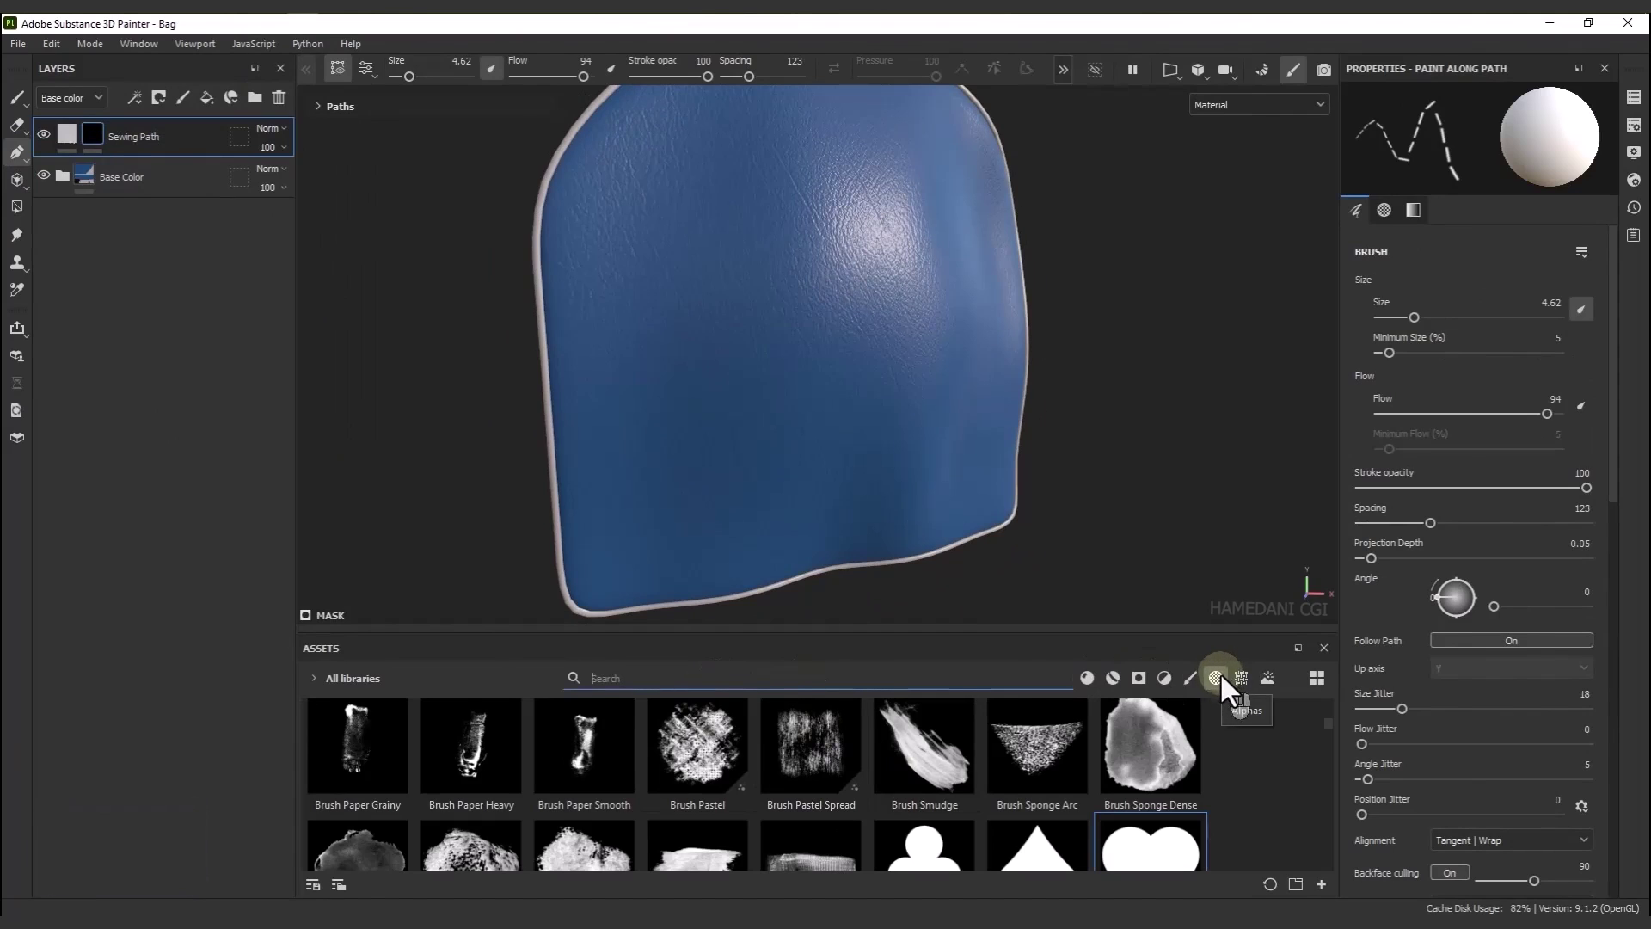
pyautogui.click(1003, 677)
pyautogui.write('cap')
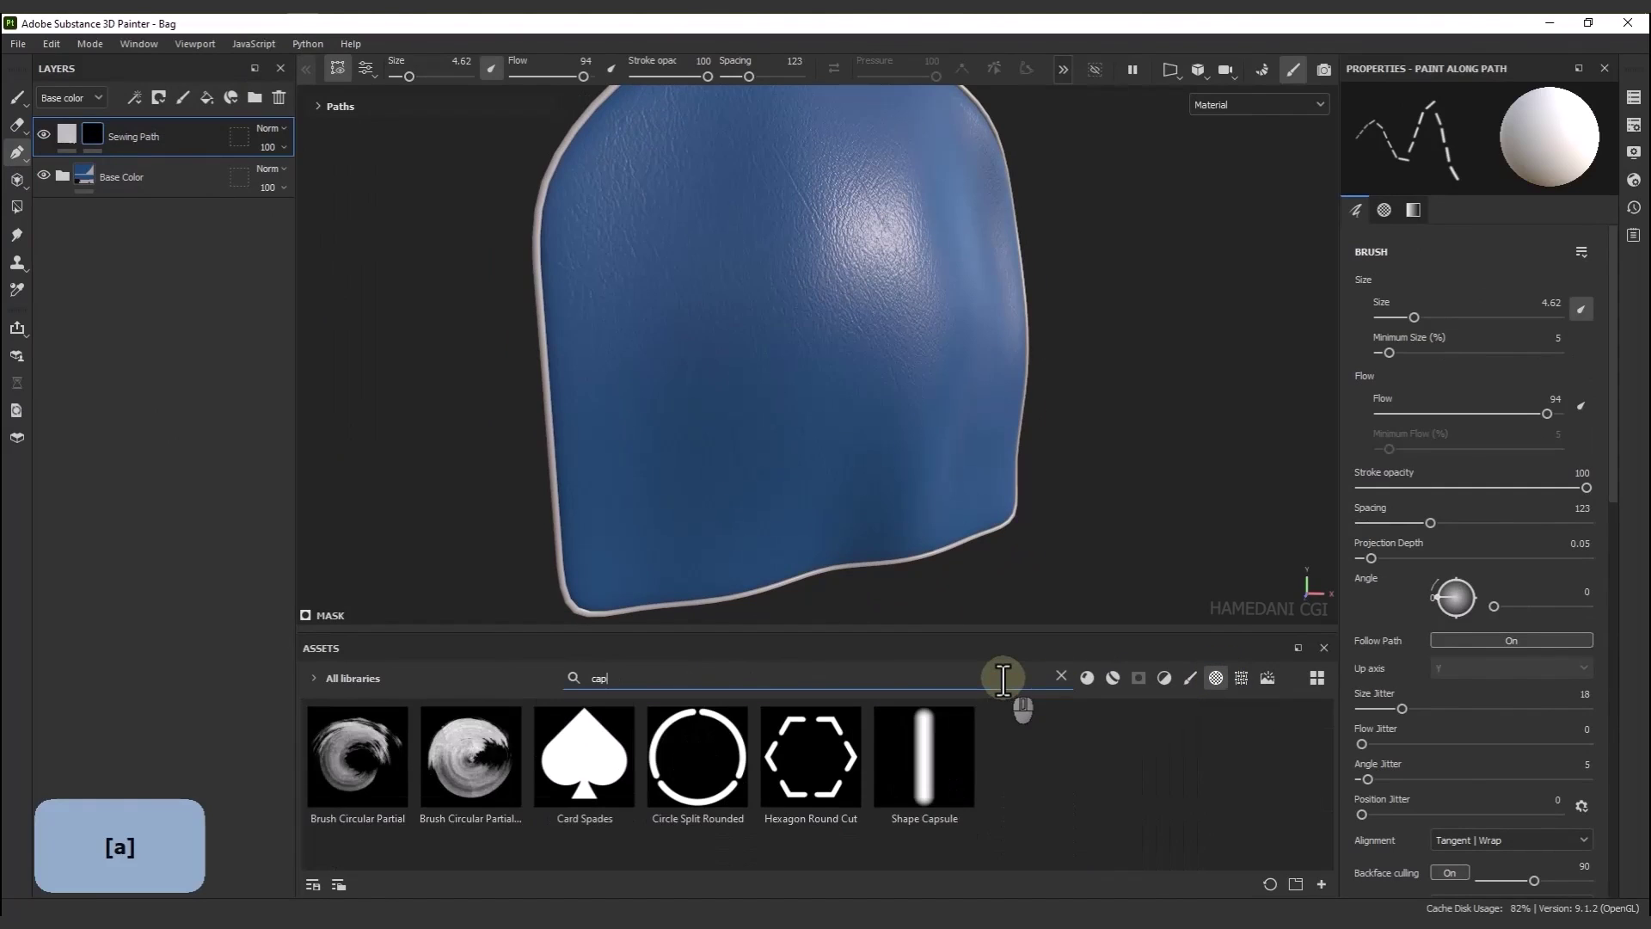
pyautogui.click(931, 776)
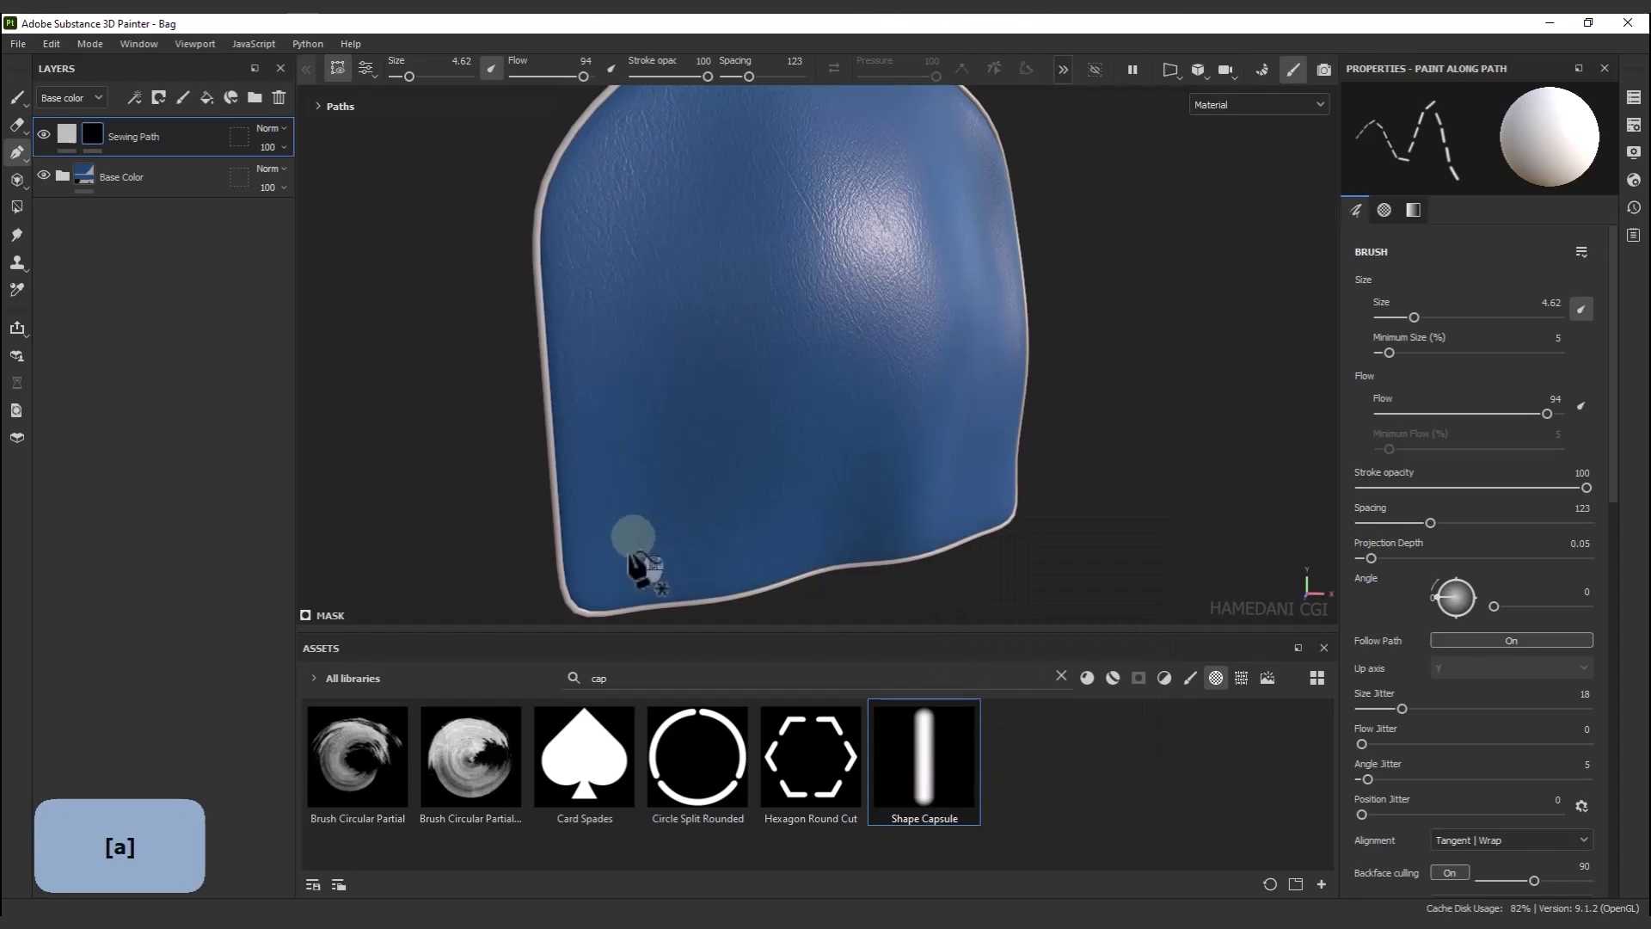
# Undo the trial path start and turn off Follow Path for the brush
pyautogui.click(586, 593)
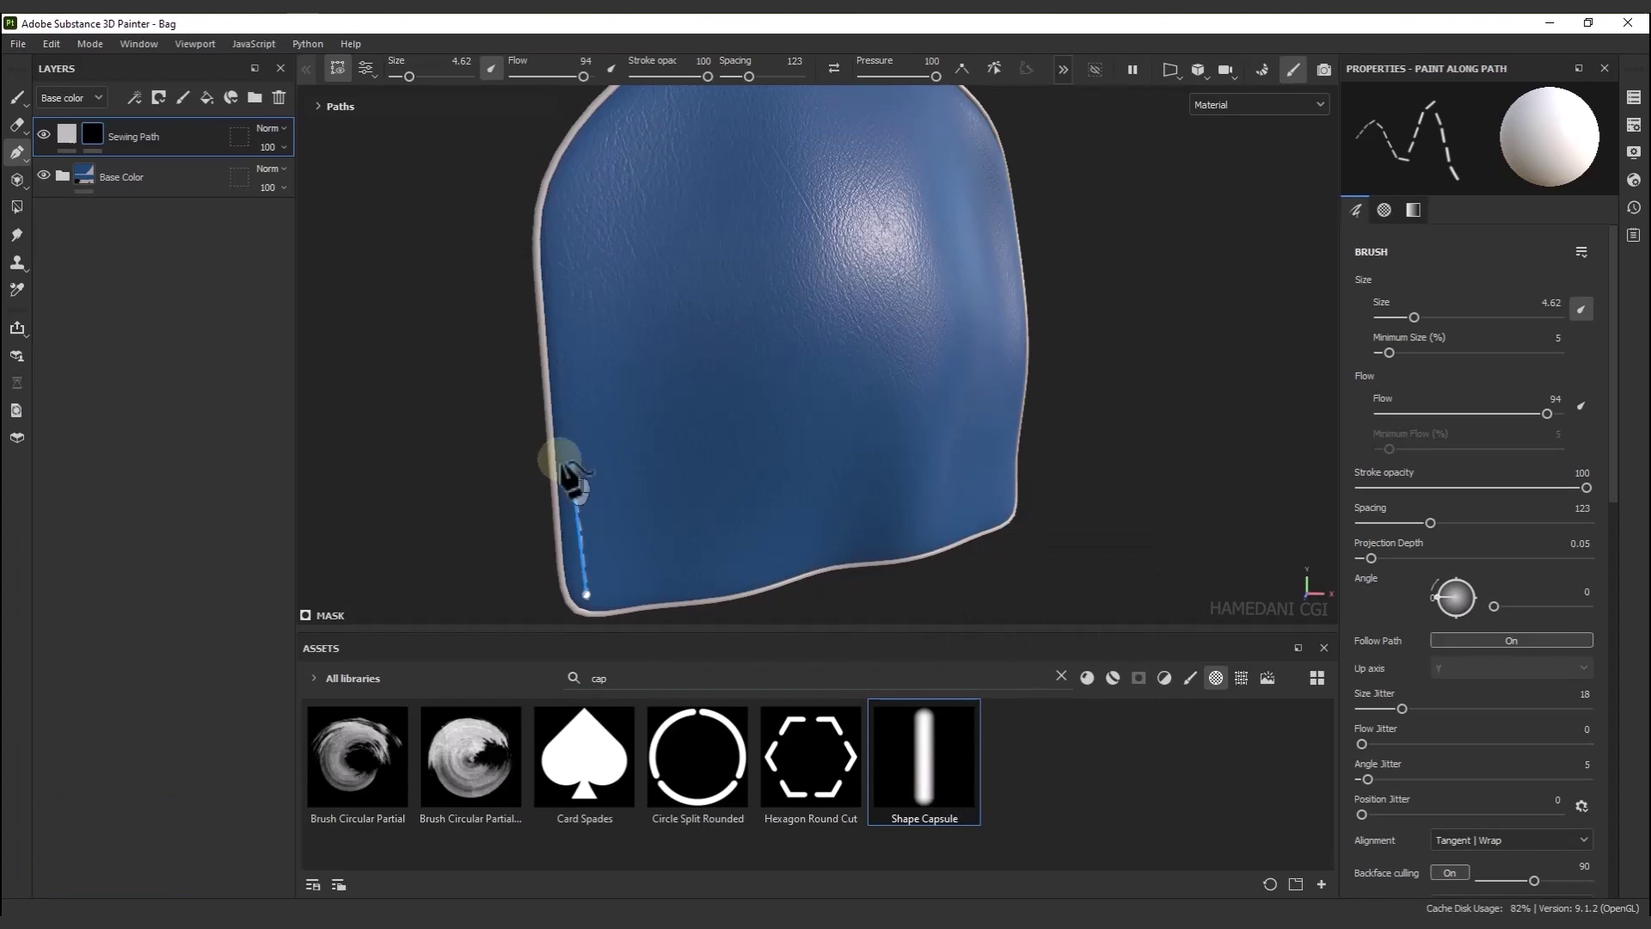
pyautogui.hotkey('ctrl', 'z')
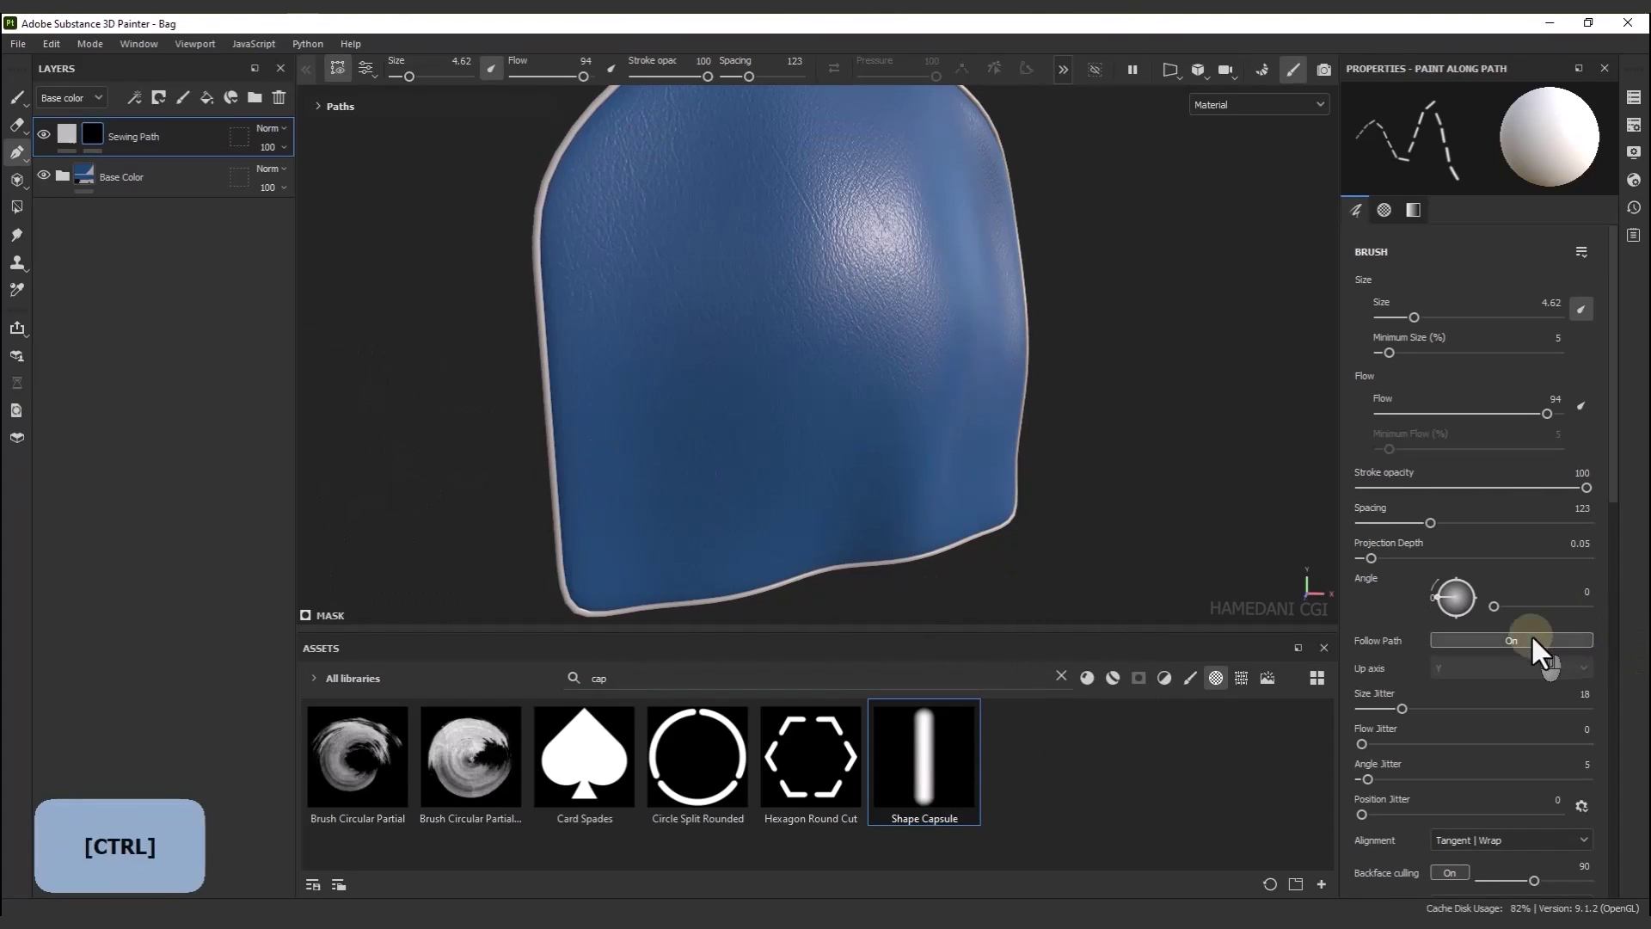
pyautogui.click(1534, 644)
# Draw a closed capsule stitch path around the front panel, just inside its piping, directly on the Sewing Path mask
pyautogui.click(585, 591)
pyautogui.click(573, 478)
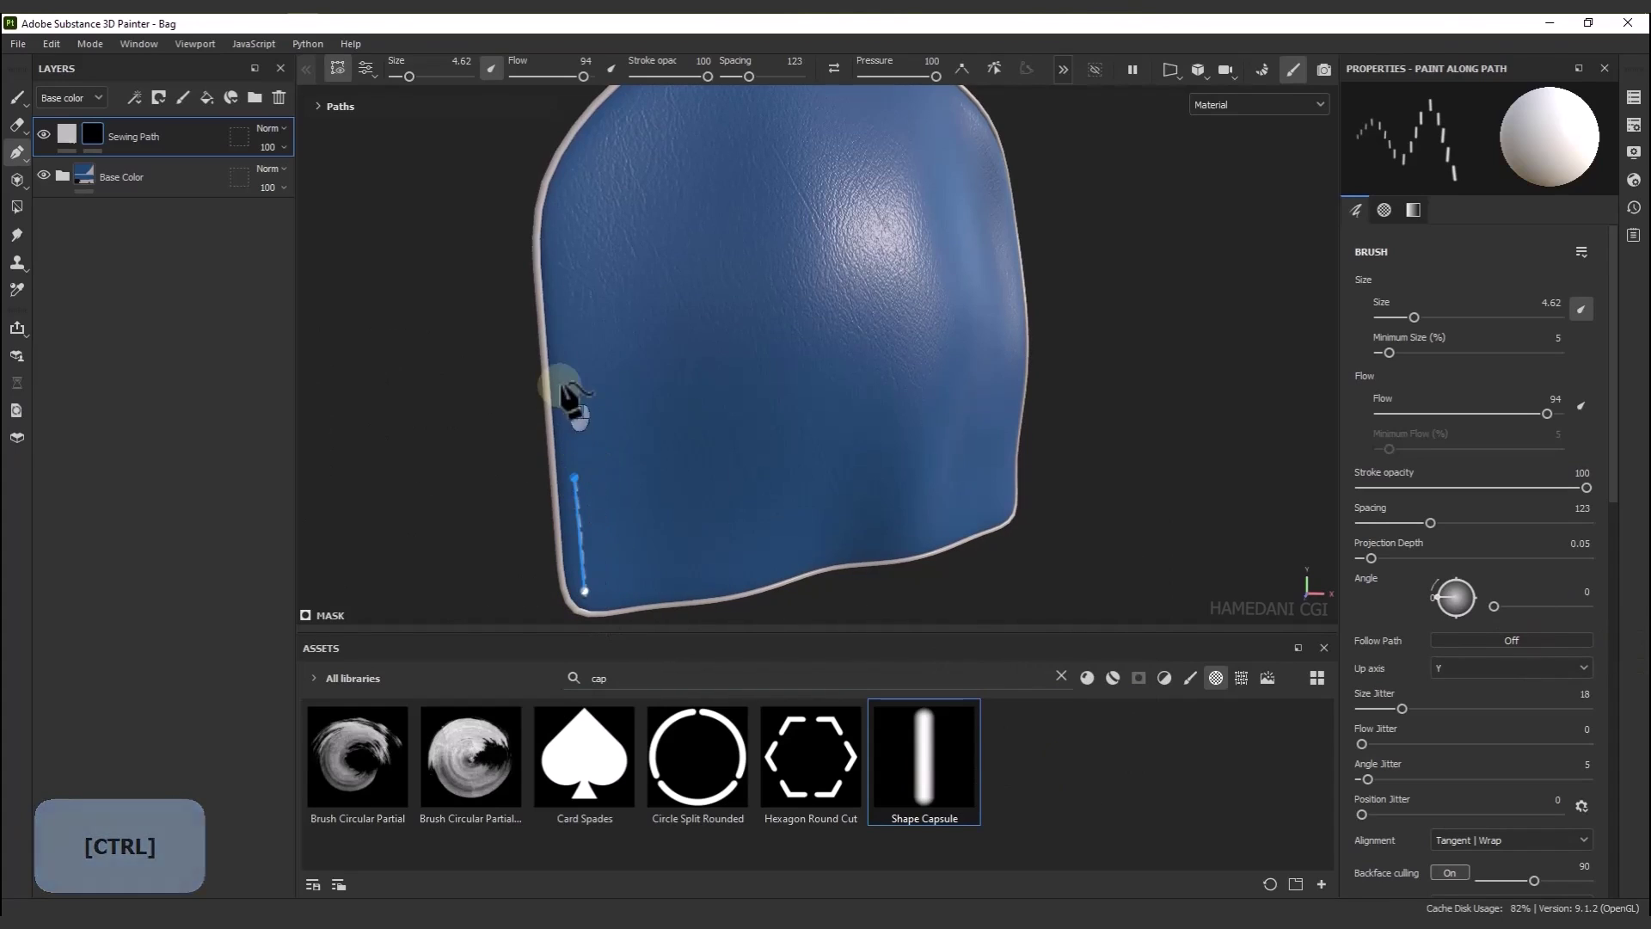
pyautogui.click(567, 389)
pyautogui.click(558, 291)
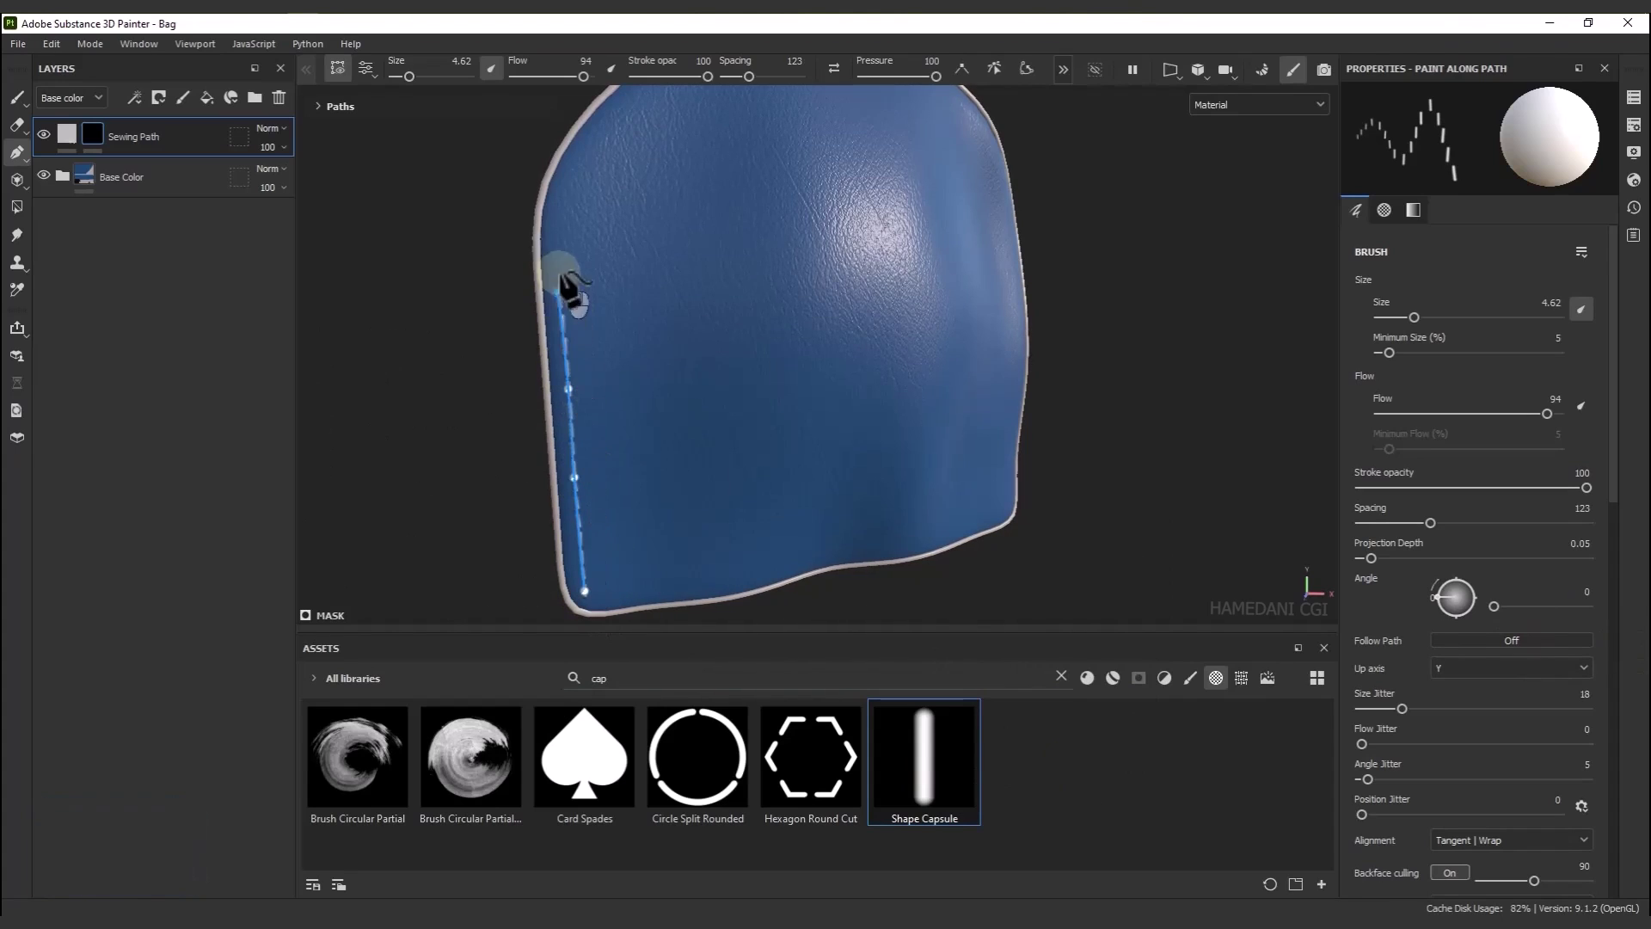
pyautogui.click(571, 160)
pyautogui.keyDown('alt'); pyautogui.moveTo(714, 211); pyautogui.dragTo(668, 324, button='middle'); pyautogui.keyUp('alt')
pyautogui.click(594, 199)
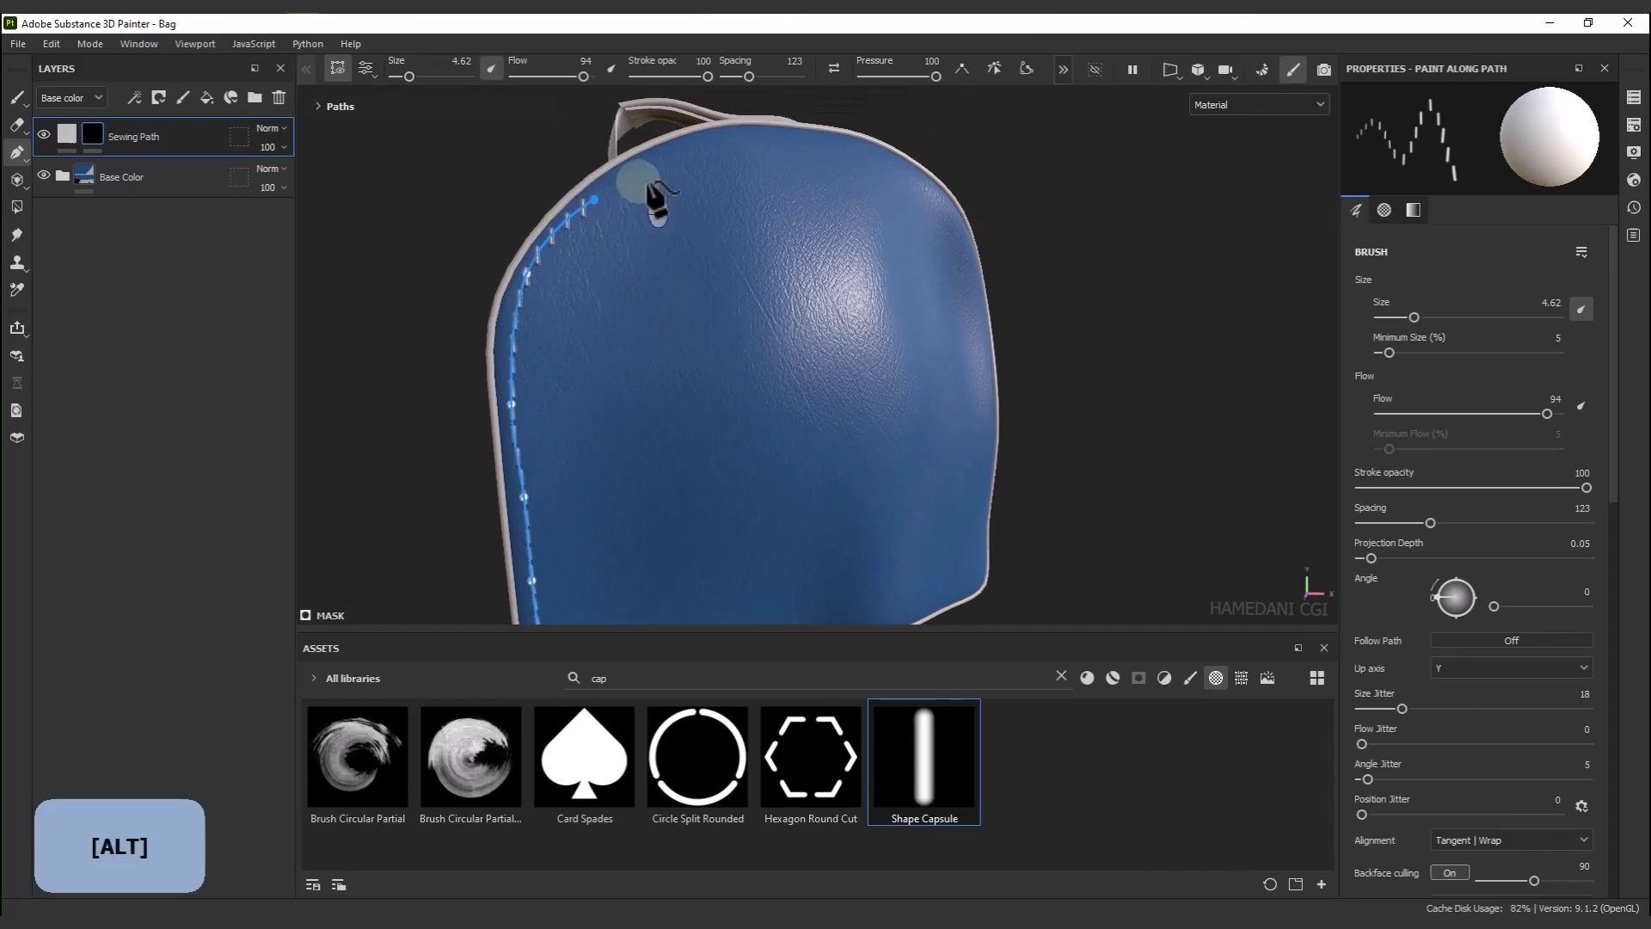
pyautogui.click(650, 177)
pyautogui.click(710, 151)
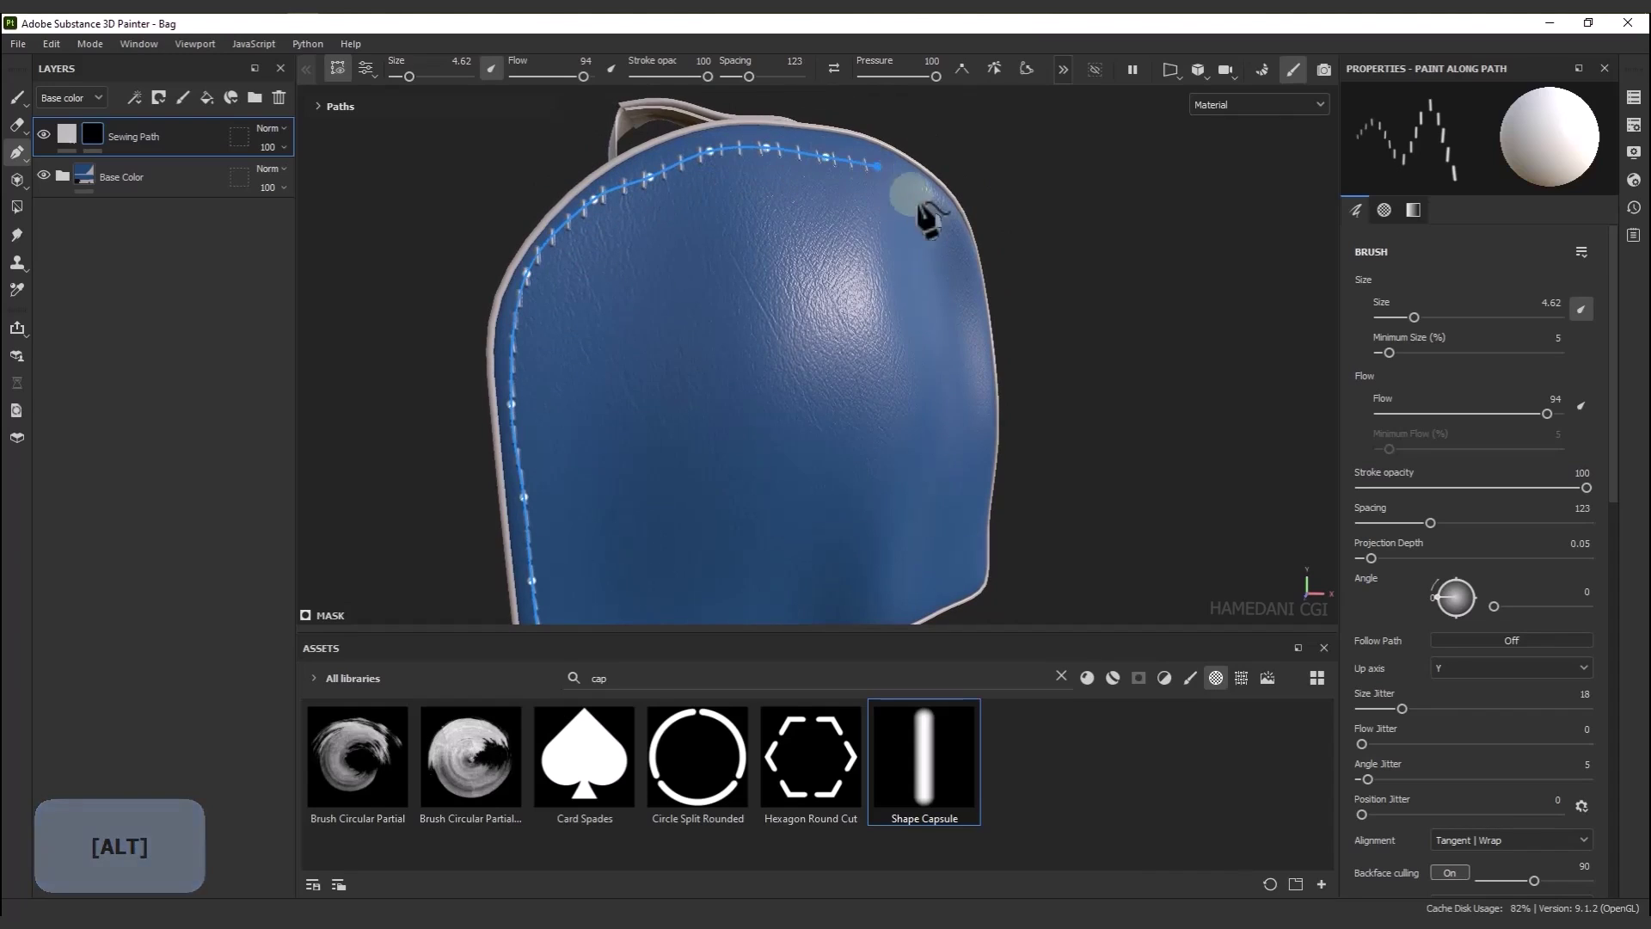
pyautogui.moveTo(921, 213)
pyautogui.keyDown('alt'); pyautogui.mouseDown()
pyautogui.moveTo(921, 269)
pyautogui.moveTo(812, 183)
pyautogui.moveTo(848, 313)
pyautogui.moveTo(859, 468)
pyautogui.moveTo(844, 538)
pyautogui.moveTo(458, 615)
pyautogui.mouseUp(); pyautogui.keyUp('alt')
pyautogui.click(379, 614)
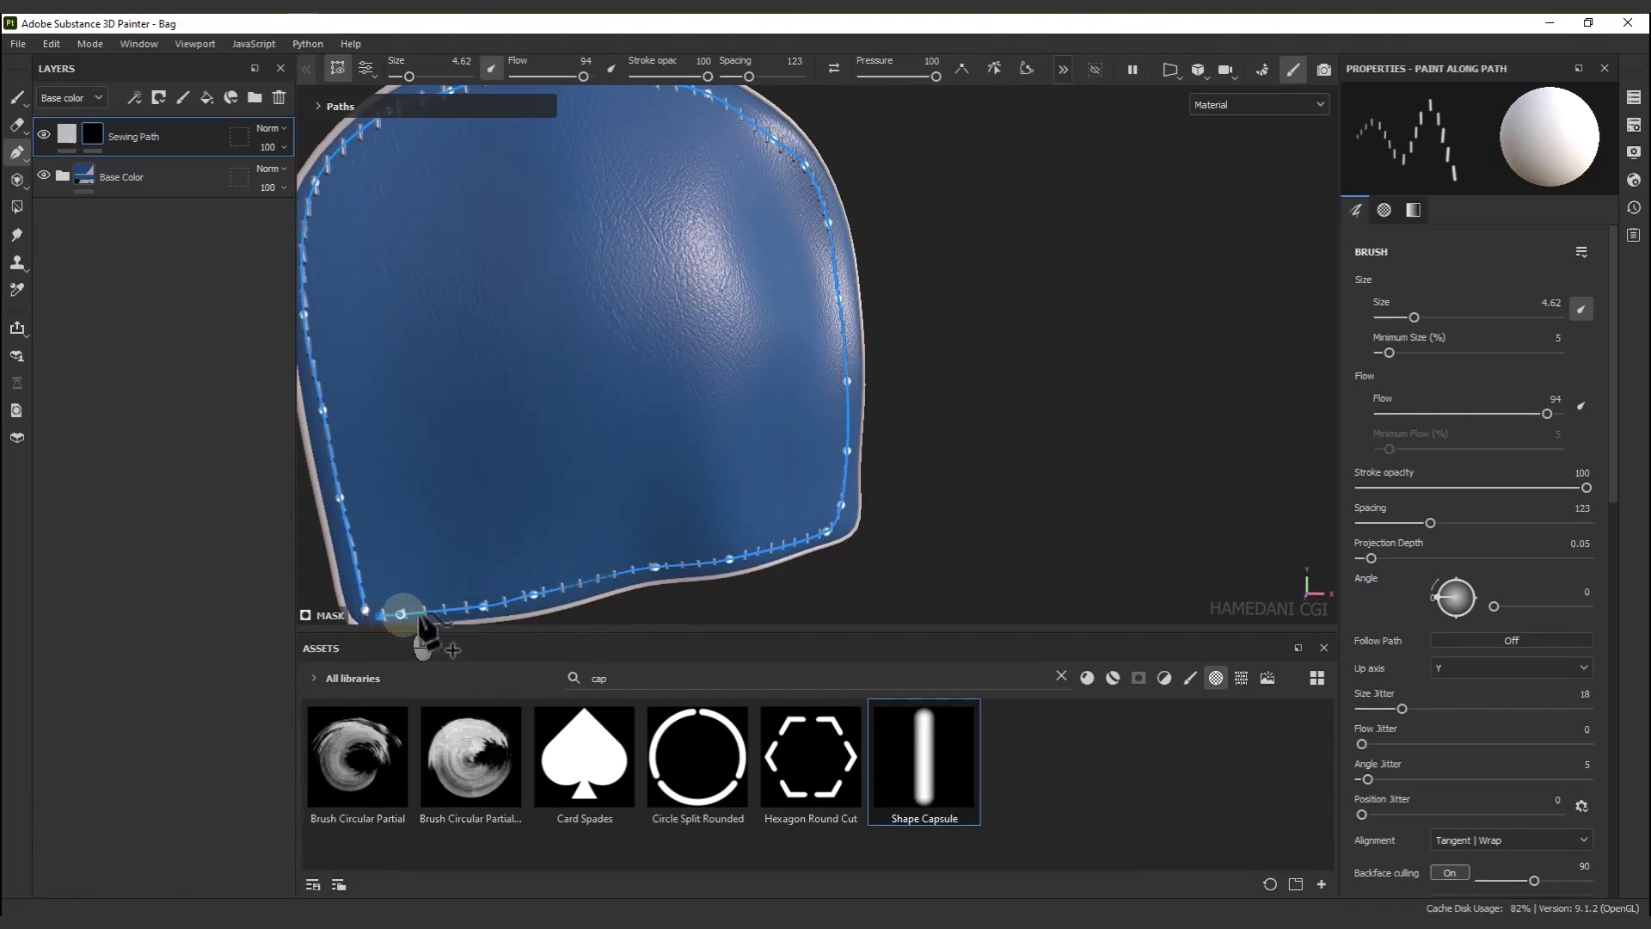
pyautogui.keyDown('alt'); pyautogui.moveTo(438, 530); pyautogui.dragTo(453, 482, button='middle'); pyautogui.keyUp('alt')
pyautogui.moveTo(525, 328)
pyautogui.keyDown('alt'); pyautogui.mouseDown(button='middle')
pyautogui.moveTo(545, 302)
pyautogui.moveTo(523, 309)
pyautogui.mouseUp(button='middle'); pyautogui.keyUp('alt')
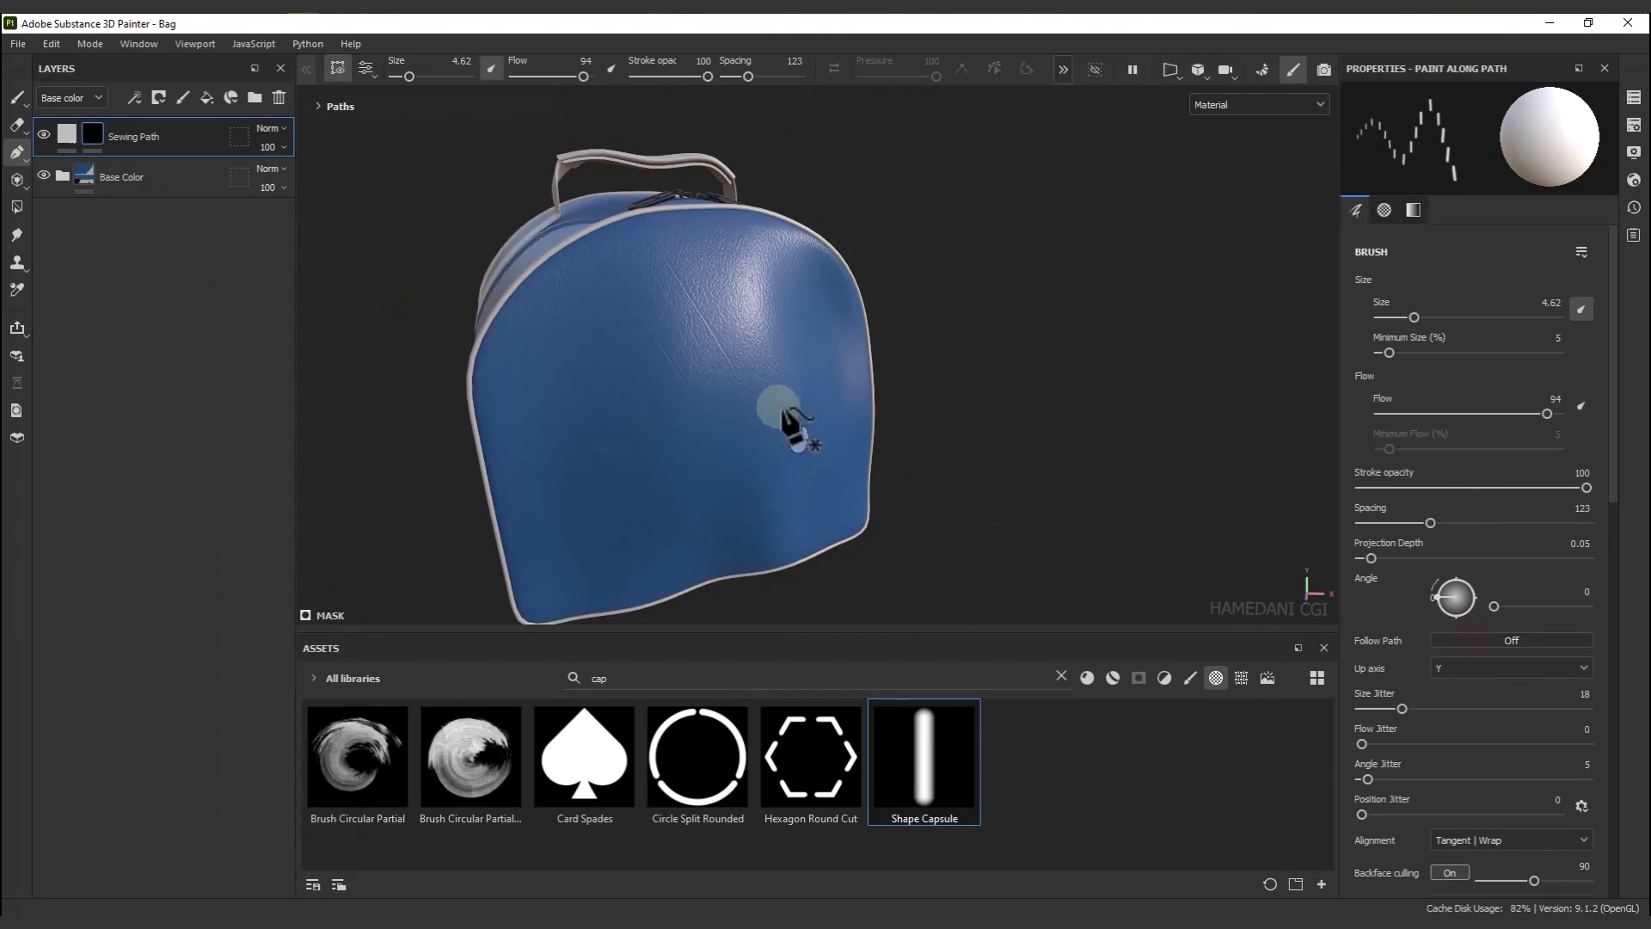
# Add a paint effect to the Sewing Path mask and draw a stitch path from the front panel's lower-left corner up to its top edge
pyautogui.rightClick(90, 132)
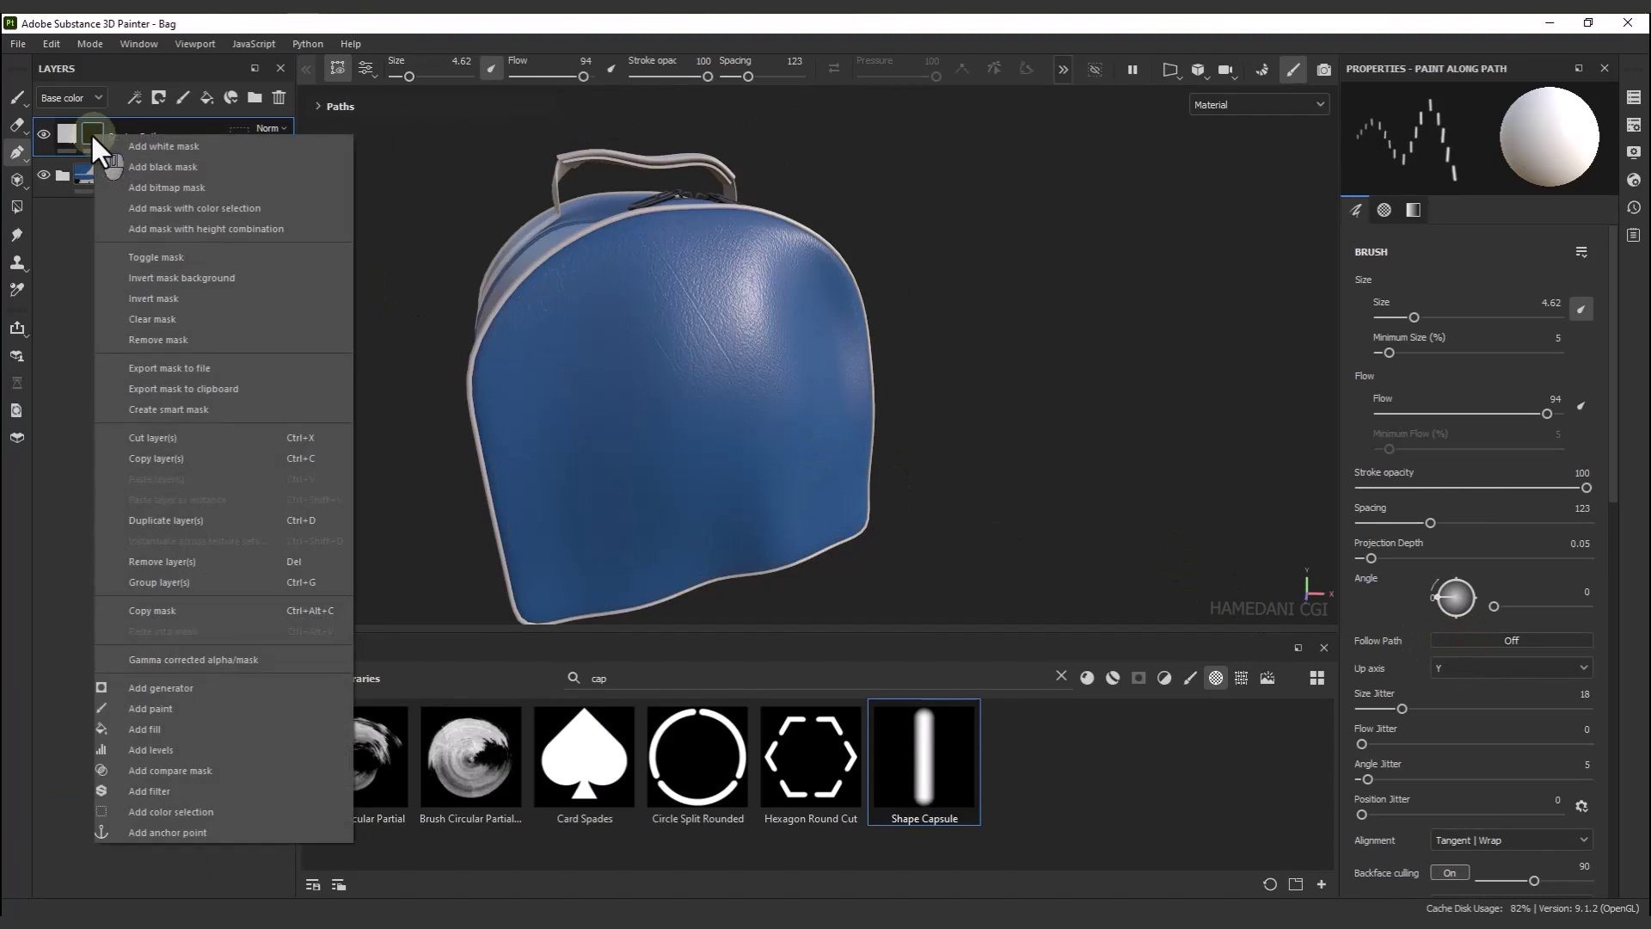
pyautogui.click(221, 709)
pyautogui.keyDown('alt'); pyautogui.moveTo(550, 563); pyautogui.dragTo(541, 534); pyautogui.keyUp('alt')
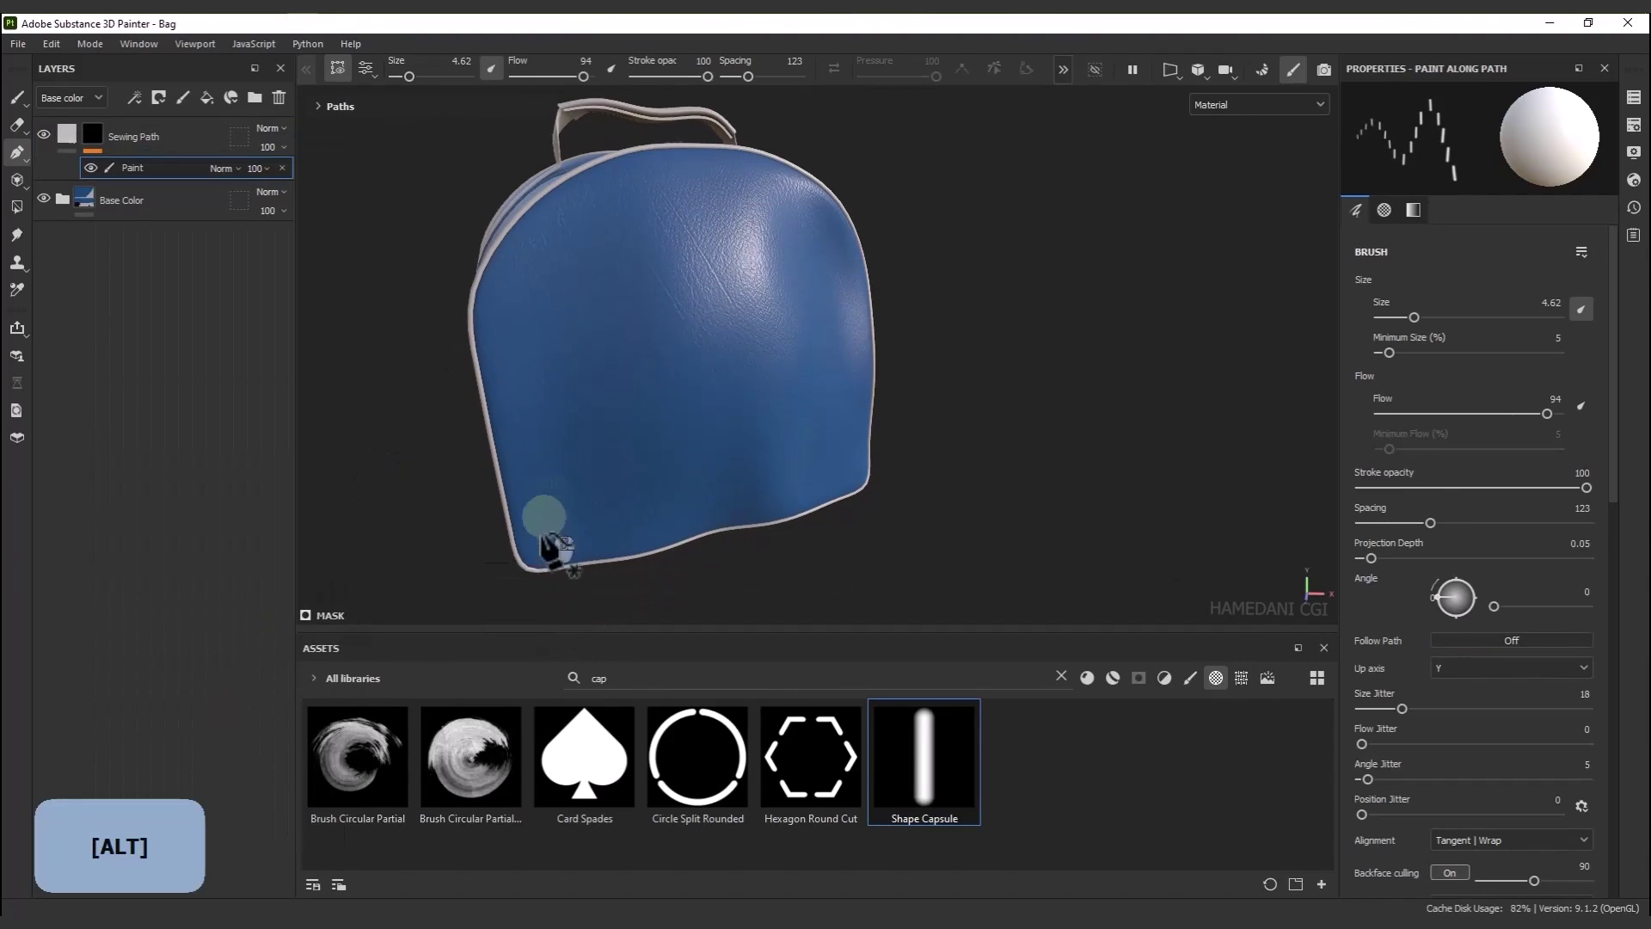
pyautogui.click(529, 555)
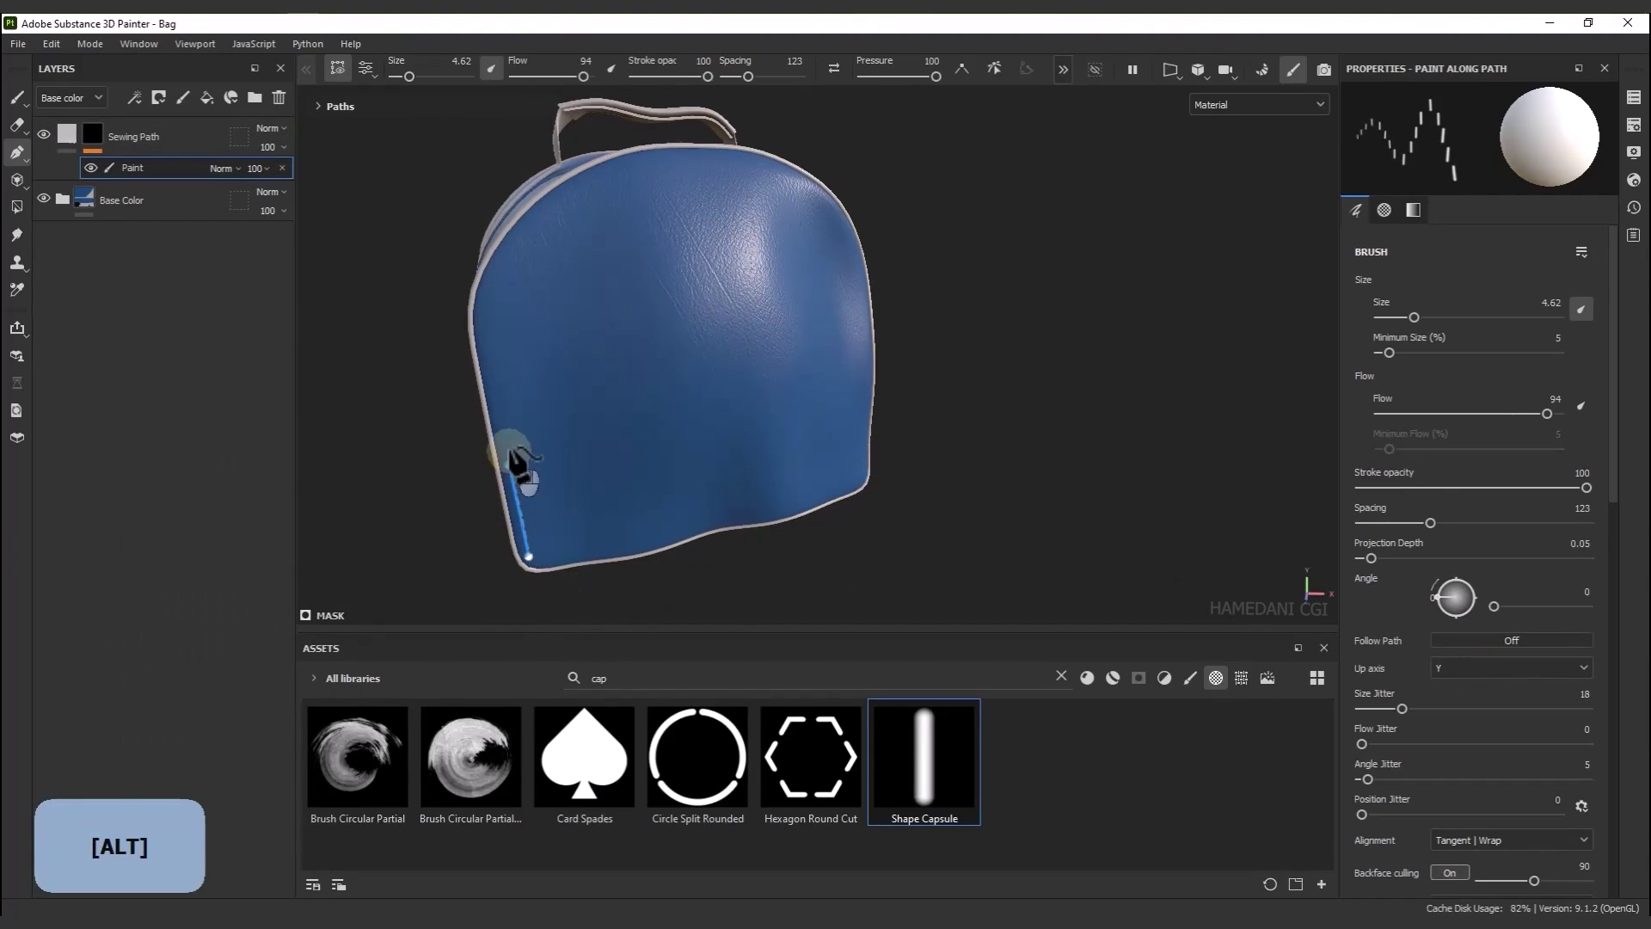
pyautogui.click(509, 465)
pyautogui.click(488, 363)
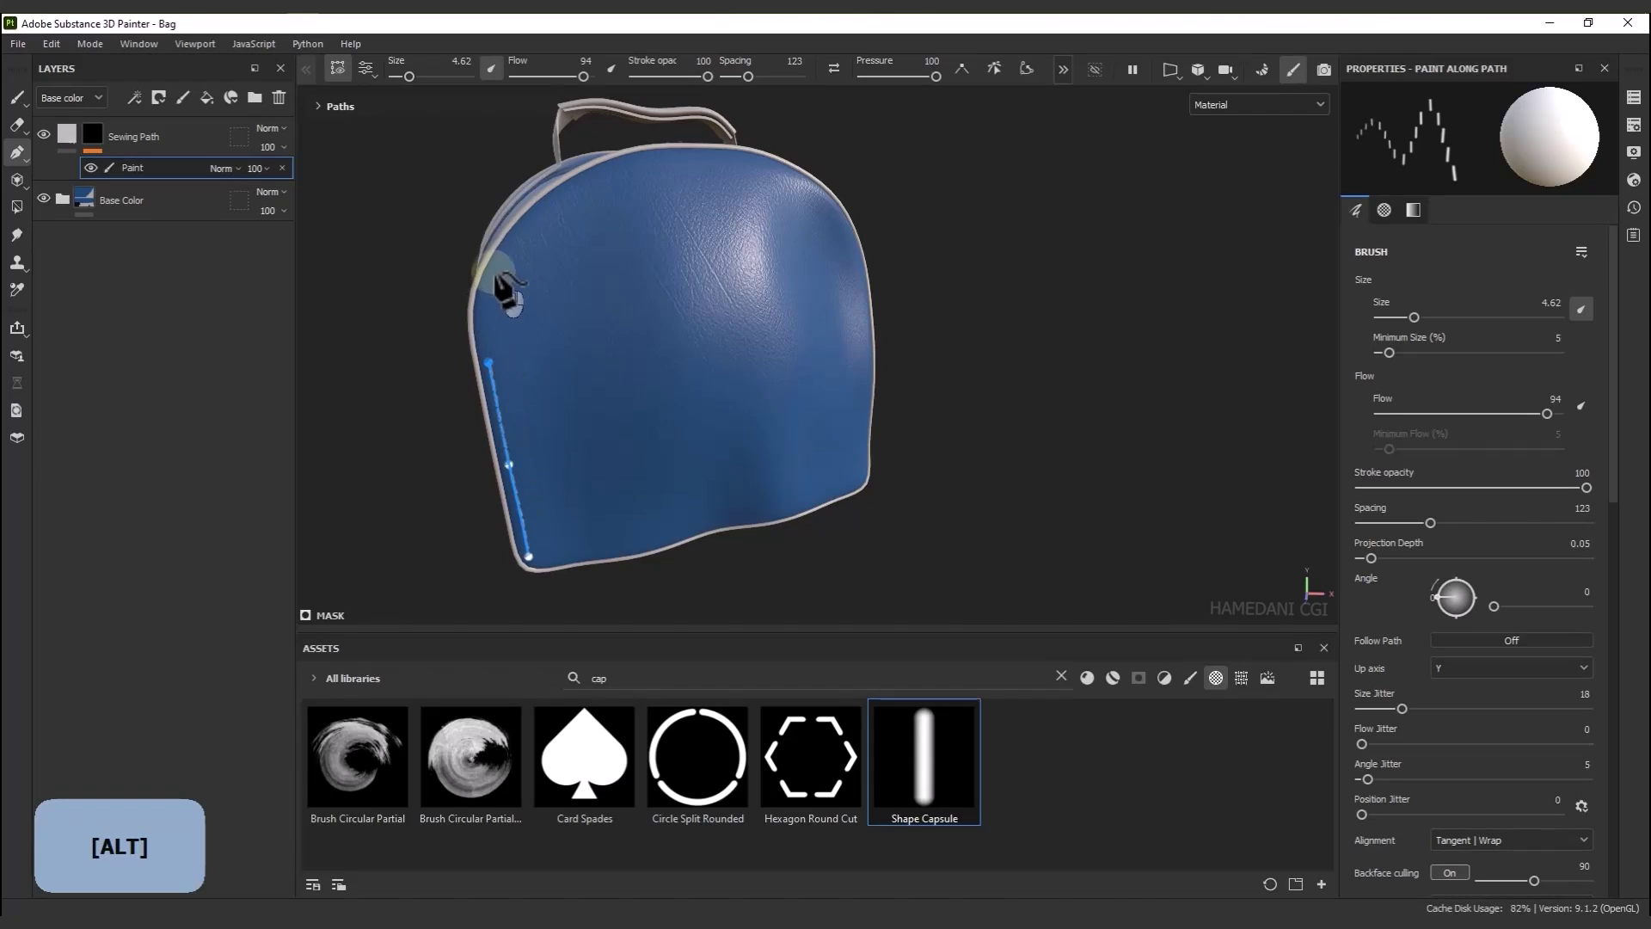
pyautogui.click(495, 270)
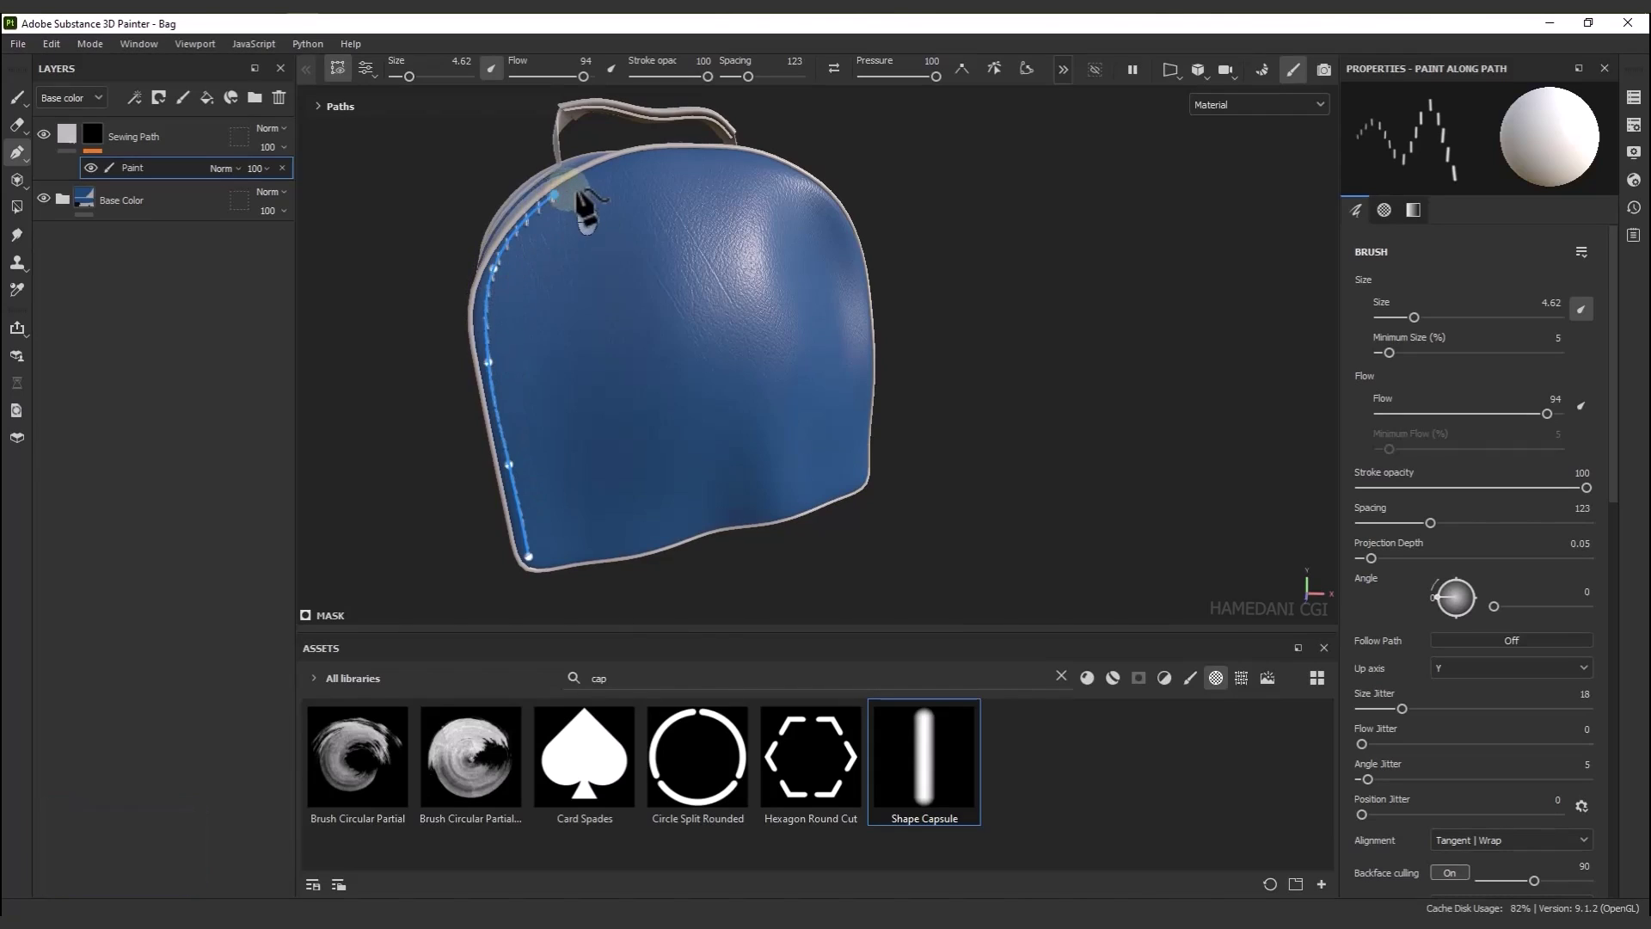
pyautogui.click(625, 161)
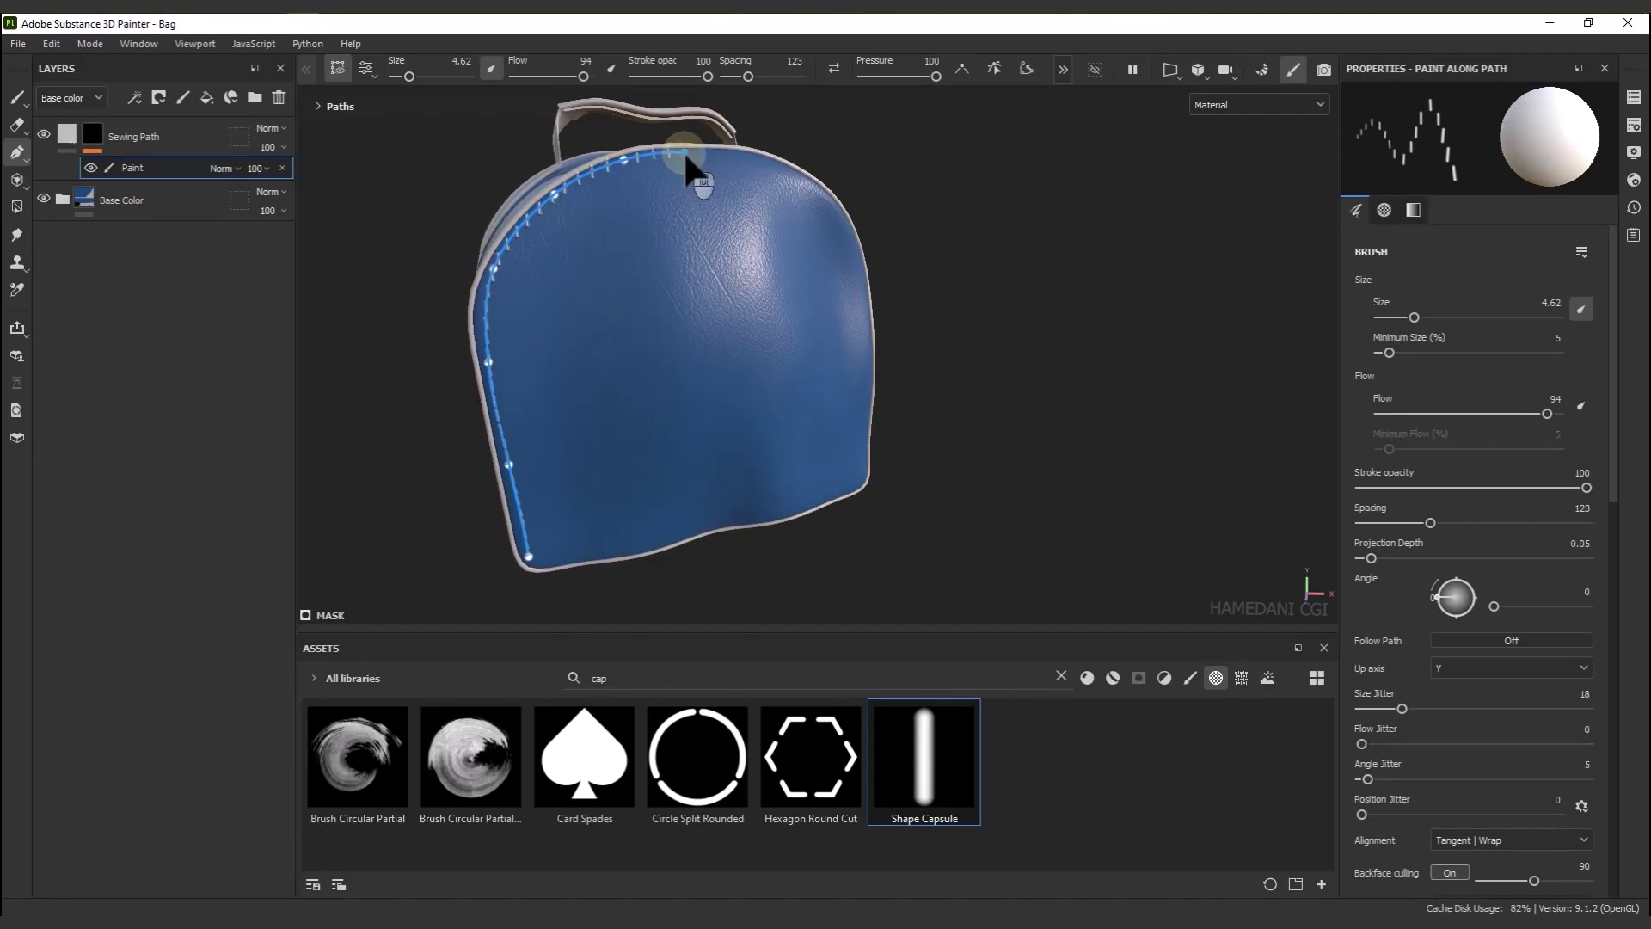
# Continue the stitch path from the front panel's top edge around the right curve to its lower-right corner
pyautogui.keyDown('alt'); pyautogui.moveTo(687, 164); pyautogui.dragTo(662, 185); pyautogui.keyUp('alt')
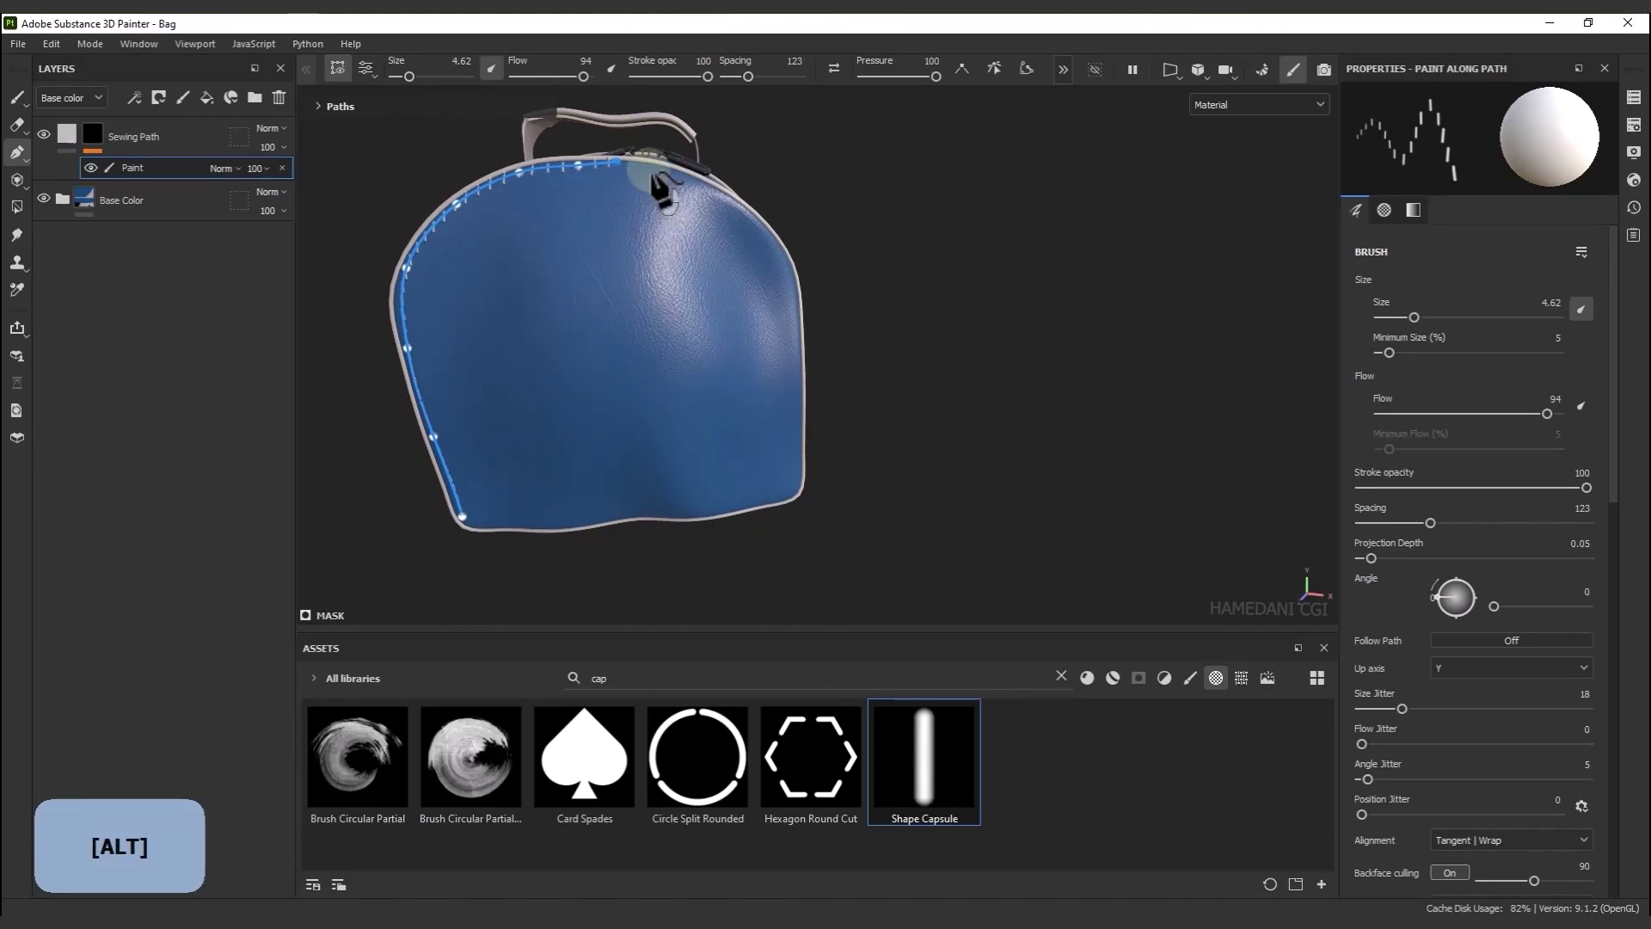
pyautogui.click(651, 169)
pyautogui.click(713, 197)
pyautogui.click(752, 225)
pyautogui.click(778, 273)
pyautogui.click(791, 325)
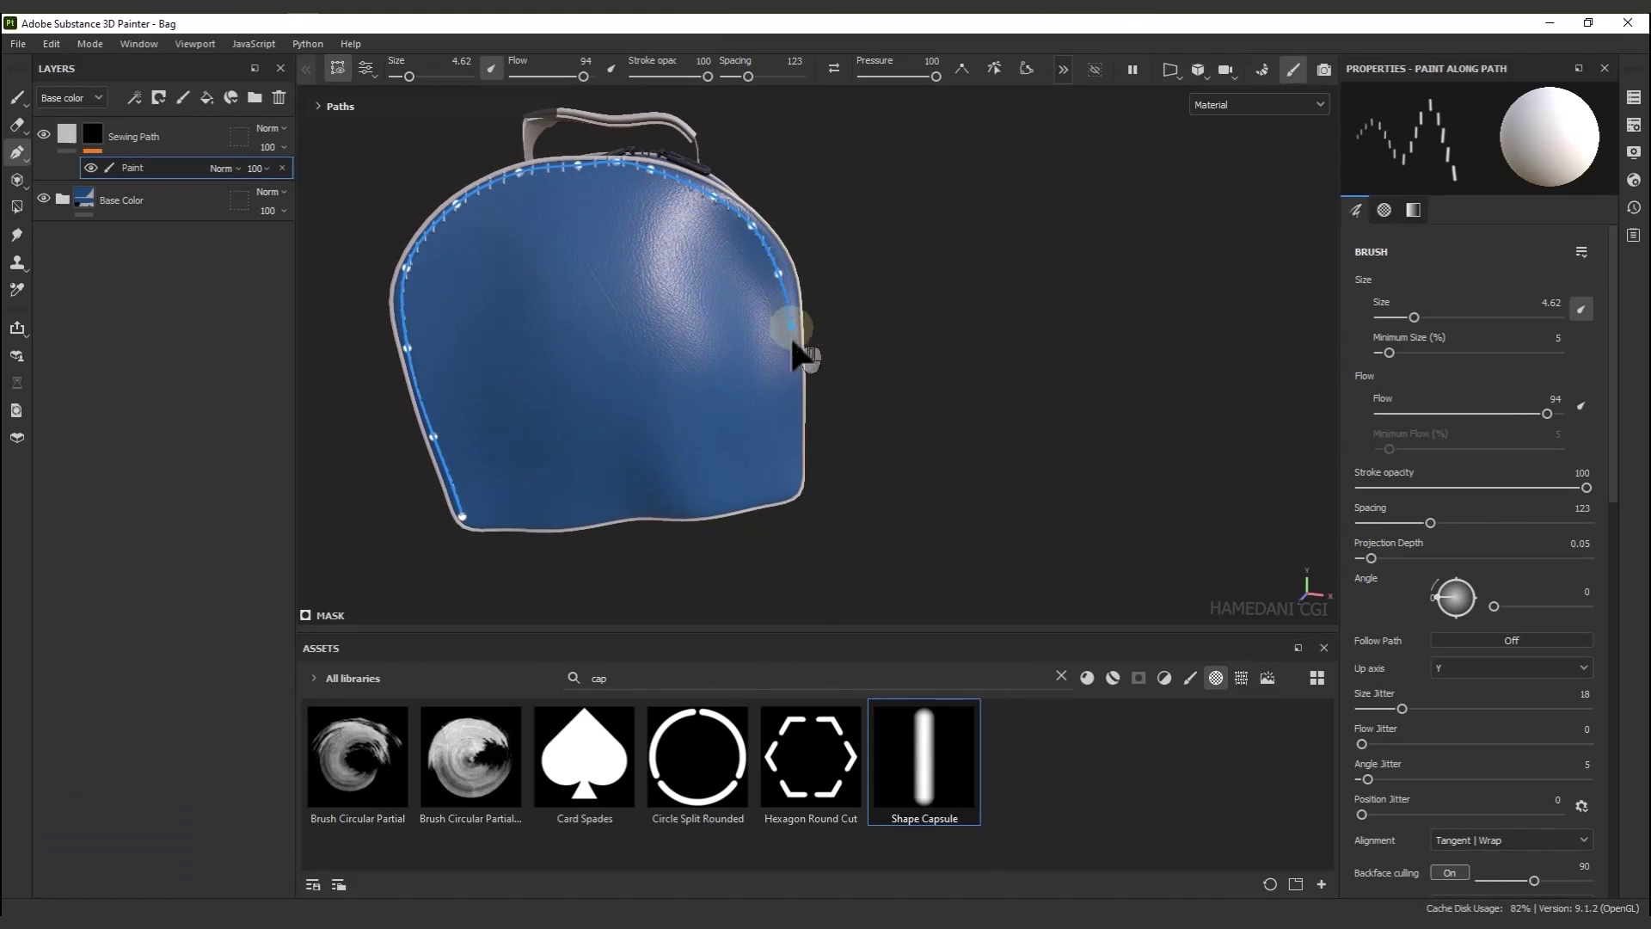
pyautogui.click(791, 327)
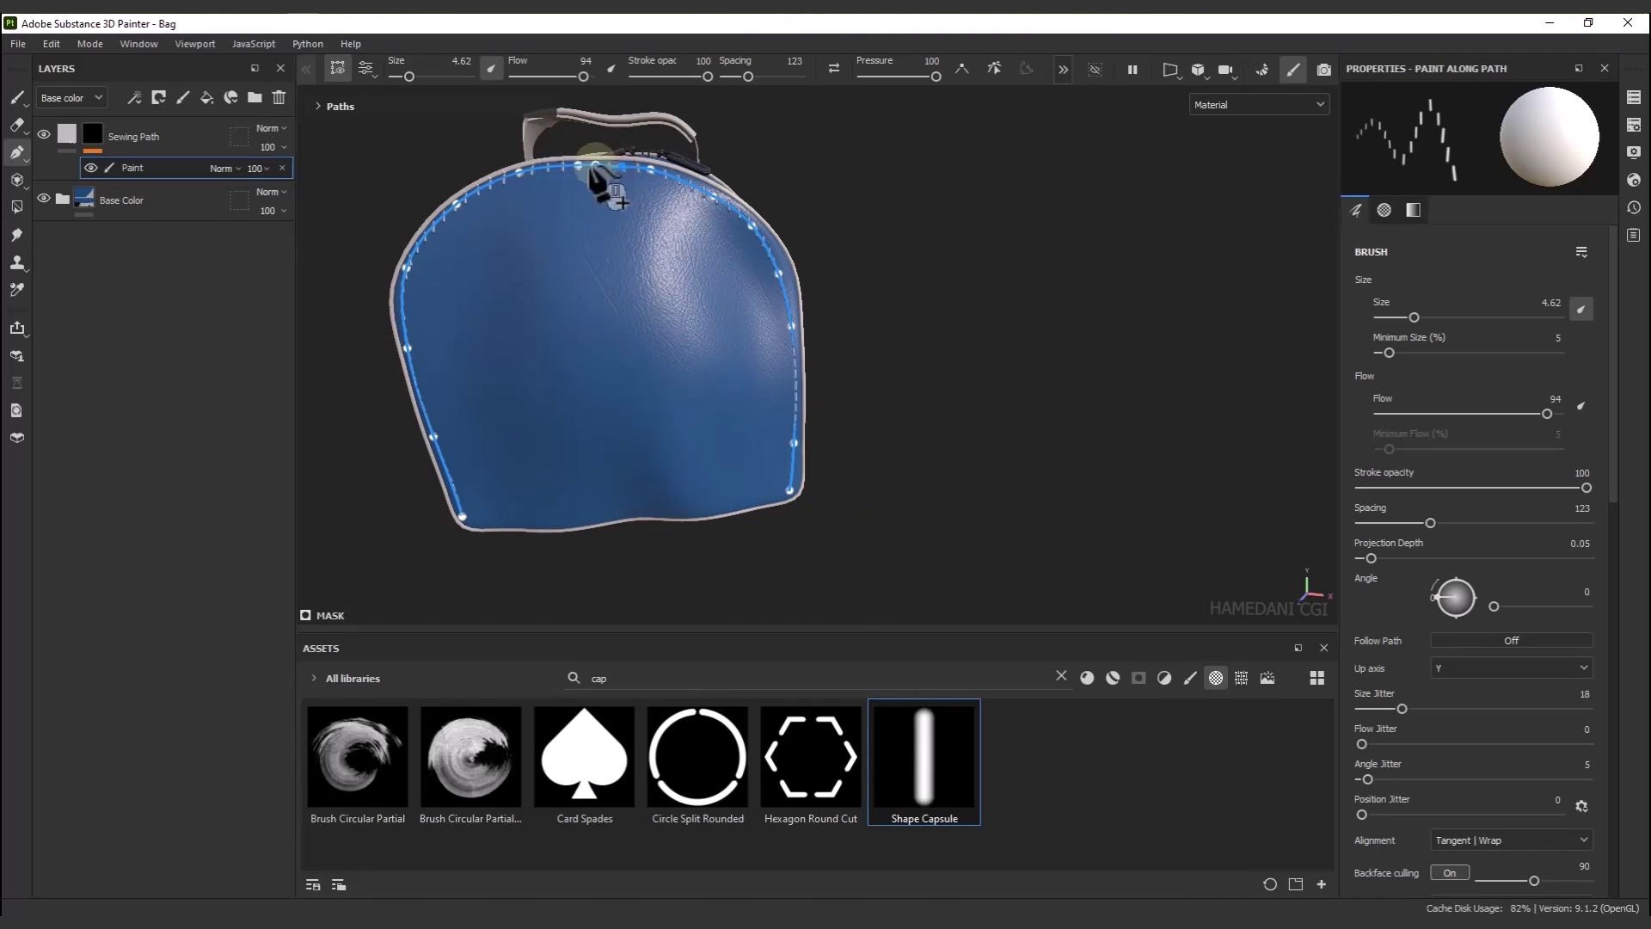
pyautogui.moveTo(778, 273); pyautogui.dragTo(455, 357)
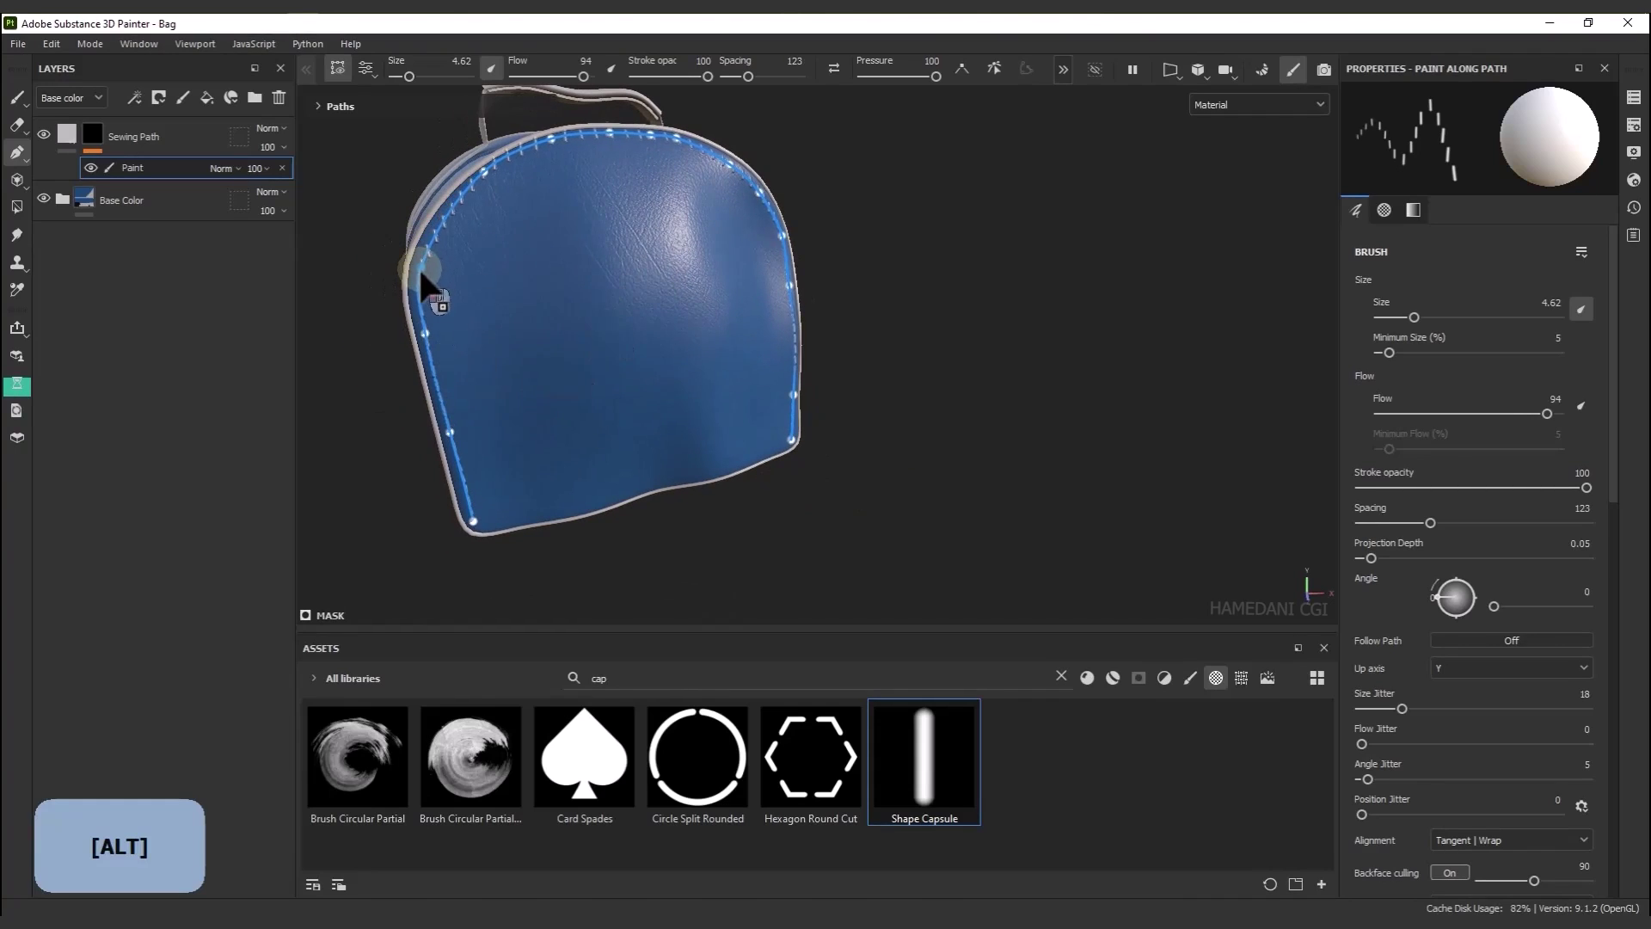
# Turn on Follow Path for the brush and for the stitch path around the front panel
pyautogui.keyDown('alt'); pyautogui.moveTo(685, 271); pyautogui.dragTo(700, 300, button='middle'); pyautogui.keyUp('alt')
pyautogui.click(196, 205)
pyautogui.scroll(-2, 707, 379)
pyautogui.keyDown('alt'); pyautogui.moveTo(708, 379); pyautogui.dragTo(664, 336); pyautogui.keyUp('alt')
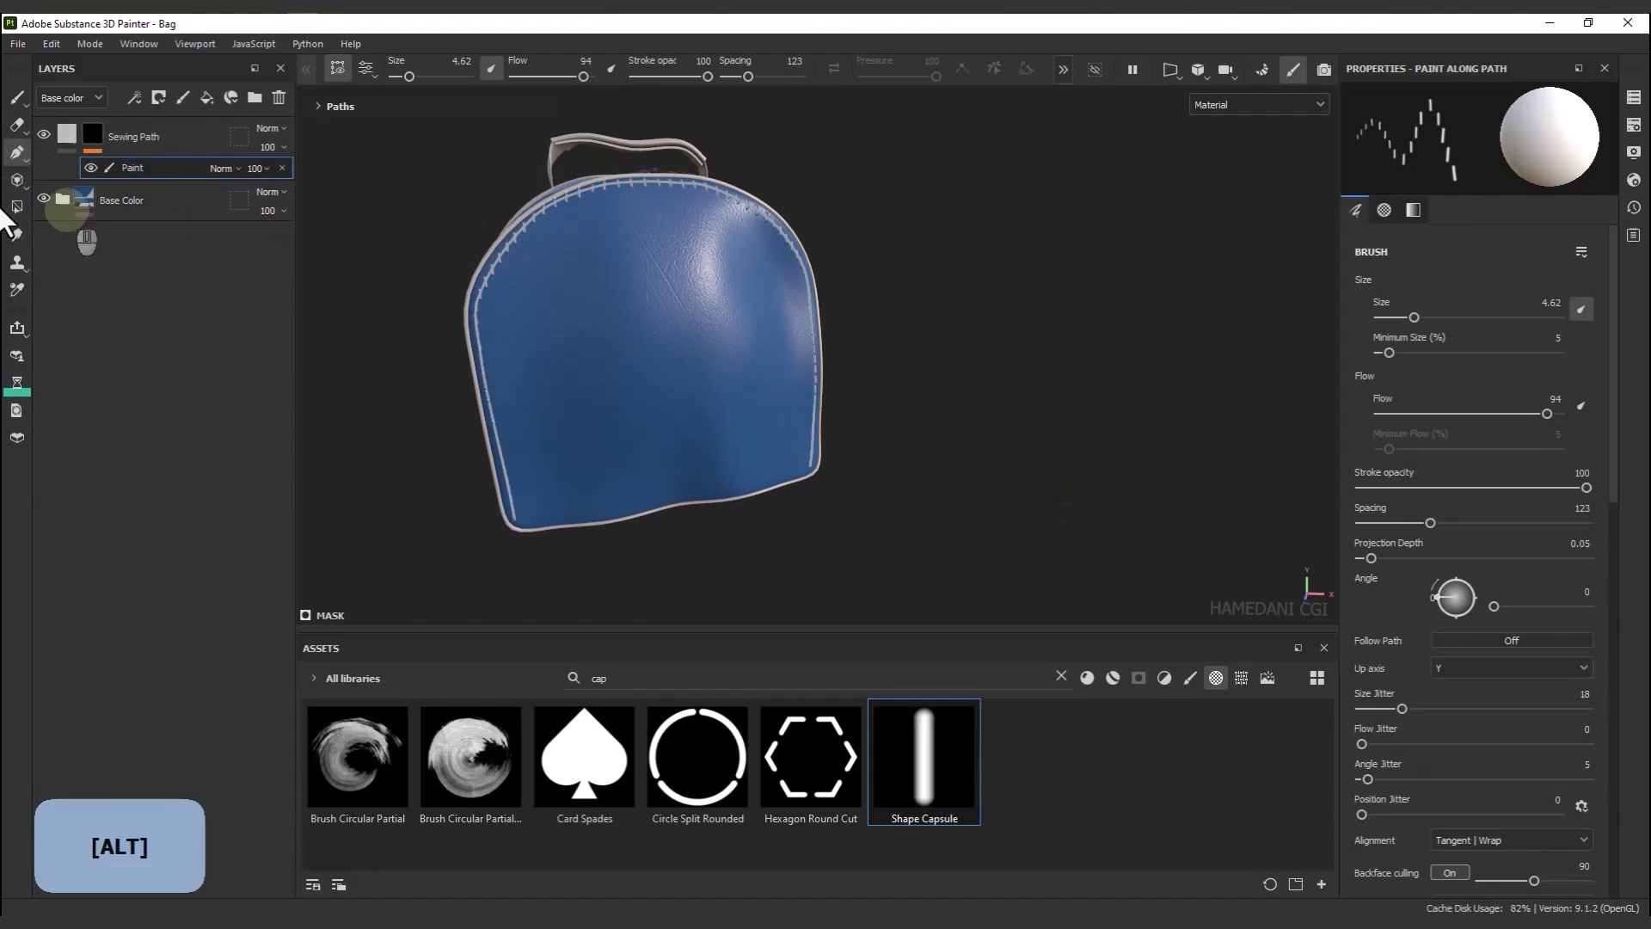
pyautogui.click(1525, 637)
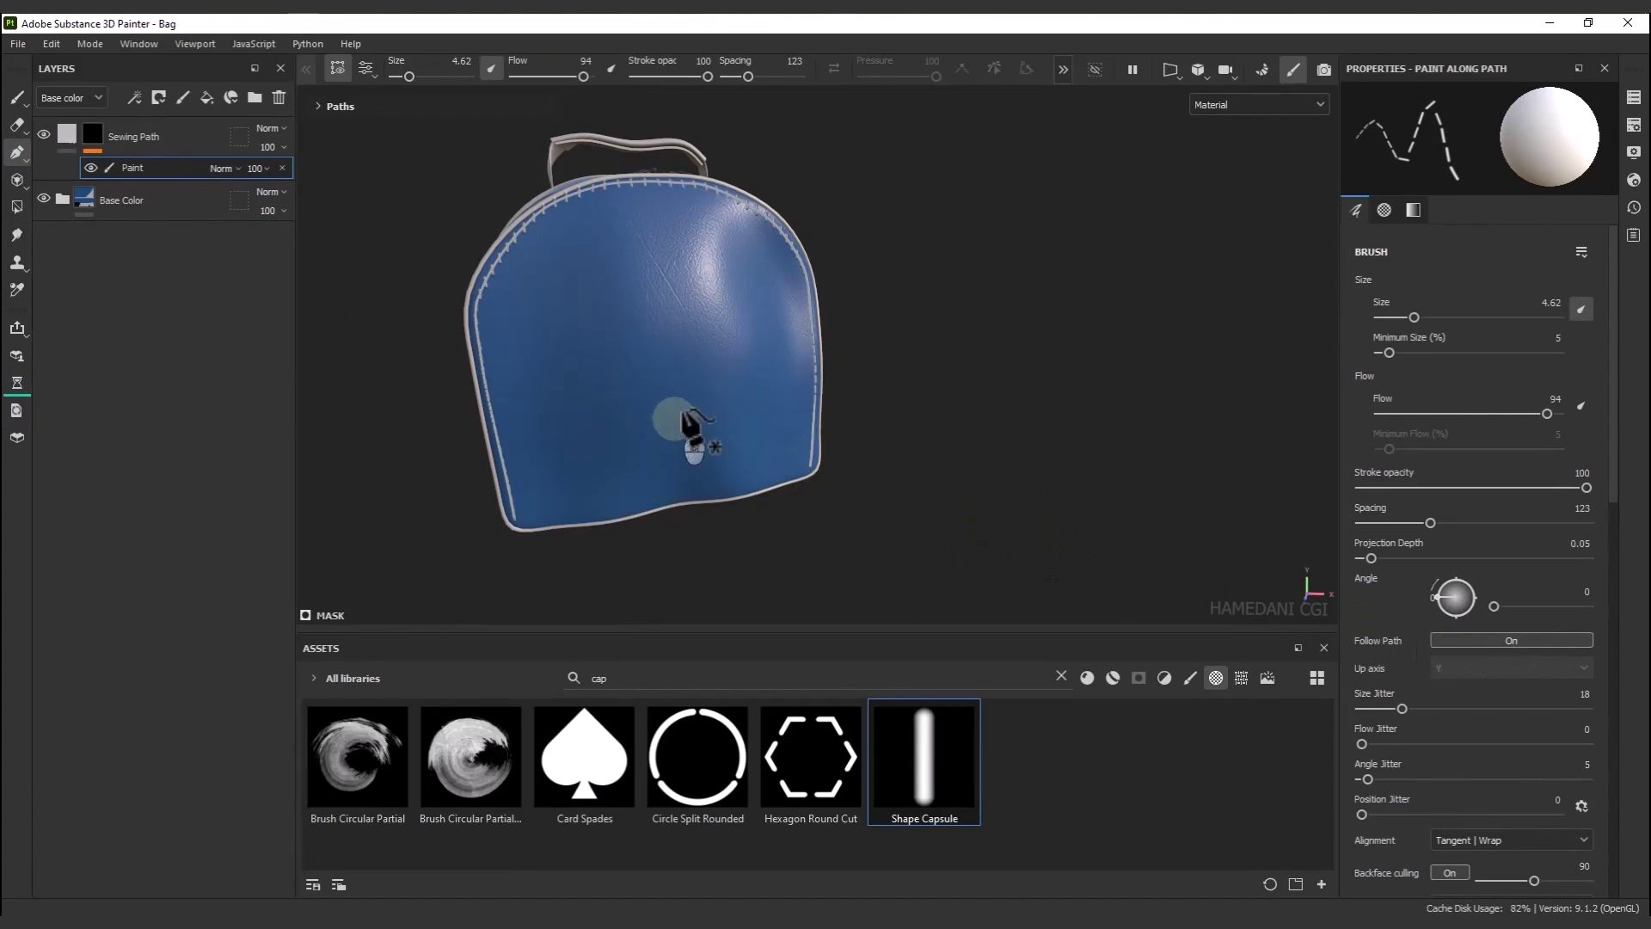
pyautogui.scroll(3, 533, 480)
pyautogui.keyDown('alt'); pyautogui.moveTo(553, 387); pyautogui.dragTo(582, 456); pyautogui.keyUp('alt')
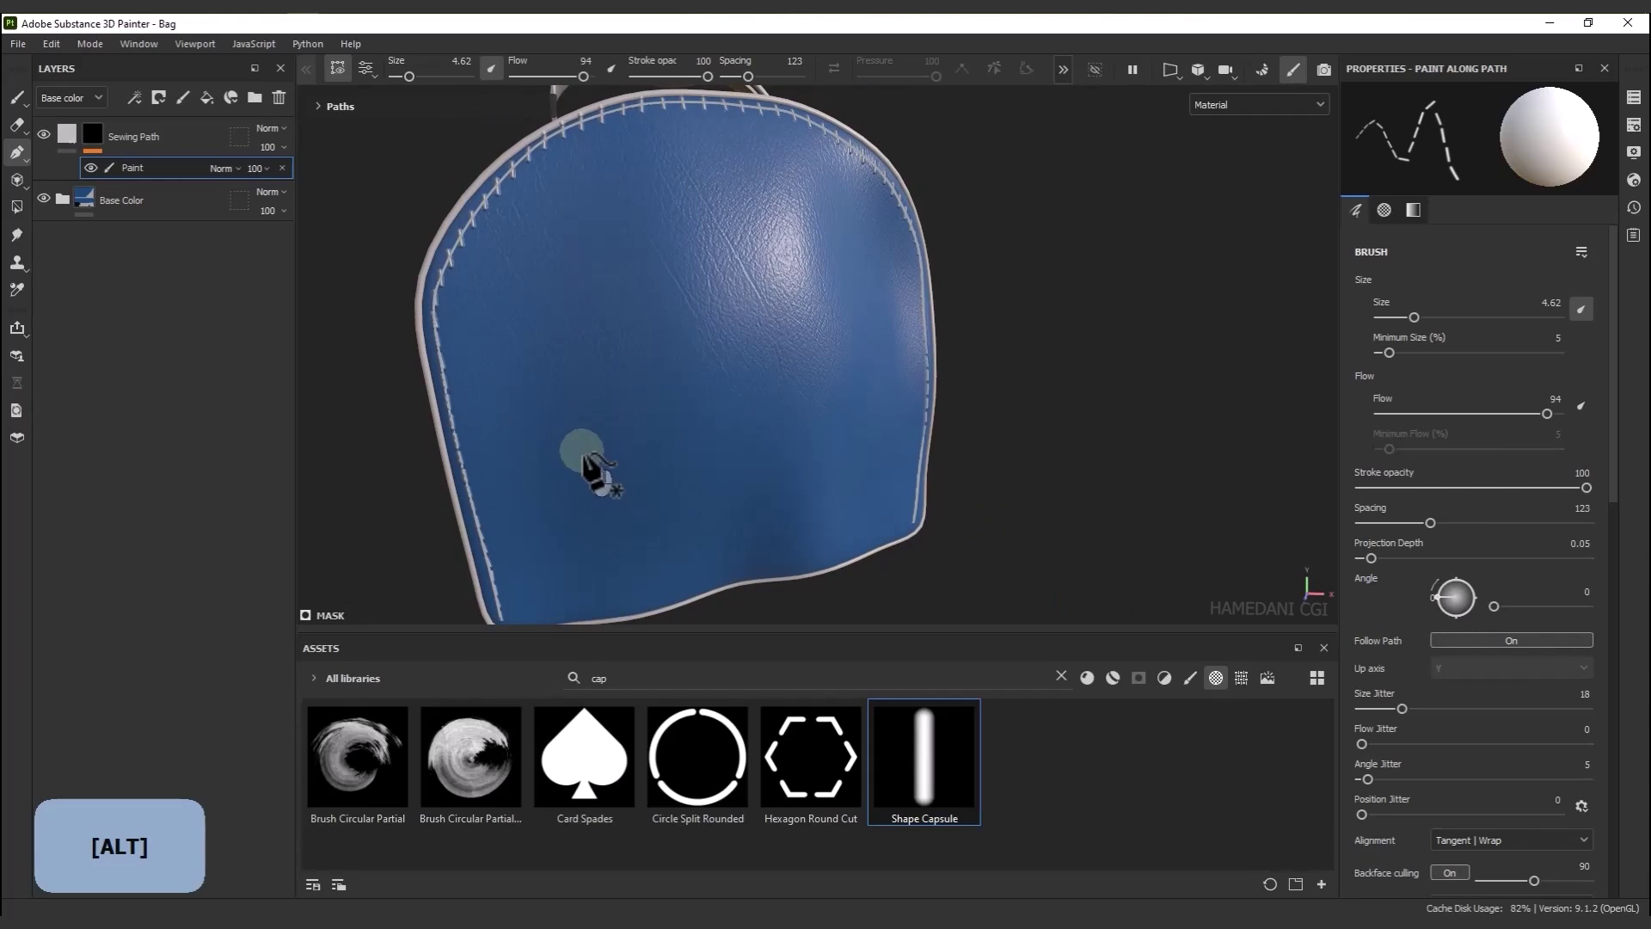
pyautogui.click(561, 138)
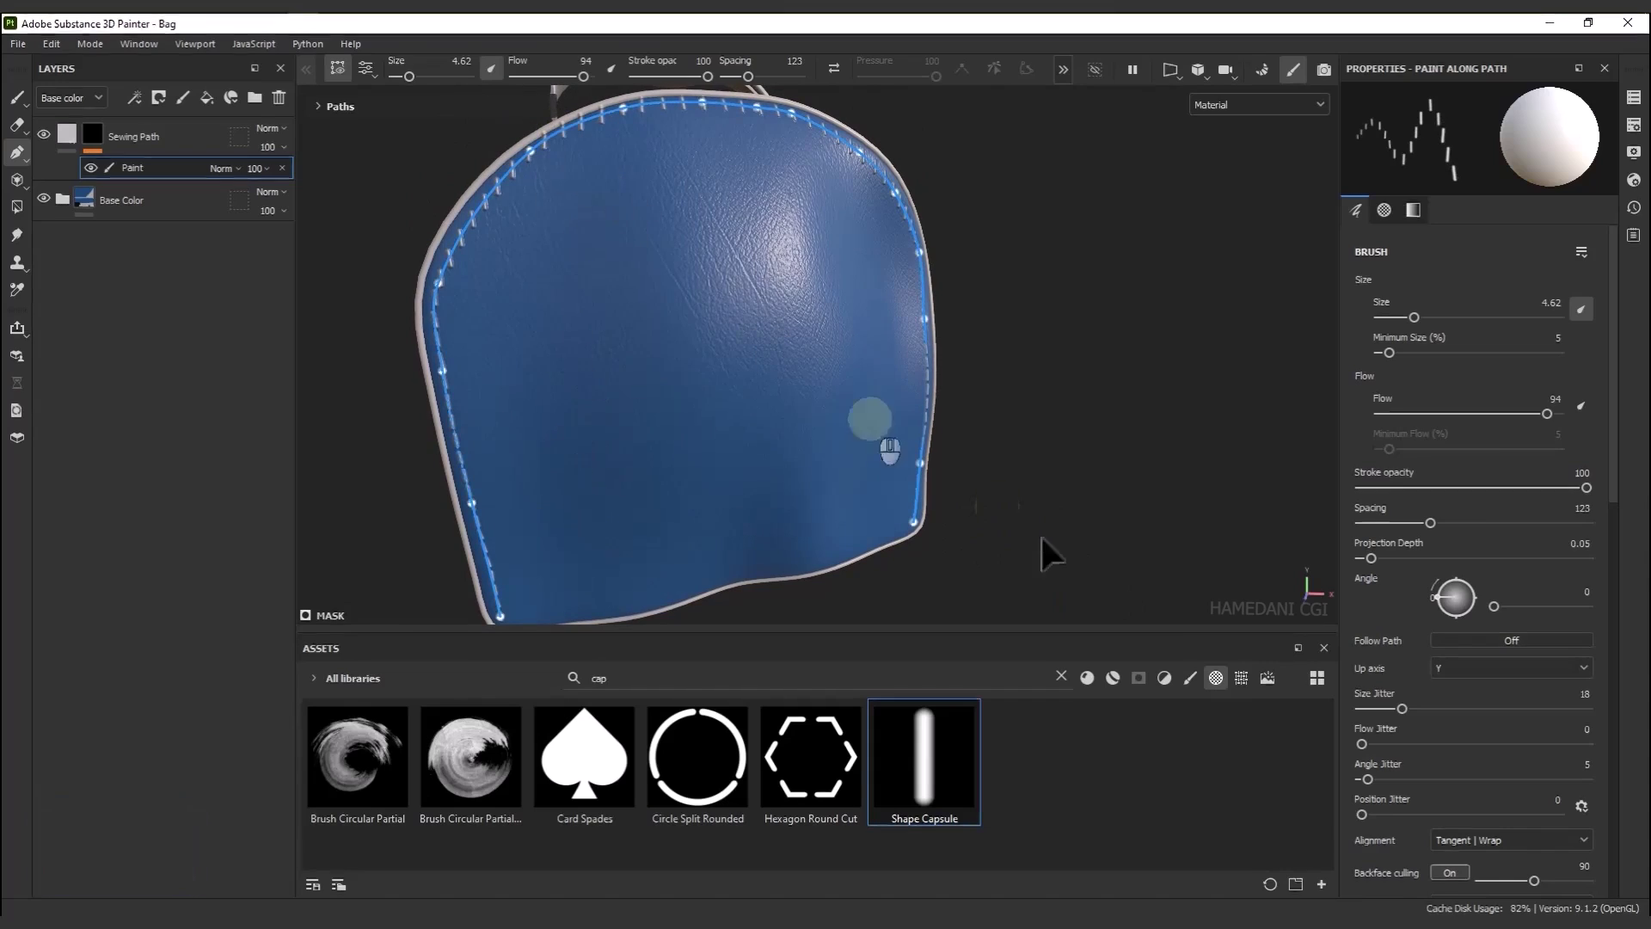
pyautogui.click(1488, 638)
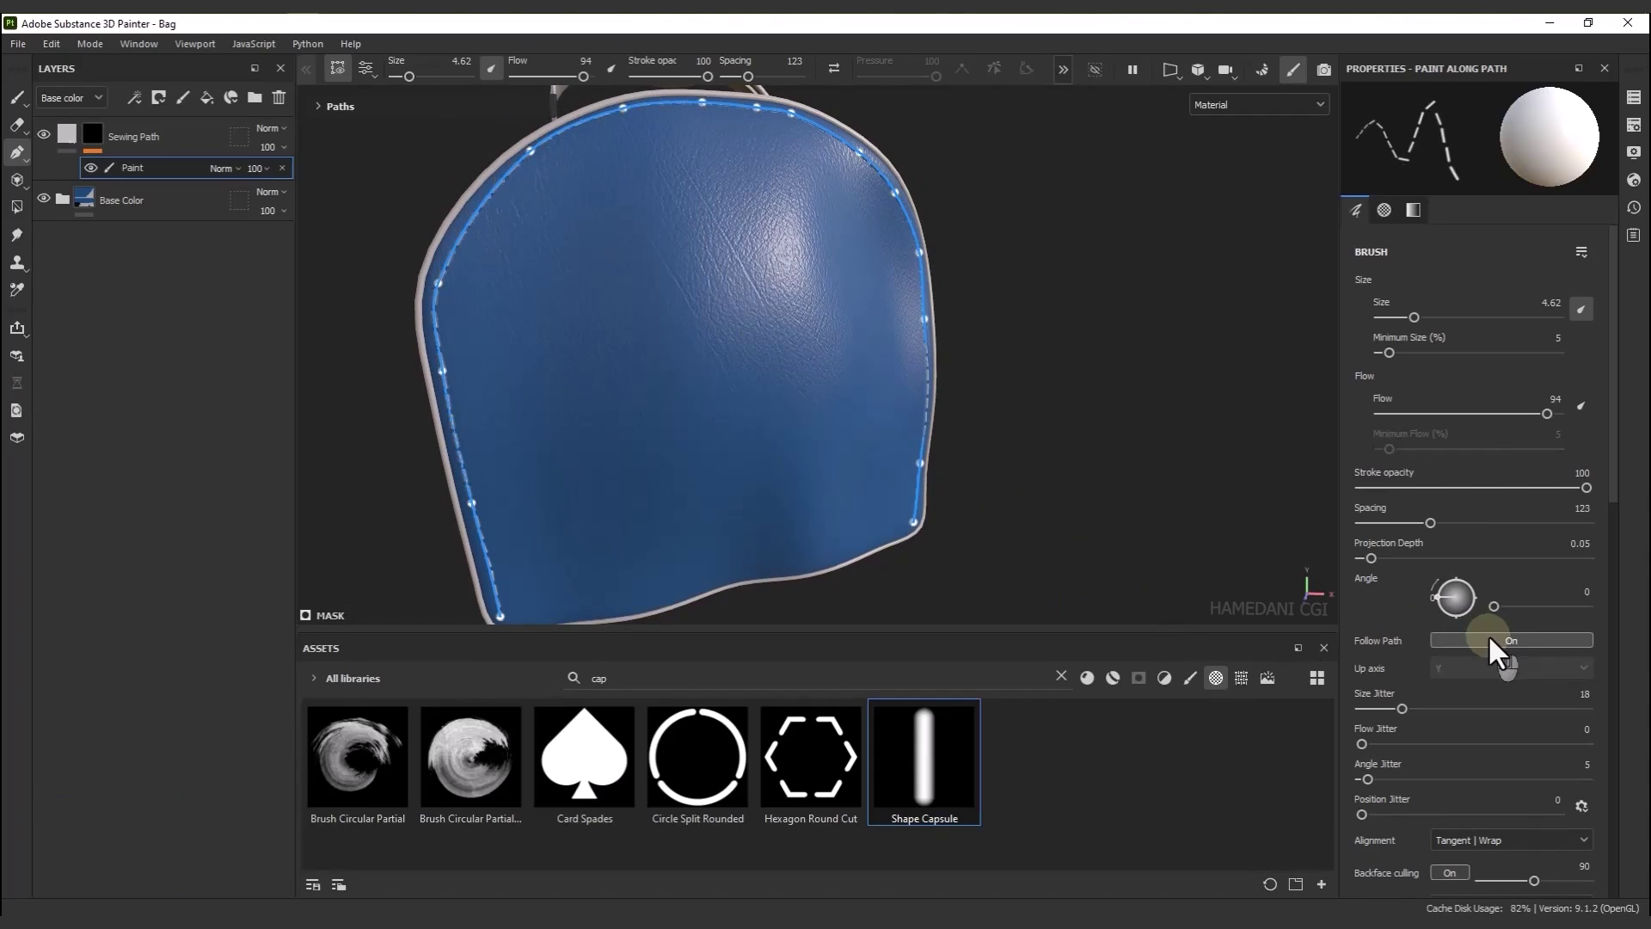
# Refine the stitch path with an extra point on the panel's upper-left curve so it runs evenly inside the piping
pyautogui.keyDown('alt'); pyautogui.moveTo(799, 505); pyautogui.dragTo(504, 332); pyautogui.keyUp('alt')
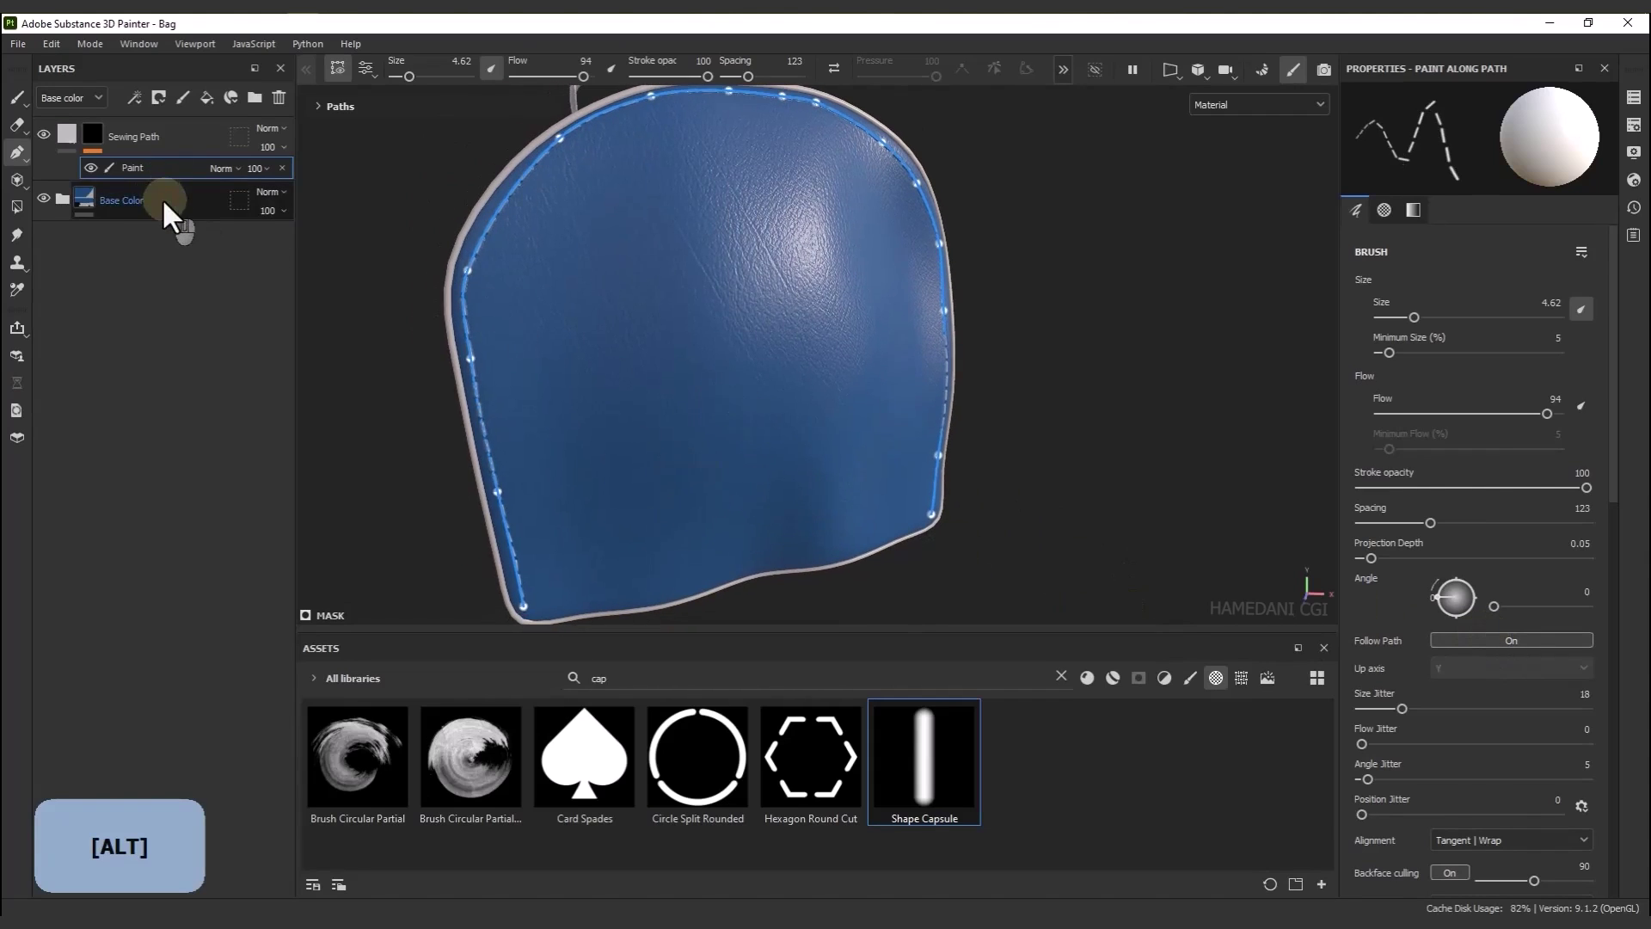
pyautogui.click(169, 215)
pyautogui.keyDown('alt'); pyautogui.moveTo(675, 373); pyautogui.dragTo(424, 240); pyautogui.keyUp('alt')
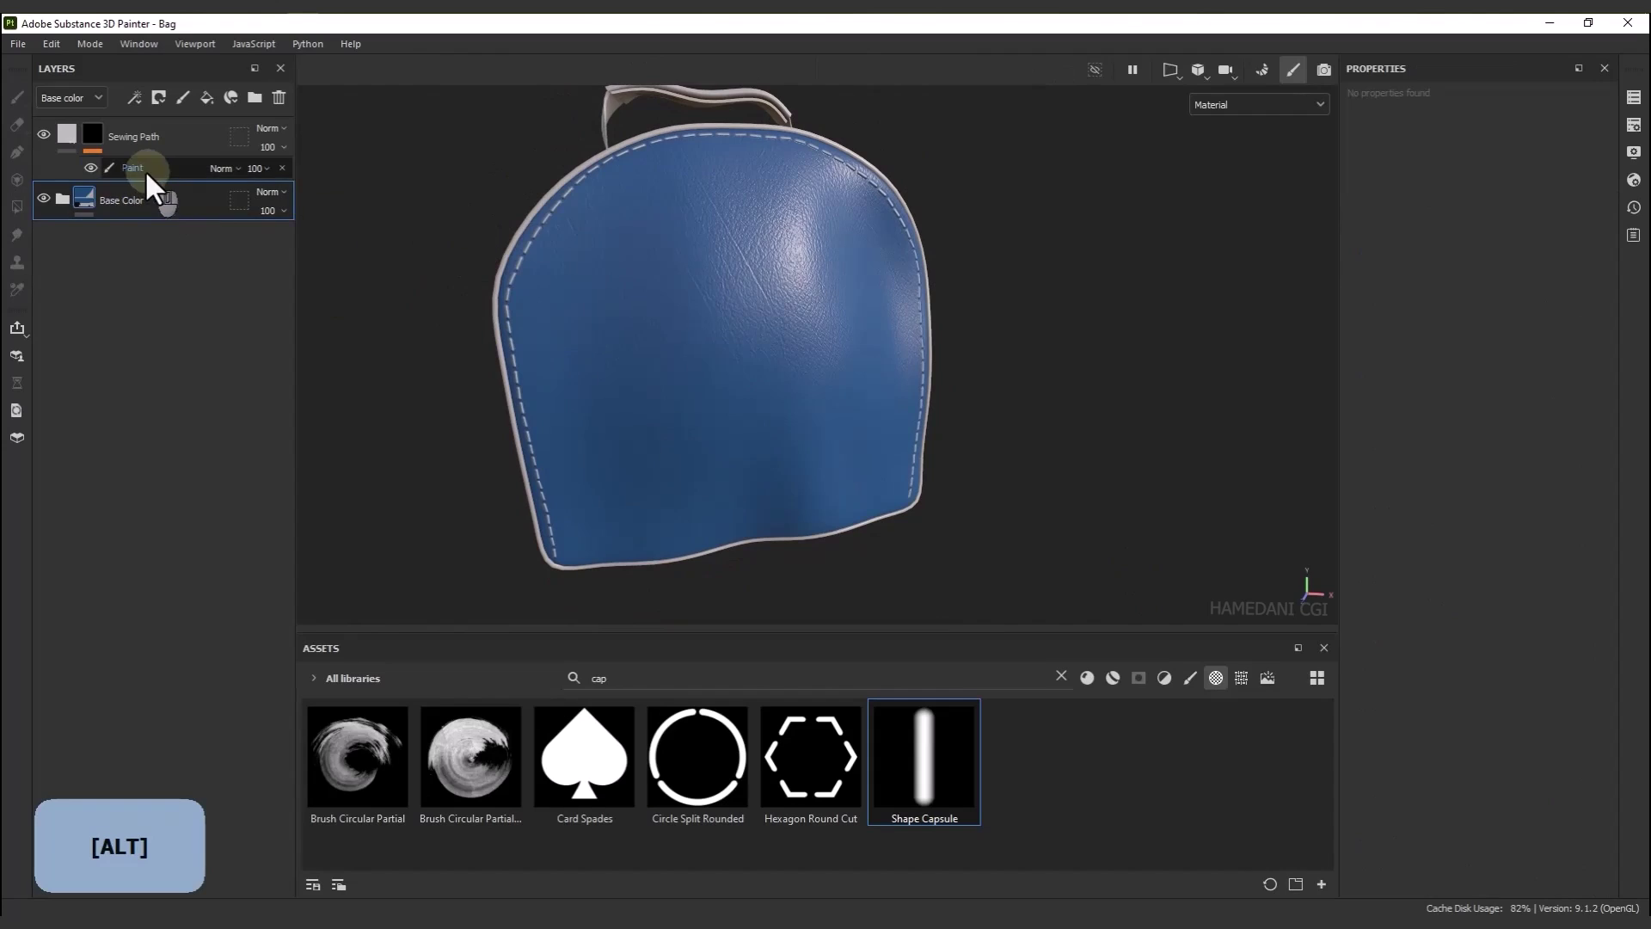
pyautogui.click(144, 169)
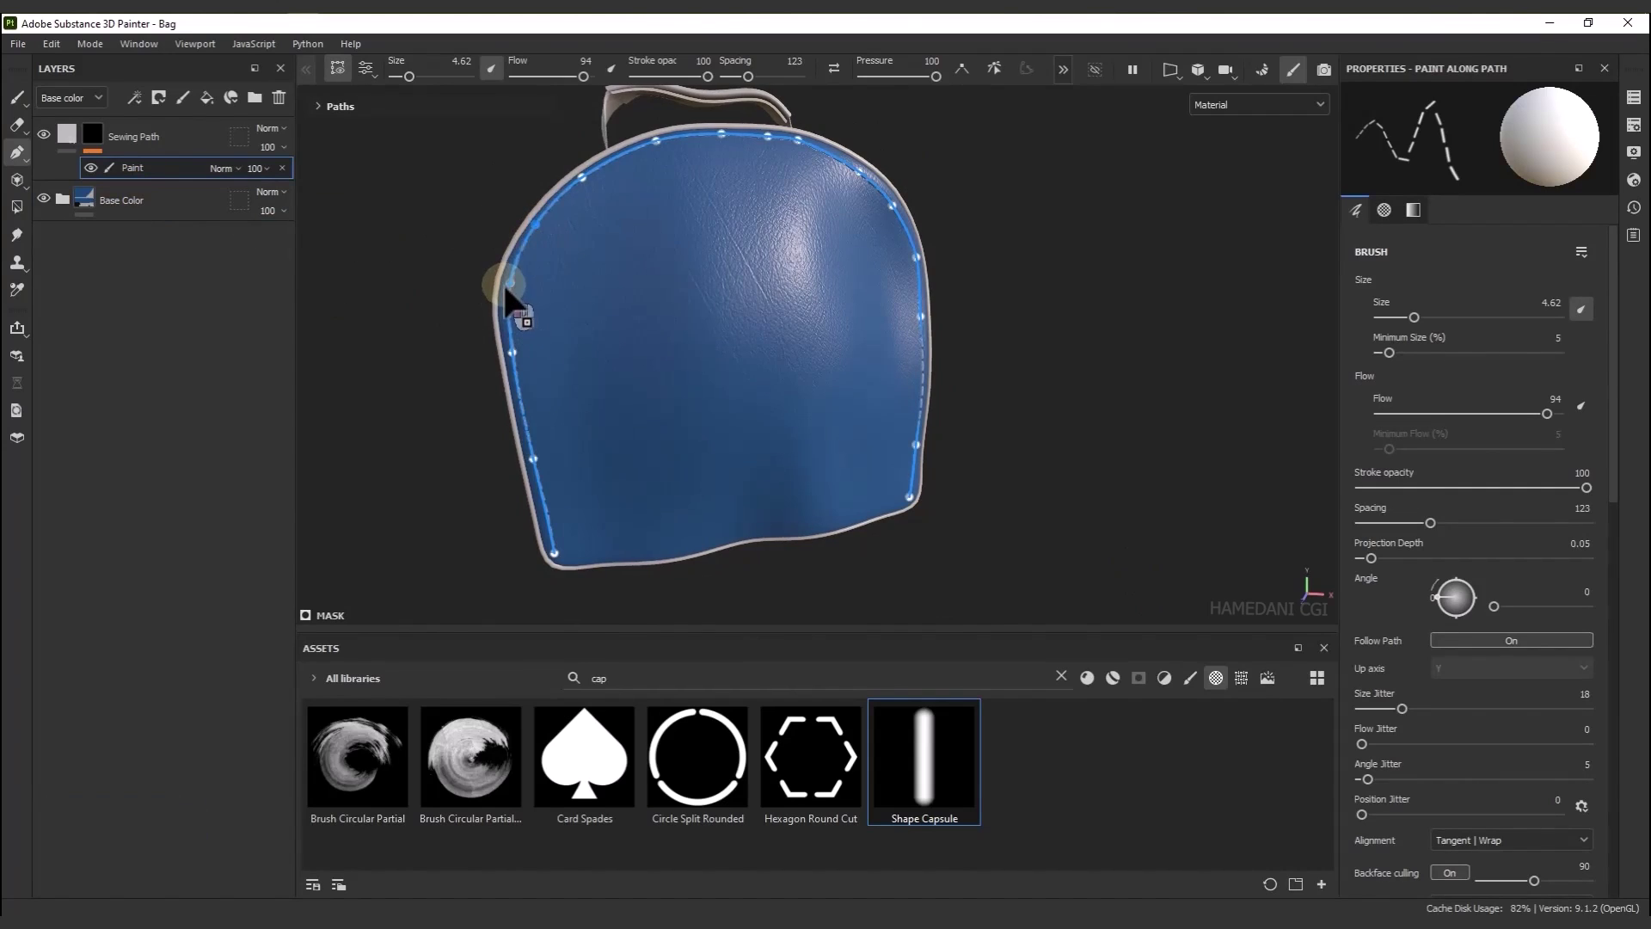
pyautogui.keyDown('alt'); pyautogui.moveTo(785, 301); pyautogui.dragTo(711, 357); pyautogui.keyUp('alt')
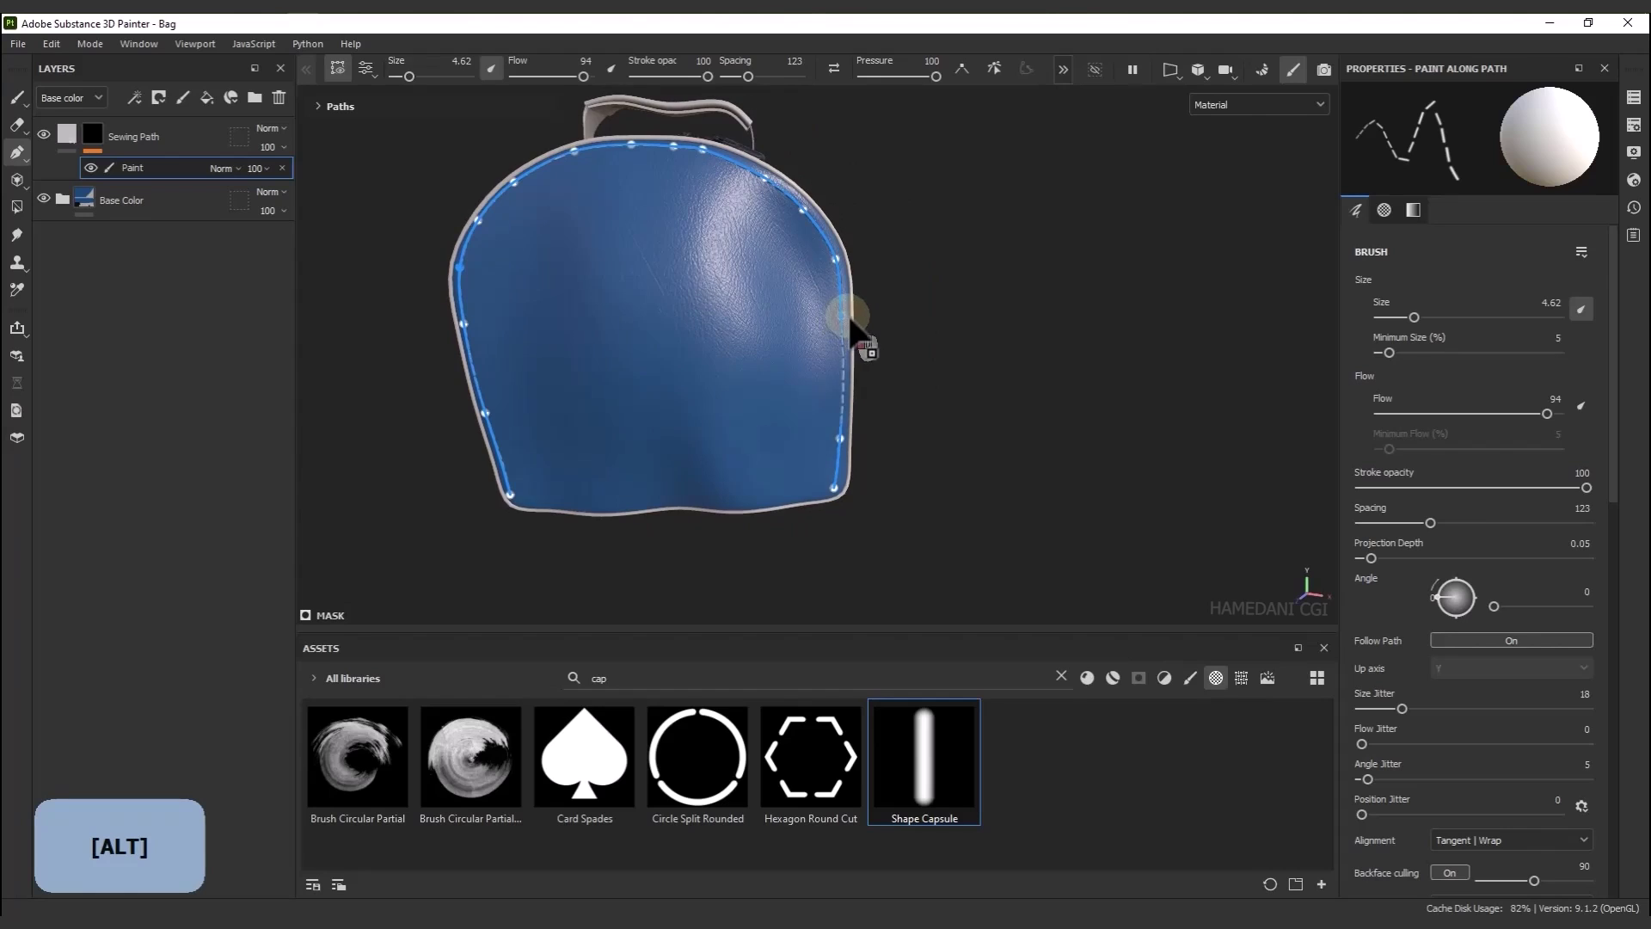
pyautogui.moveTo(843, 254)
pyautogui.keyDown('alt'); pyautogui.mouseDown()
pyautogui.moveTo(774, 379)
pyautogui.moveTo(918, 511)
pyautogui.moveTo(841, 498)
pyautogui.mouseUp(); pyautogui.keyUp('alt')
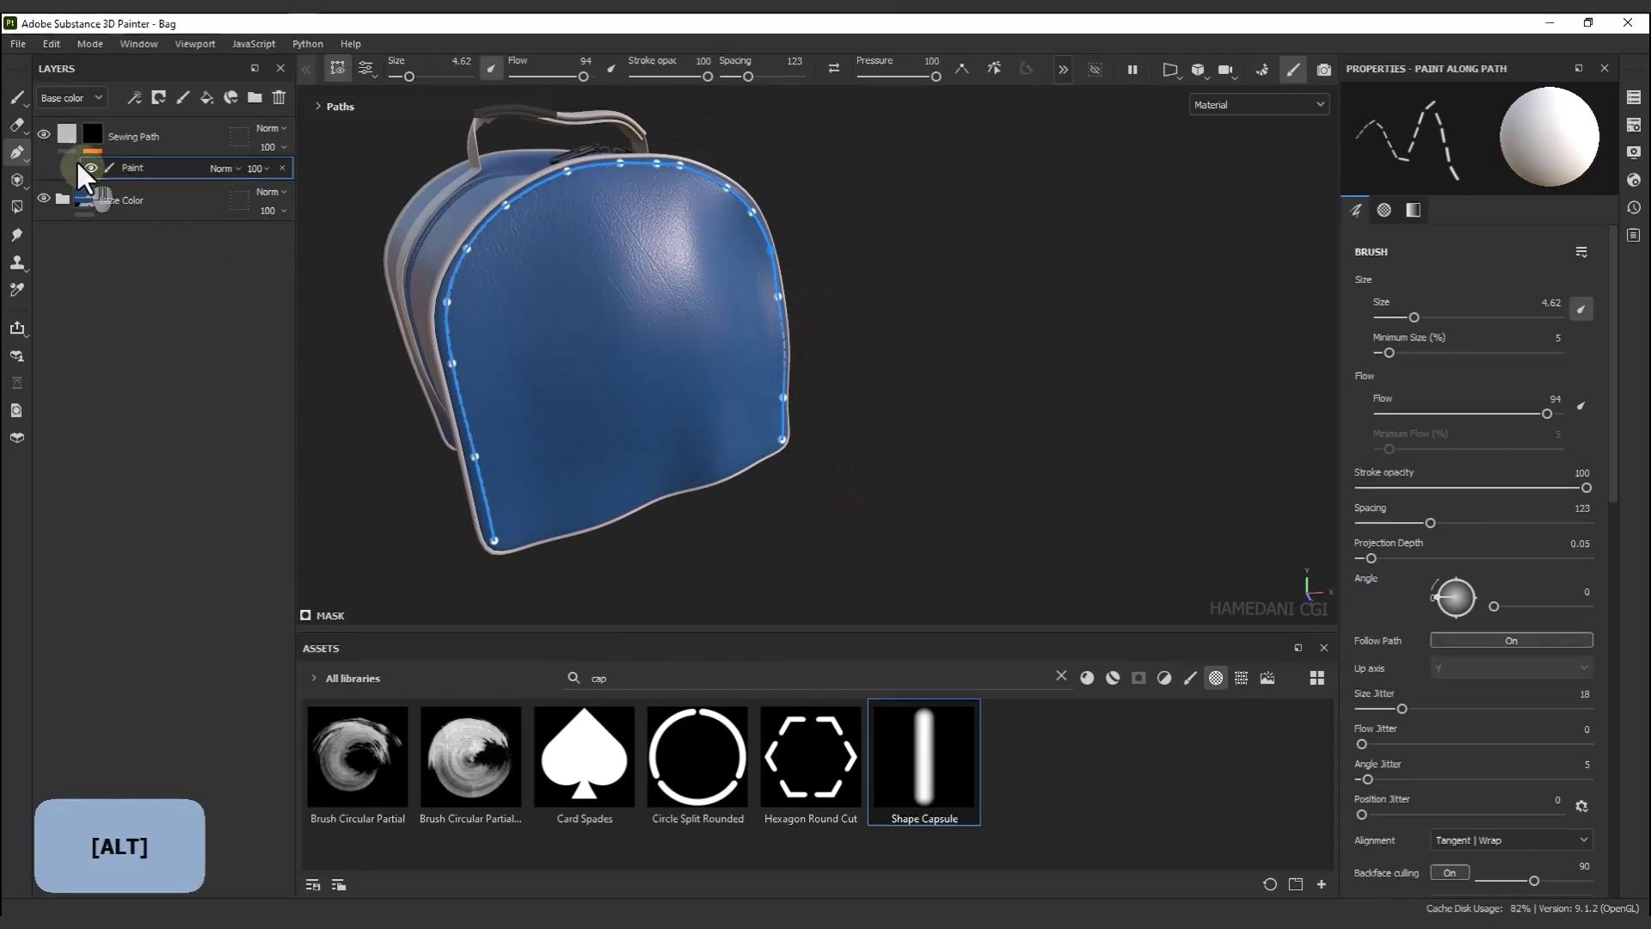
# Switch to the Paint brush and add a second paint effect to the Sewing Path mask
pyautogui.click(17, 98)
pyautogui.keyDown('alt'); pyautogui.moveTo(502, 430); pyautogui.dragTo(729, 471); pyautogui.keyUp('alt')
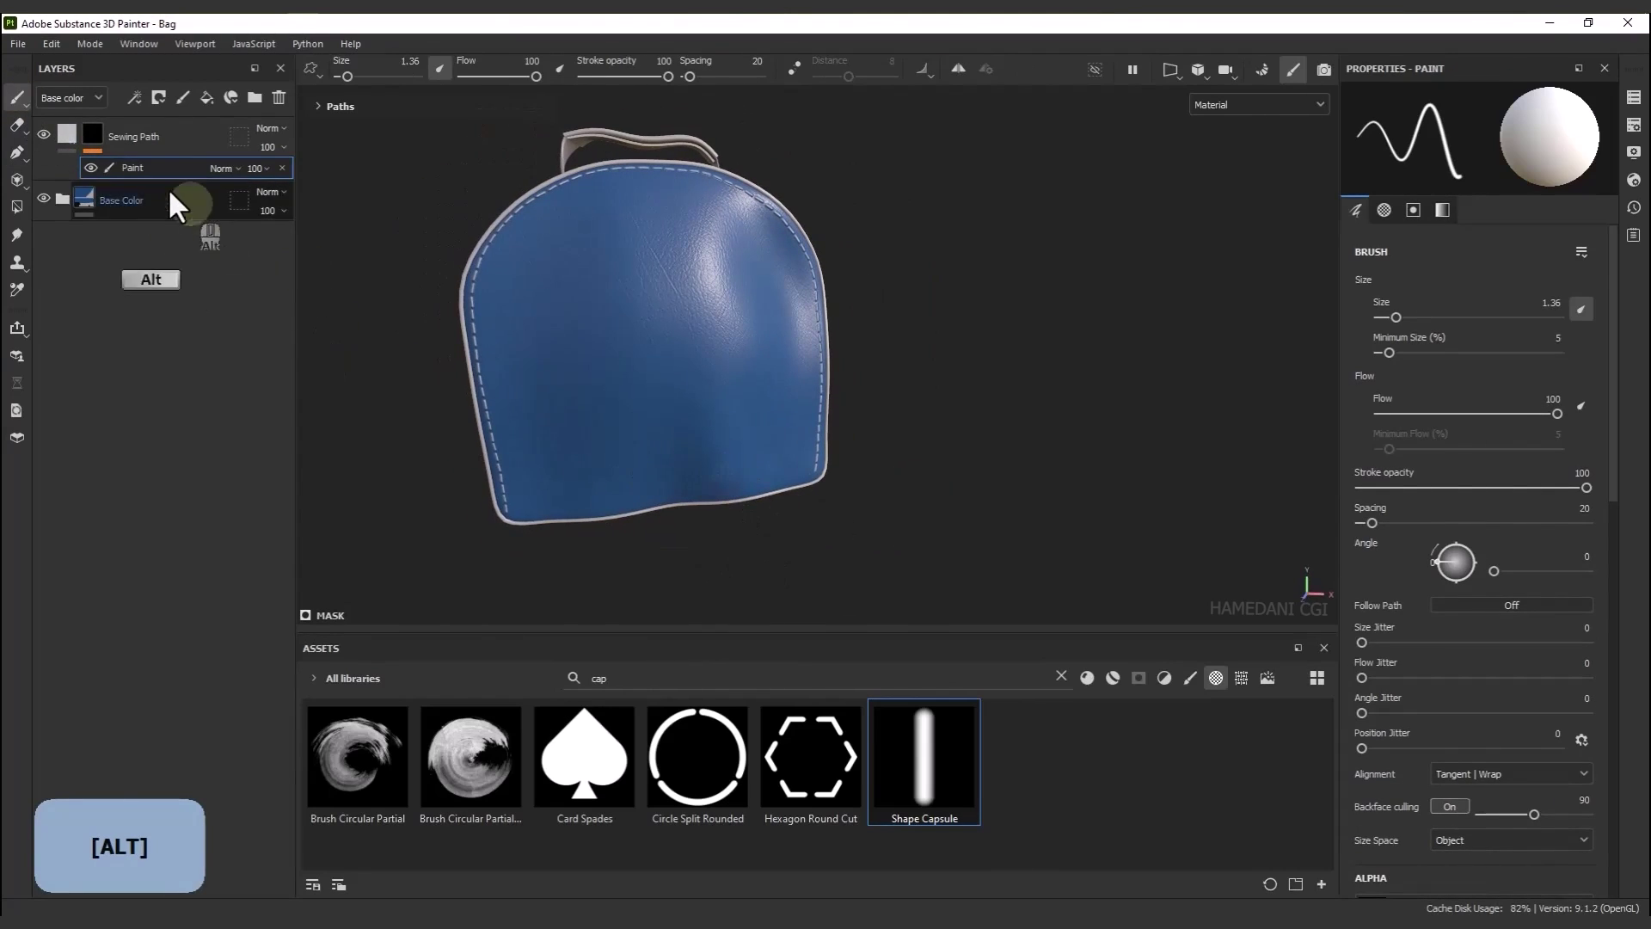
pyautogui.rightClick(155, 165)
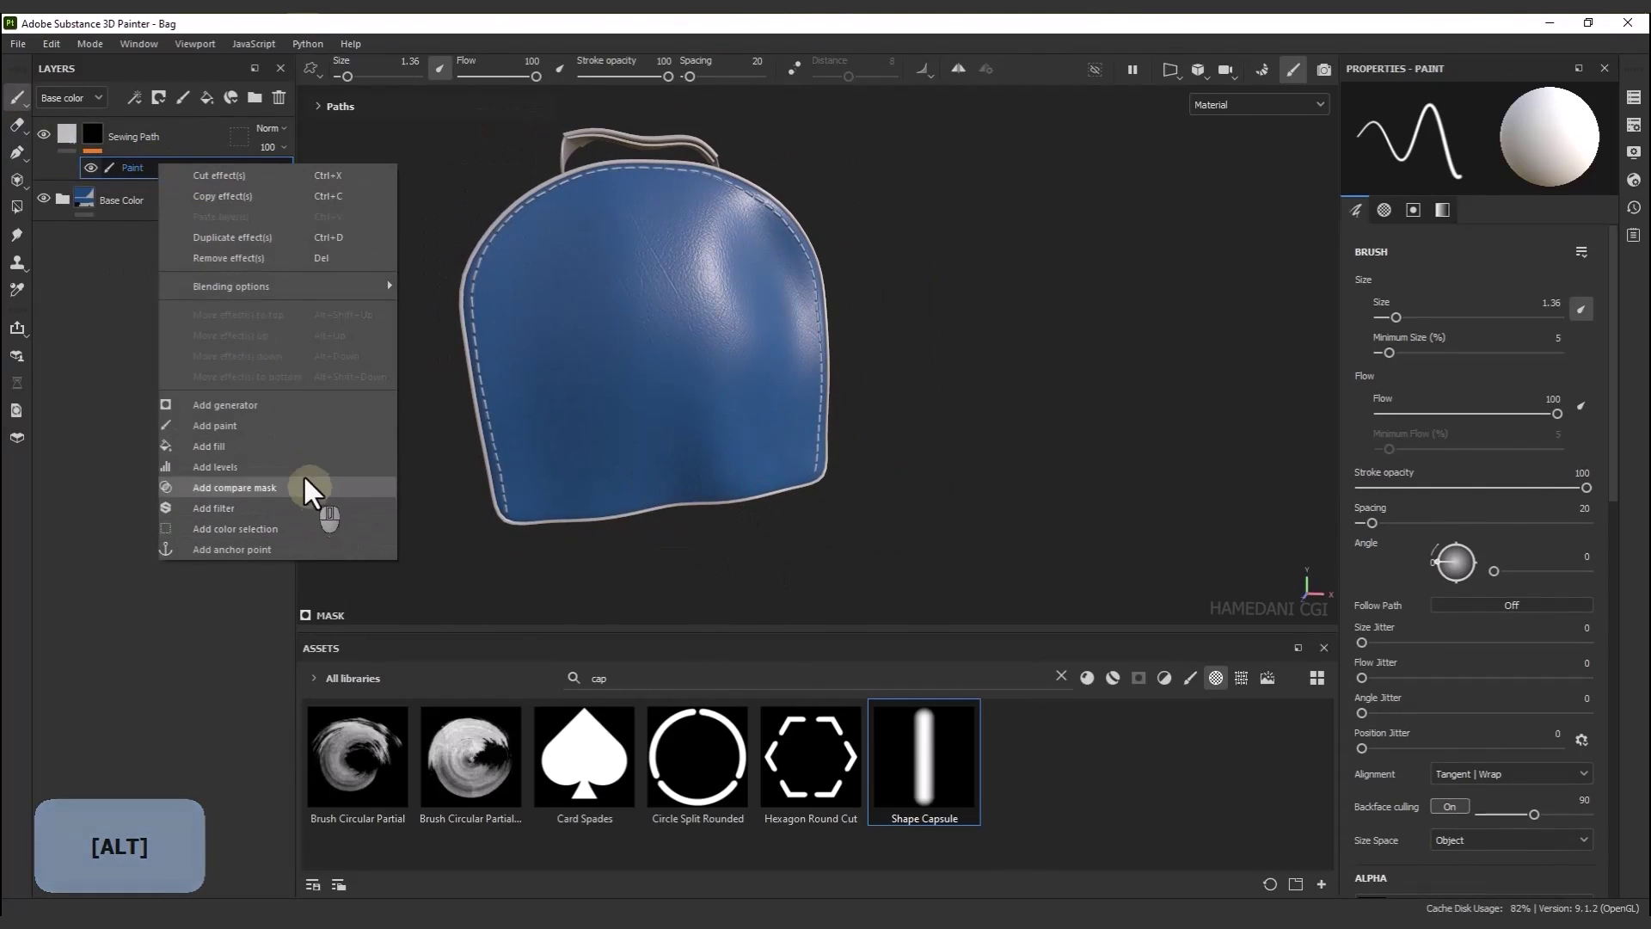
pyautogui.click(290, 425)
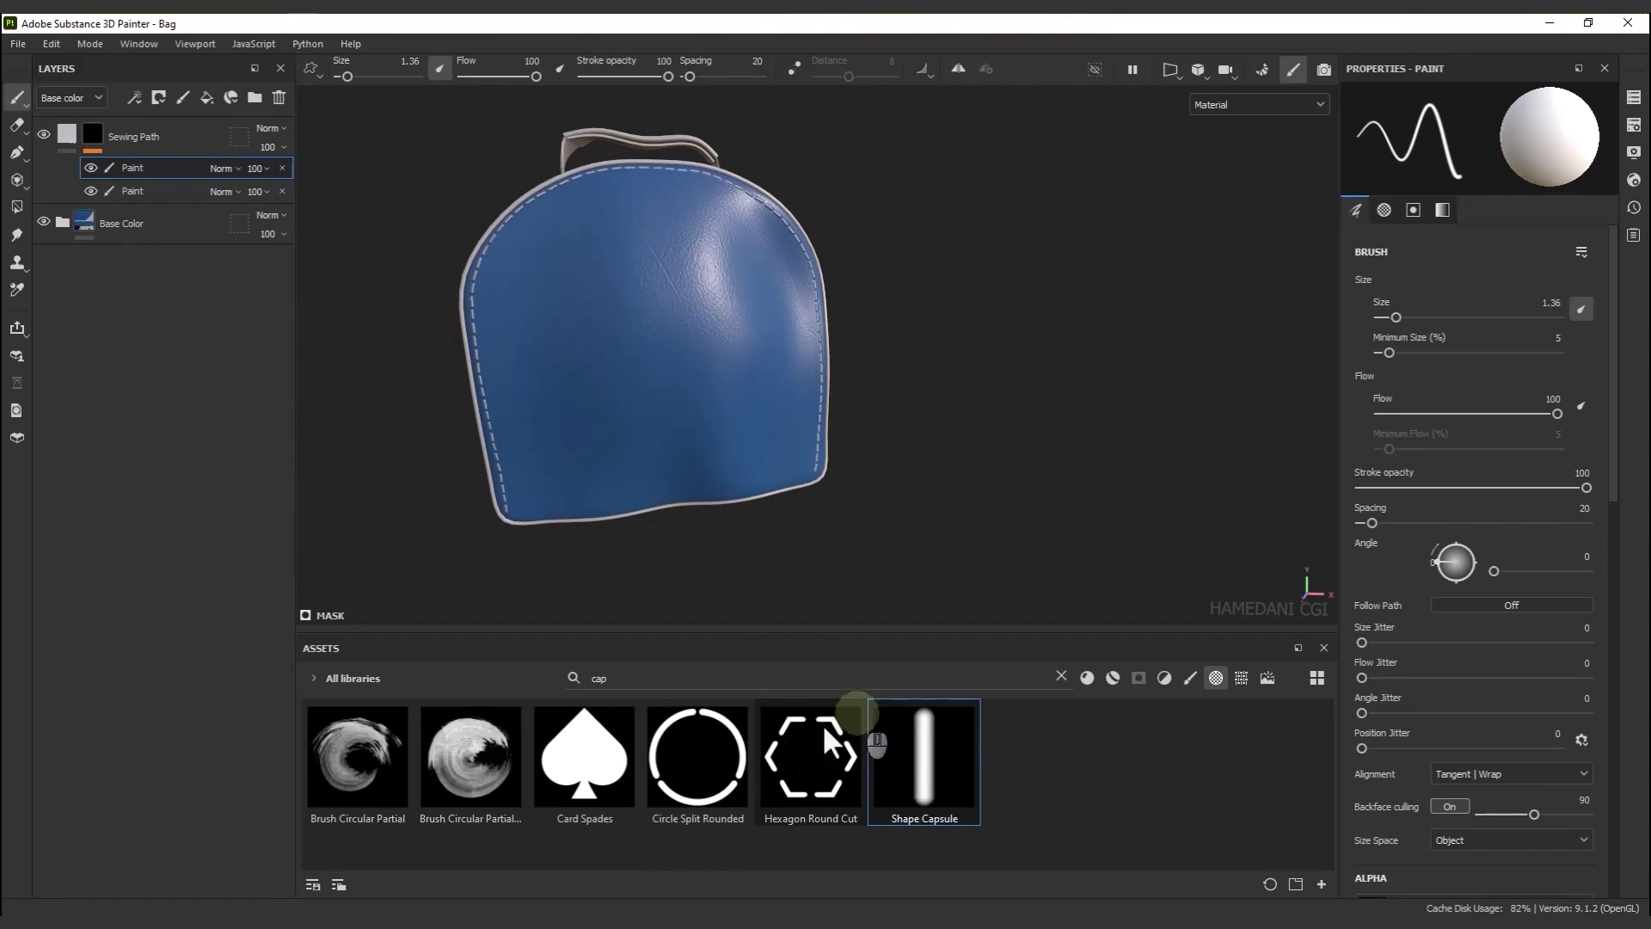
# Apply the Card Spades alpha to the Paint along path brush and undo the trial line on the front panel
pyautogui.click(574, 774)
pyautogui.keyDown('alt'); pyautogui.moveTo(619, 619); pyautogui.dragTo(654, 550); pyautogui.keyUp('alt')
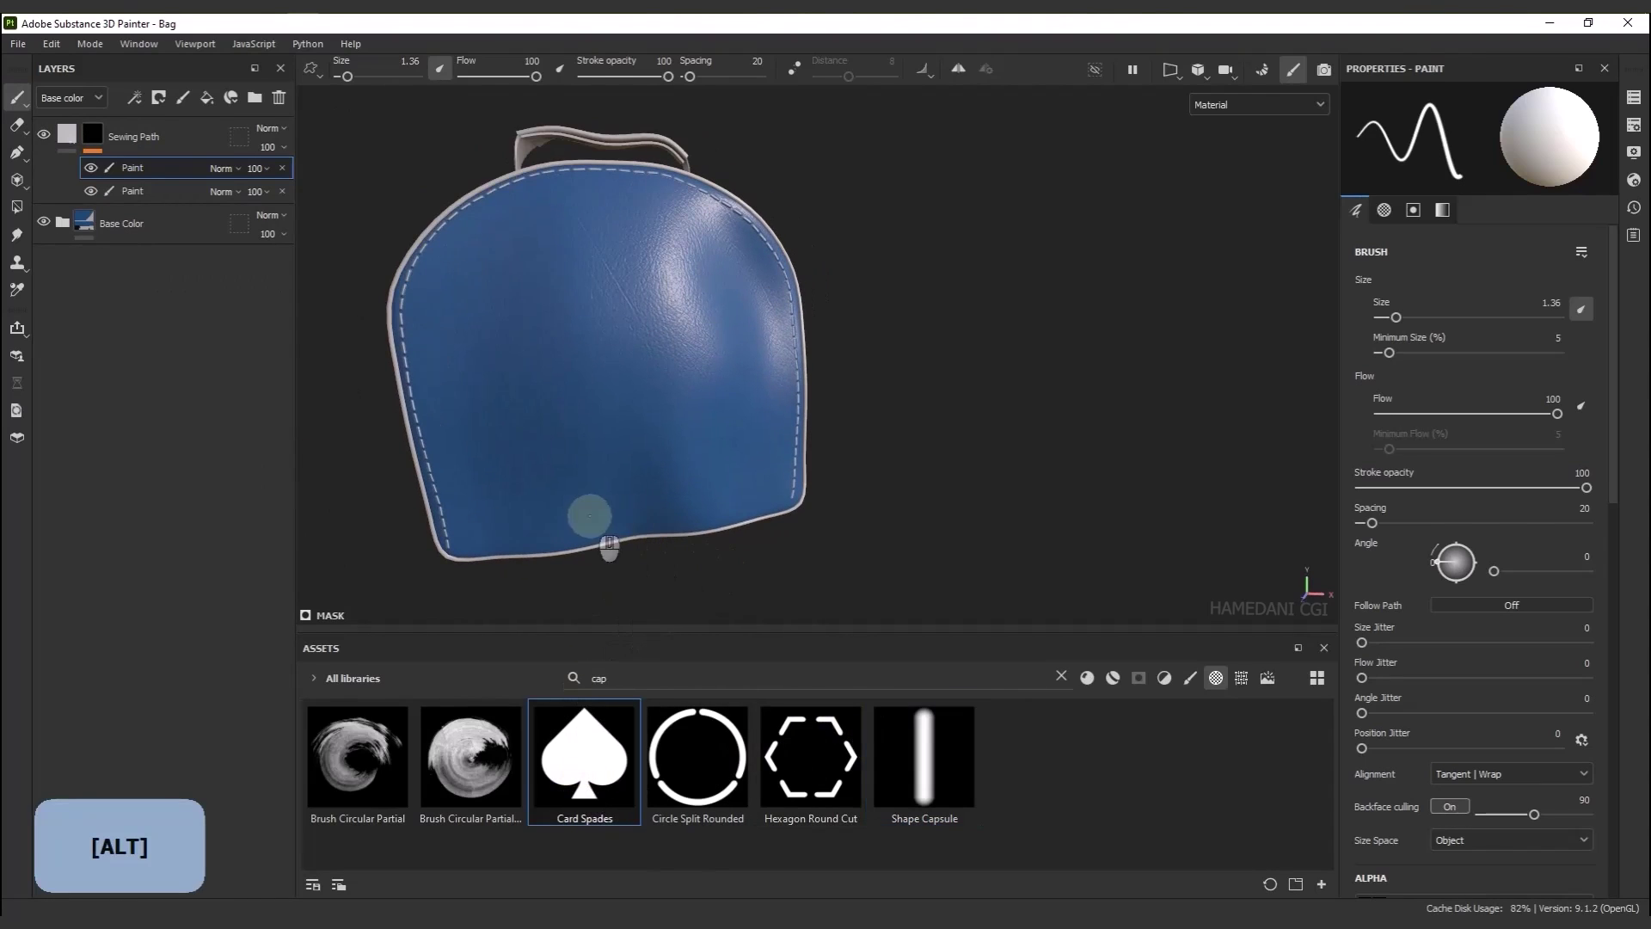
pyautogui.click(16, 152)
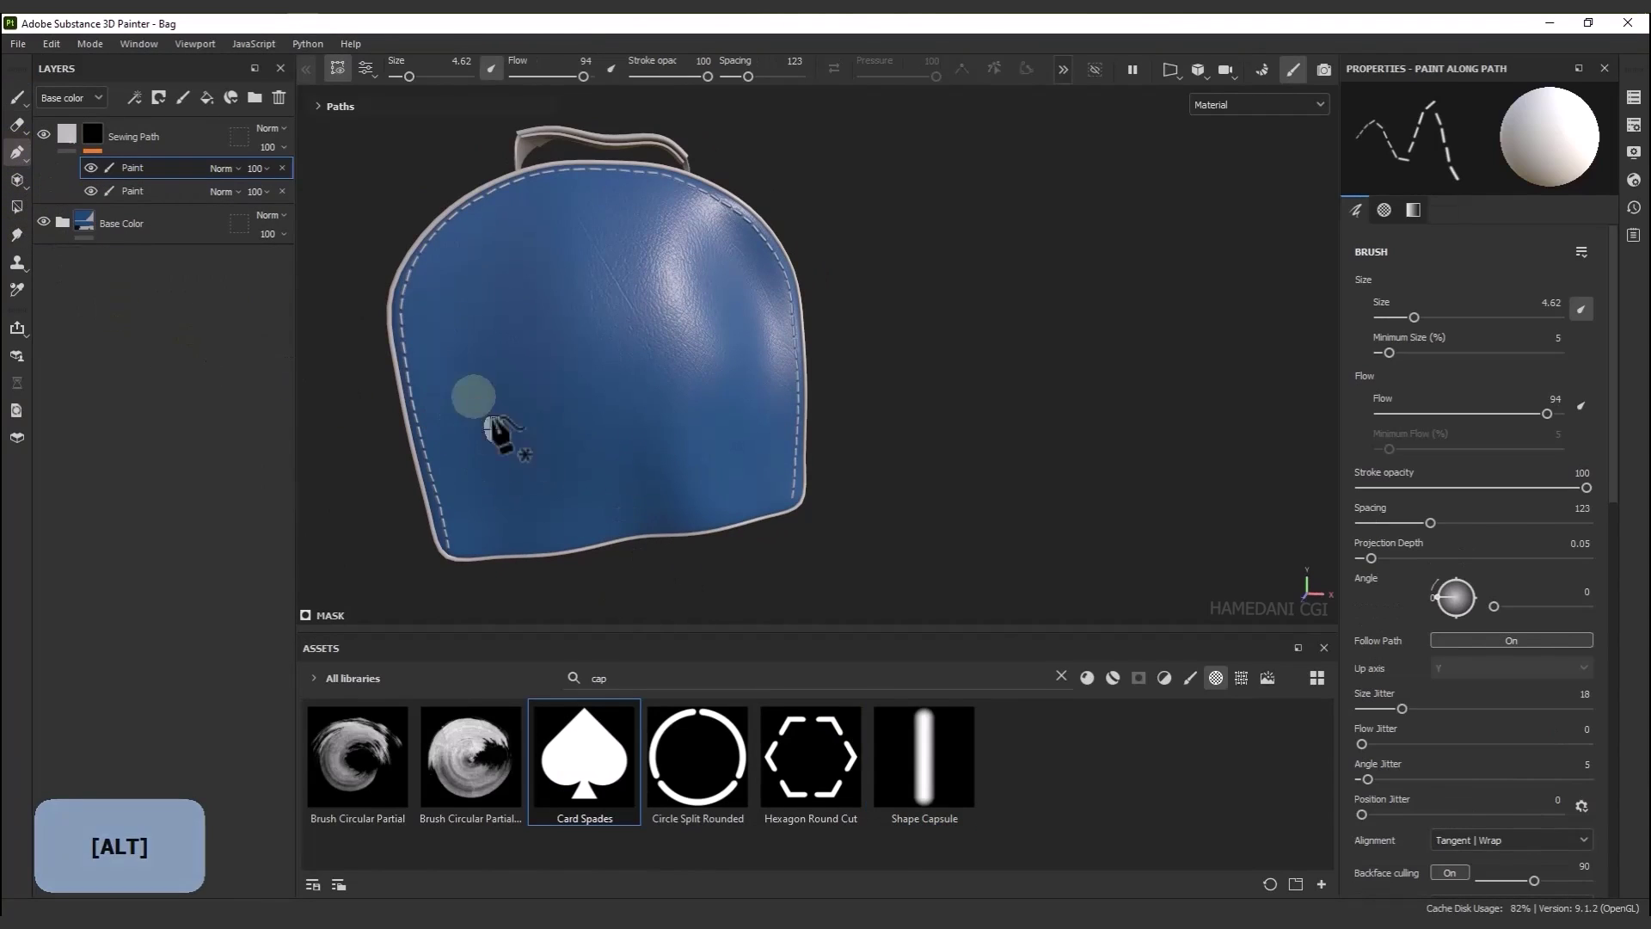
pyautogui.click(637, 518)
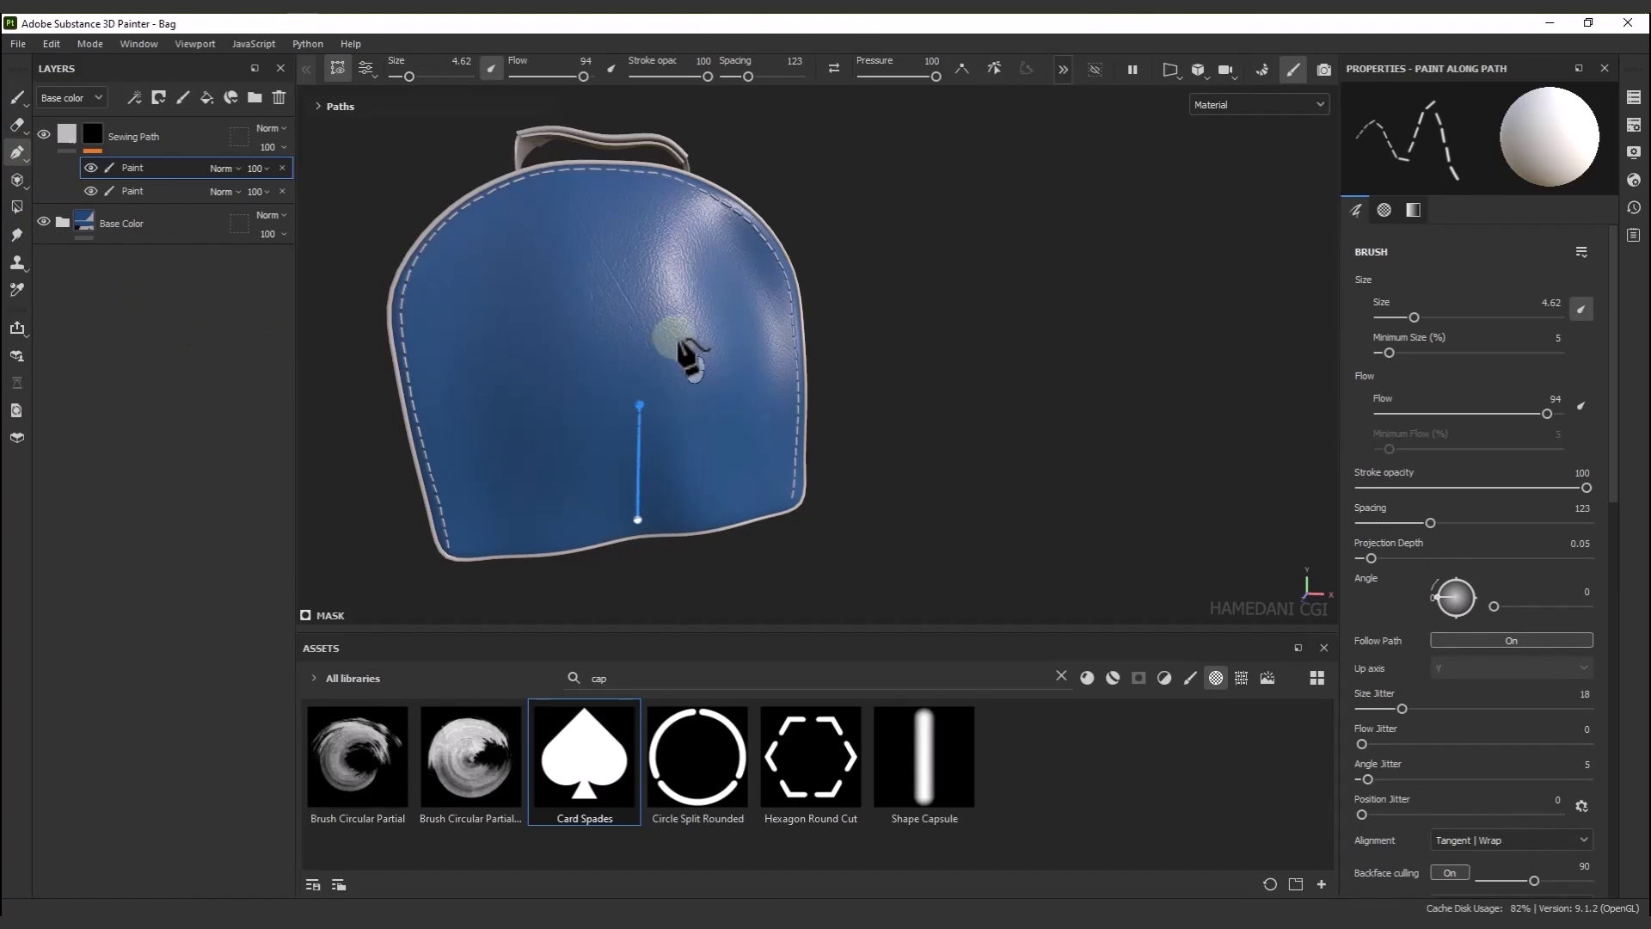
pyautogui.hotkey('ctrl', 'z')
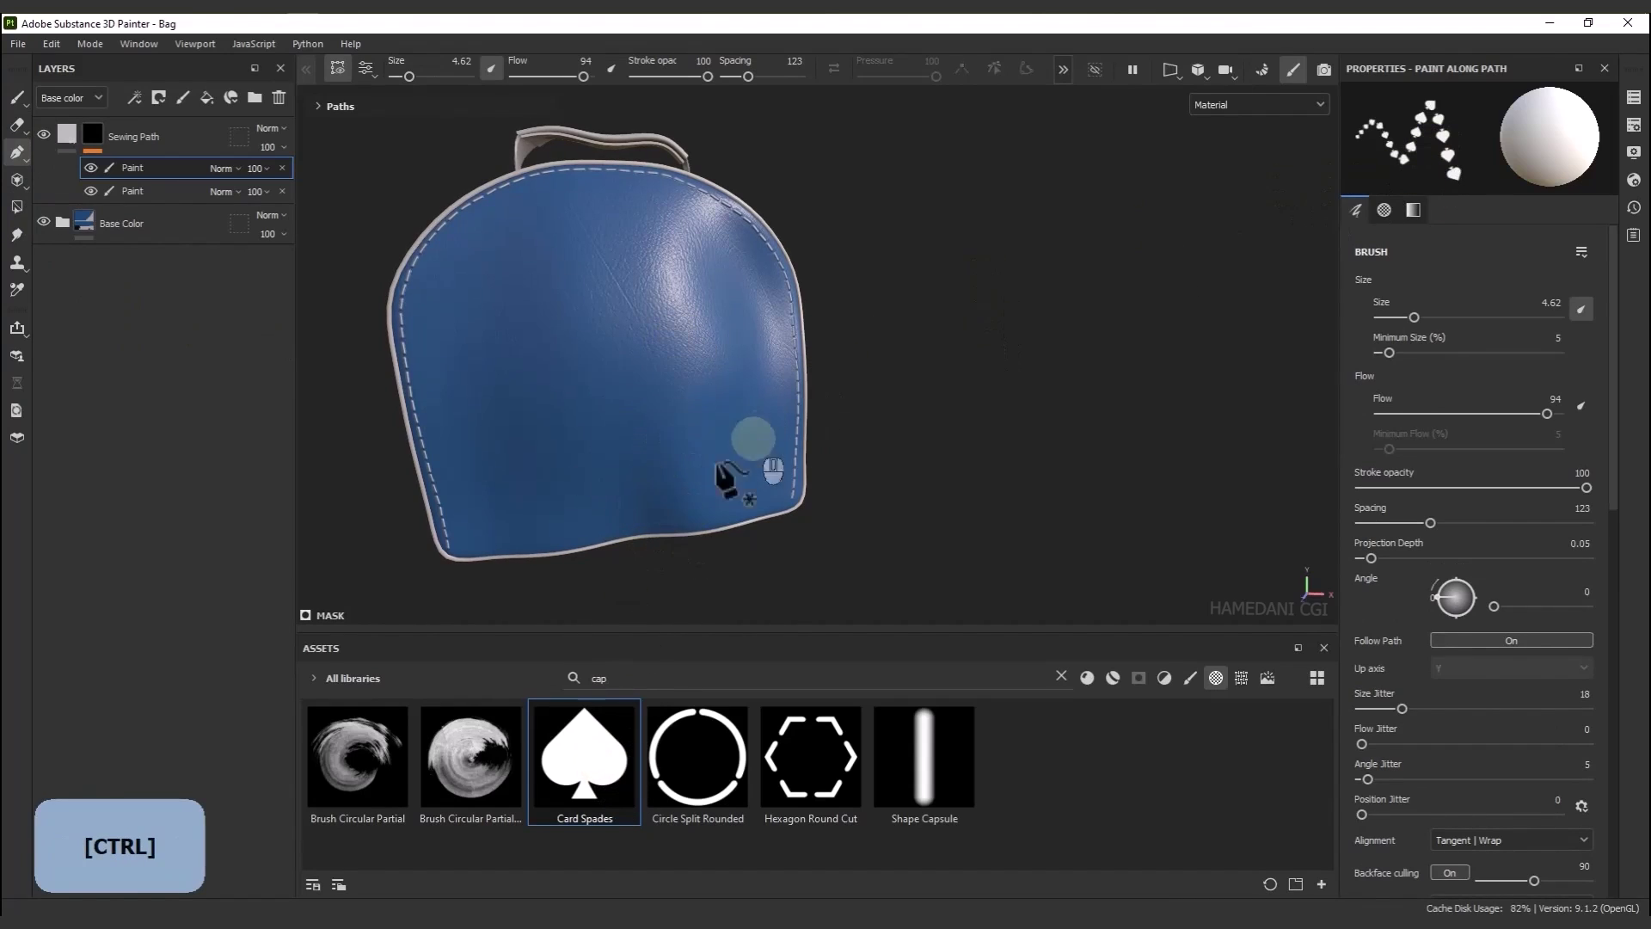
pyautogui.click(627, 520)
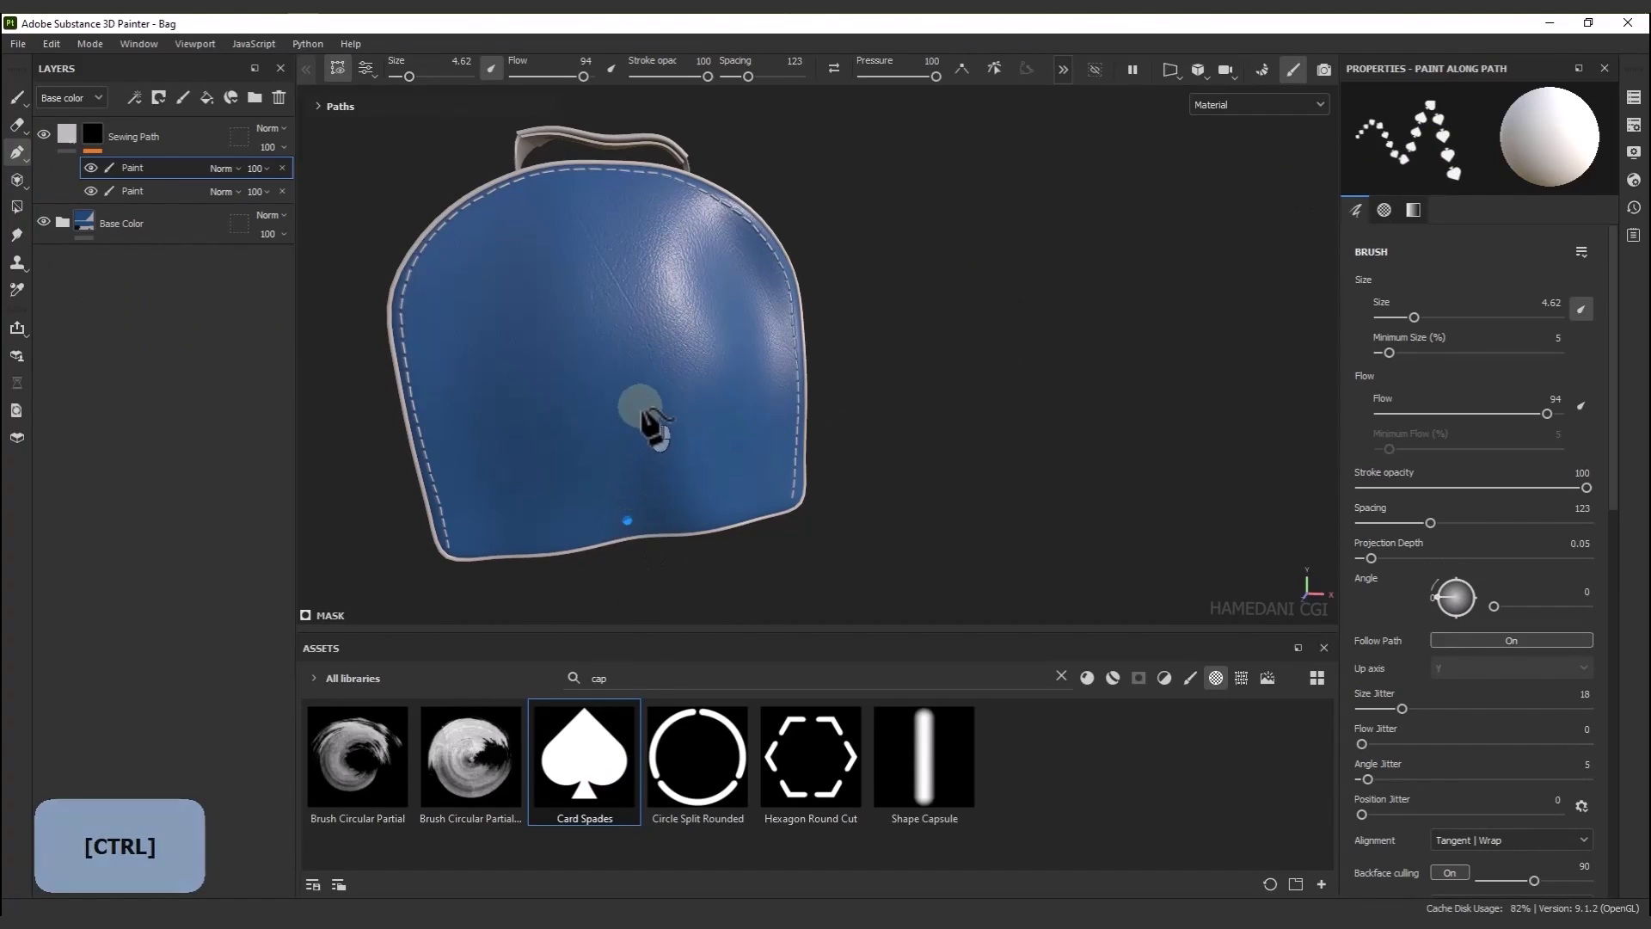
pyautogui.click(639, 407)
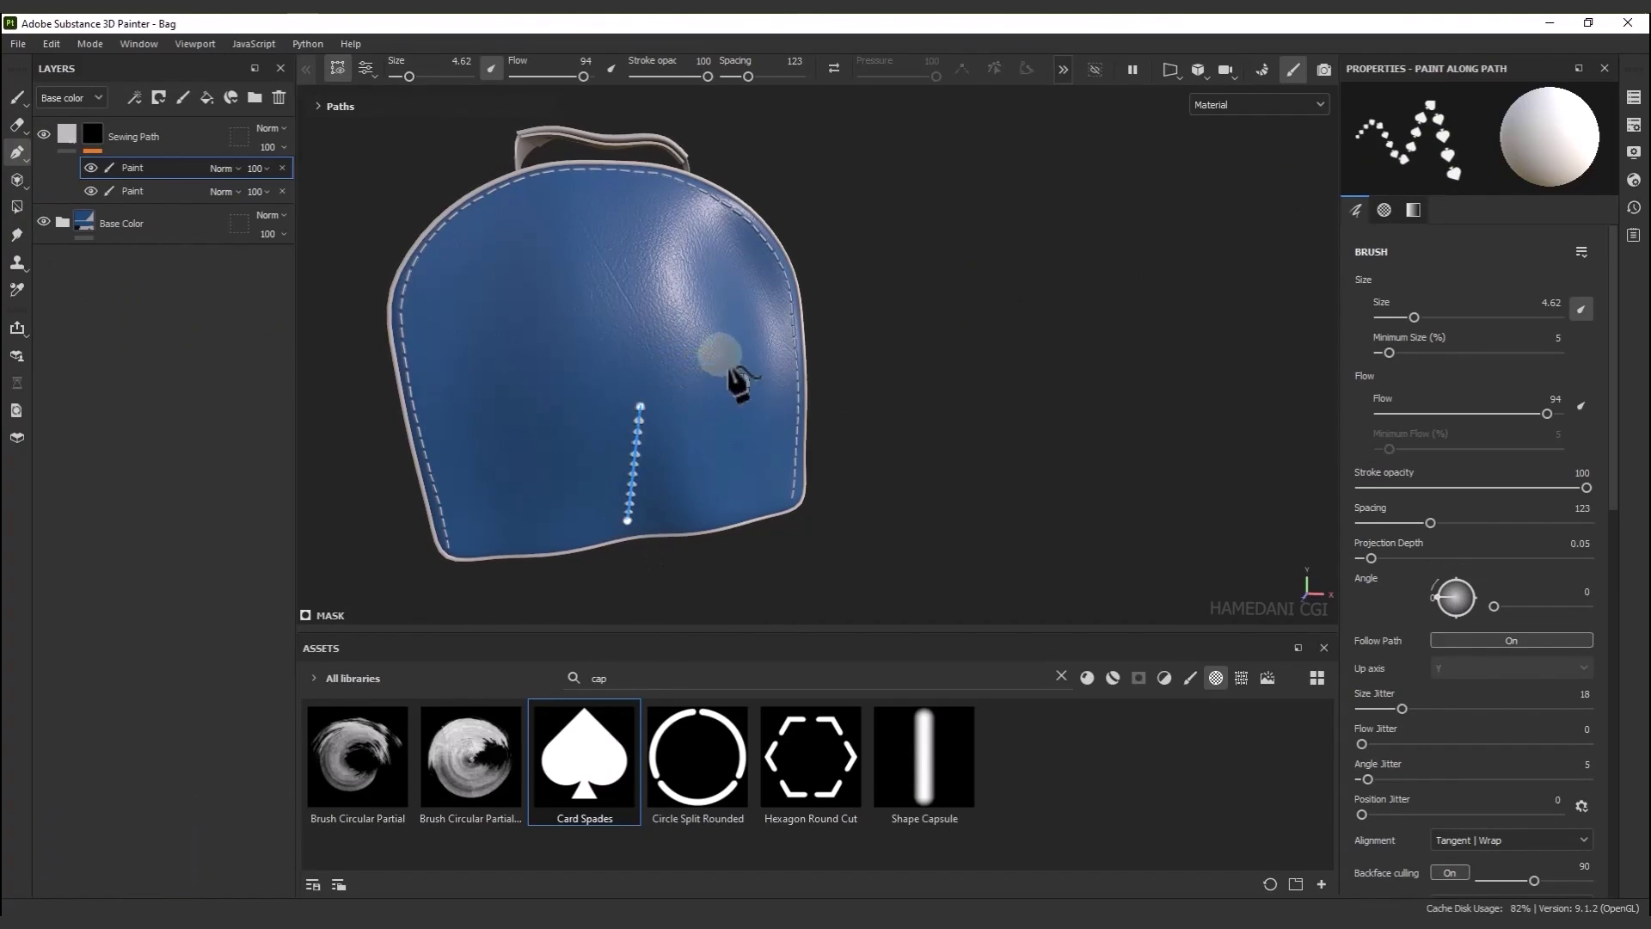
pyautogui.hotkey('ctrl', 'z')
# Draw a curved spade path from the front panel's bottom centre up and over towards its right side
pyautogui.click(626, 516)
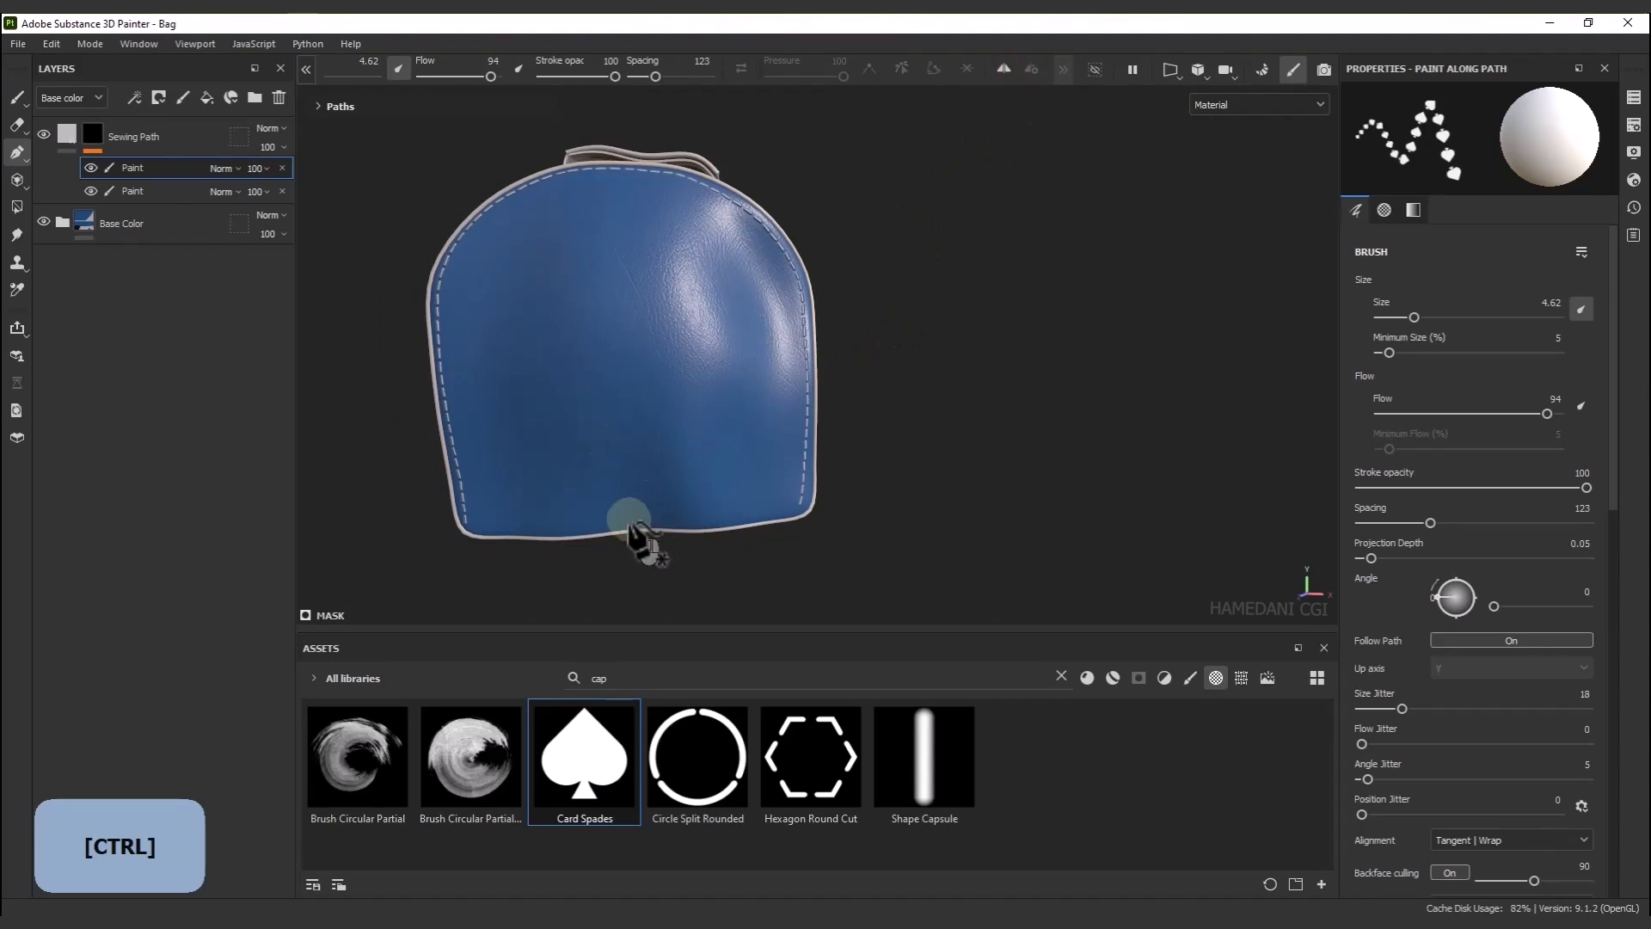
pyautogui.click(659, 365)
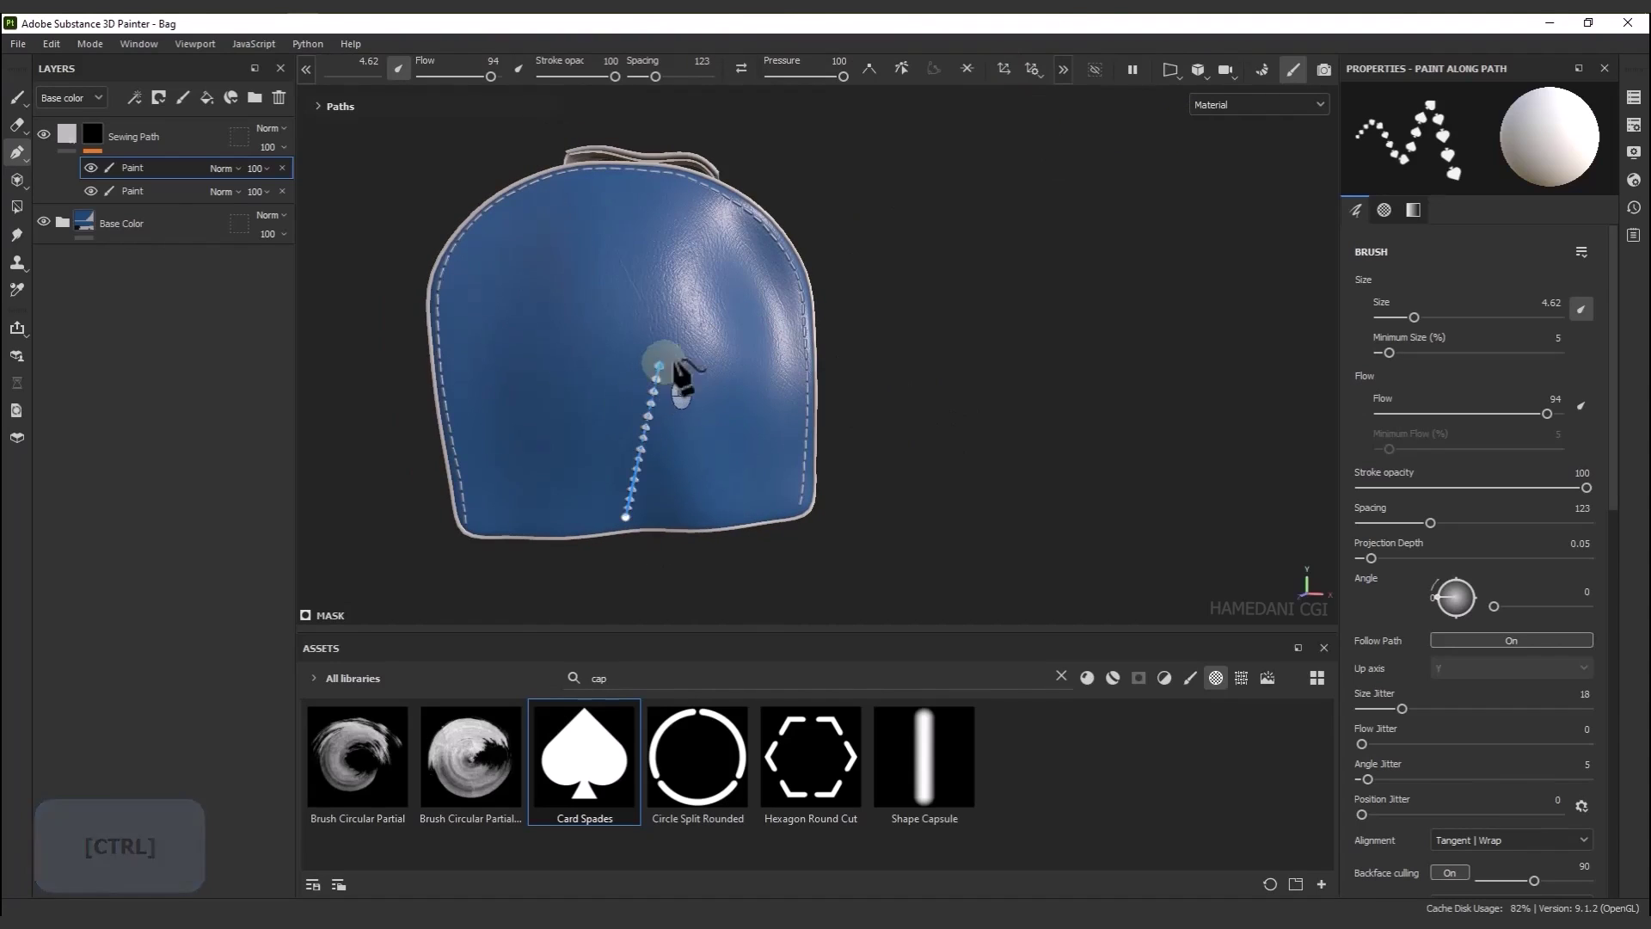
pyautogui.click(737, 345)
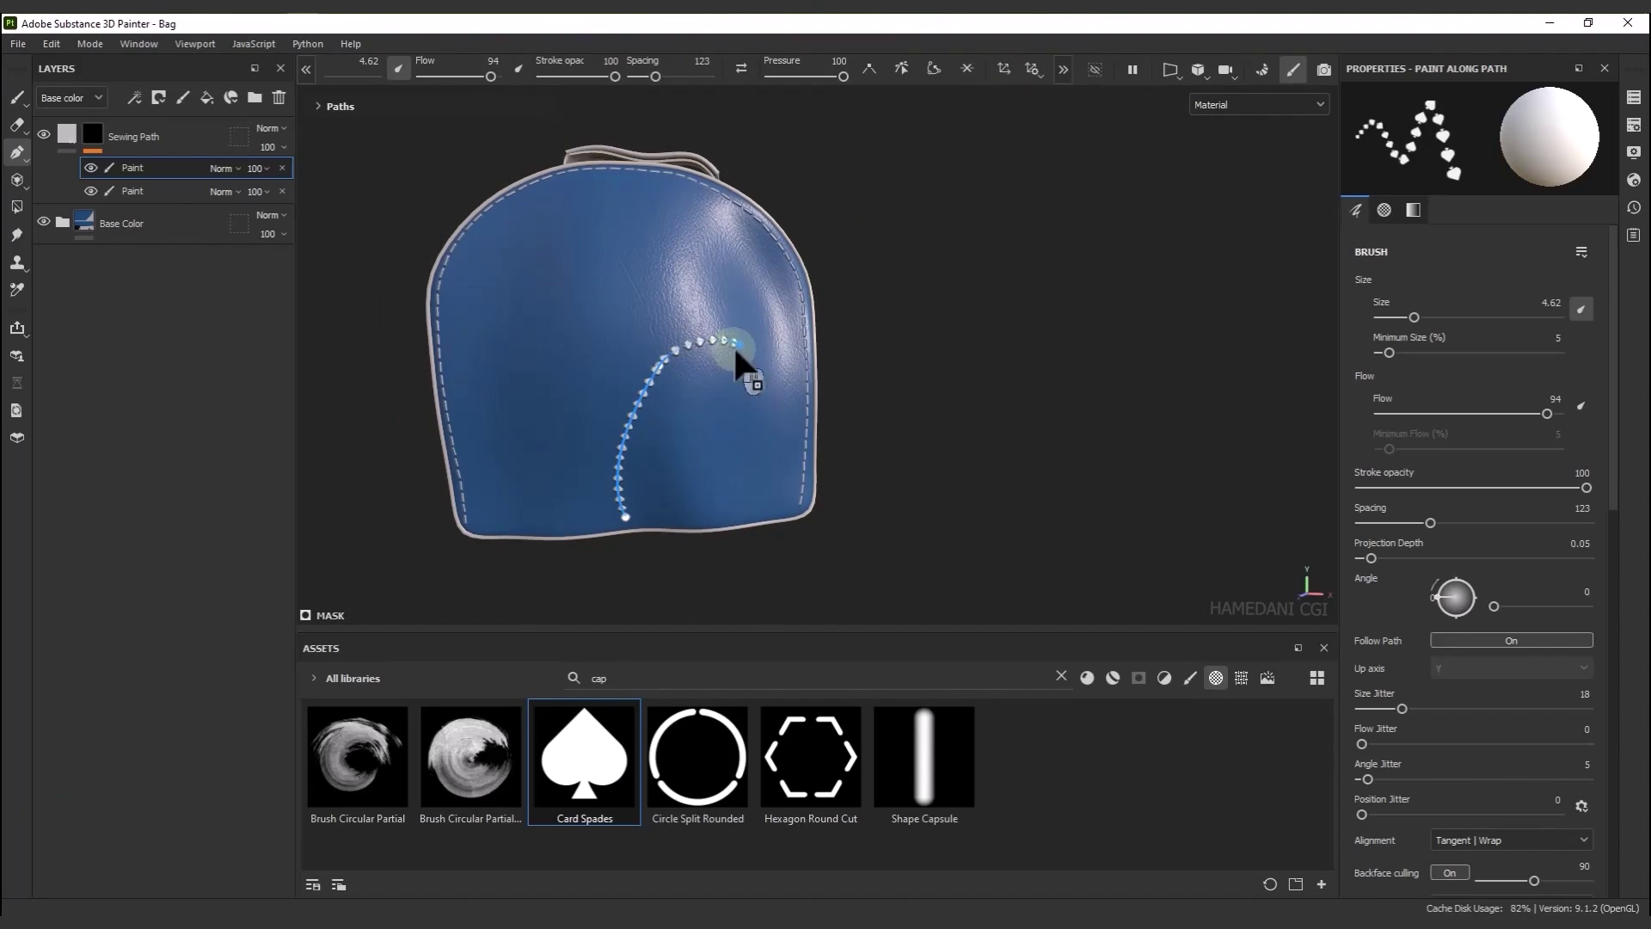
pyautogui.click(770, 372)
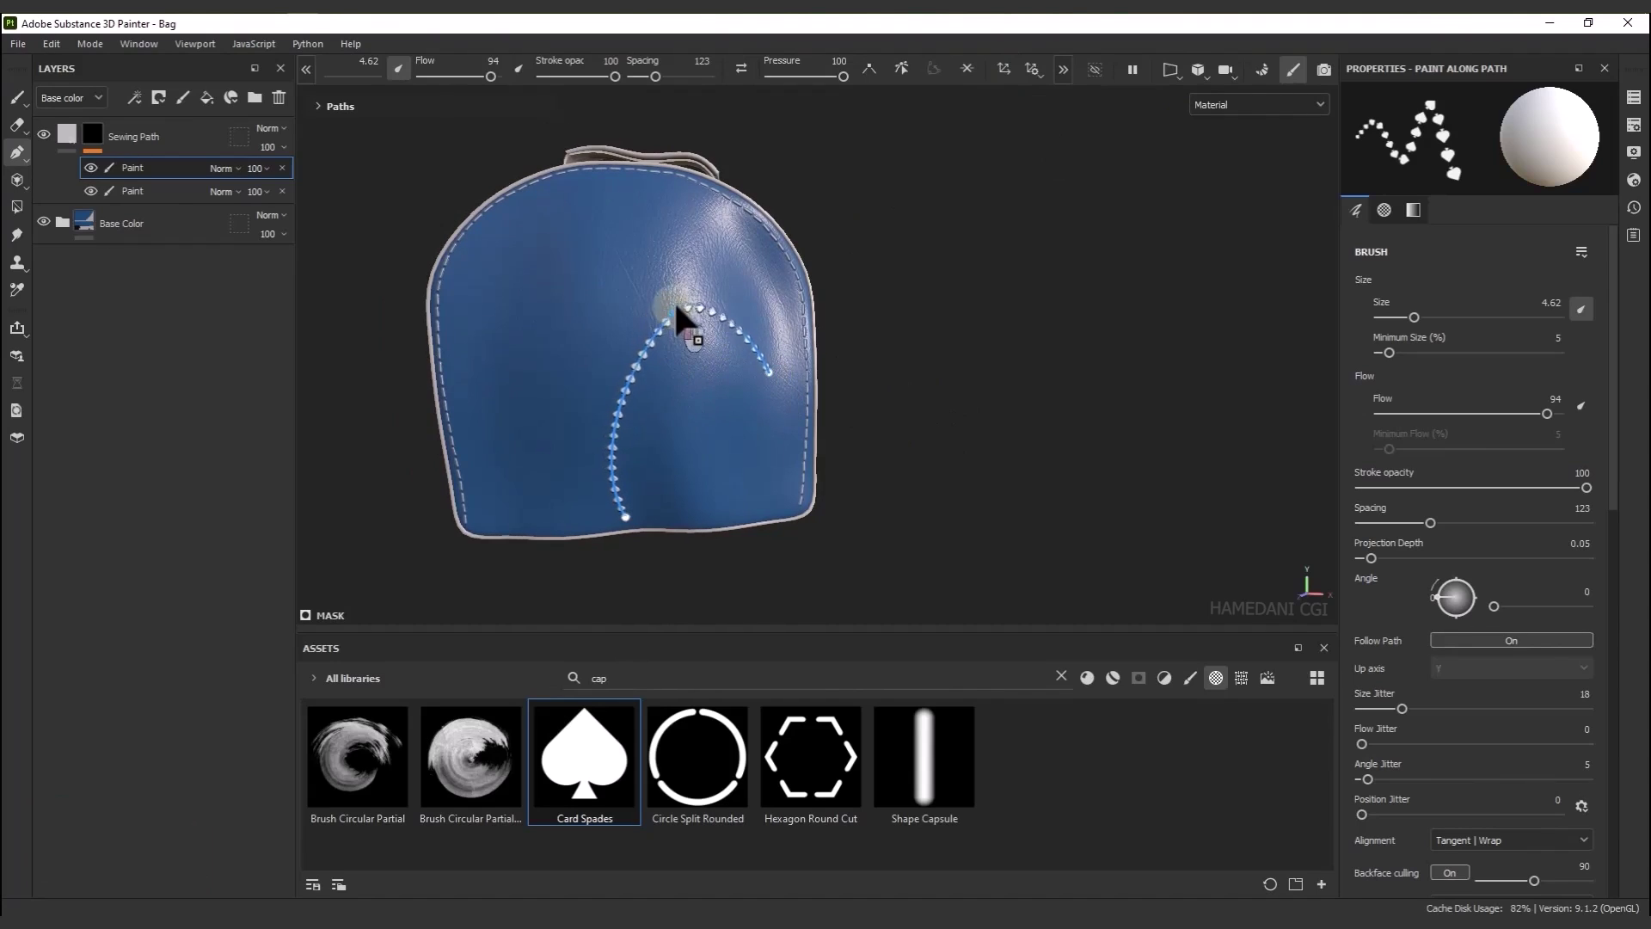
# Reshape the right spade path into an S-curve with a sharp corner near the bottom, and set its brush size to 5.46
pyautogui.moveTo(674, 301); pyautogui.dragTo(660, 335)
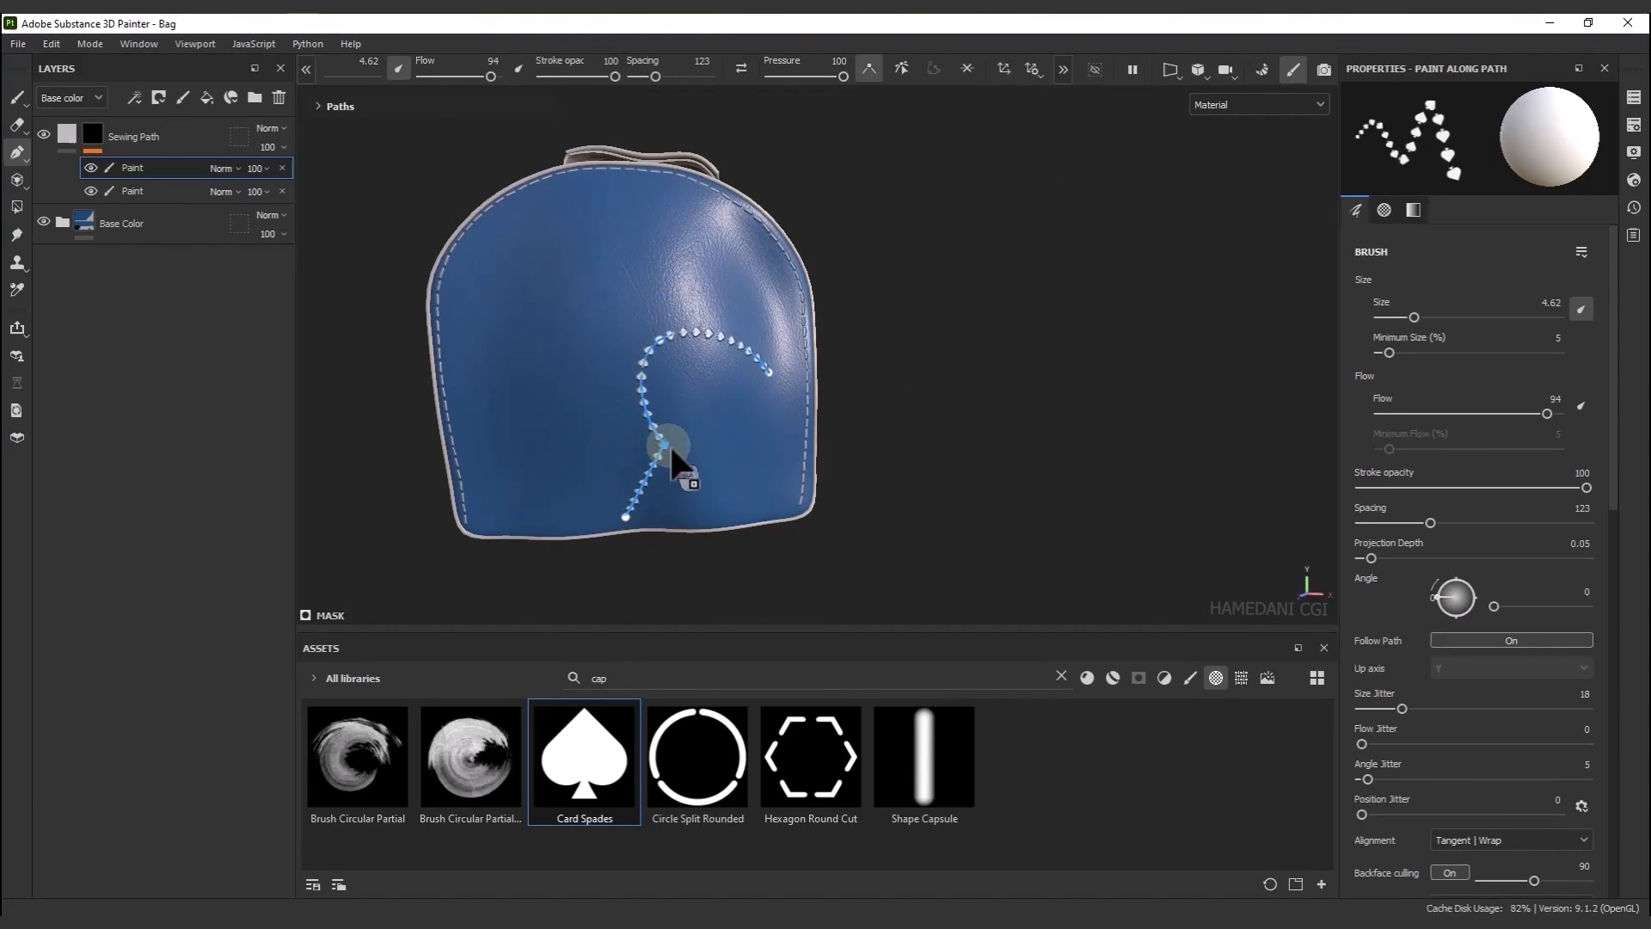
pyautogui.moveTo(686, 459); pyautogui.dragTo(694, 467)
pyautogui.moveTo(625, 517); pyautogui.dragTo(621, 524)
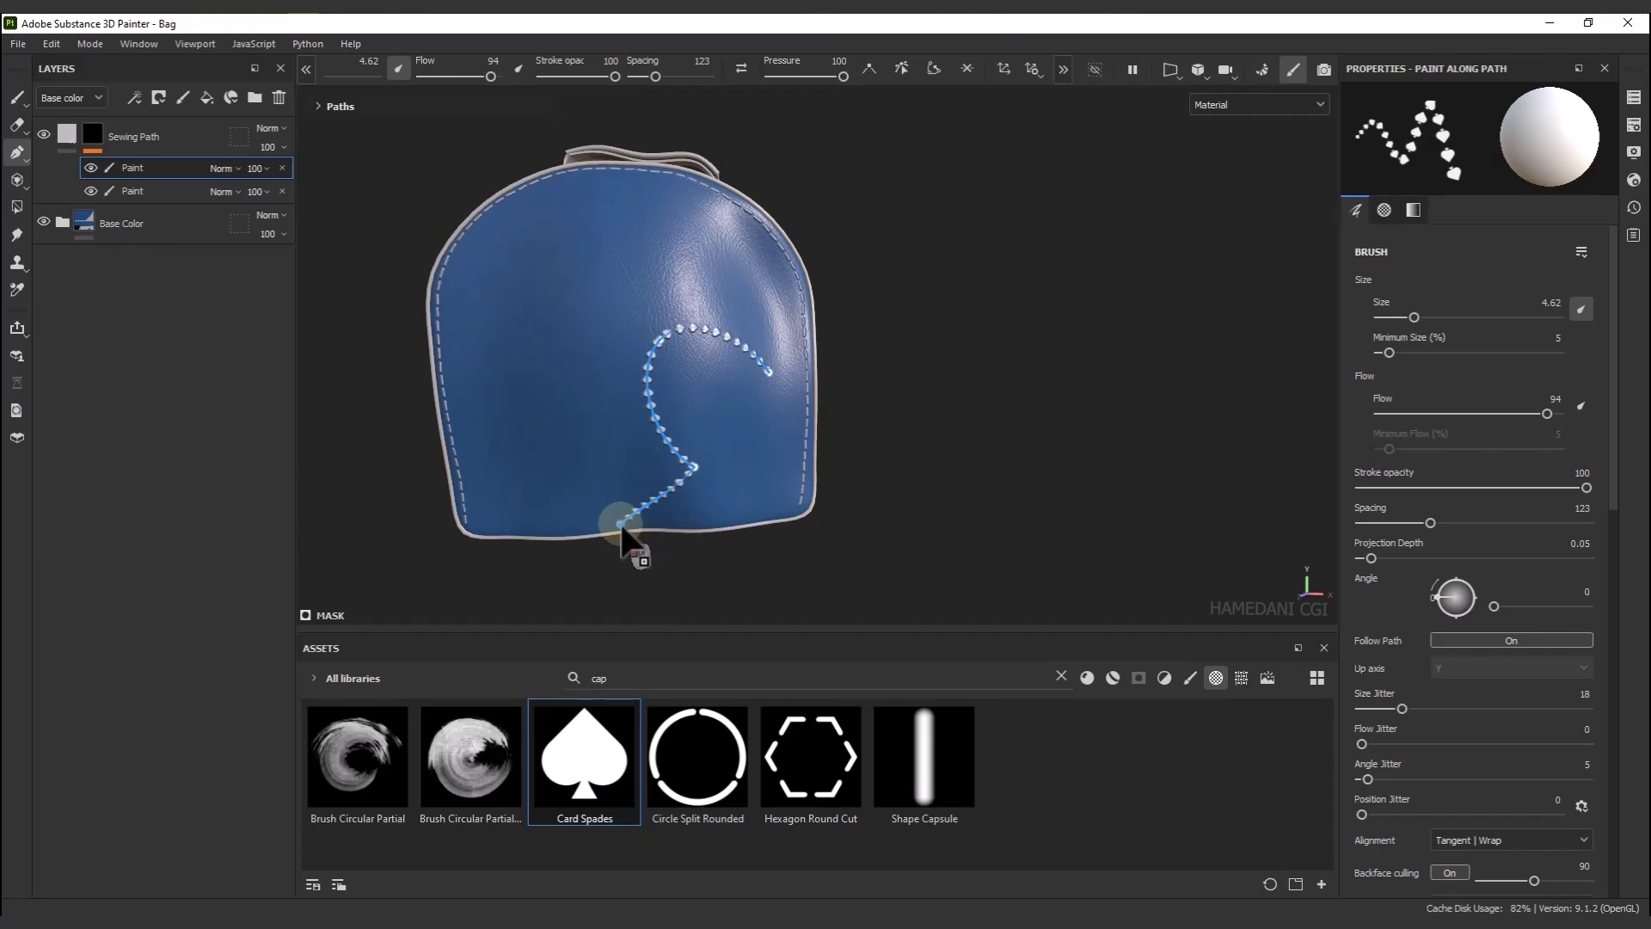
pyautogui.moveTo(1413, 317); pyautogui.dragTo(1417, 317)
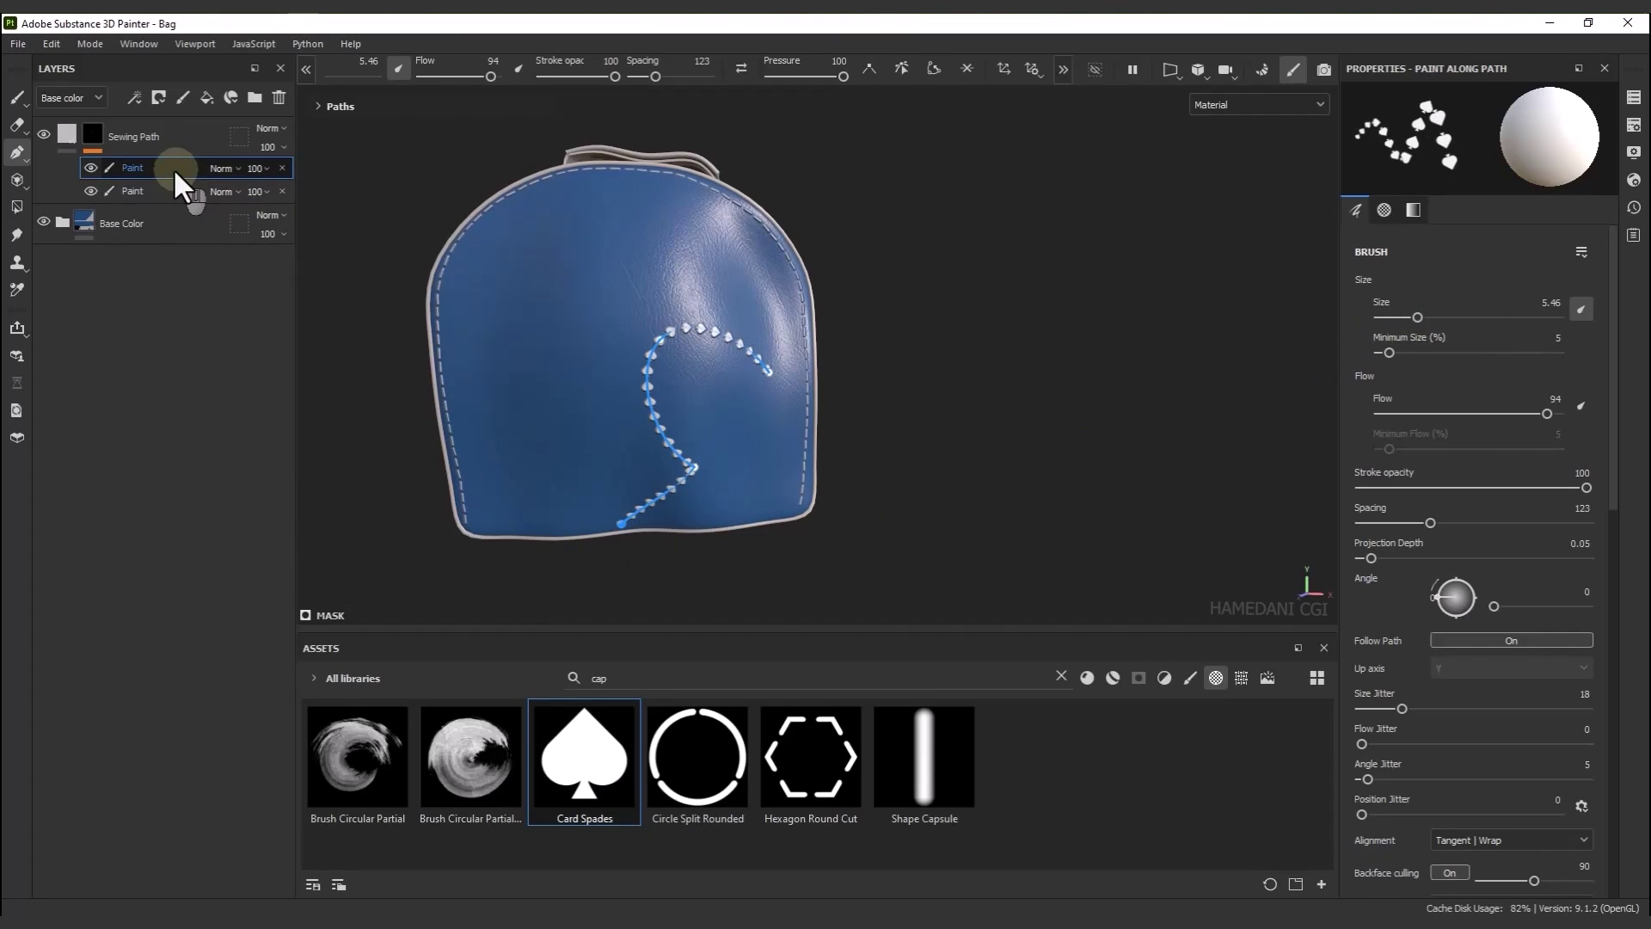
# Add a third paint effect to the Sewing Path mask and draw a spade path from the bottom centre to the panel's left side
pyautogui.rightClick(151, 169)
pyautogui.click(268, 428)
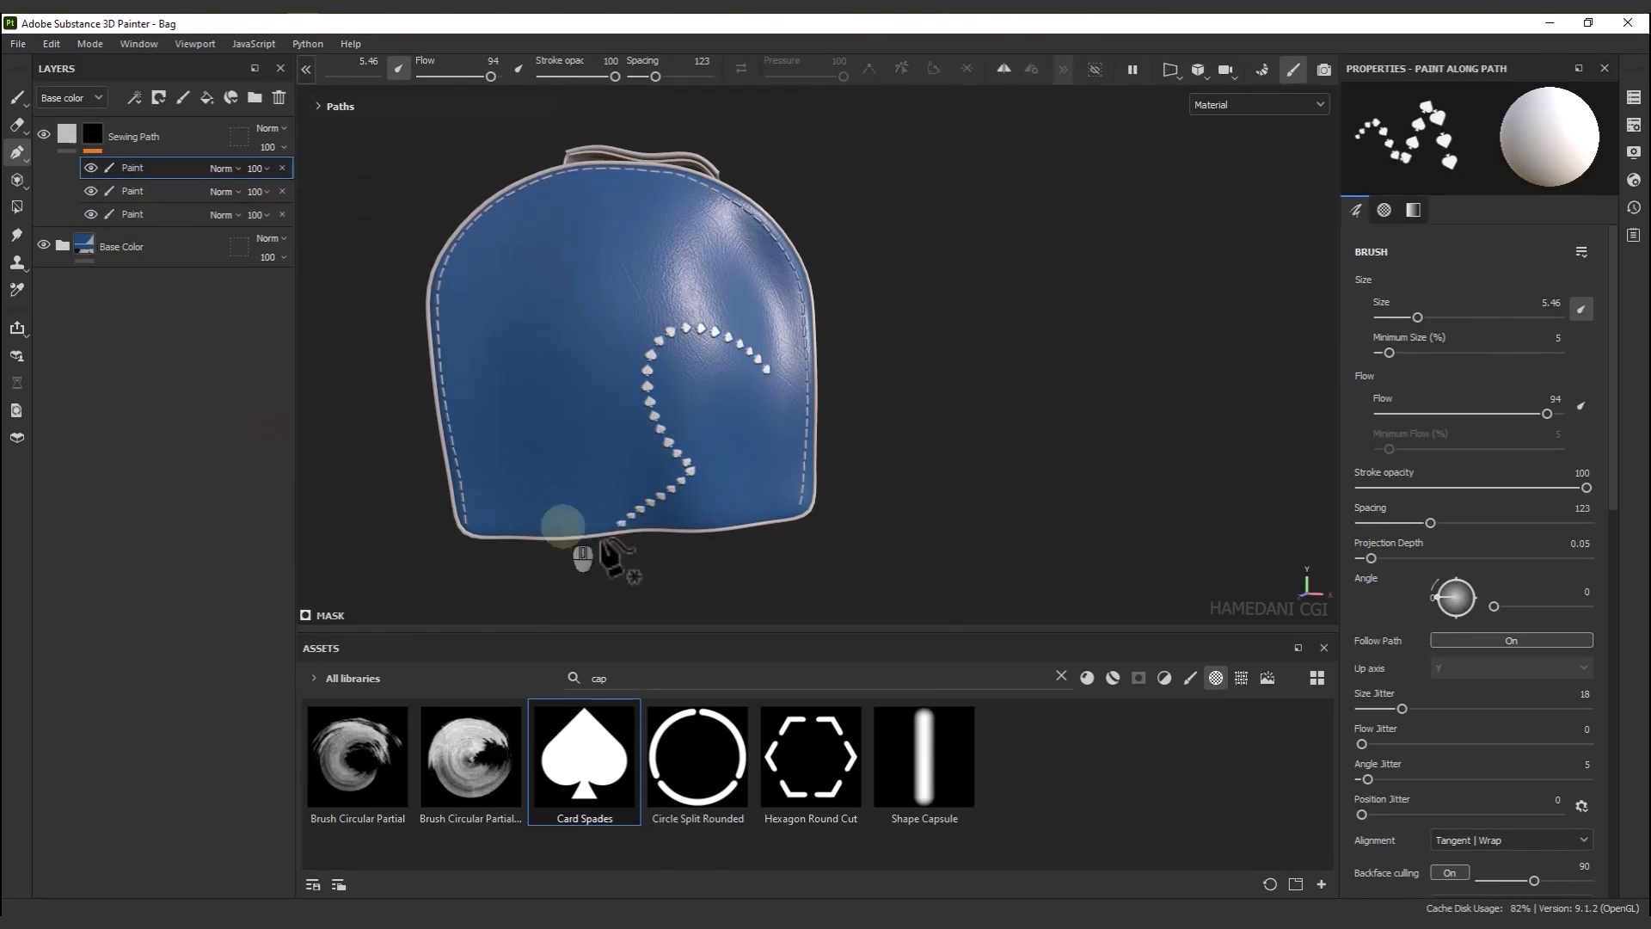
pyautogui.click(608, 524)
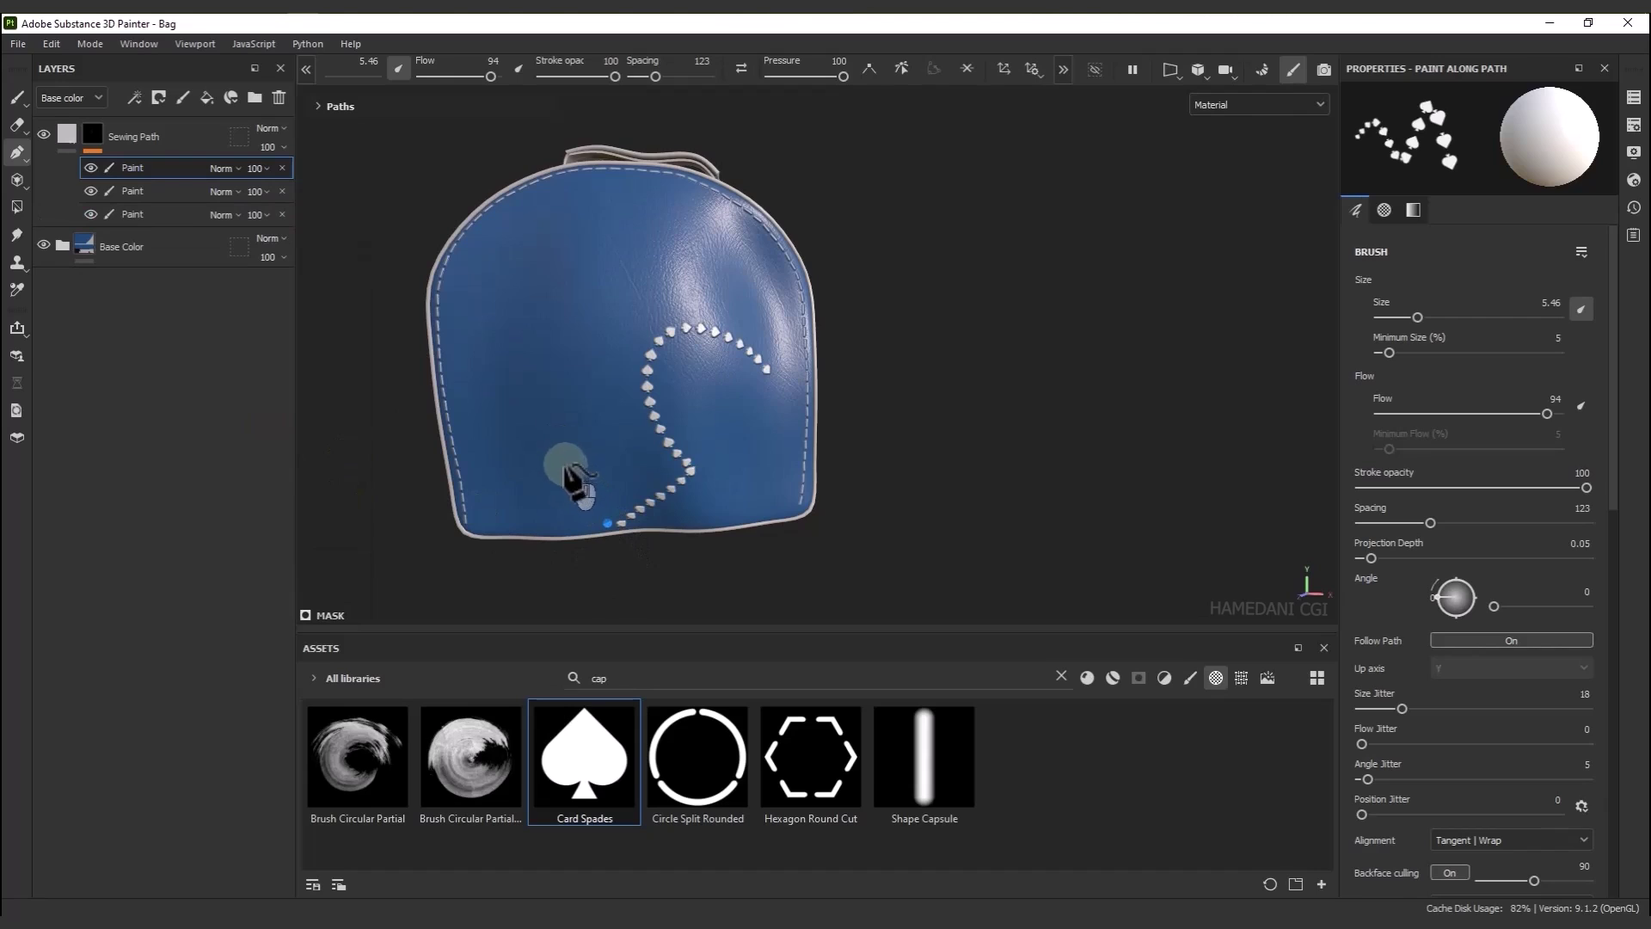
pyautogui.click(565, 467)
pyautogui.click(520, 343)
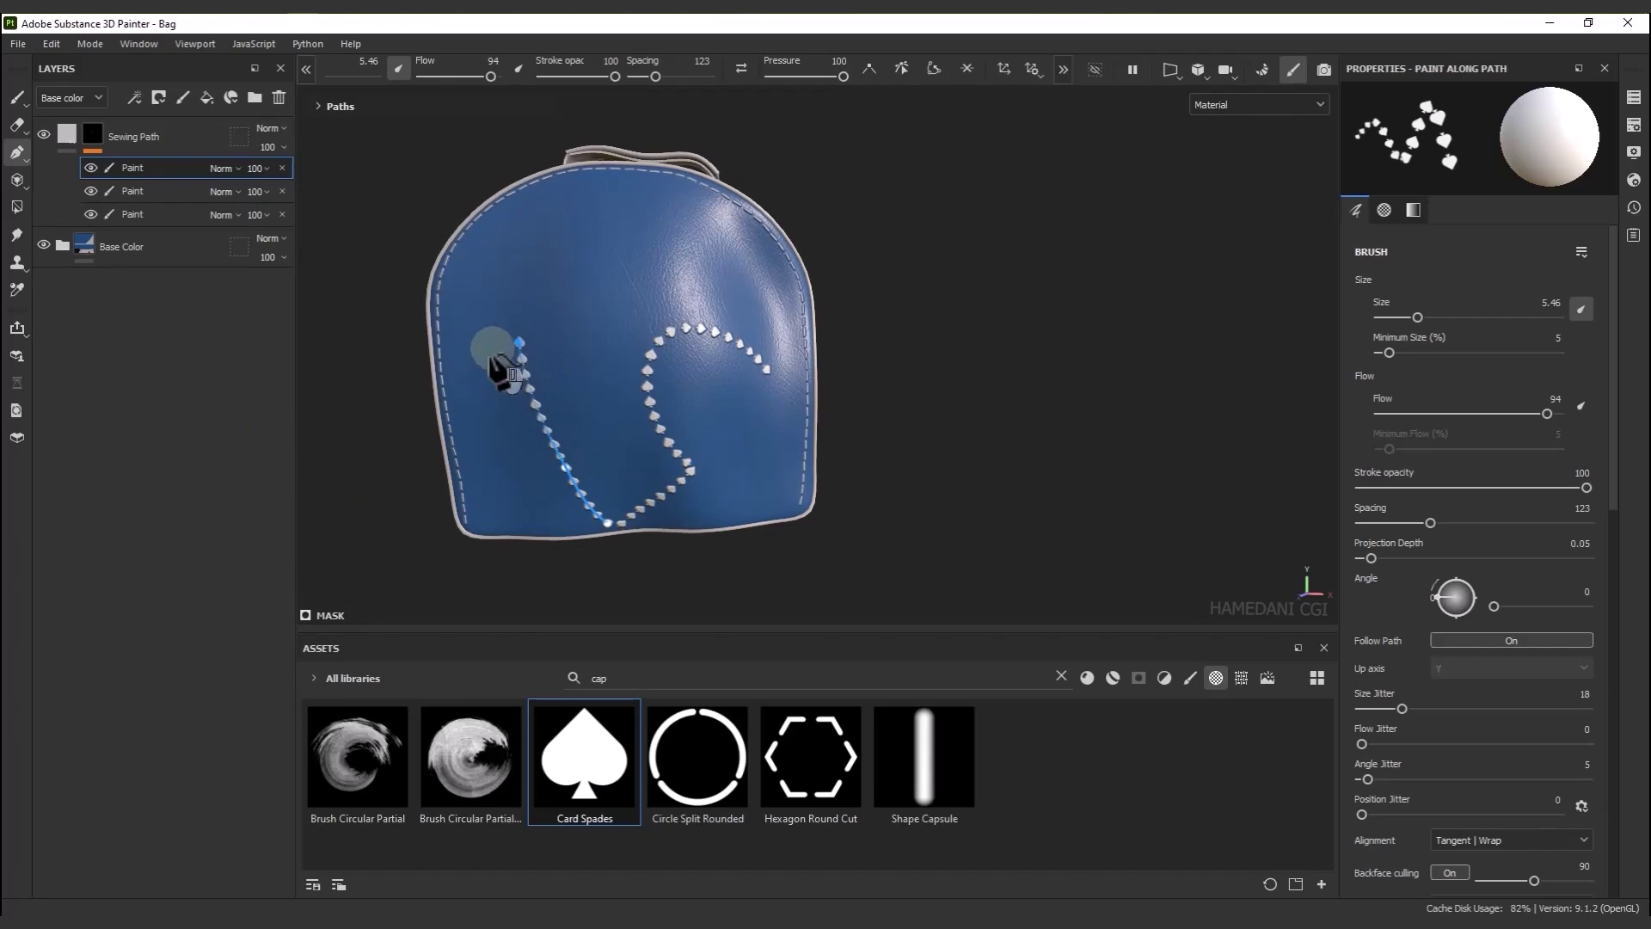
pyautogui.click(466, 378)
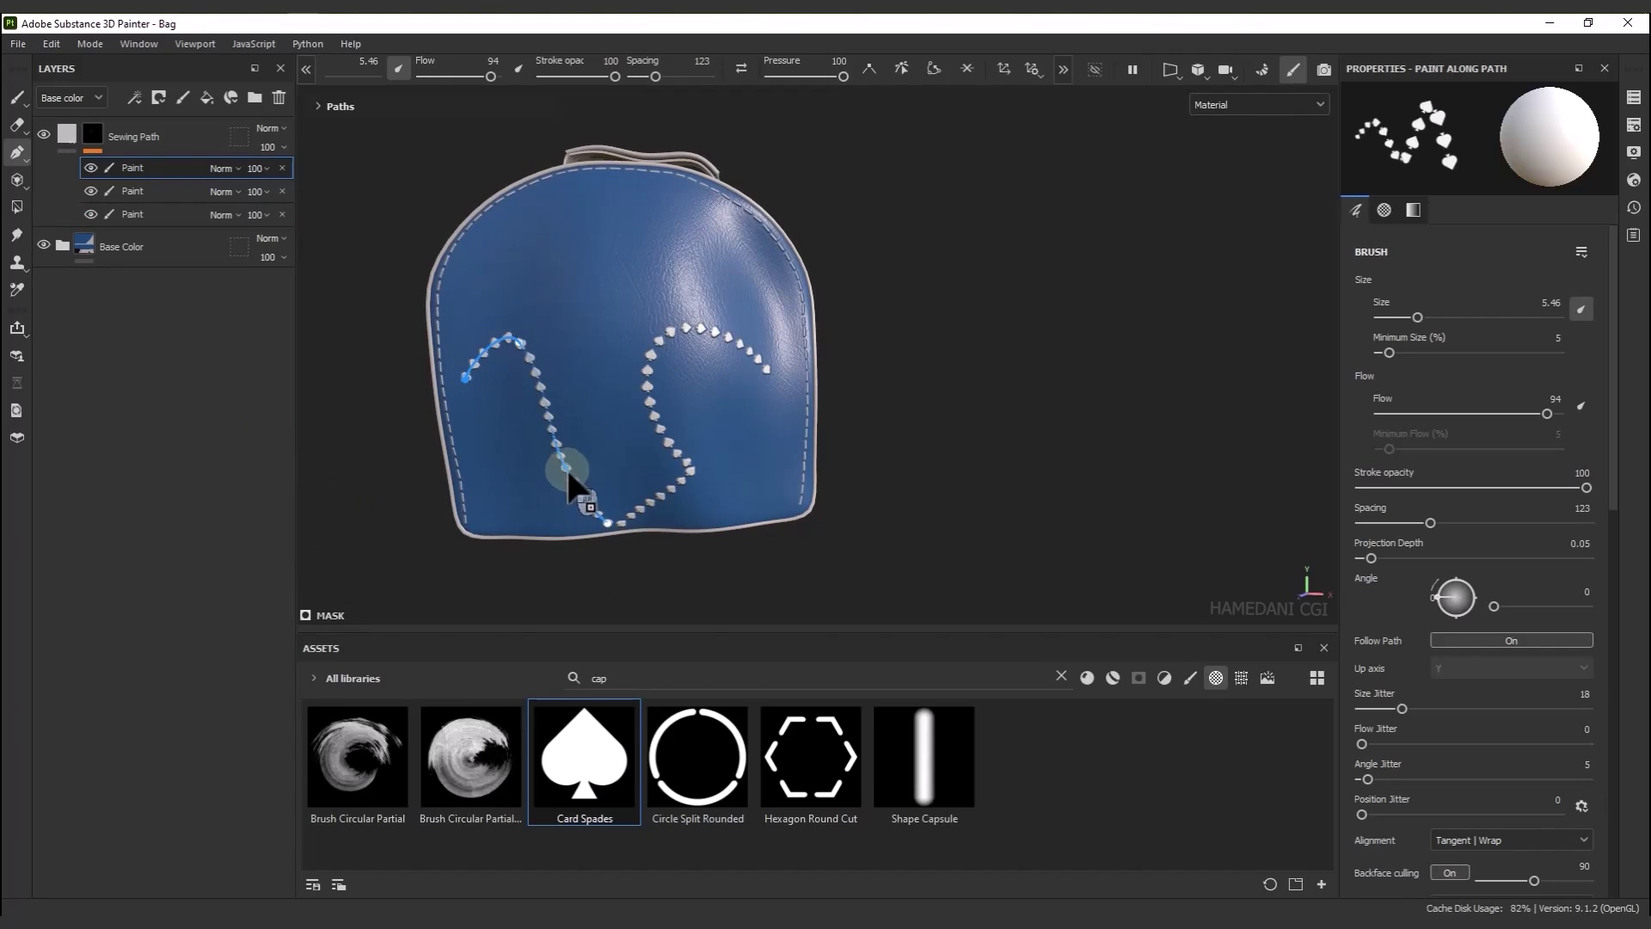
# Reshape the left spade path's points to mirror the curve on the right half of the front panel
pyautogui.moveTo(565, 469); pyautogui.dragTo(536, 479)
pyautogui.moveTo(521, 343); pyautogui.dragTo(587, 358)
pyautogui.moveTo(465, 378); pyautogui.dragTo(480, 357)
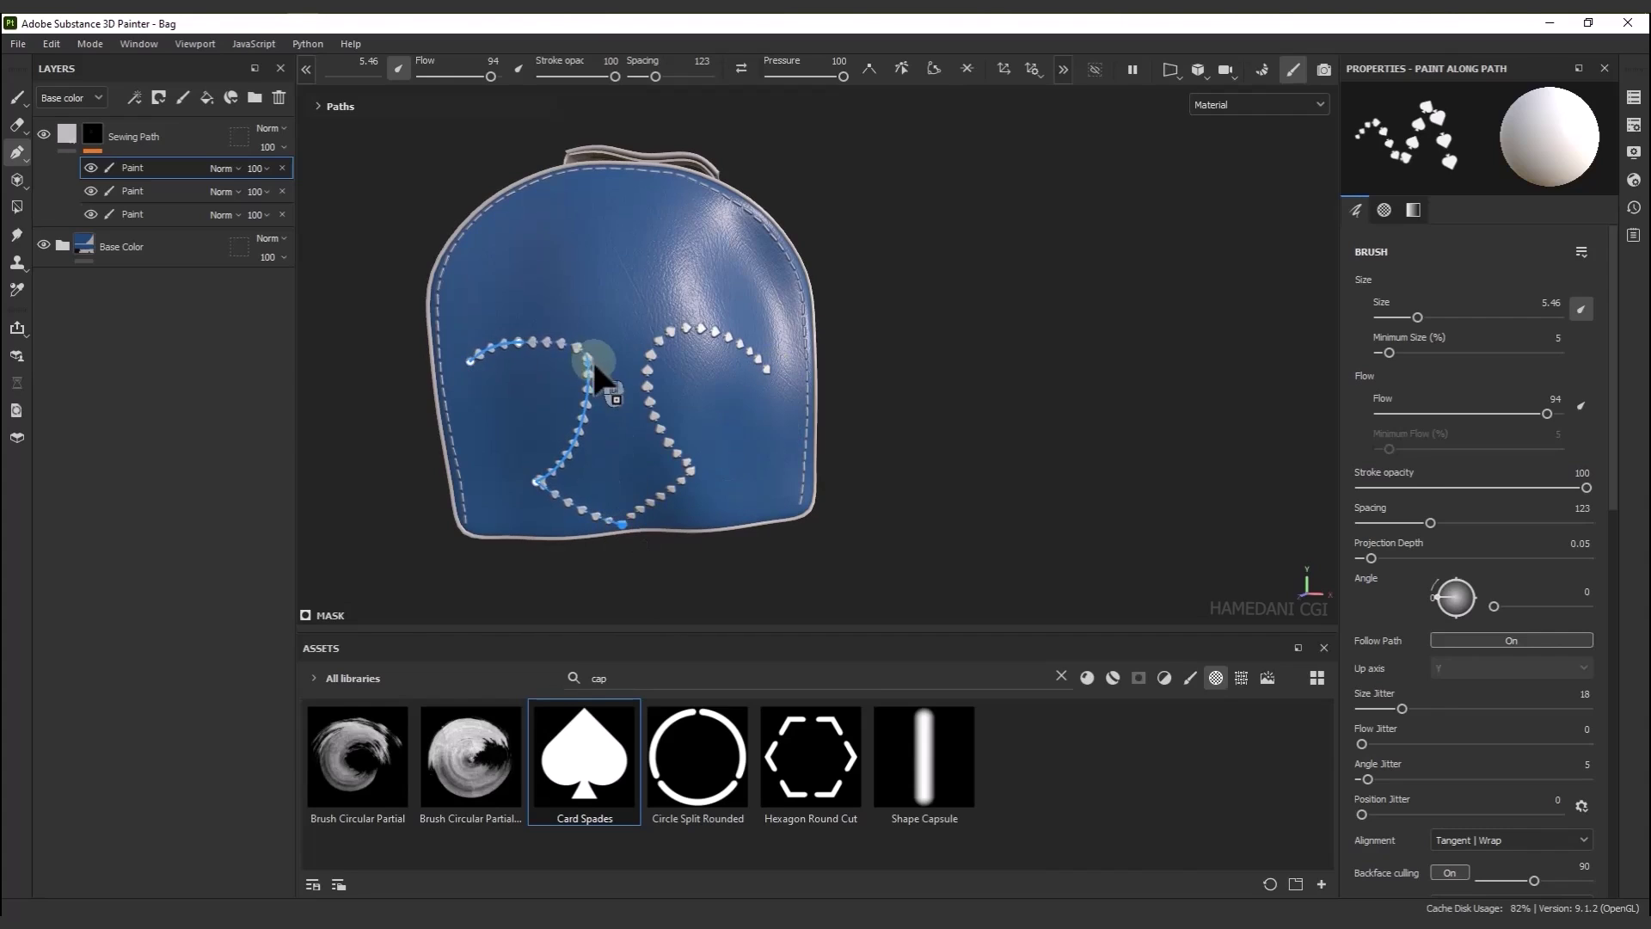
# Refine the left spade path's end point and upper bend into a smooth, rounded hook
pyautogui.moveTo(585, 373); pyautogui.dragTo(591, 375)
pyautogui.moveTo(469, 361); pyautogui.dragTo(561, 331)
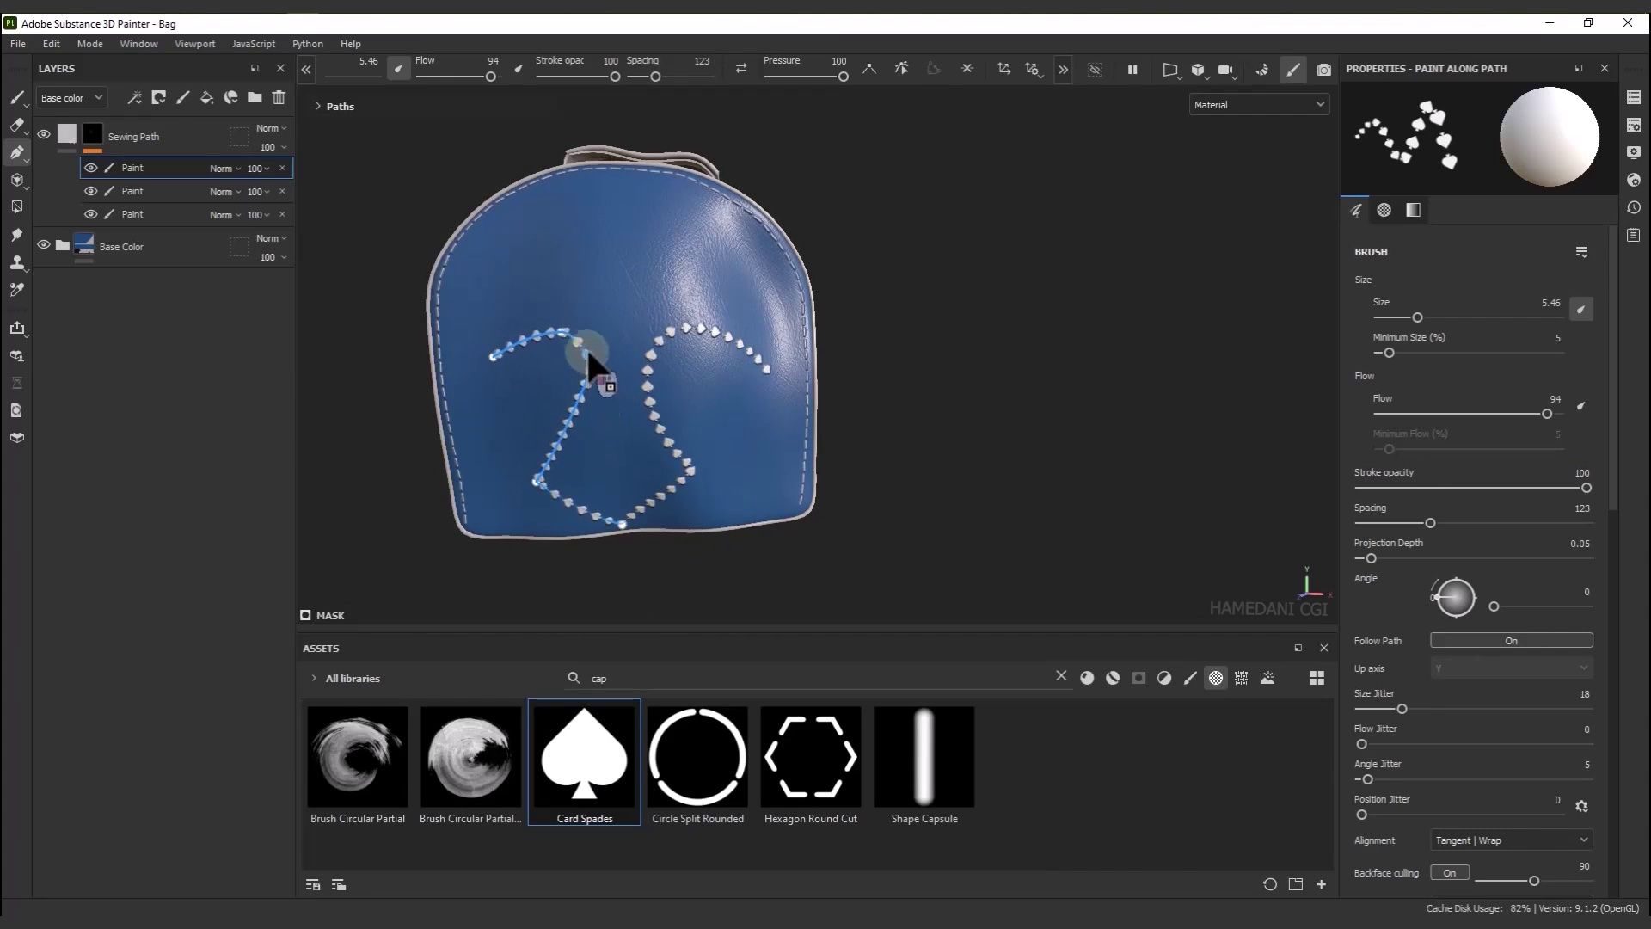
pyautogui.moveTo(590, 394); pyautogui.dragTo(588, 419)
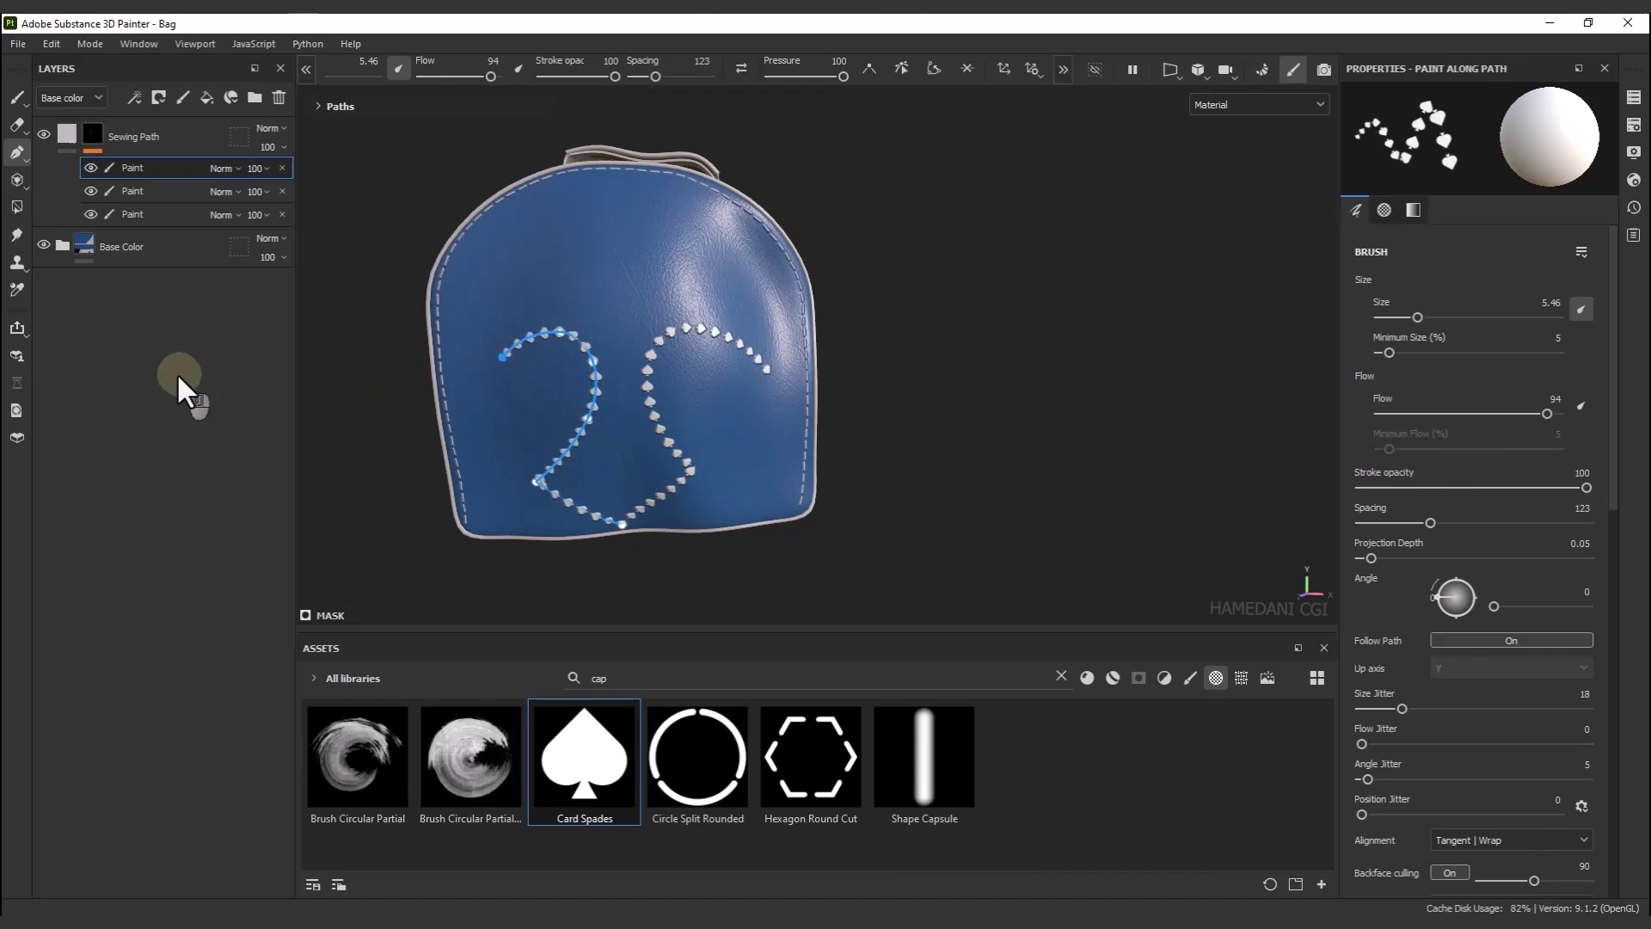
pyautogui.keyDown('alt'); pyautogui.moveTo(719, 516); pyautogui.dragTo(594, 482); pyautogui.keyUp('alt')
# Add a fill layer above Sewing Path and set its base color to golden yellow AF8E0E
pyautogui.click(147, 138)
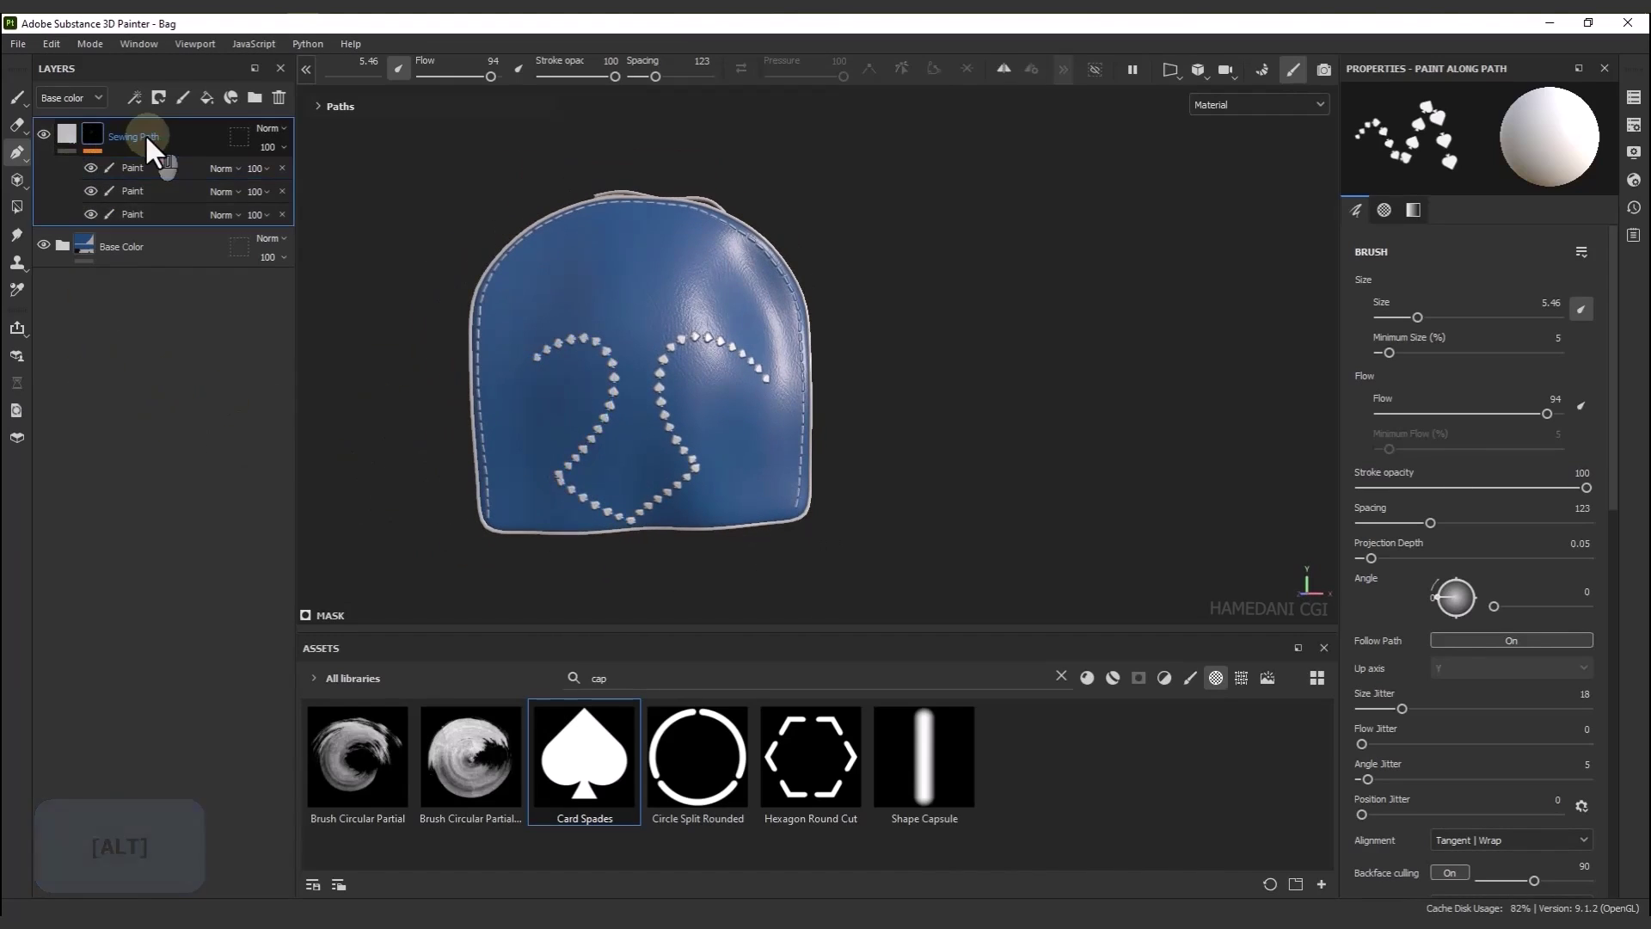
pyautogui.click(207, 97)
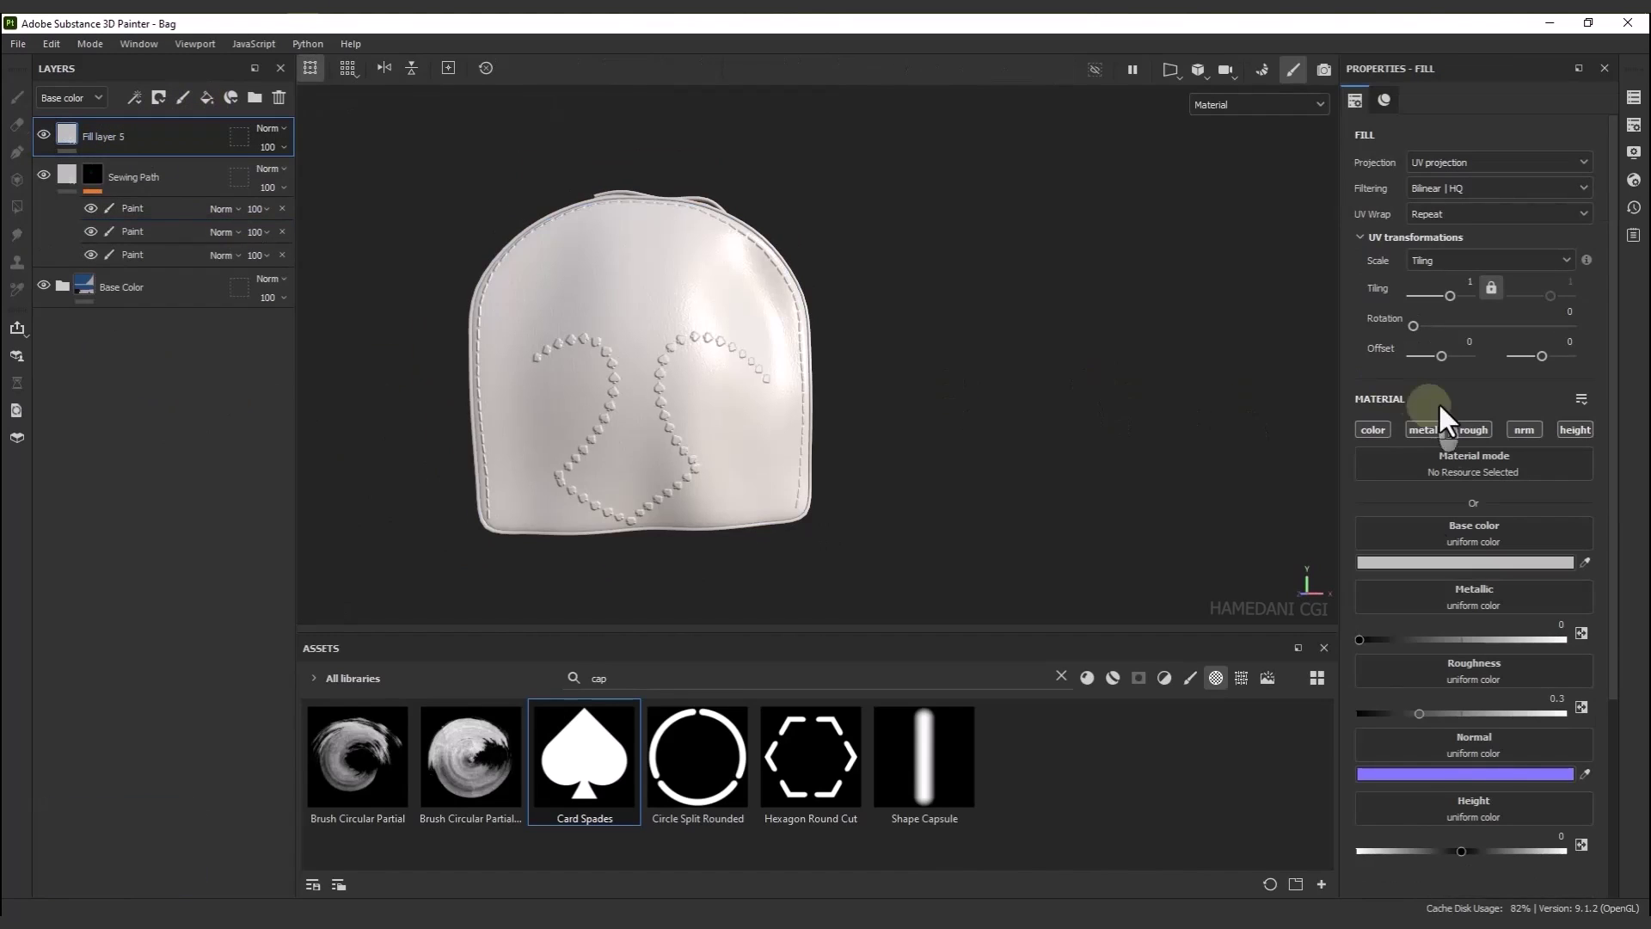
pyautogui.click(1436, 561)
pyautogui.click(1411, 699)
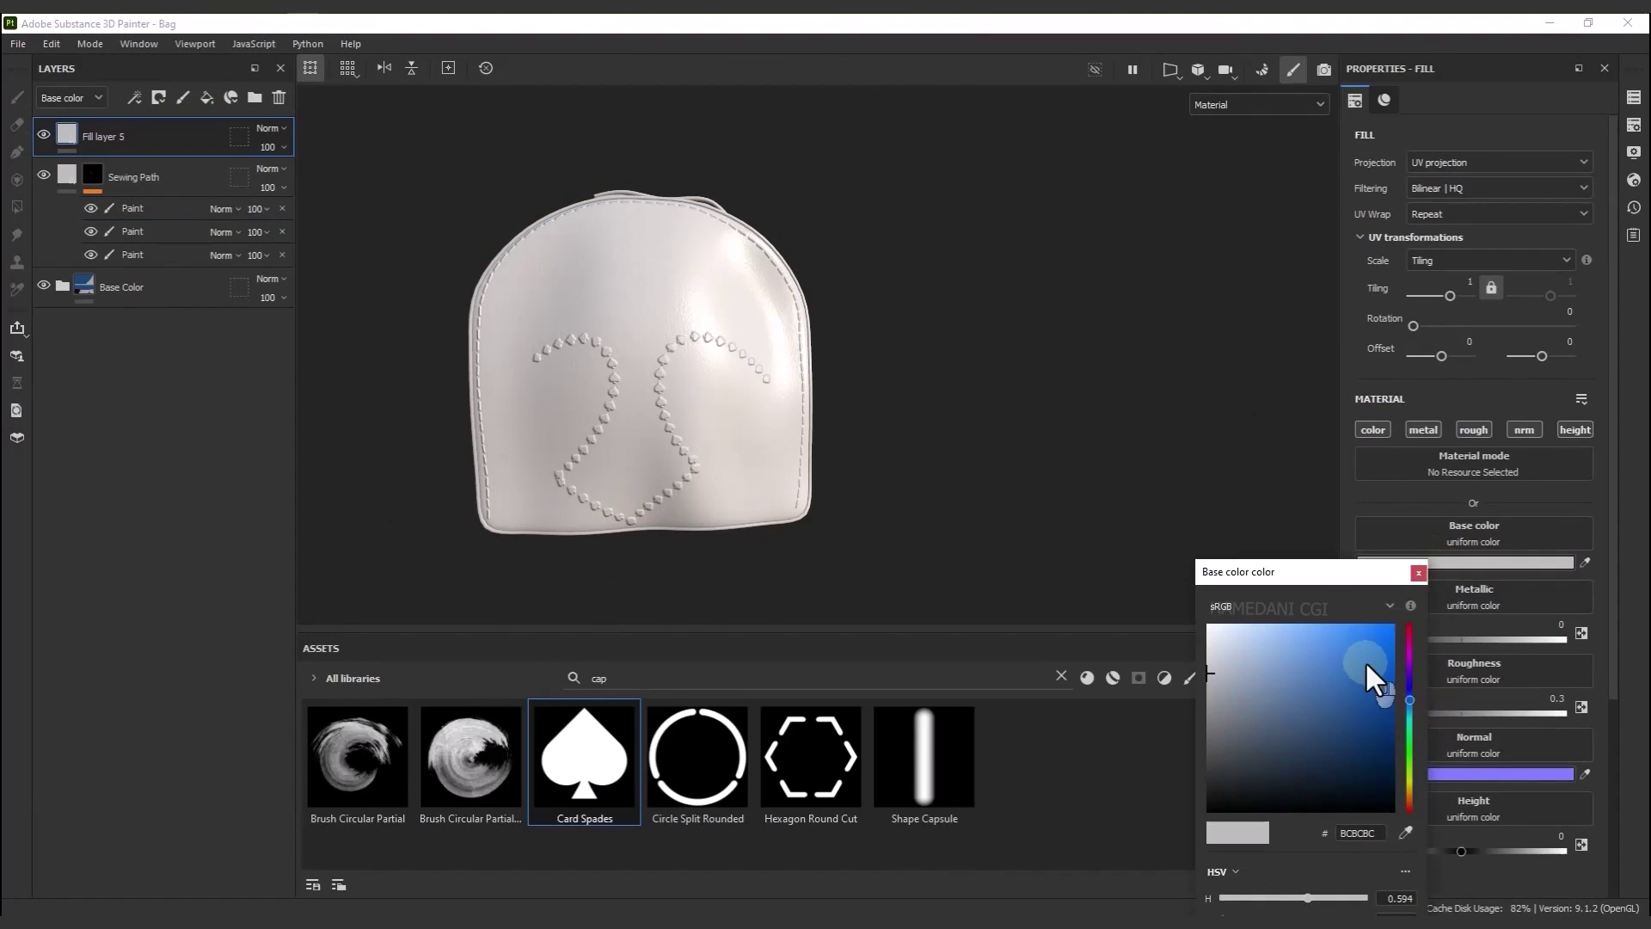
pyautogui.click(1410, 786)
pyautogui.click(1380, 678)
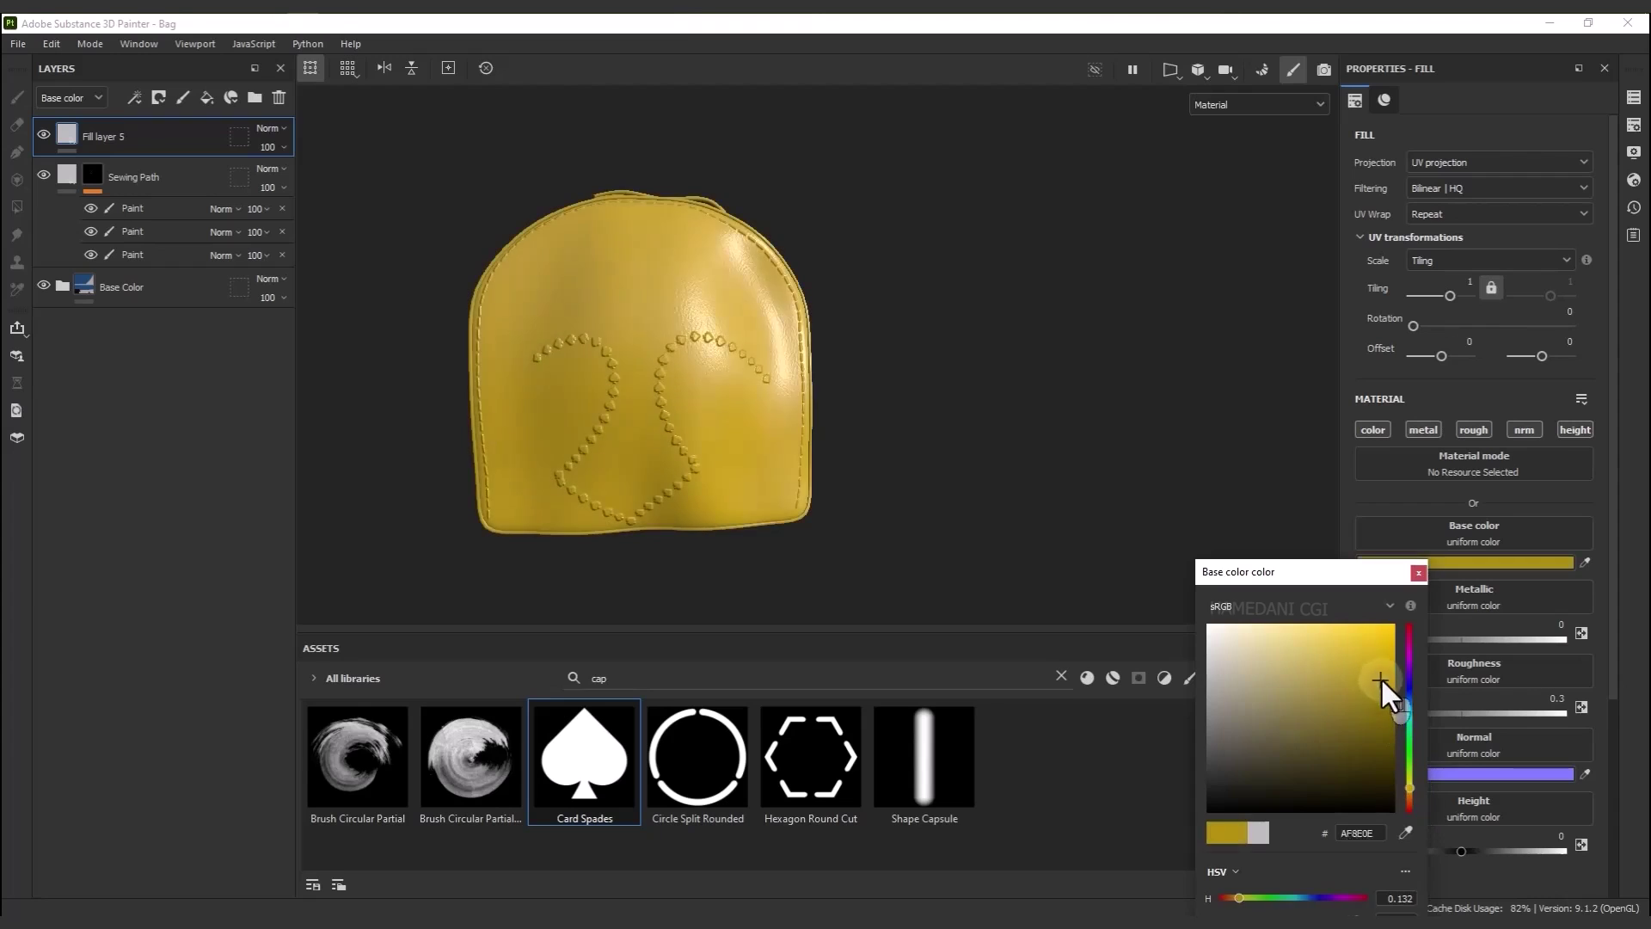
pyautogui.click(1417, 571)
# Turn off the new fill layer's metal, rough and nrm channels and set its height to 0.1347
pyautogui.click(1423, 429)
pyautogui.click(1473, 429)
pyautogui.click(1523, 429)
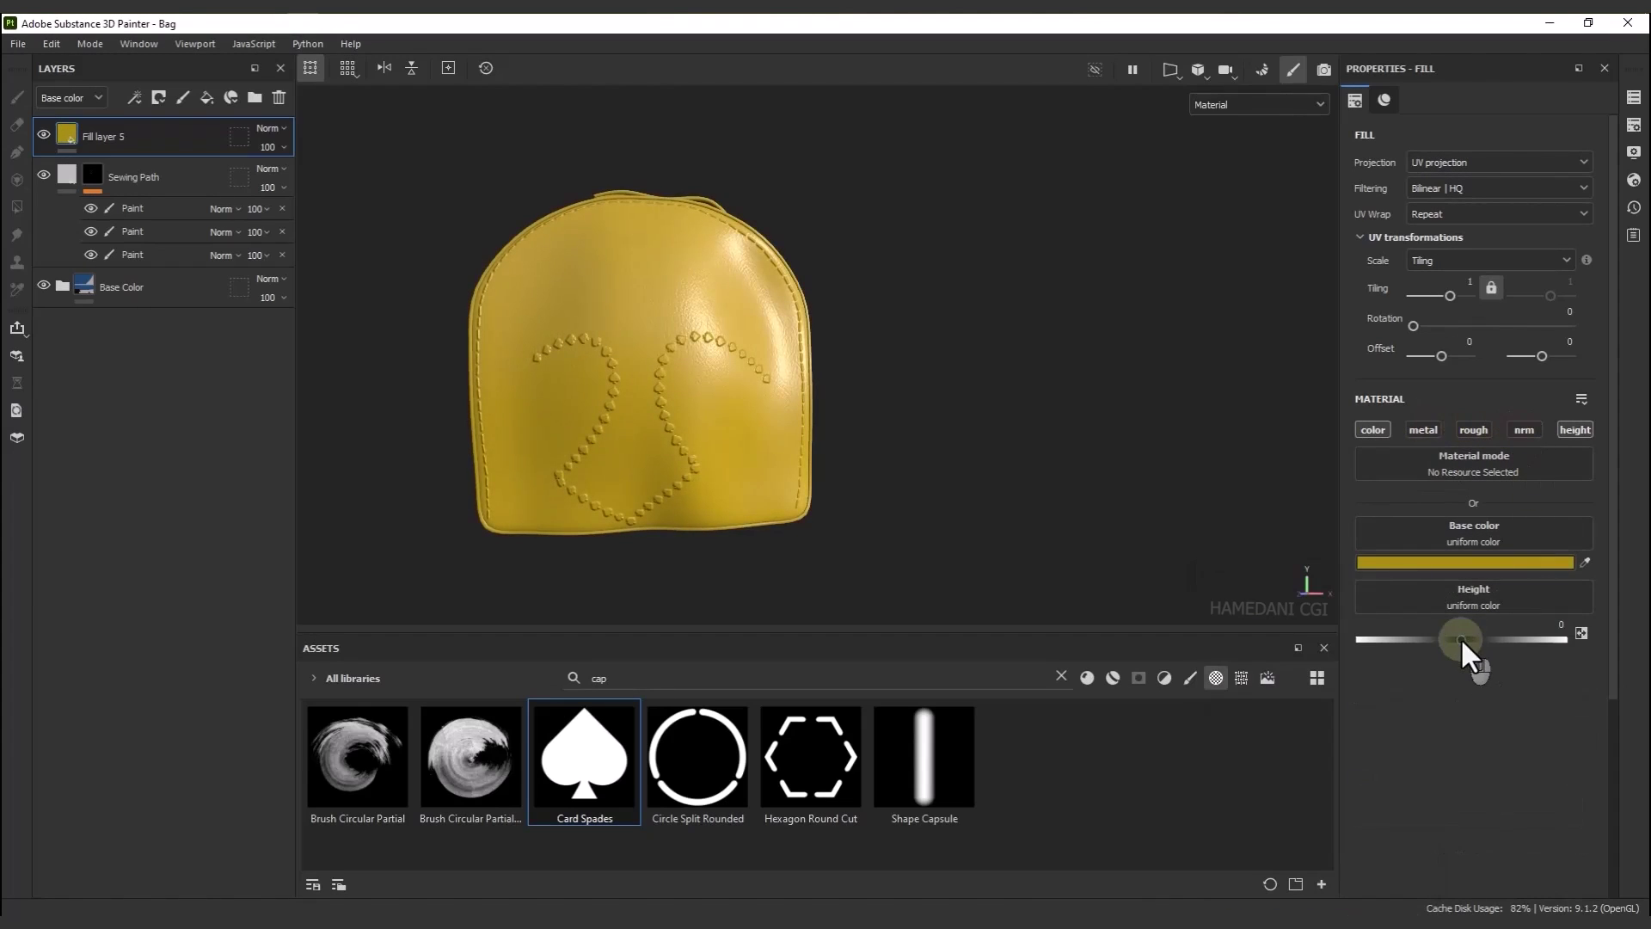
pyautogui.moveTo(1461, 639); pyautogui.dragTo(1475, 639)
# Rename the yellow fill layer as Sewing Path 2
pyautogui.rightClick(112, 139)
pyautogui.doubleClick(99, 137)
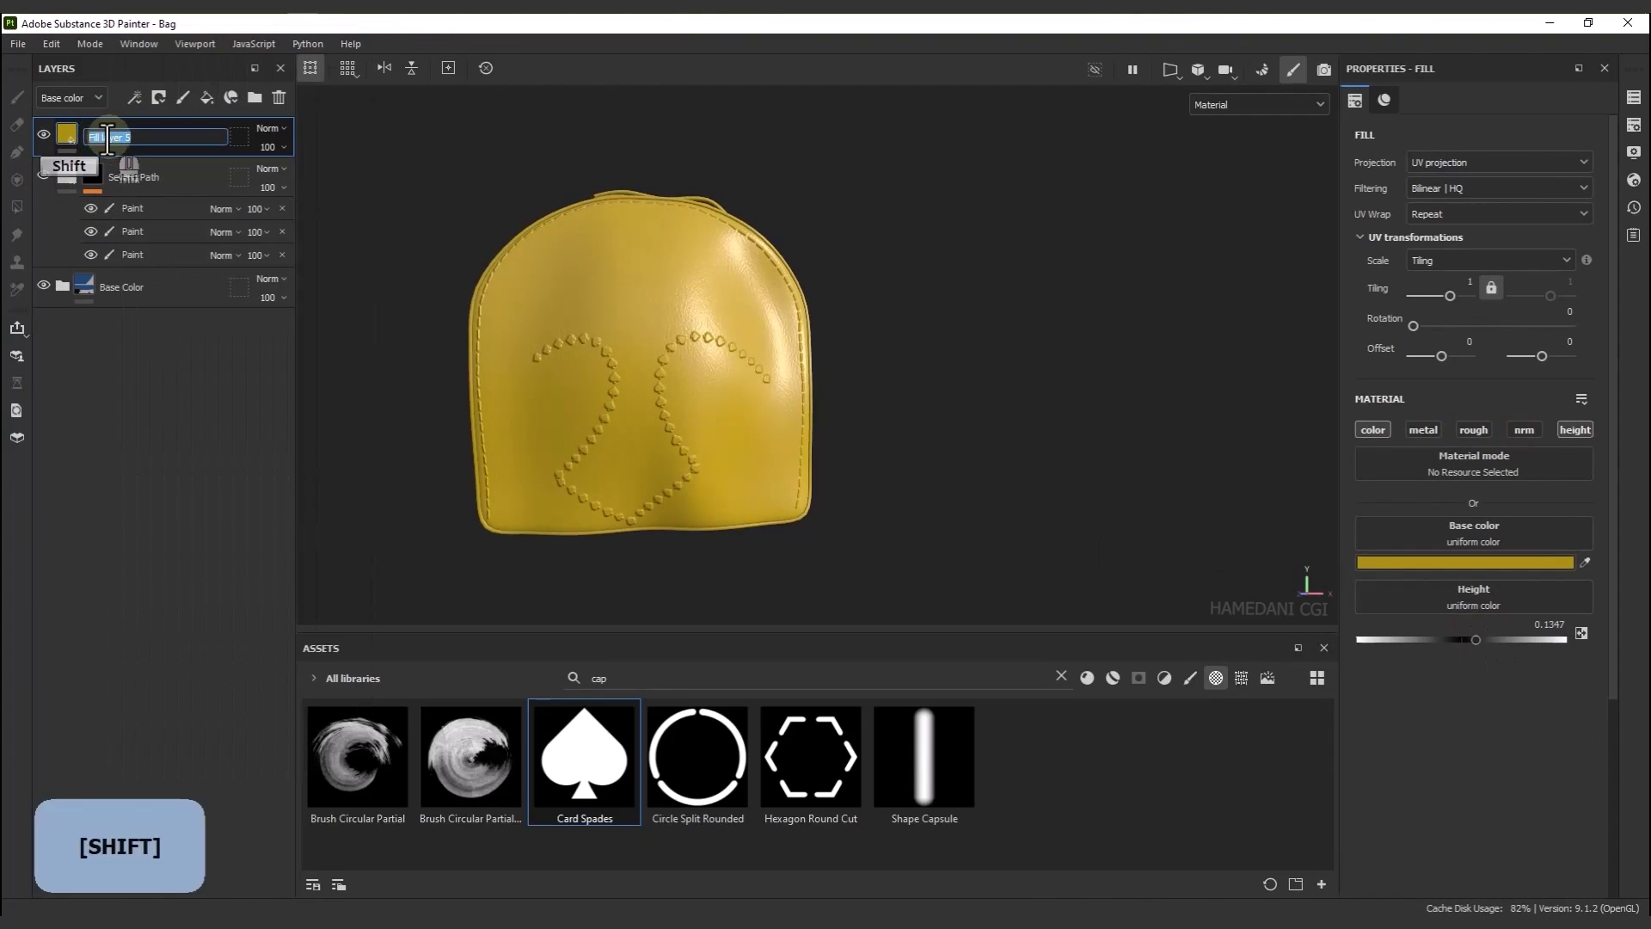
pyautogui.write('Sewing Path')
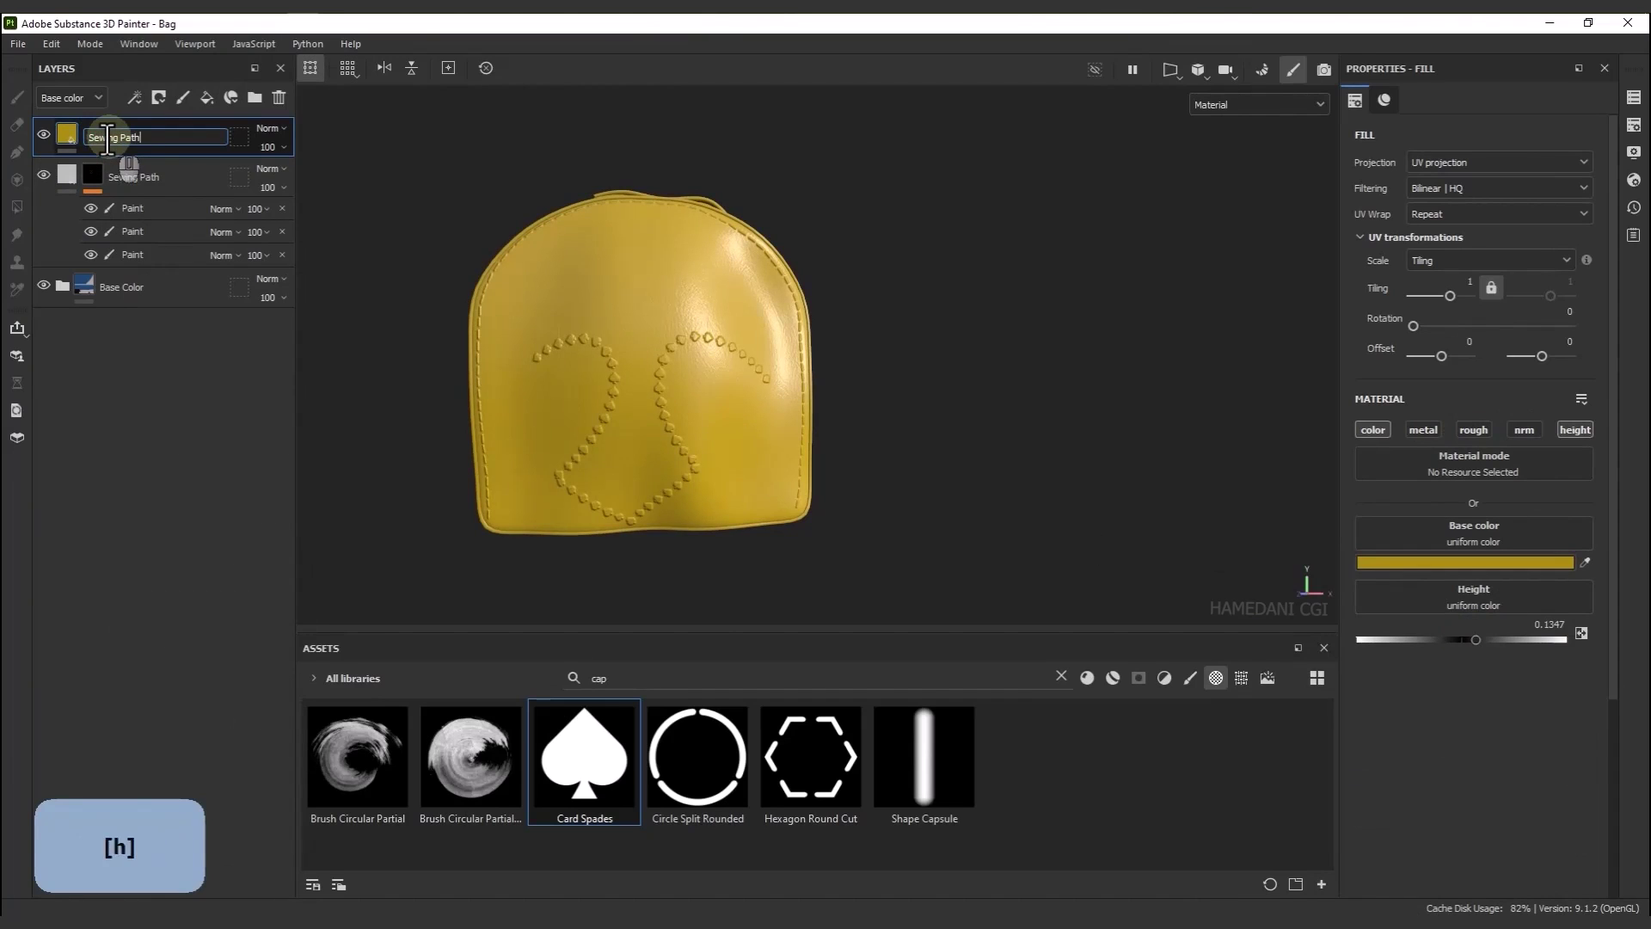
pyautogui.write(' w2')
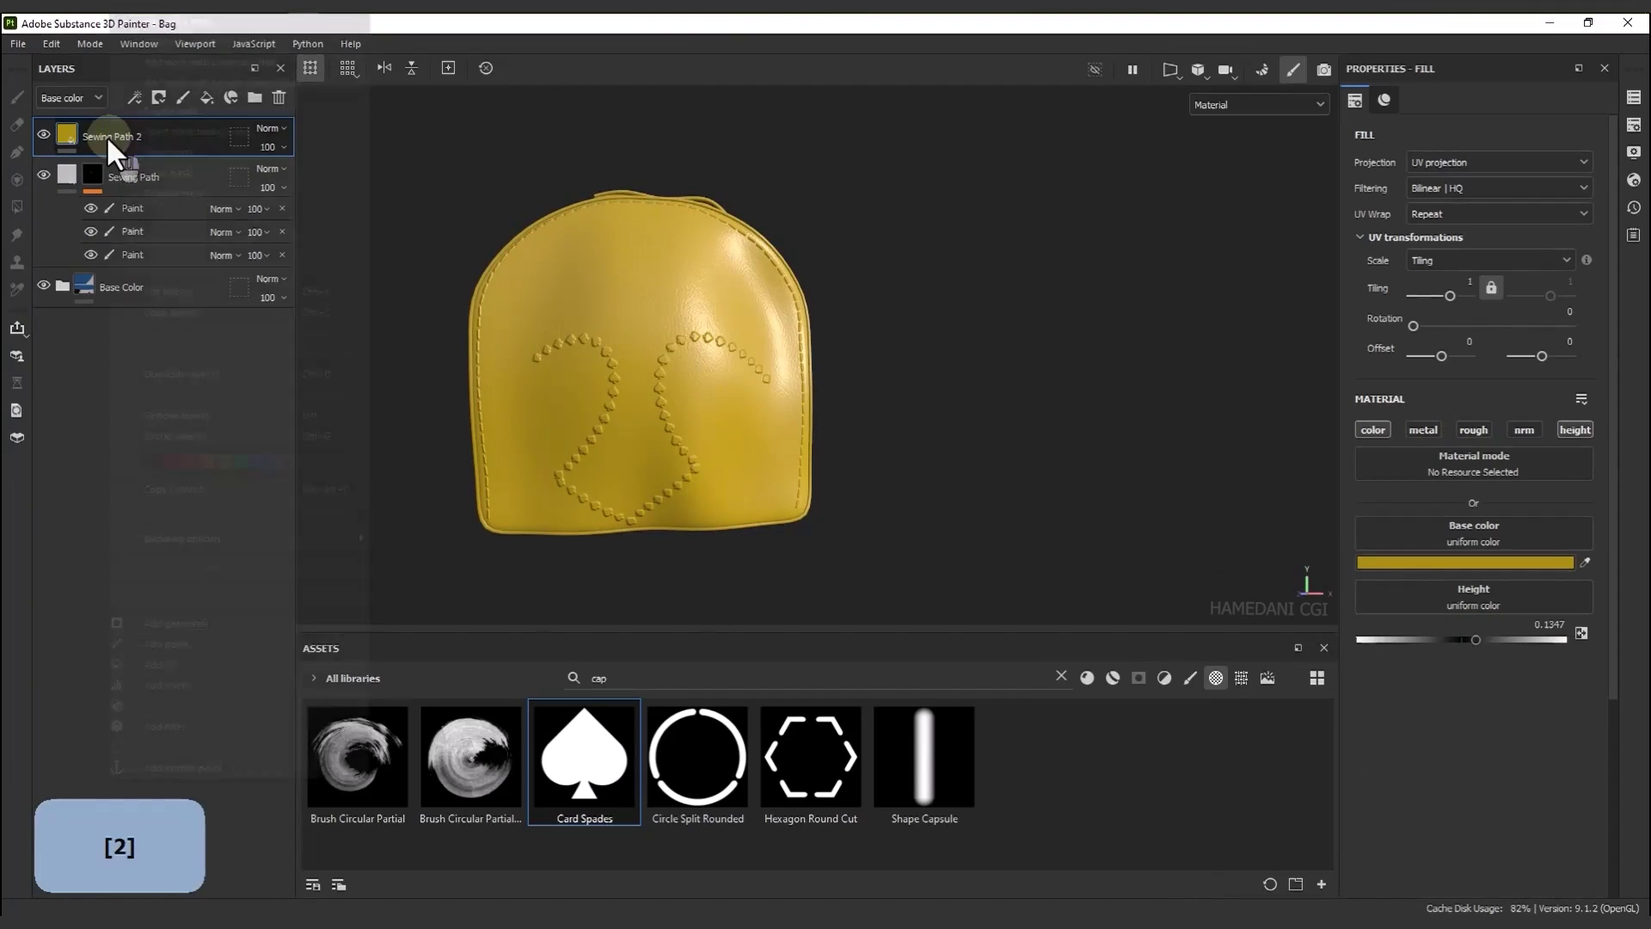
# Add a black mask to Sewing Path 2 and a paint effect on that mask
pyautogui.rightClick(106, 136)
pyautogui.click(208, 81)
pyautogui.rightClick(129, 136)
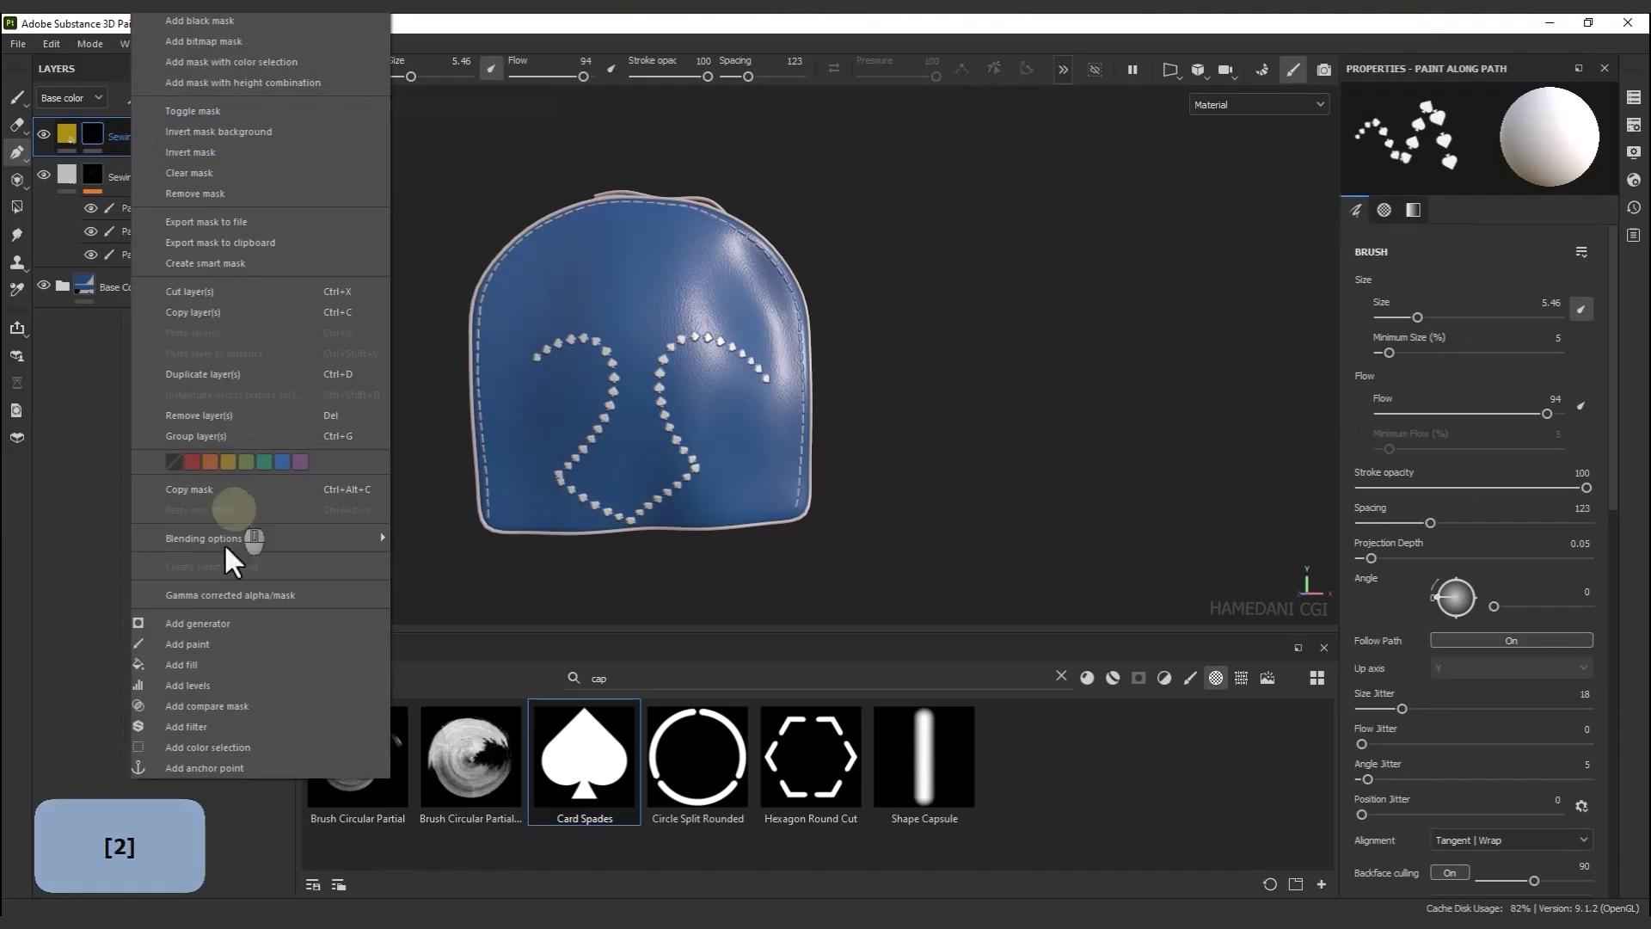
pyautogui.click(188, 644)
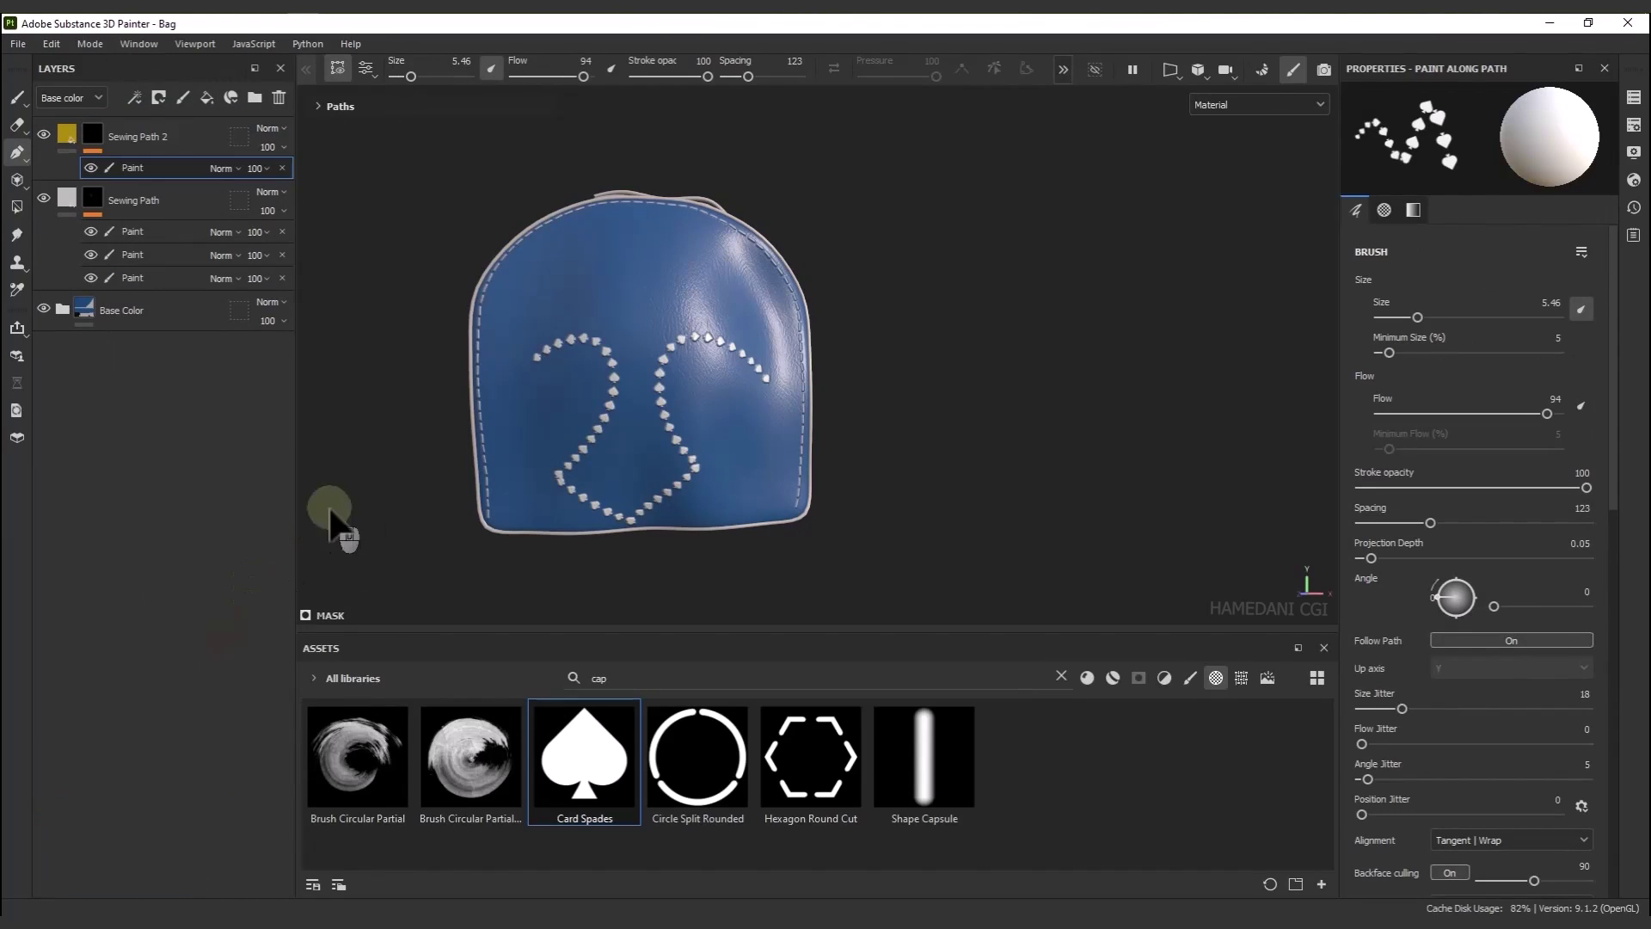
# Clear the asset search and choose Arrow Fire as the path brush's alpha
pyautogui.click(1060, 678)
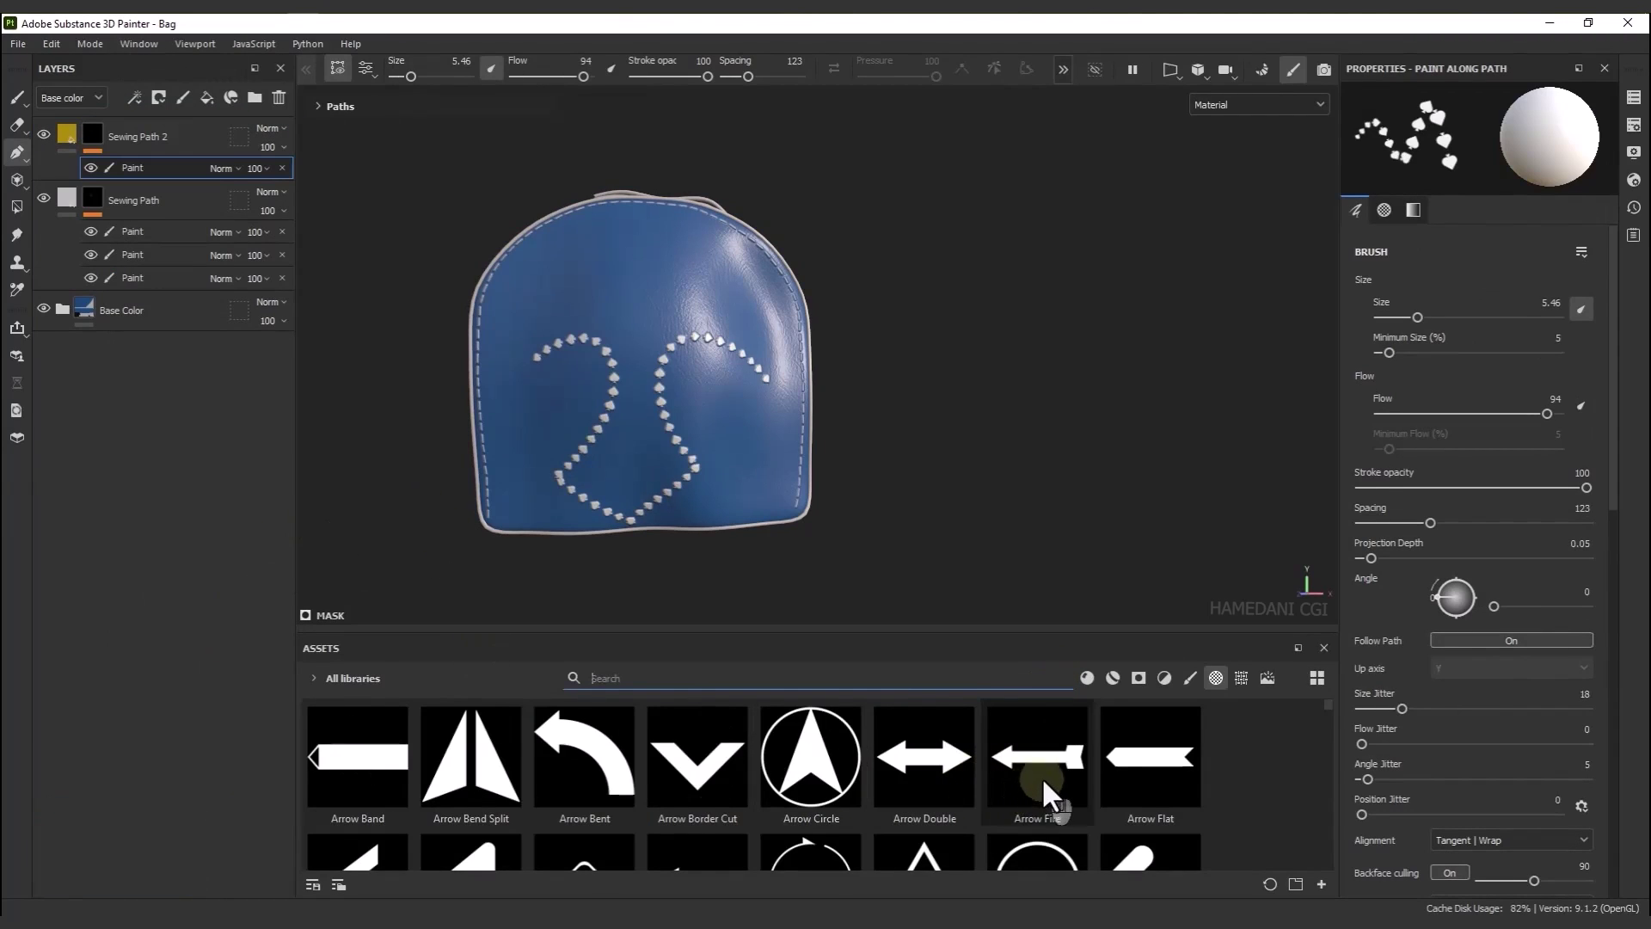
pyautogui.scroll(-3, 1049, 763)
pyautogui.scroll(3, 1049, 764)
pyautogui.click(1036, 768)
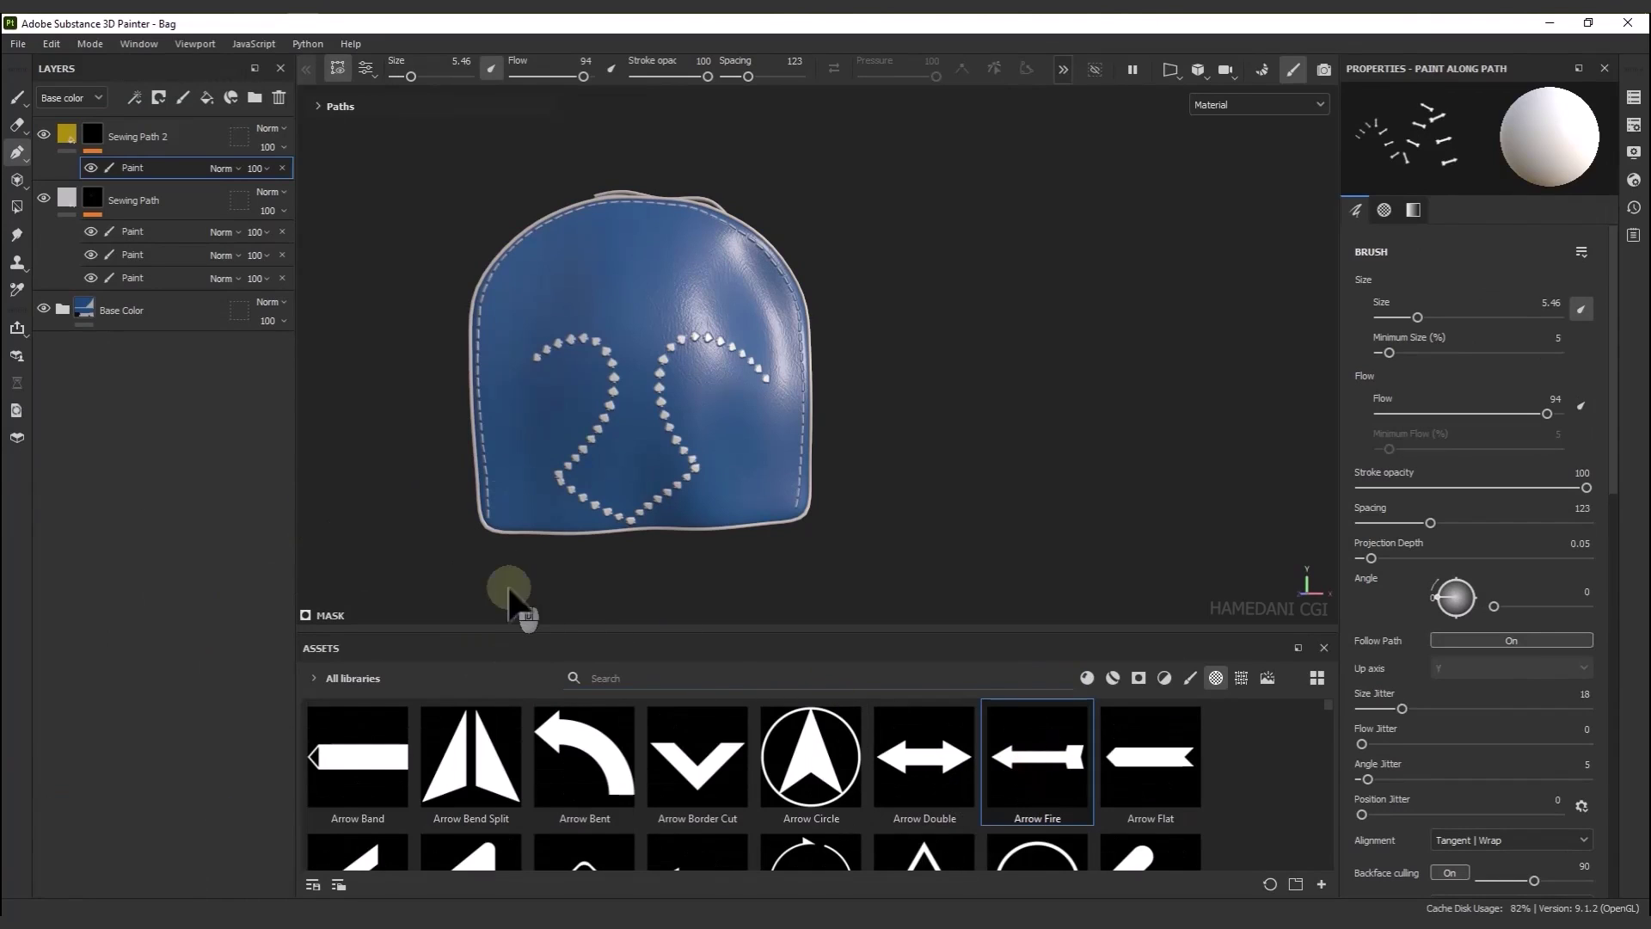
# Draw an arrow path curving outside the left spade path down to the panel's bottom, with brush size 13.35
pyautogui.click(581, 365)
pyautogui.click(531, 418)
pyautogui.scroll(3, 529, 438)
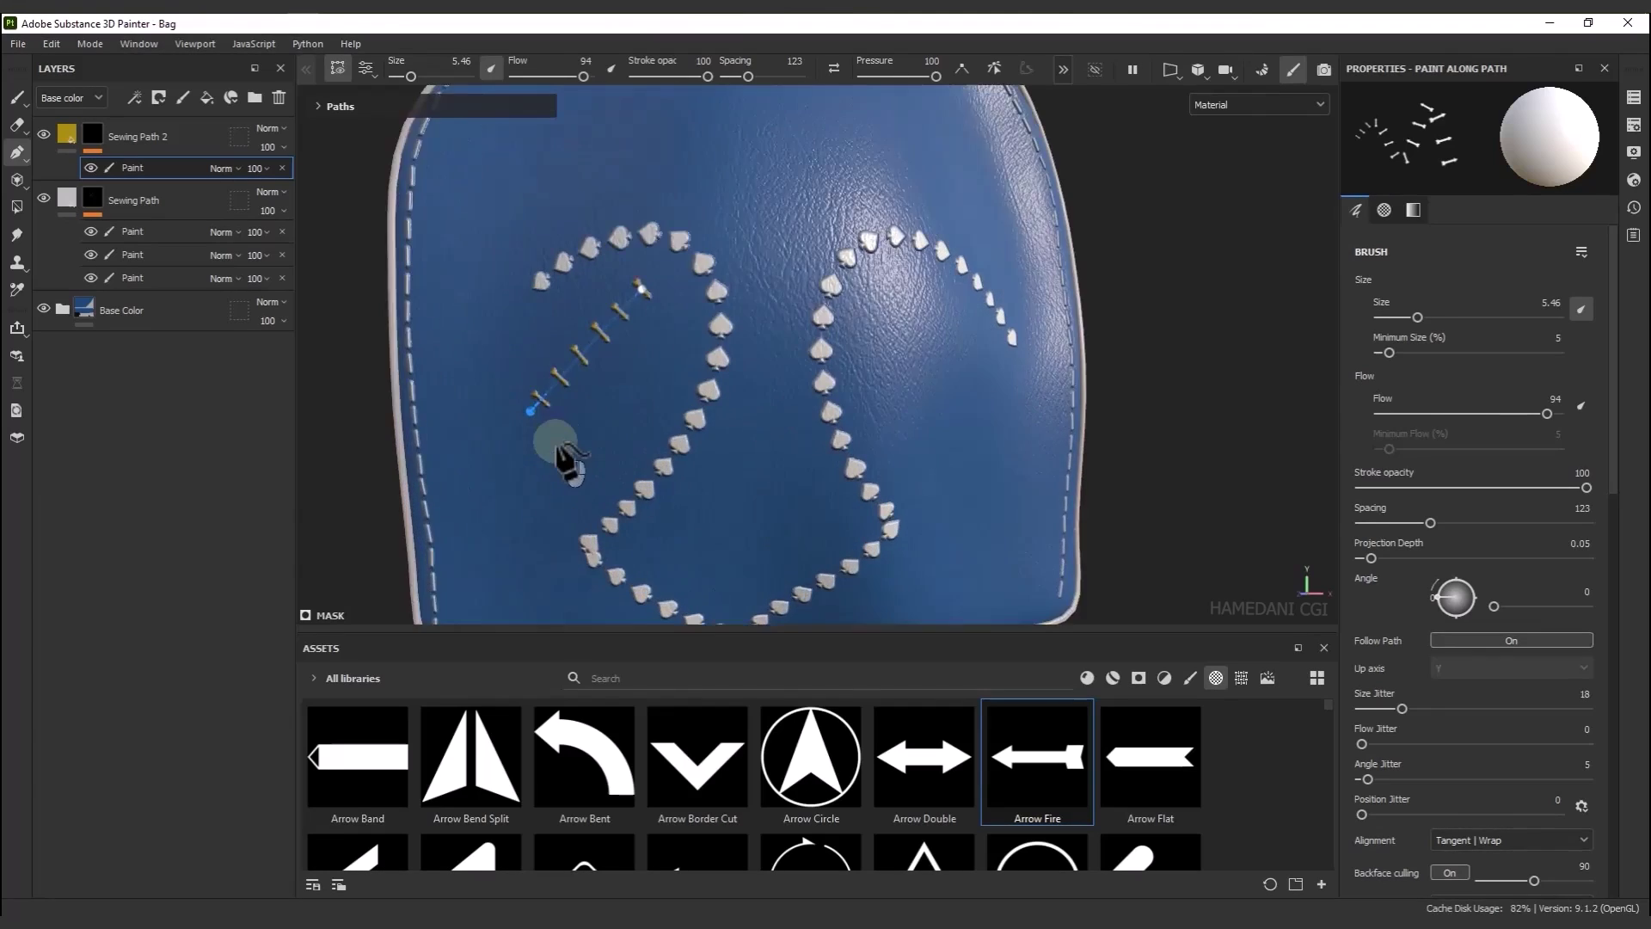
pyautogui.scroll(-1, 555, 451)
pyautogui.moveTo(1421, 317); pyautogui.dragTo(1441, 316)
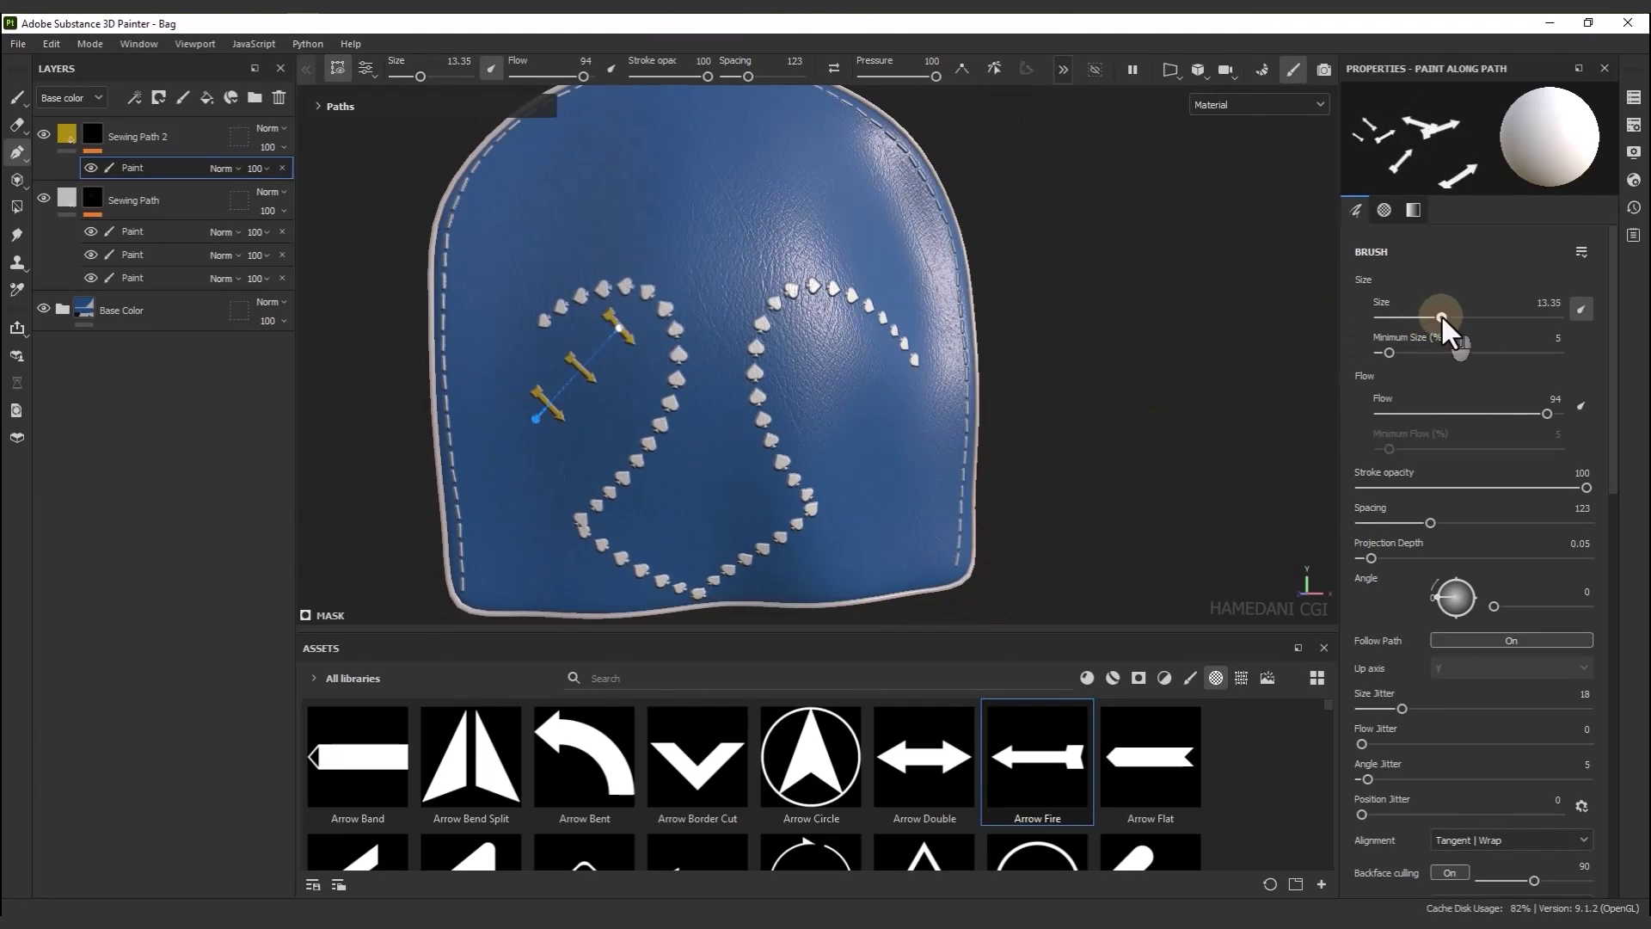
pyautogui.click(571, 584)
pyautogui.moveTo(522, 453); pyautogui.dragTo(527, 459)
pyautogui.moveTo(572, 585); pyautogui.dragTo(589, 595)
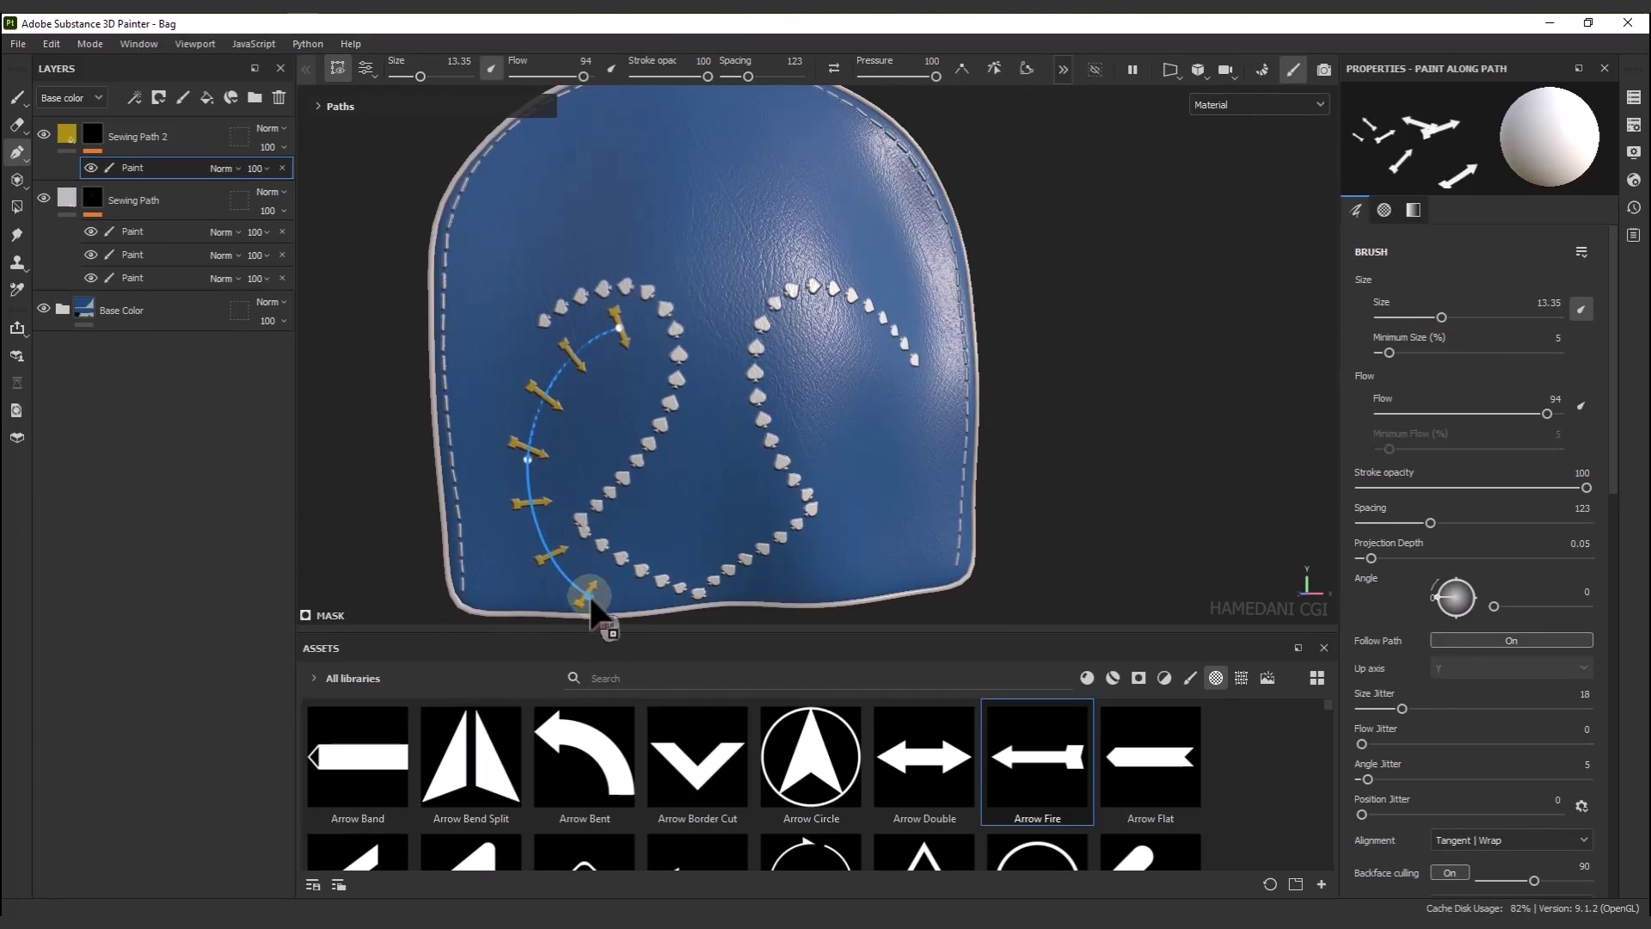
# Set the left arrow path's brush angle to 82 and shift its middle and bottom points slightly lower
pyautogui.click(1509, 636)
pyautogui.click(1443, 602)
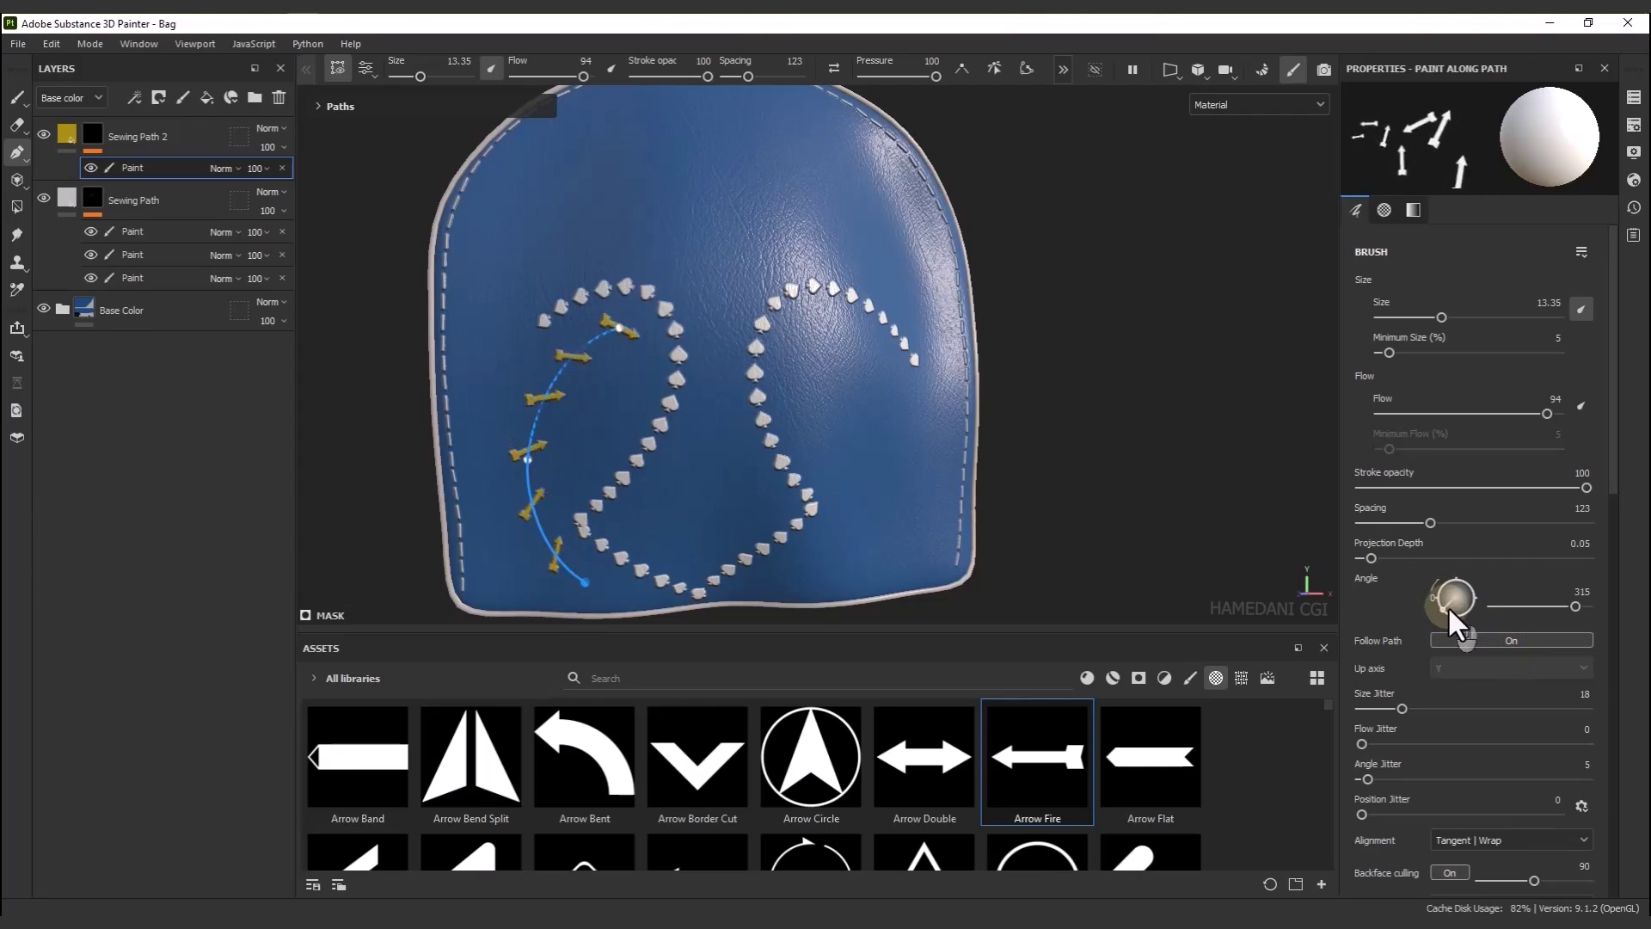
pyautogui.moveTo(1447, 605); pyautogui.dragTo(1453, 576)
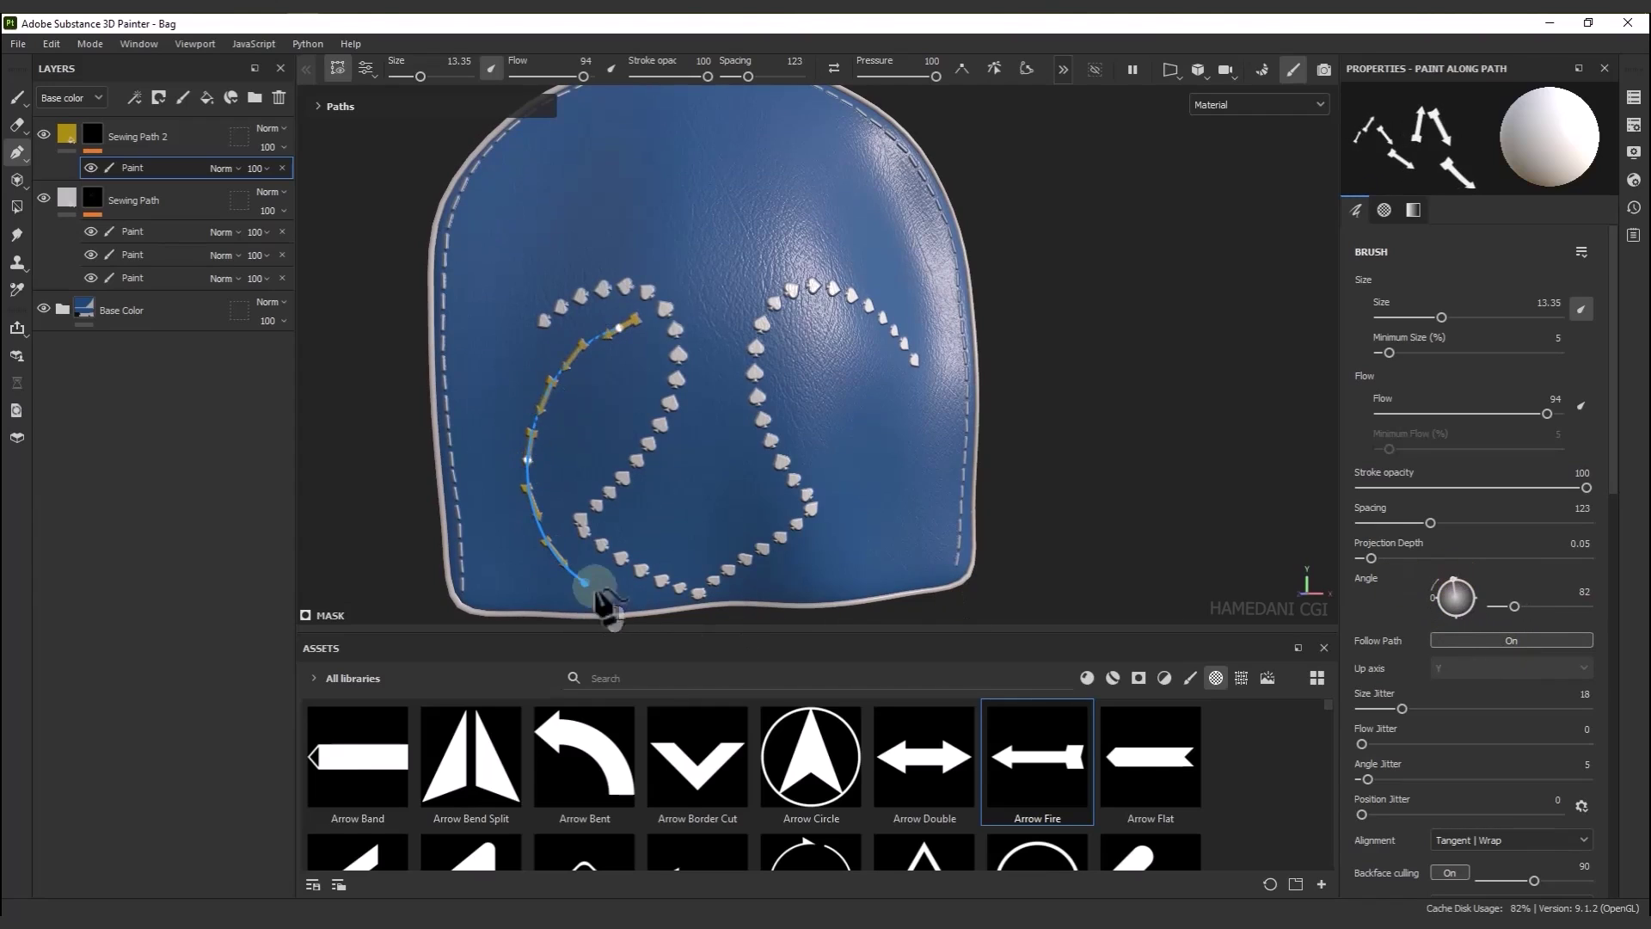
pyautogui.moveTo(527, 460); pyautogui.dragTo(528, 478)
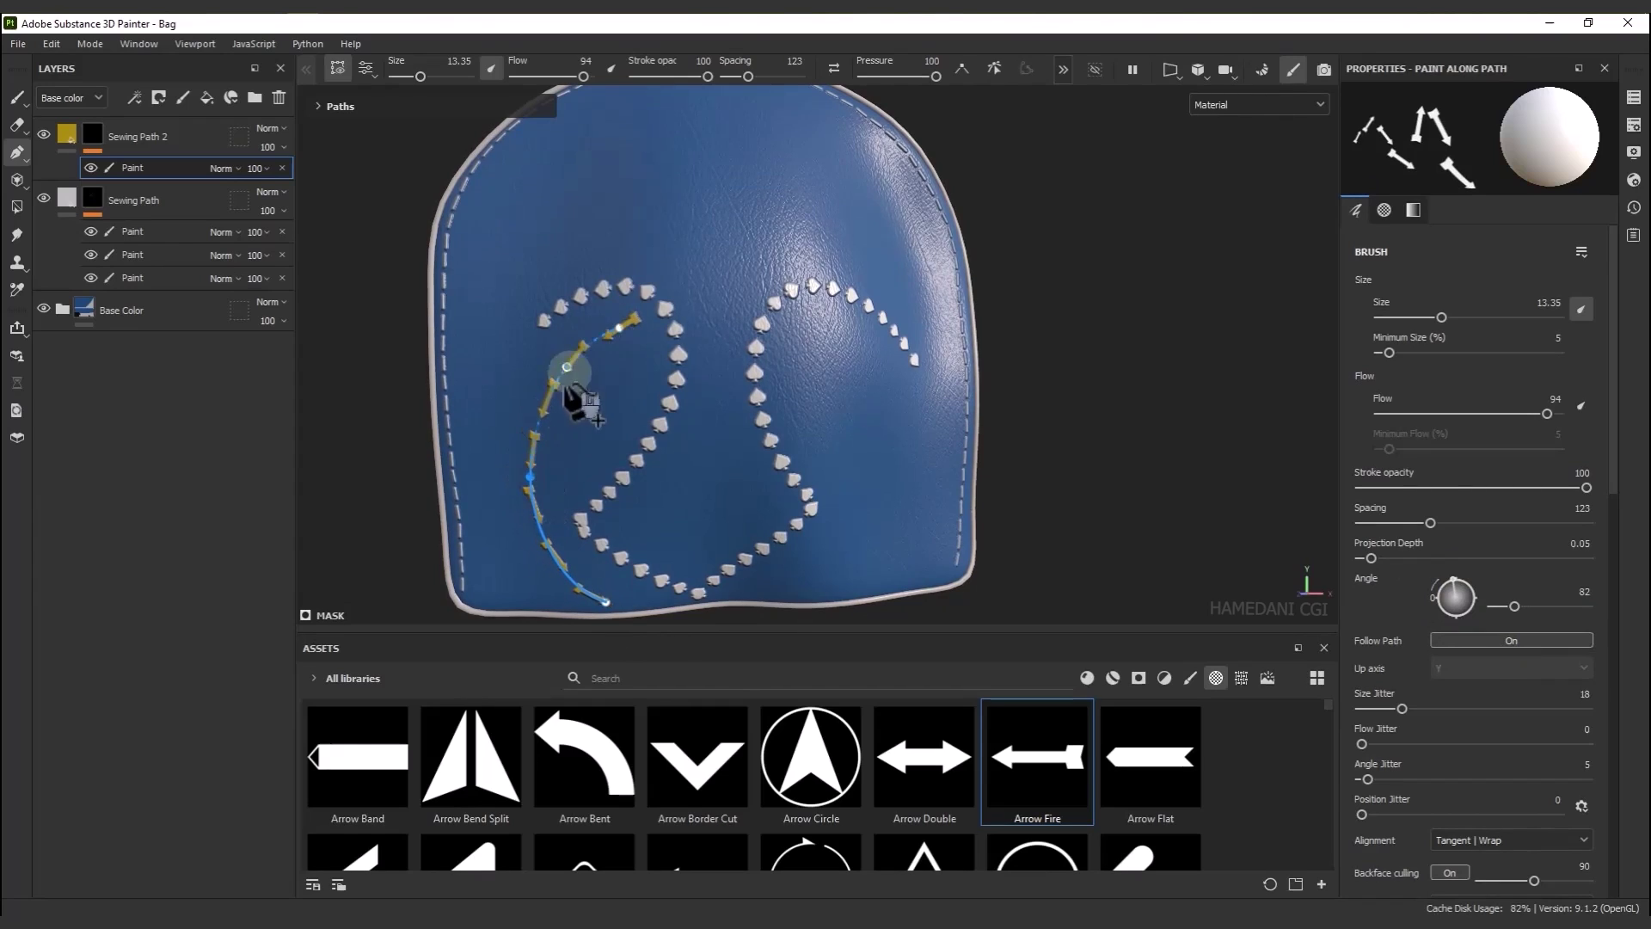
# Add a second paint effect to the Sewing Path 2 mask and draw a mirrored, three-point arrow path on the panel's right half
pyautogui.rightClick(140, 166)
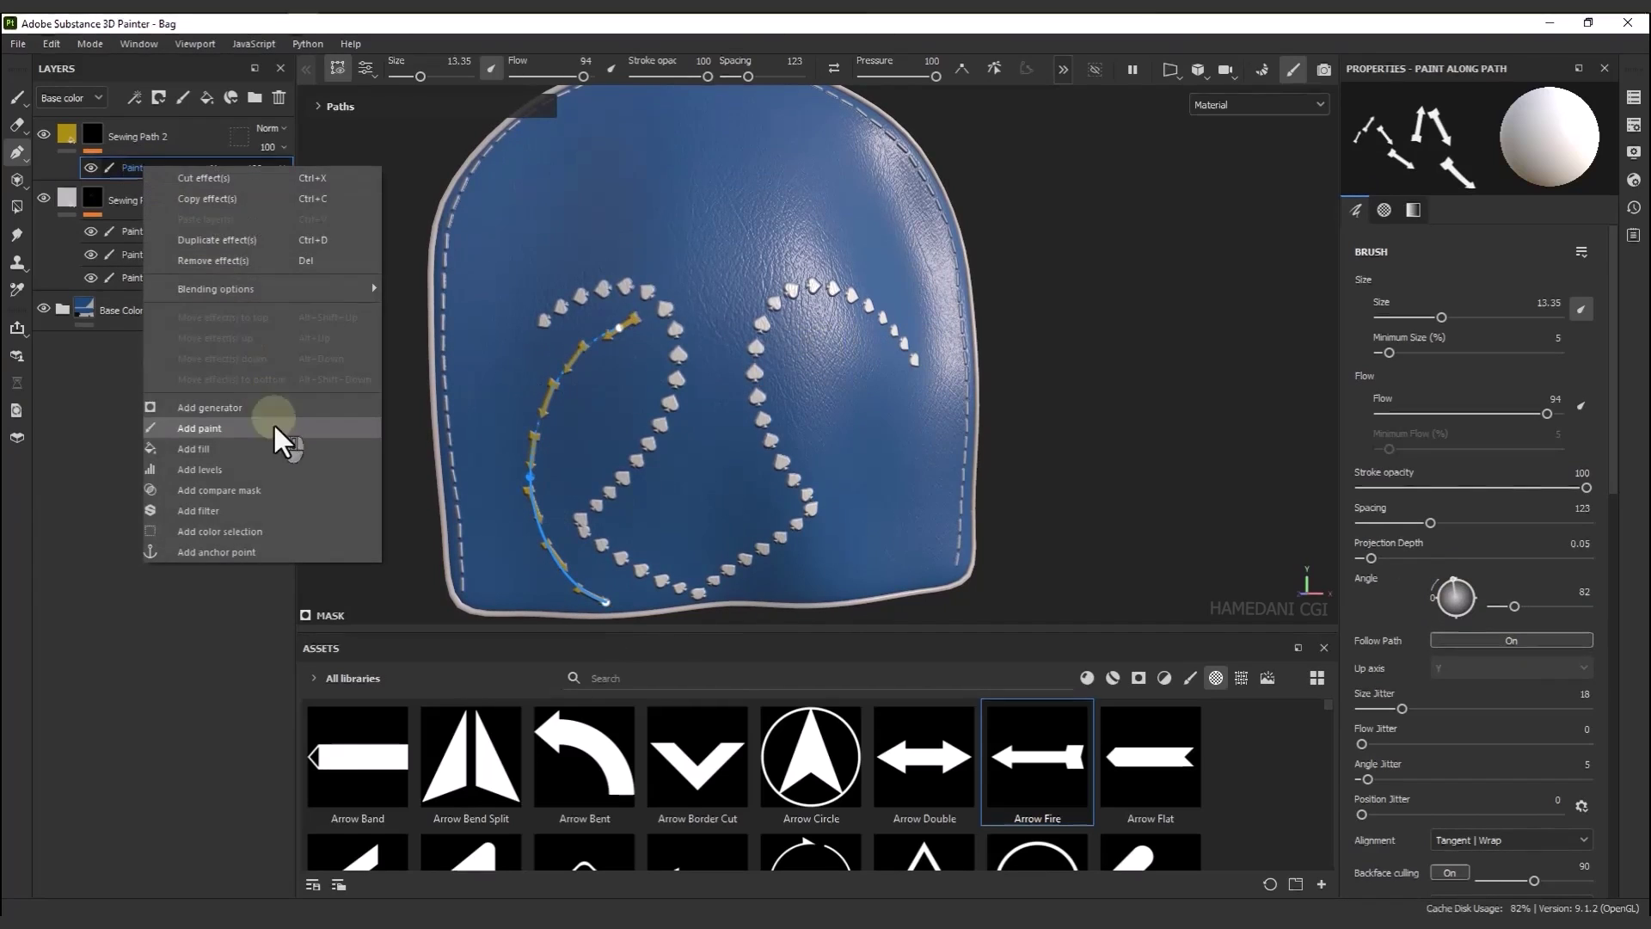
pyautogui.click(280, 442)
pyautogui.click(805, 330)
pyautogui.click(879, 428)
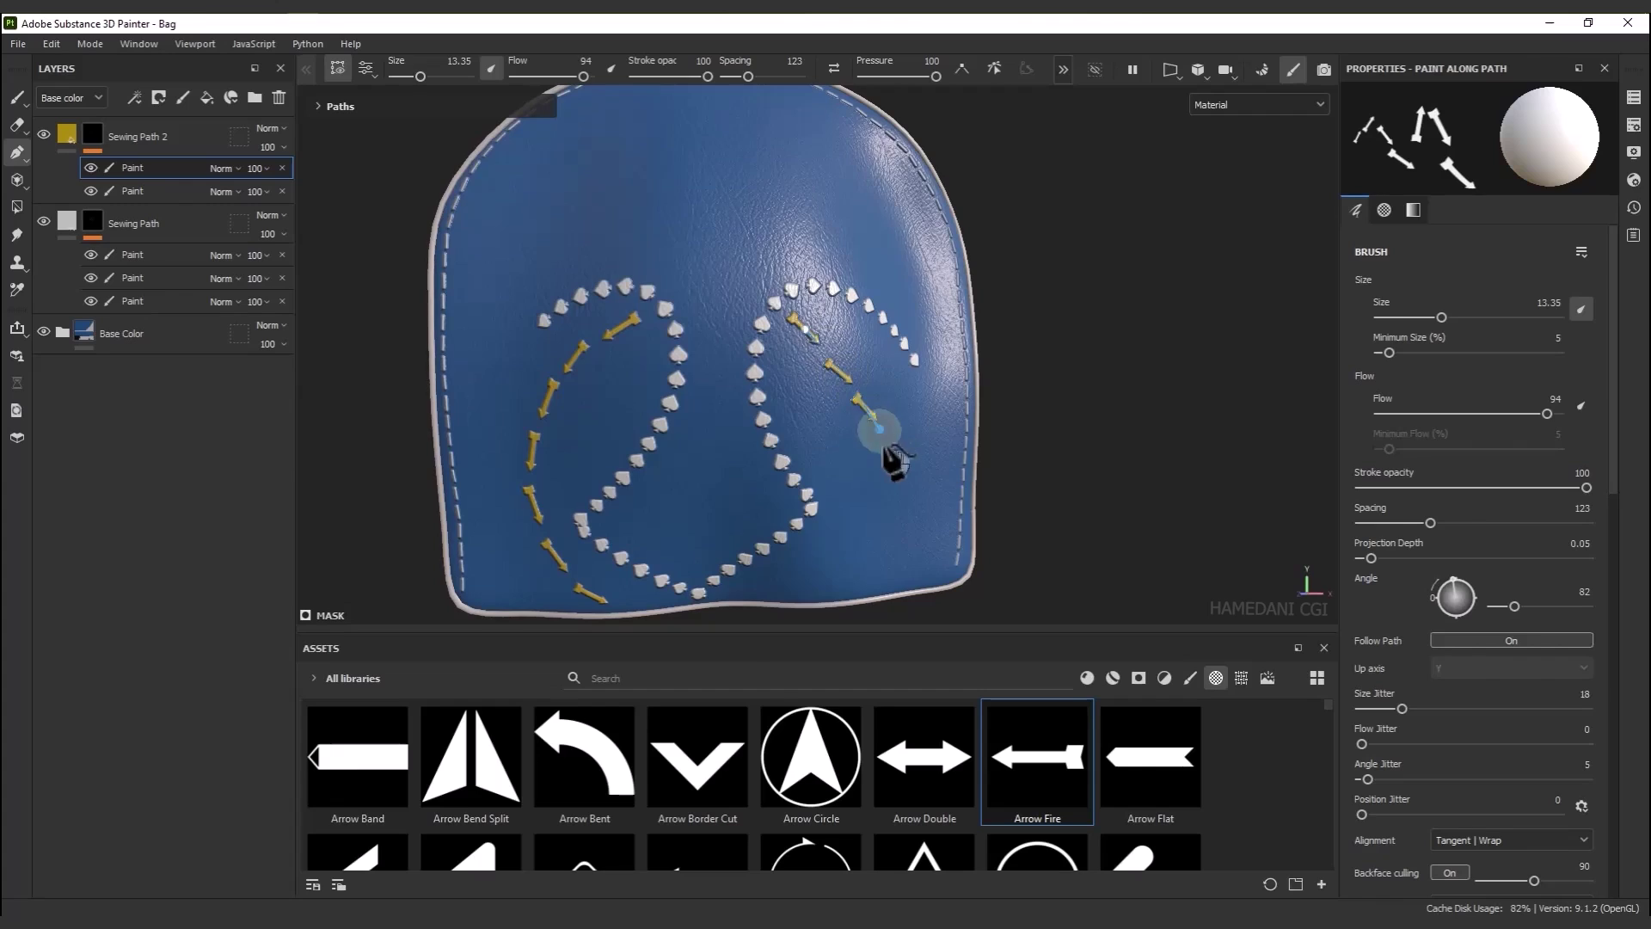
pyautogui.click(801, 590)
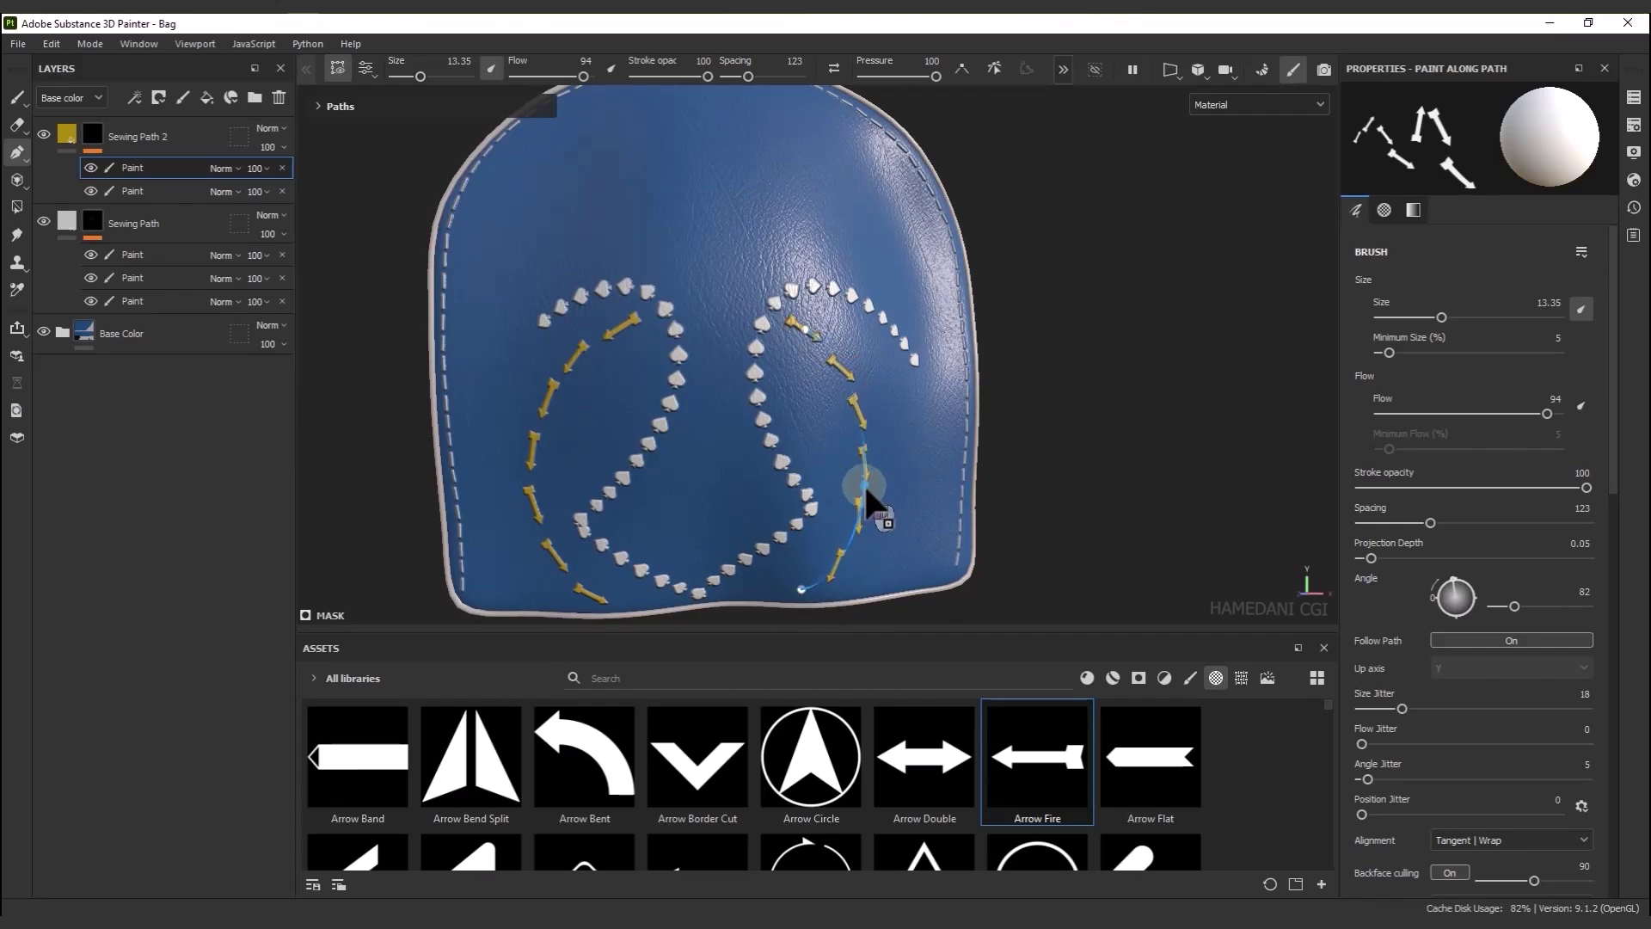
pyautogui.moveTo(863, 482); pyautogui.dragTo(855, 489)
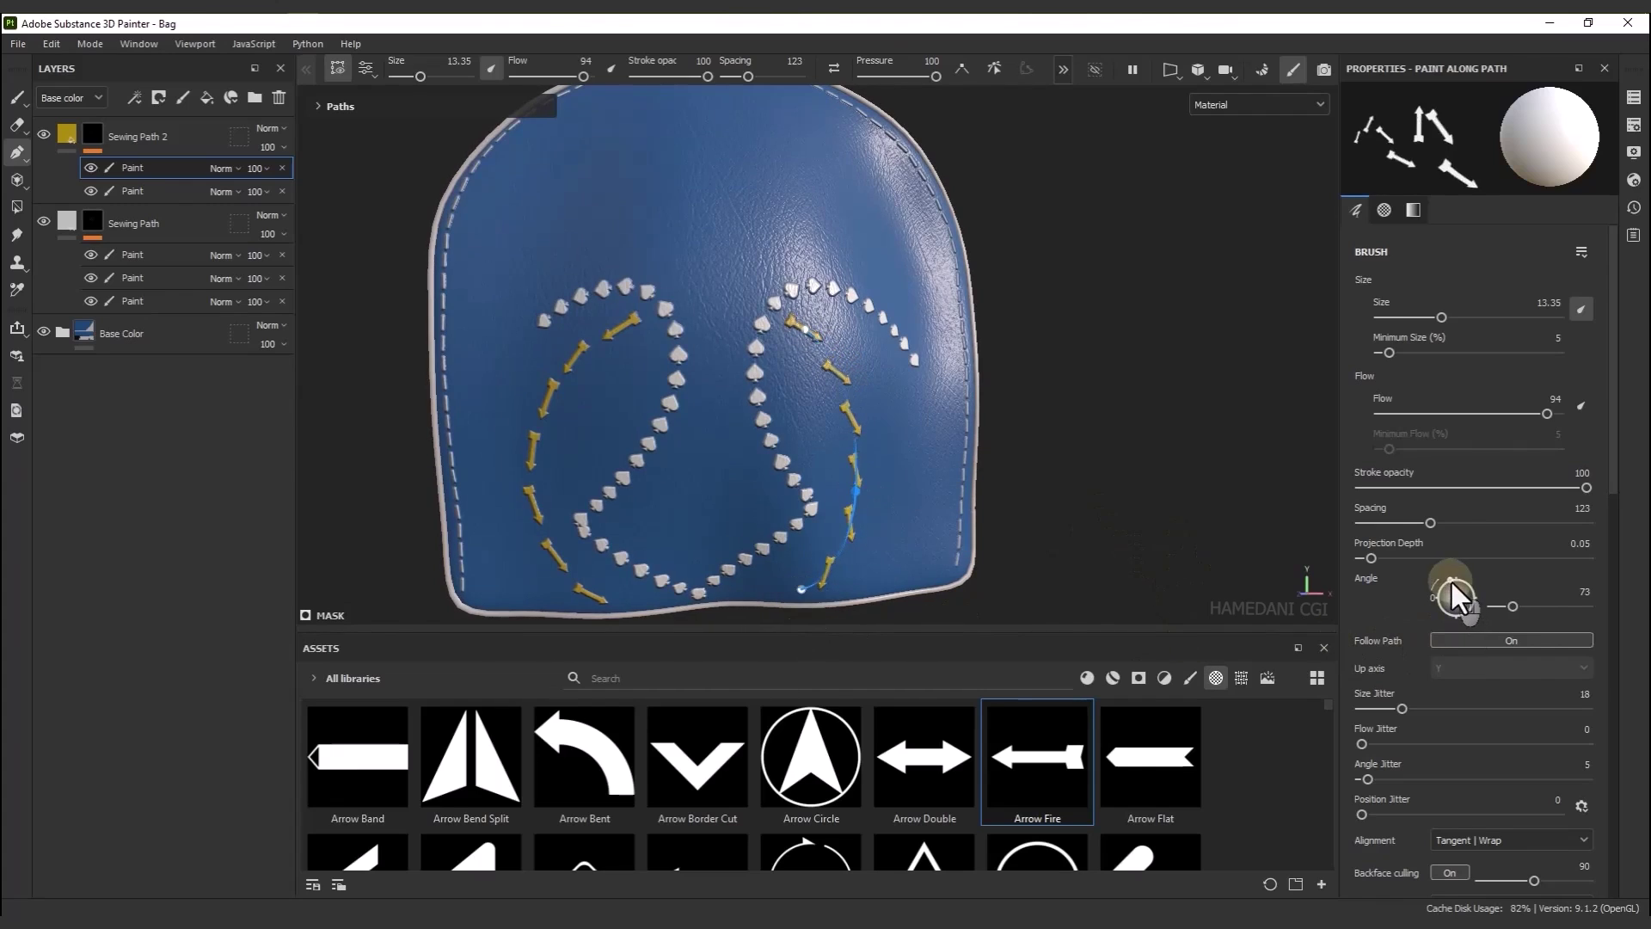
# Set the right arrow path's brush angle to 97 and fine-tune the positions of its two end points
pyautogui.moveTo(1452, 581); pyautogui.dragTo(1459, 583)
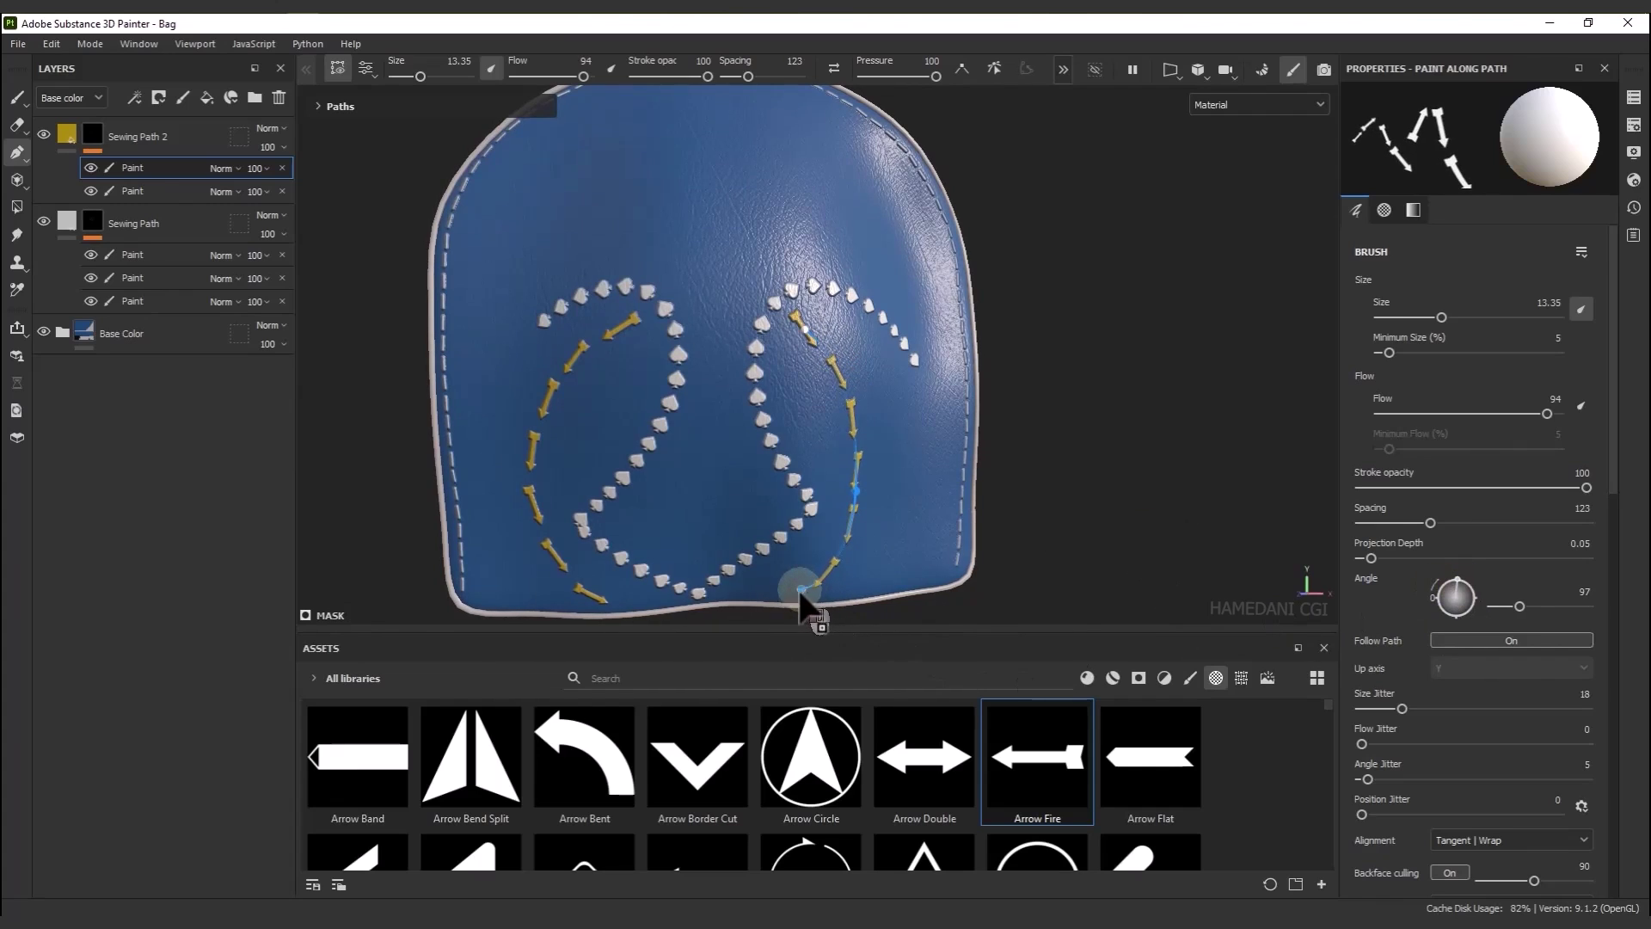
pyautogui.moveTo(795, 592); pyautogui.dragTo(798, 591)
pyautogui.moveTo(805, 328); pyautogui.dragTo(819, 333)
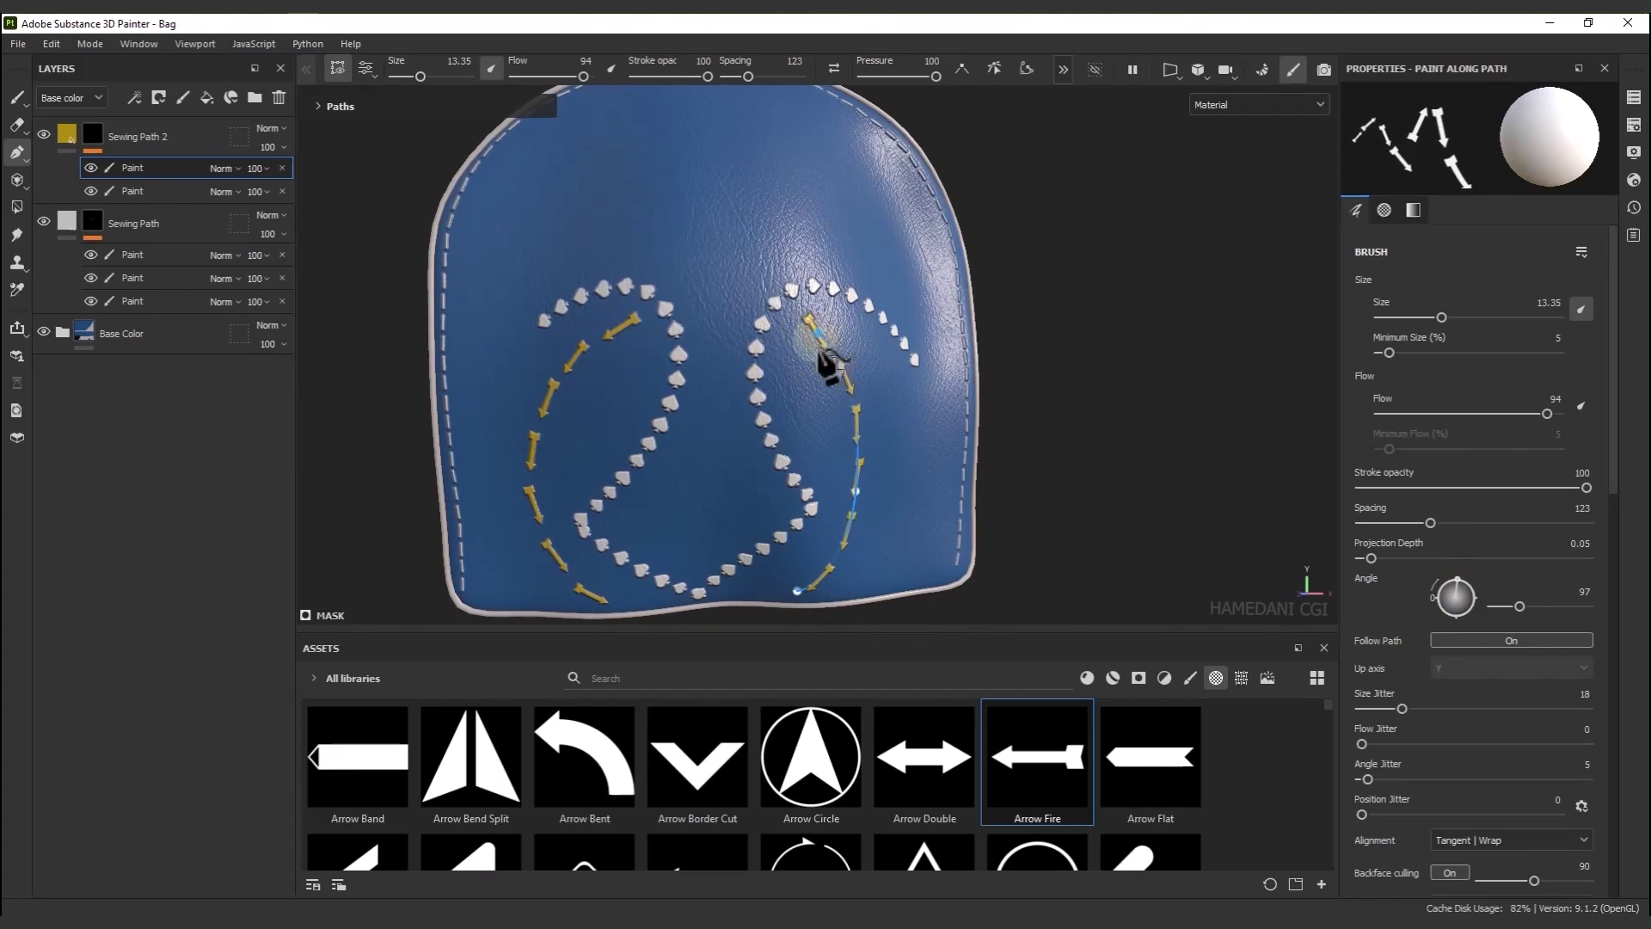
pyautogui.scroll(-4, 699, 461)
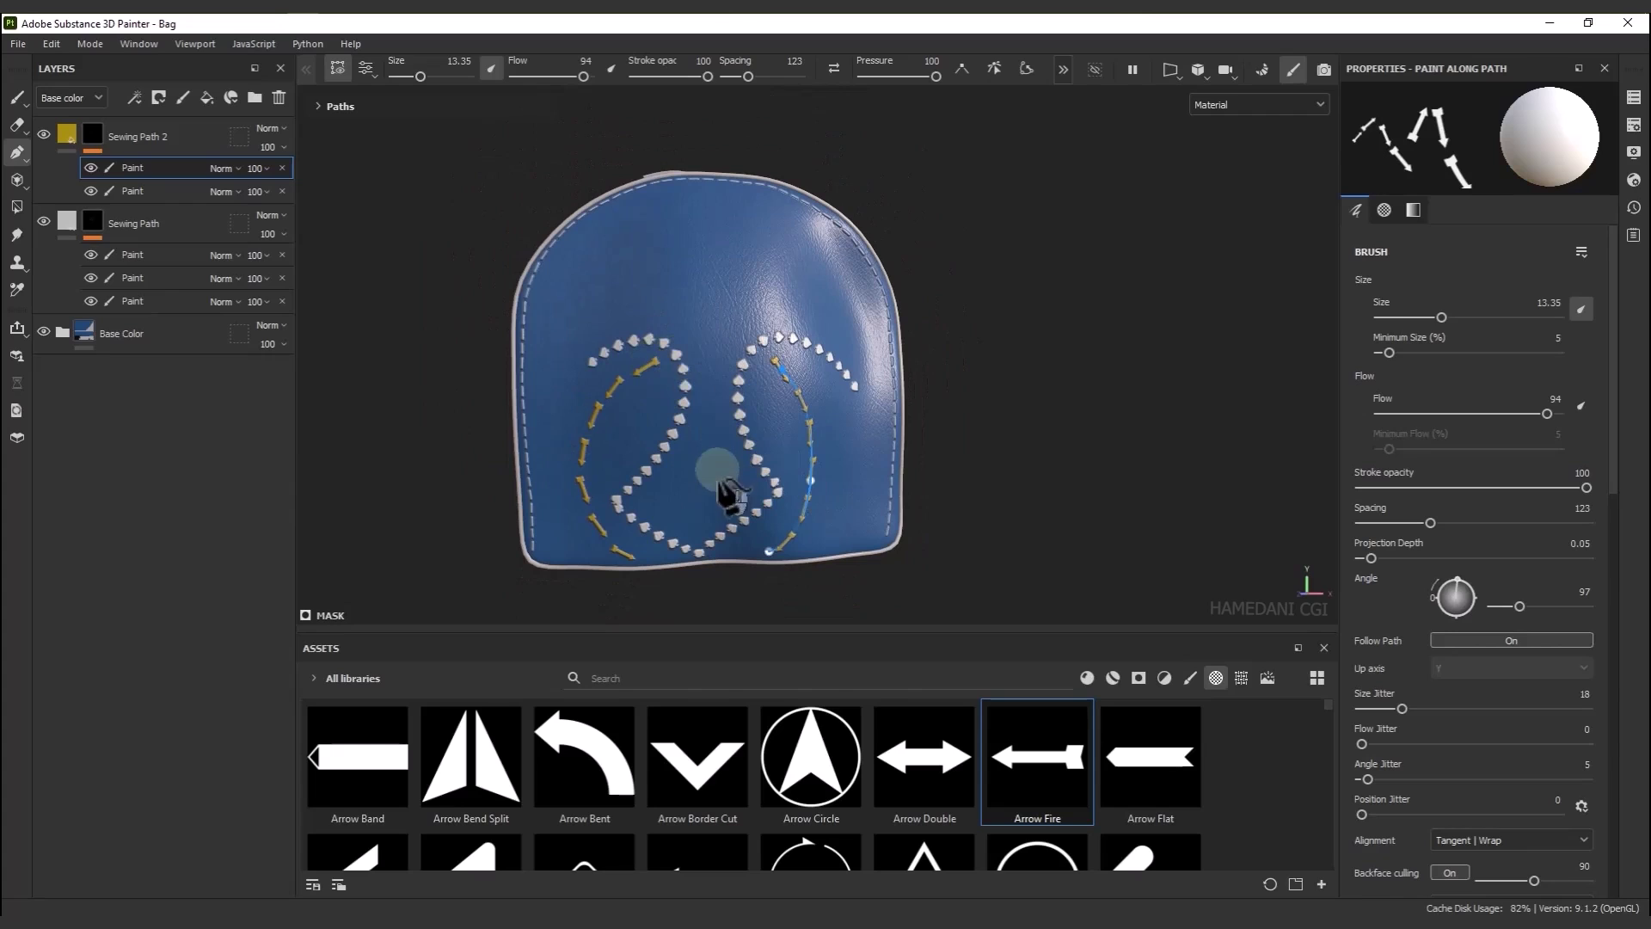
# Add a third paint effect to the Sewing Path 2 mask
pyautogui.rightClick(137, 168)
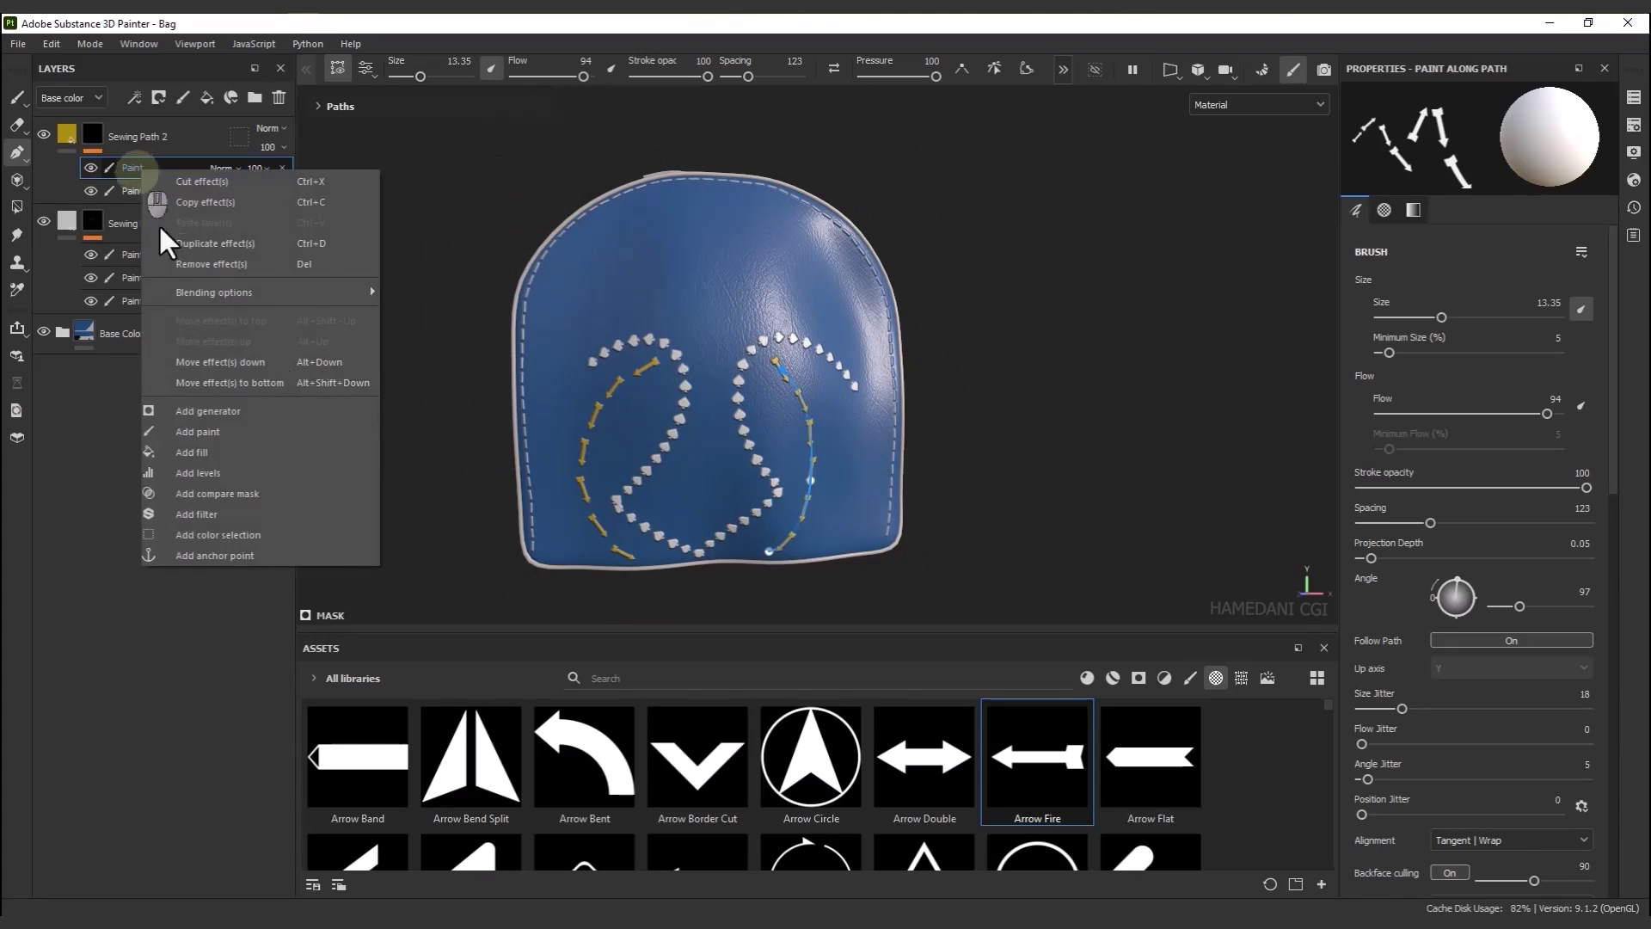
pyautogui.click(132, 168)
pyautogui.rightClick(173, 169)
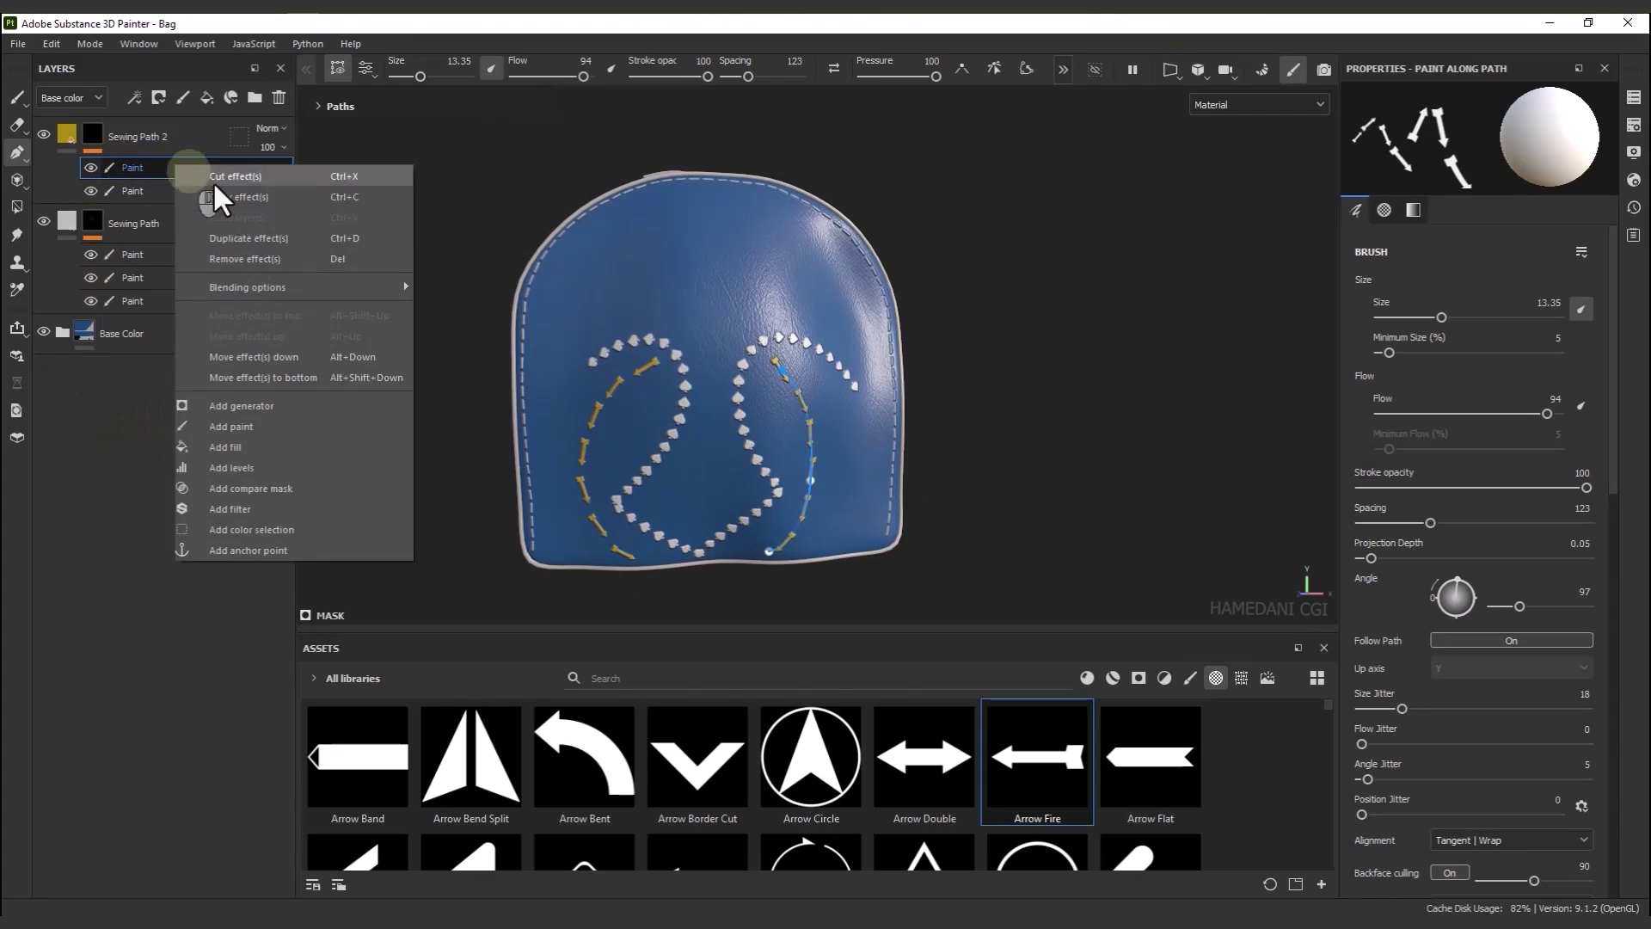
pyautogui.click(303, 420)
# Choose Cross Medieval Round from the alpha assets for the path brush
pyautogui.moveTo(756, 471); pyautogui.dragTo(706, 516)
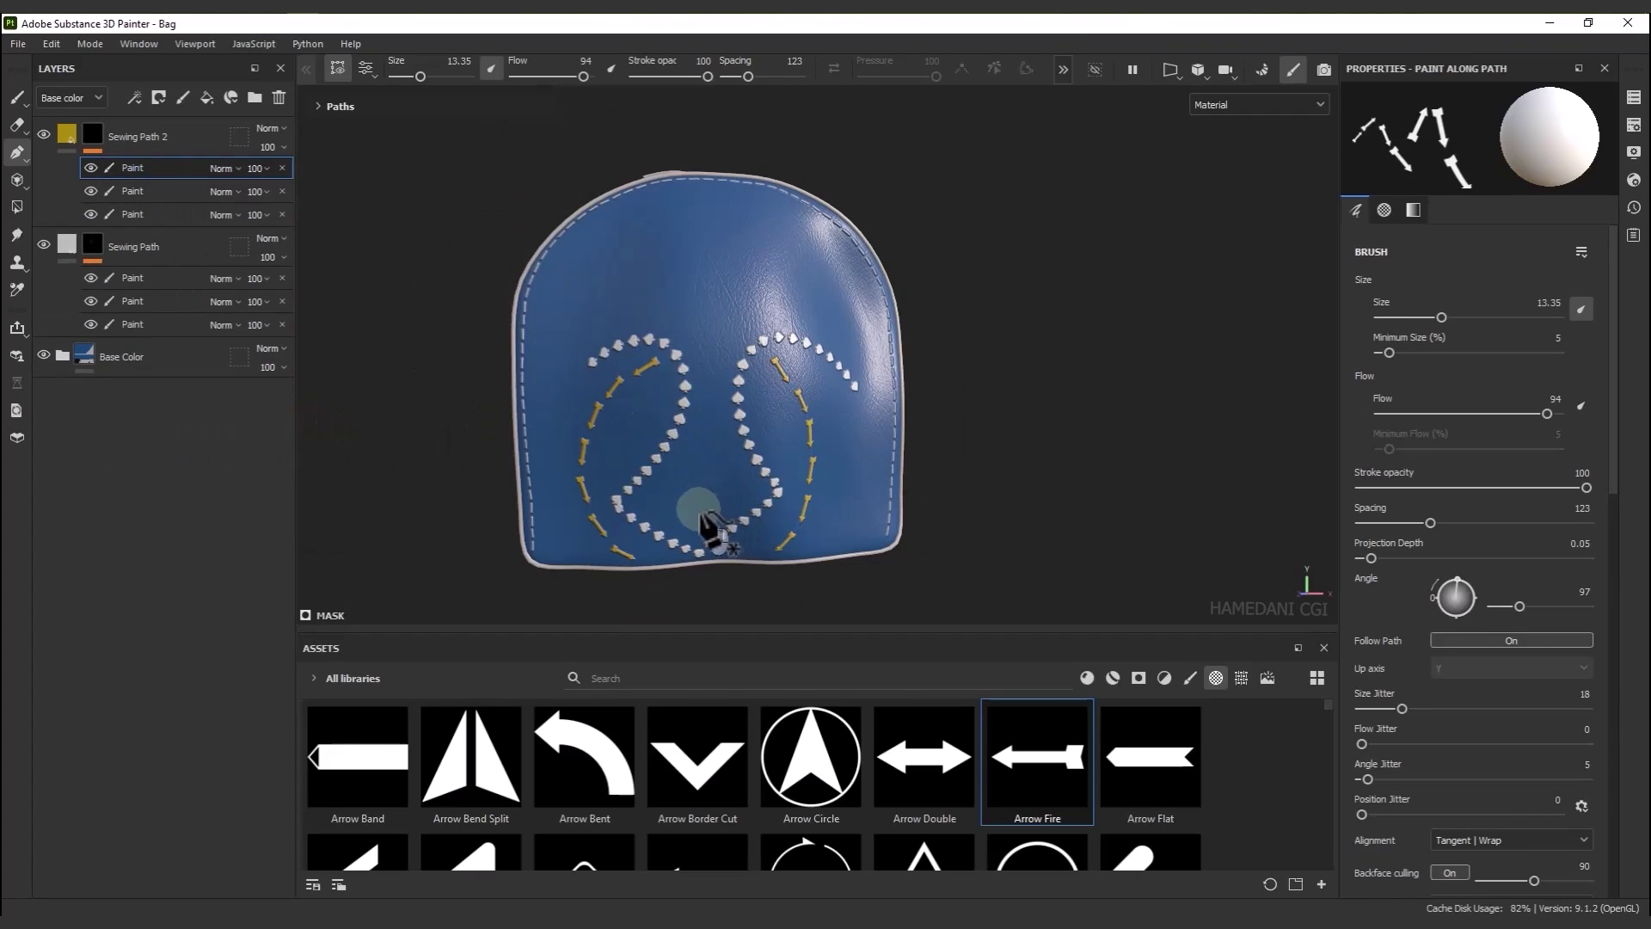
pyautogui.scroll(-5, 825, 761)
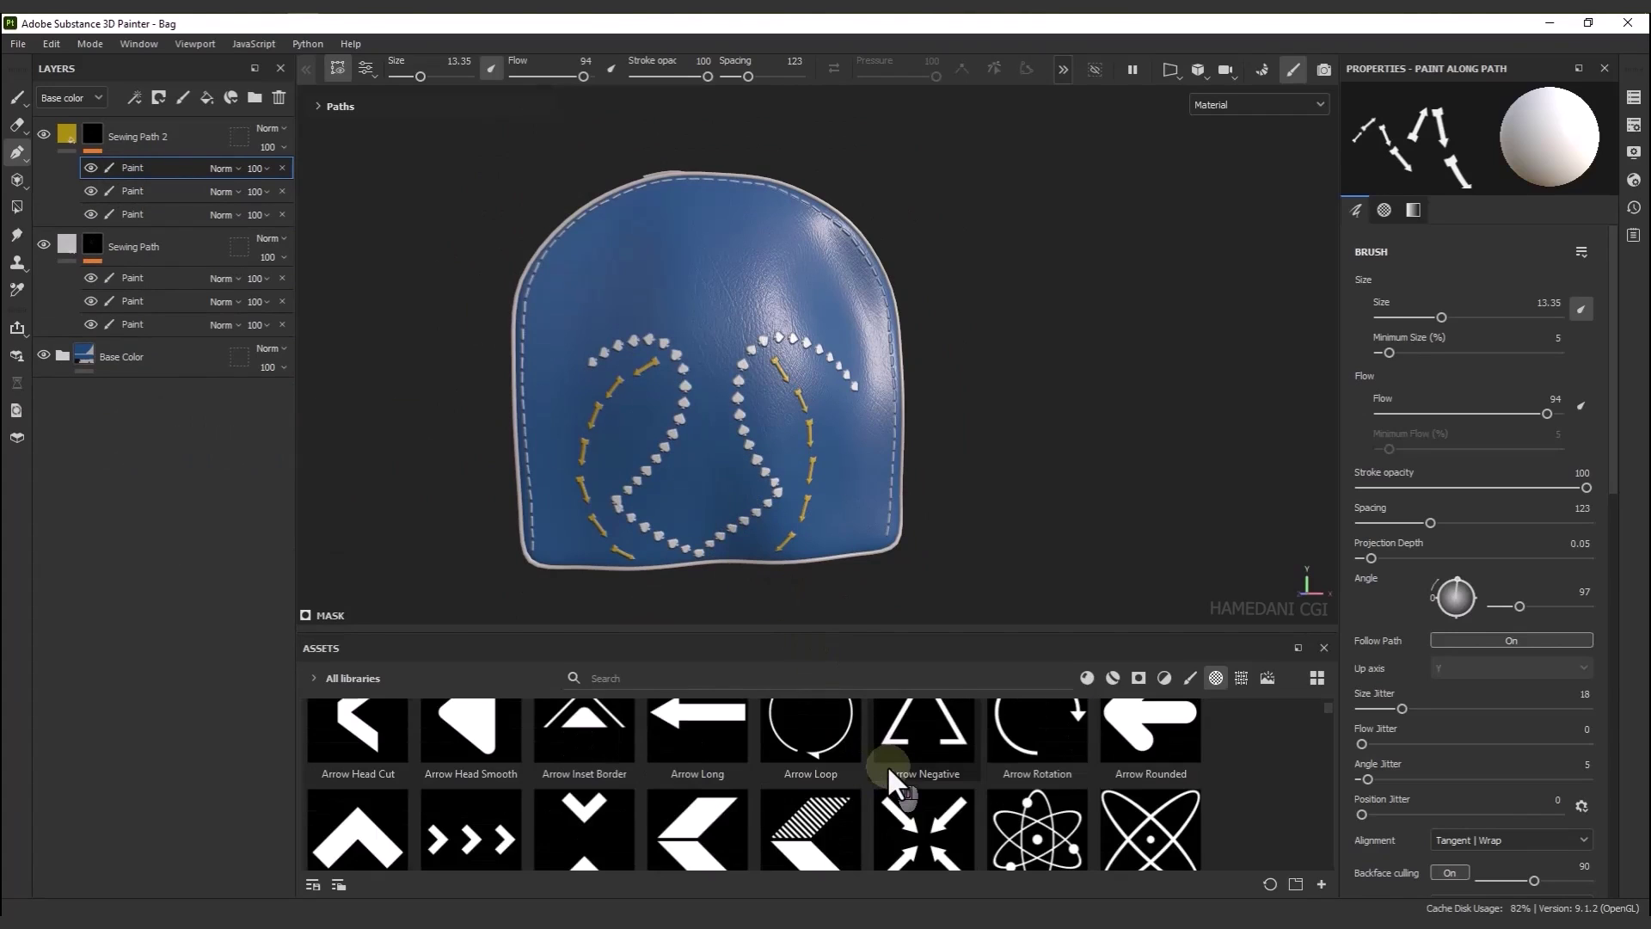
pyautogui.scroll(-10, 928, 769)
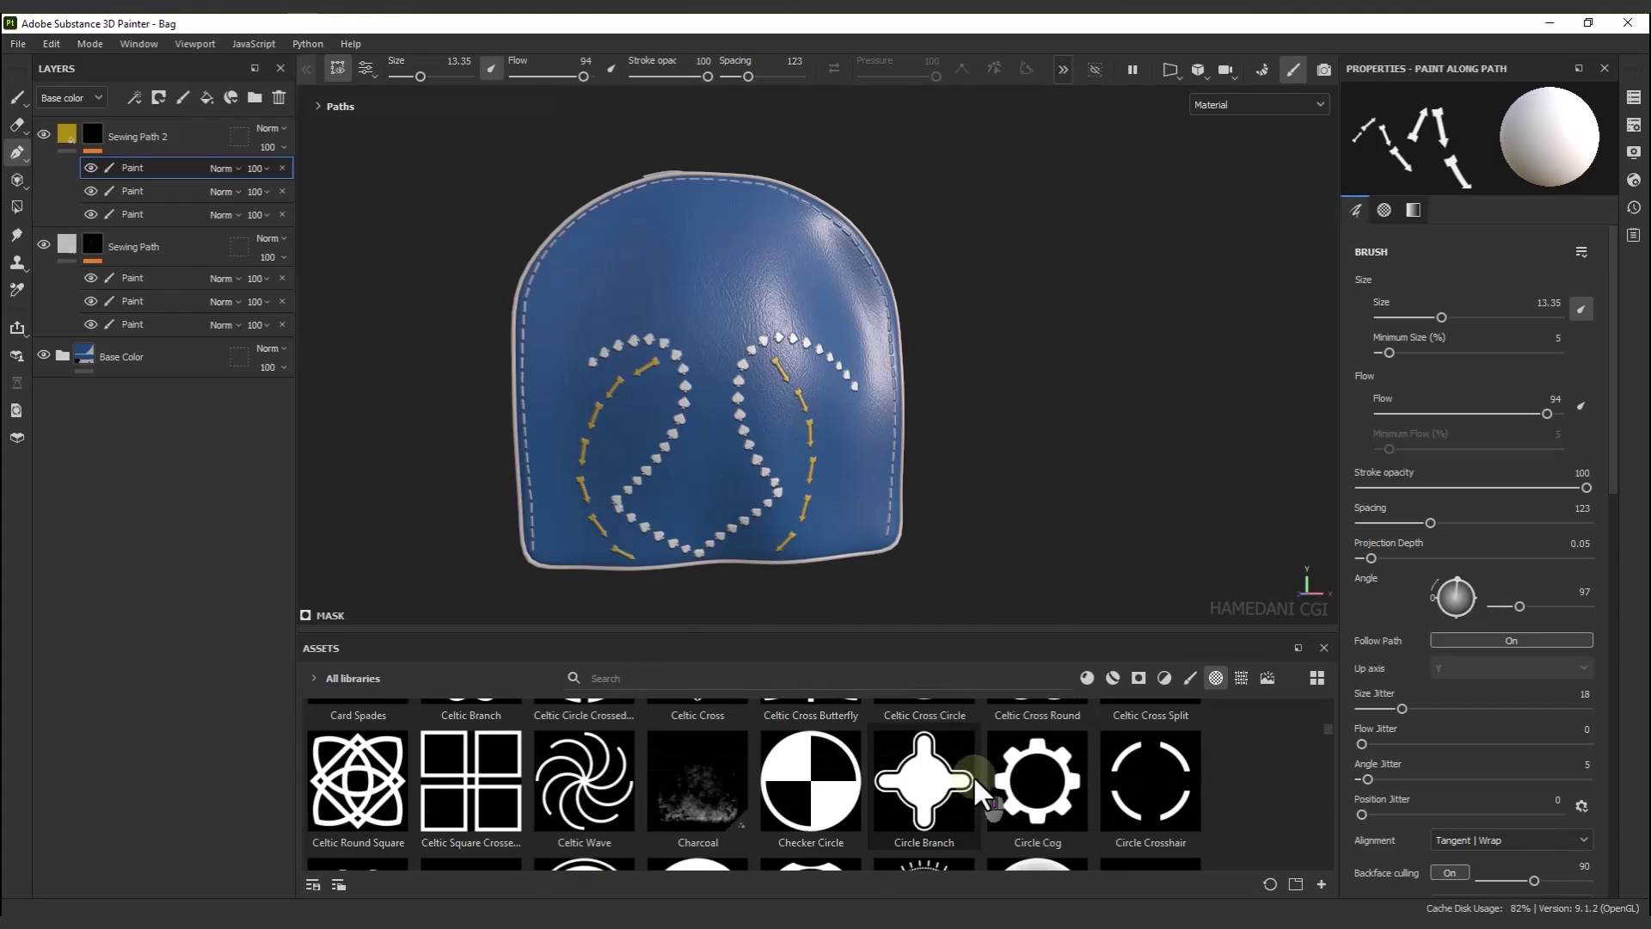
pyautogui.scroll(-8, 1011, 789)
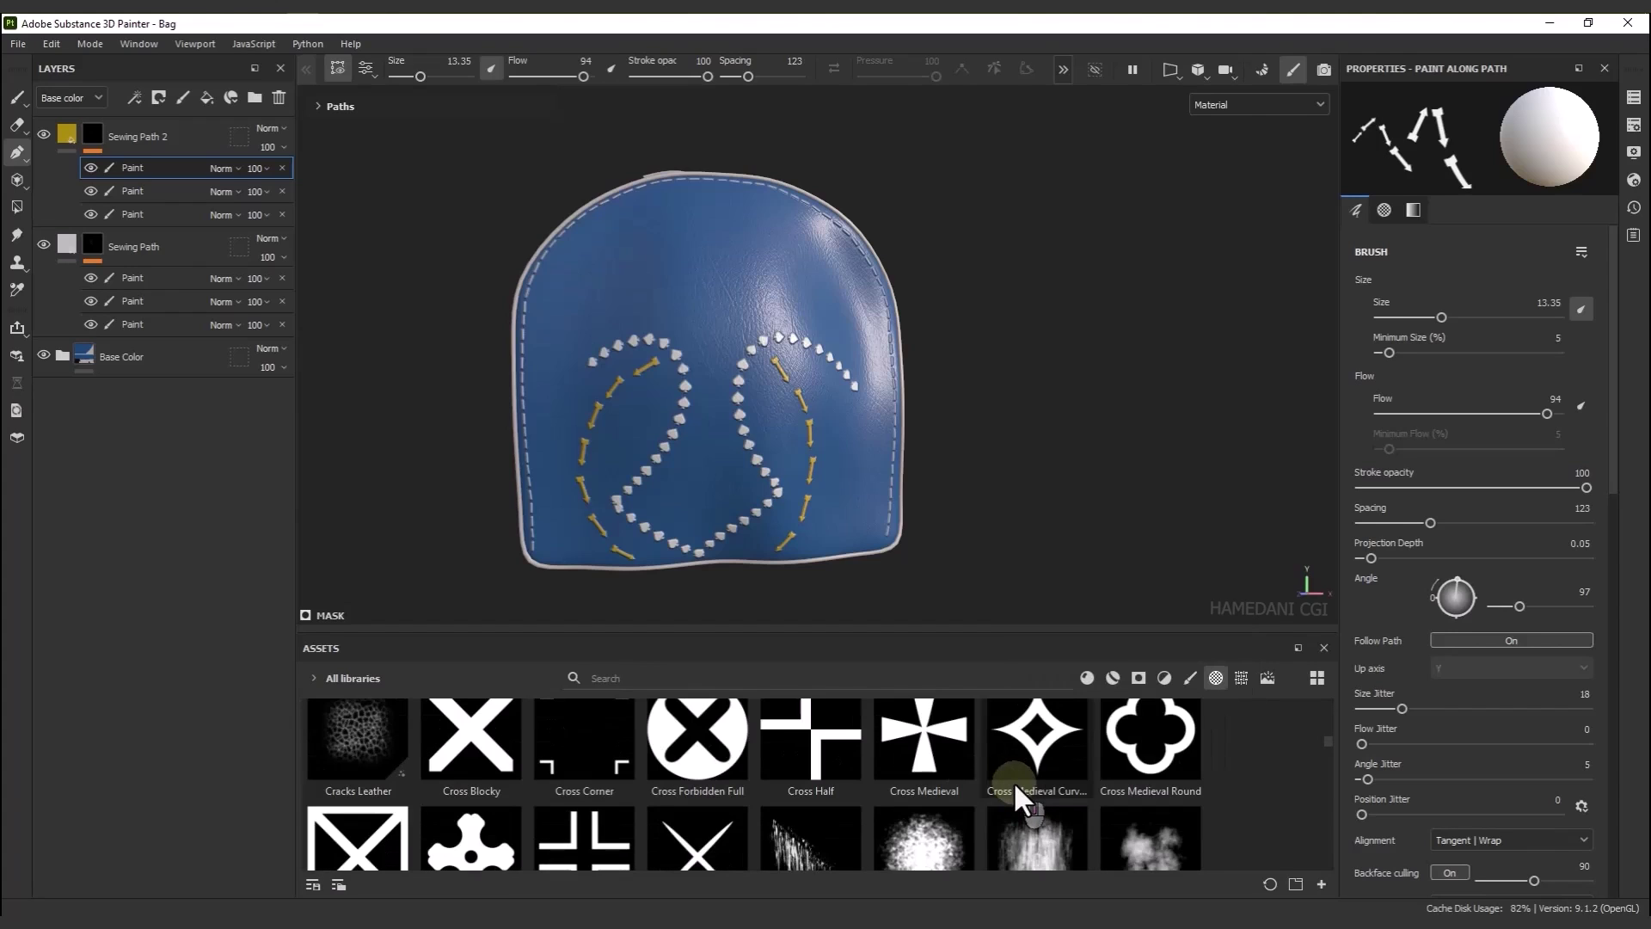
pyautogui.click(1148, 746)
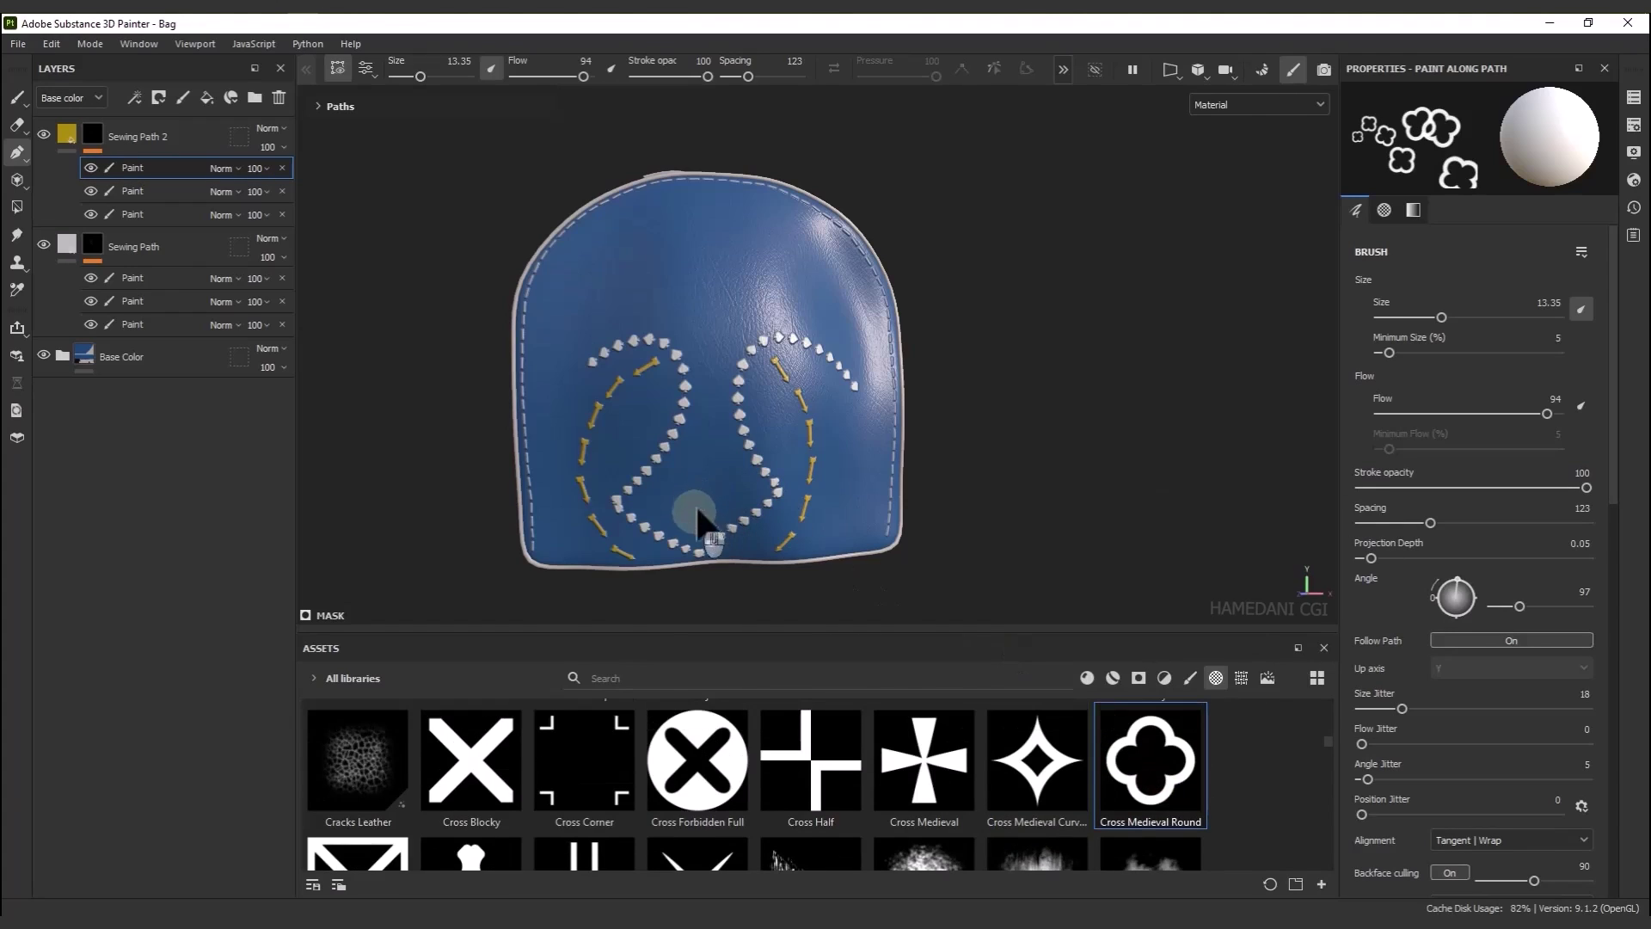
# Draw a vertical three-point path of round crosses up the front panel's centre, from between the spade paths to near the top
pyautogui.click(693, 512)
pyautogui.click(704, 314)
pyautogui.click(707, 219)
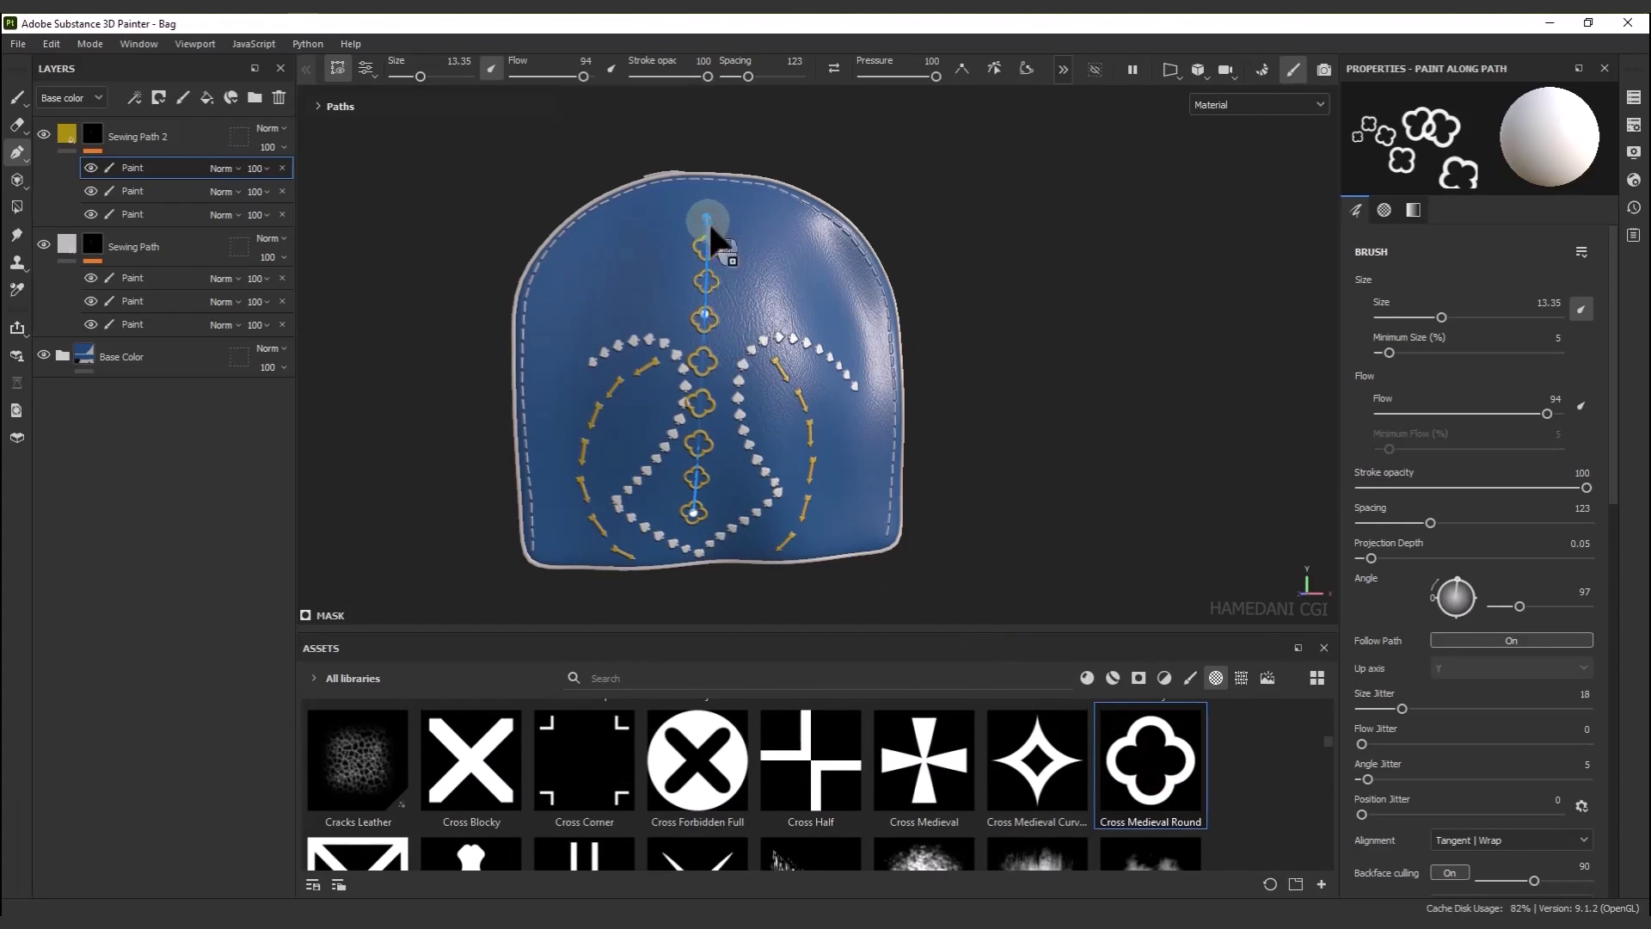
# Reposition the lower and middle points of the central round-cross path to straighten it along the front panel's centre
pyautogui.moveTo(693, 512); pyautogui.dragTo(703, 519)
pyautogui.moveTo(704, 314); pyautogui.dragTo(711, 312)
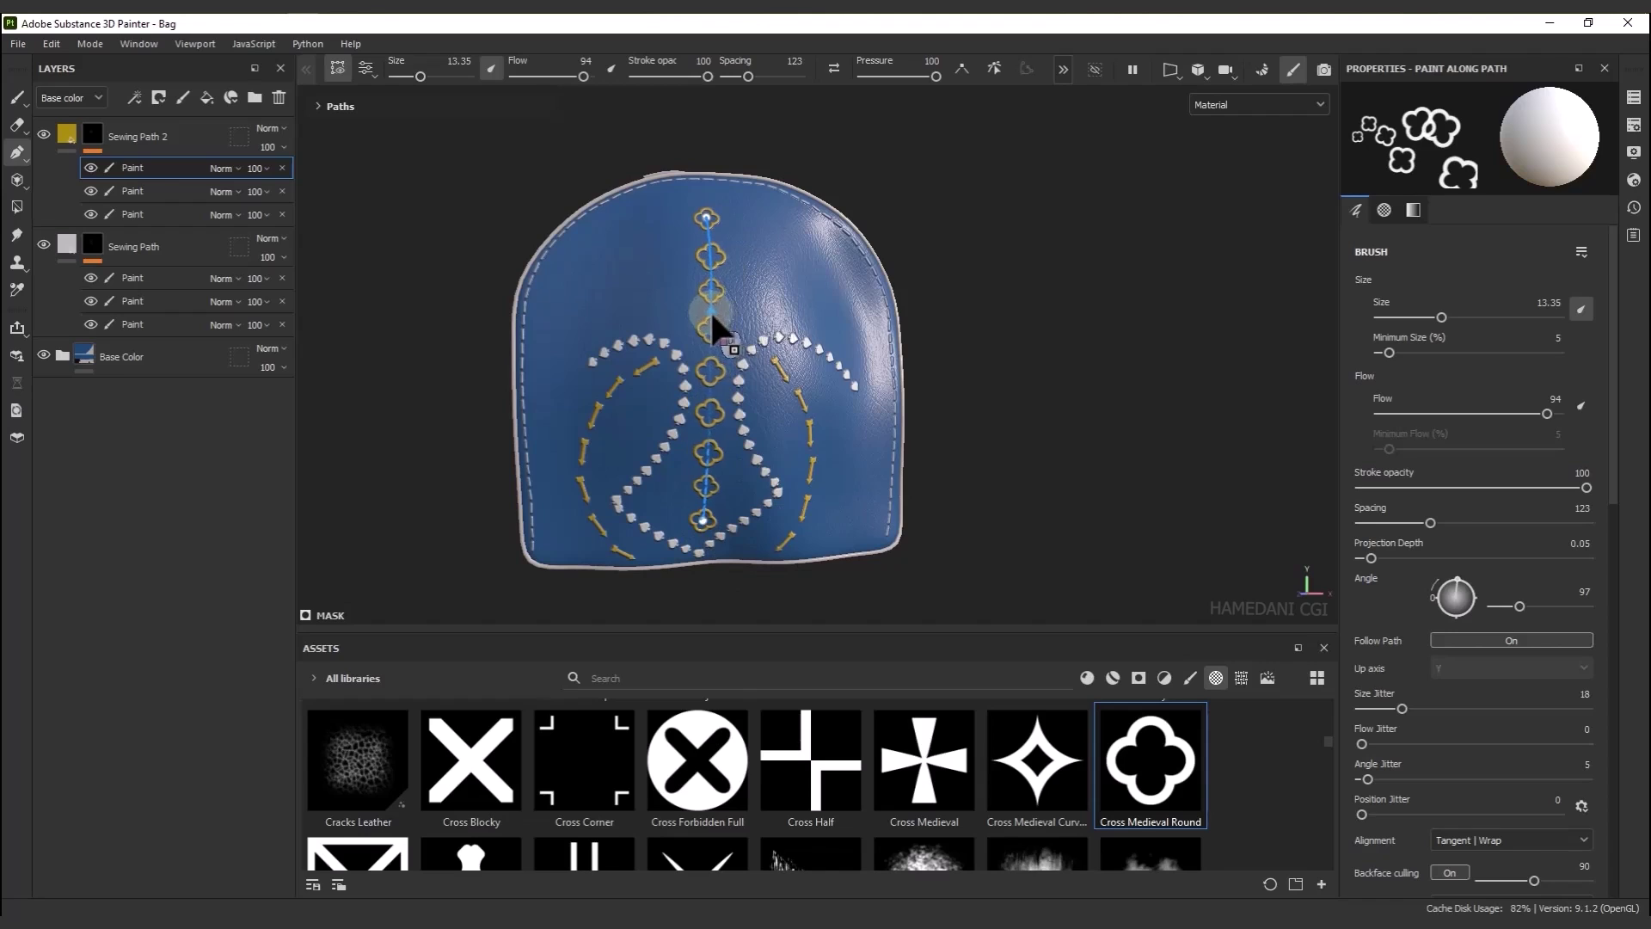
pyautogui.click(711, 312)
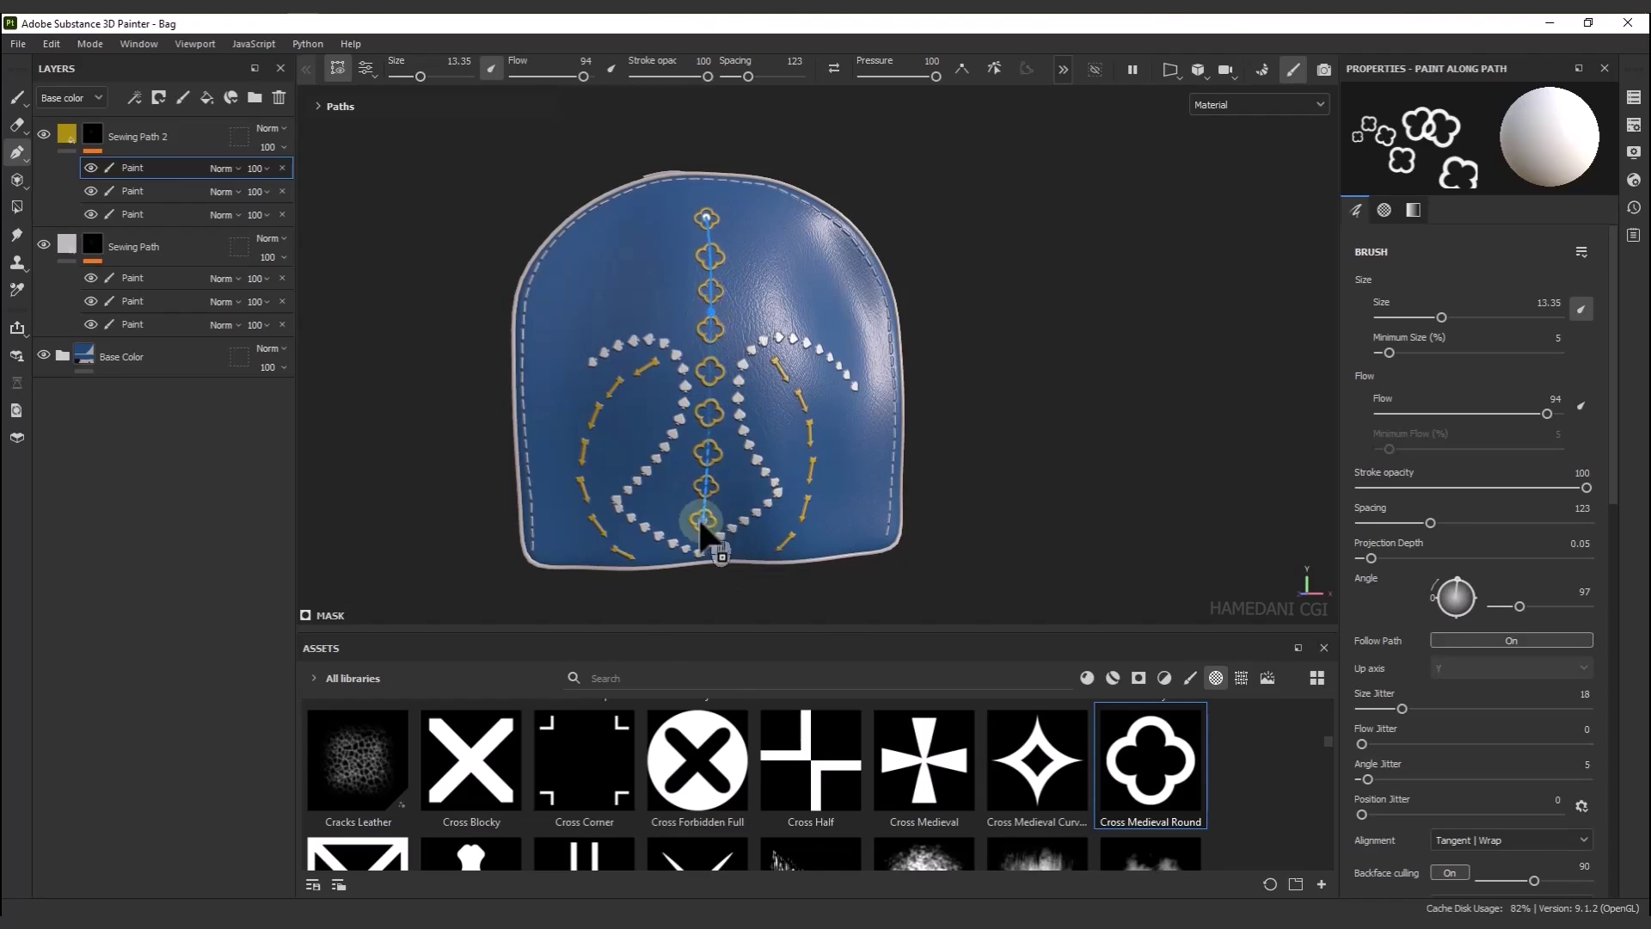
# Add another paint effect to the Sewing Path 2 mask and draw a three-point cross arc from beside the central path towards the upper right edge
pyautogui.rightClick(161, 167)
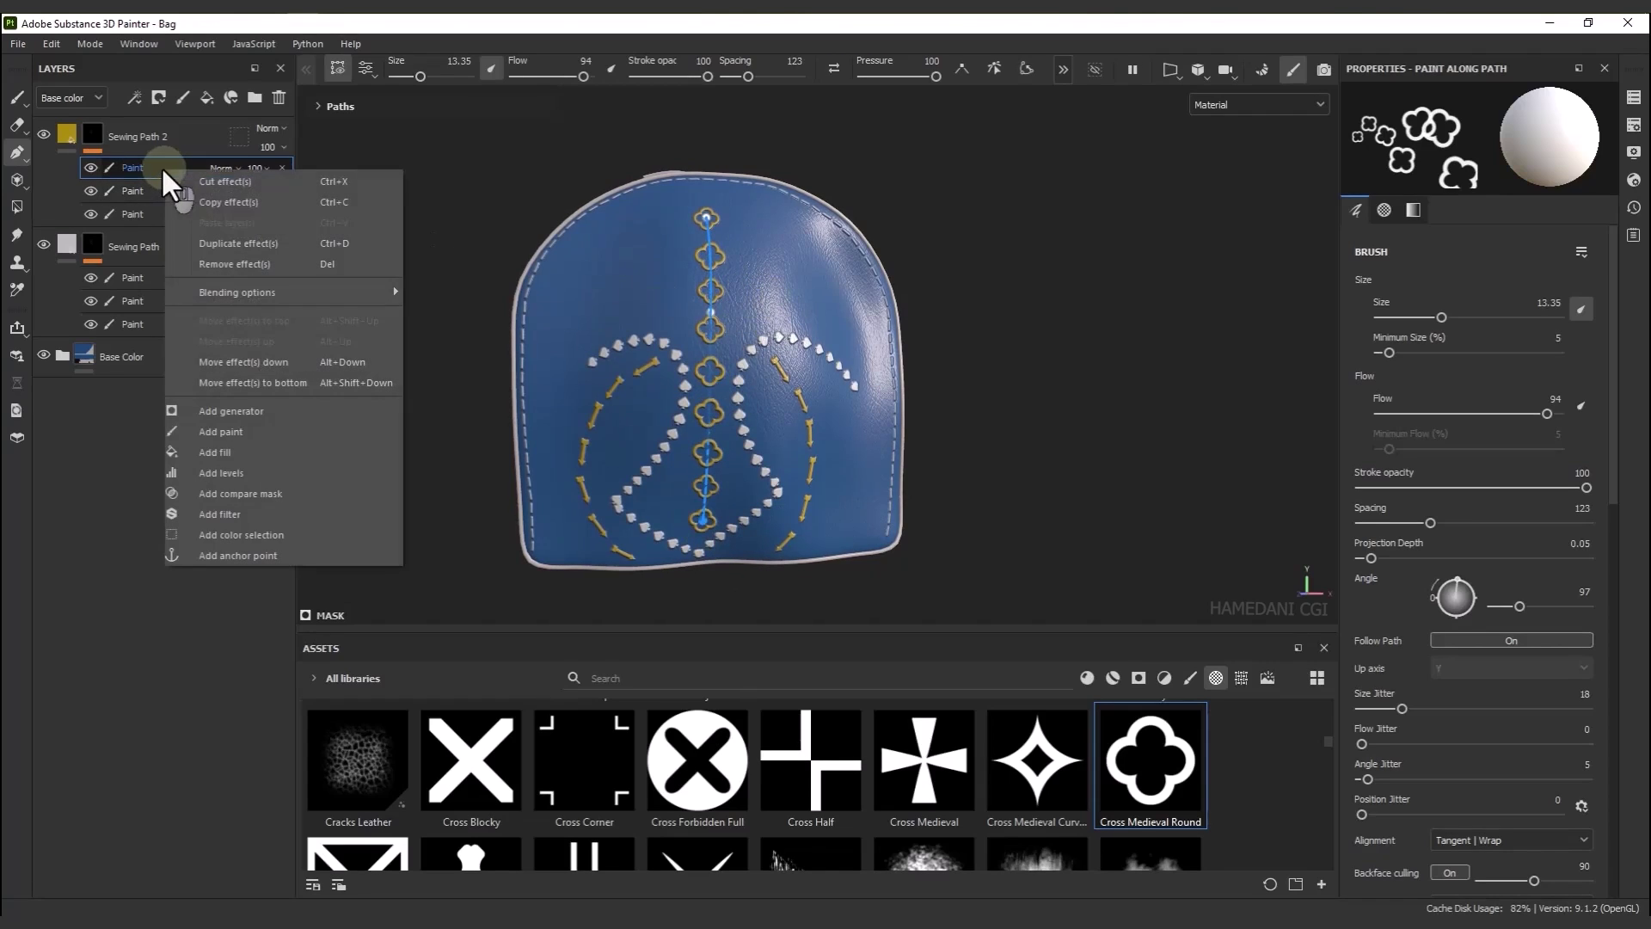
pyautogui.click(286, 428)
pyautogui.click(710, 329)
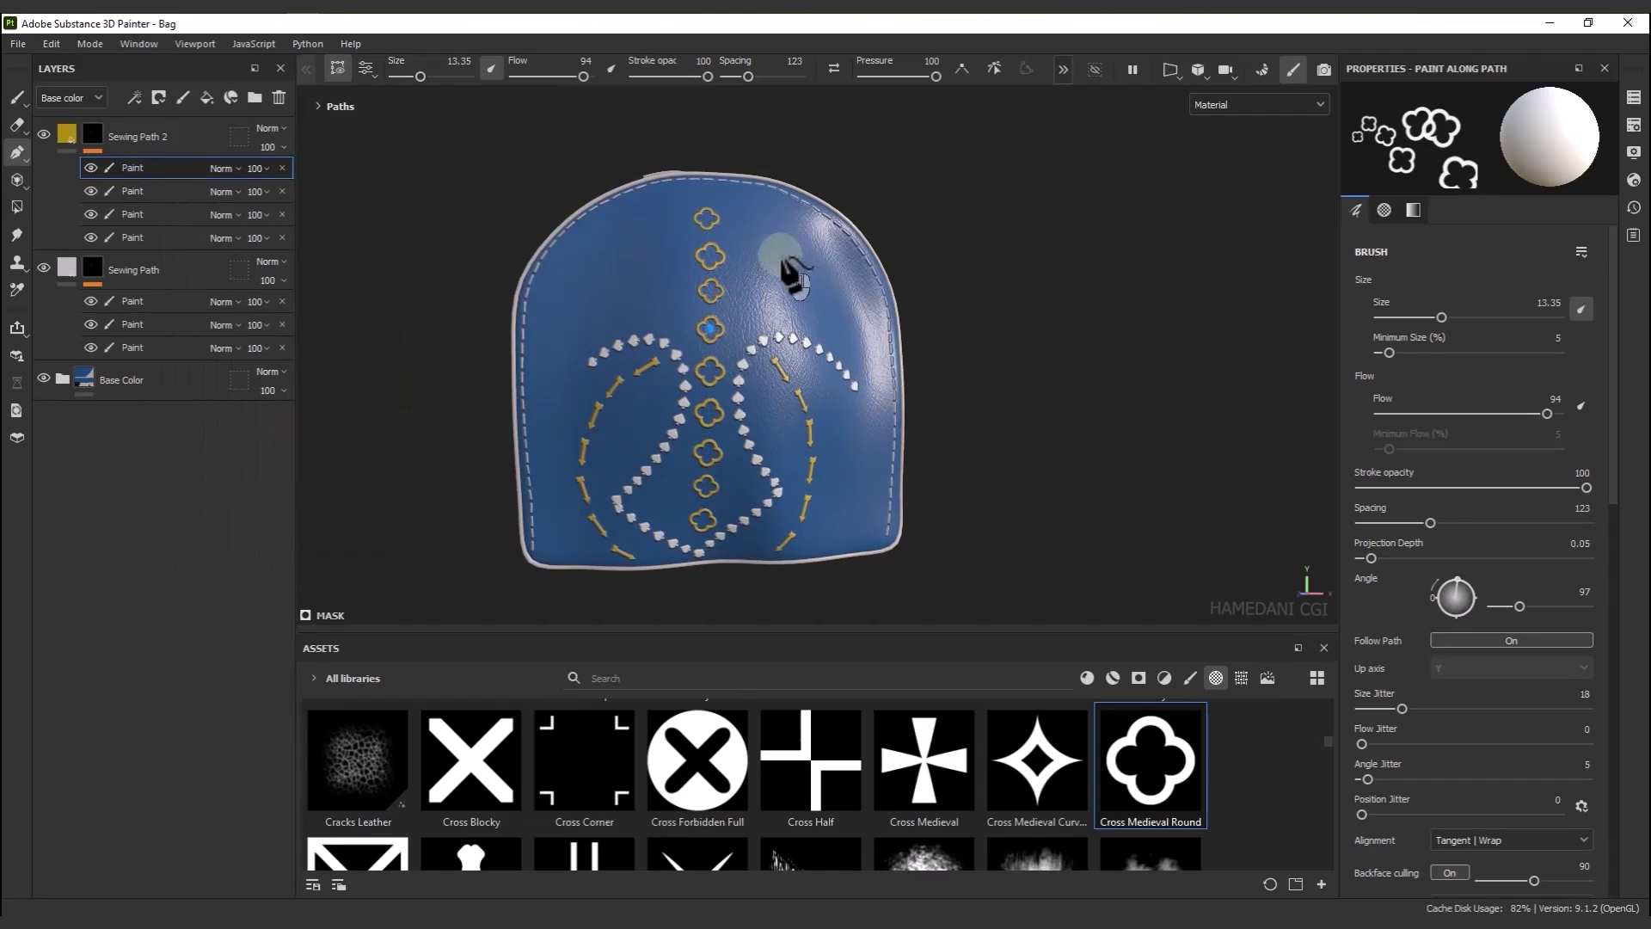
pyautogui.click(773, 251)
pyautogui.click(856, 276)
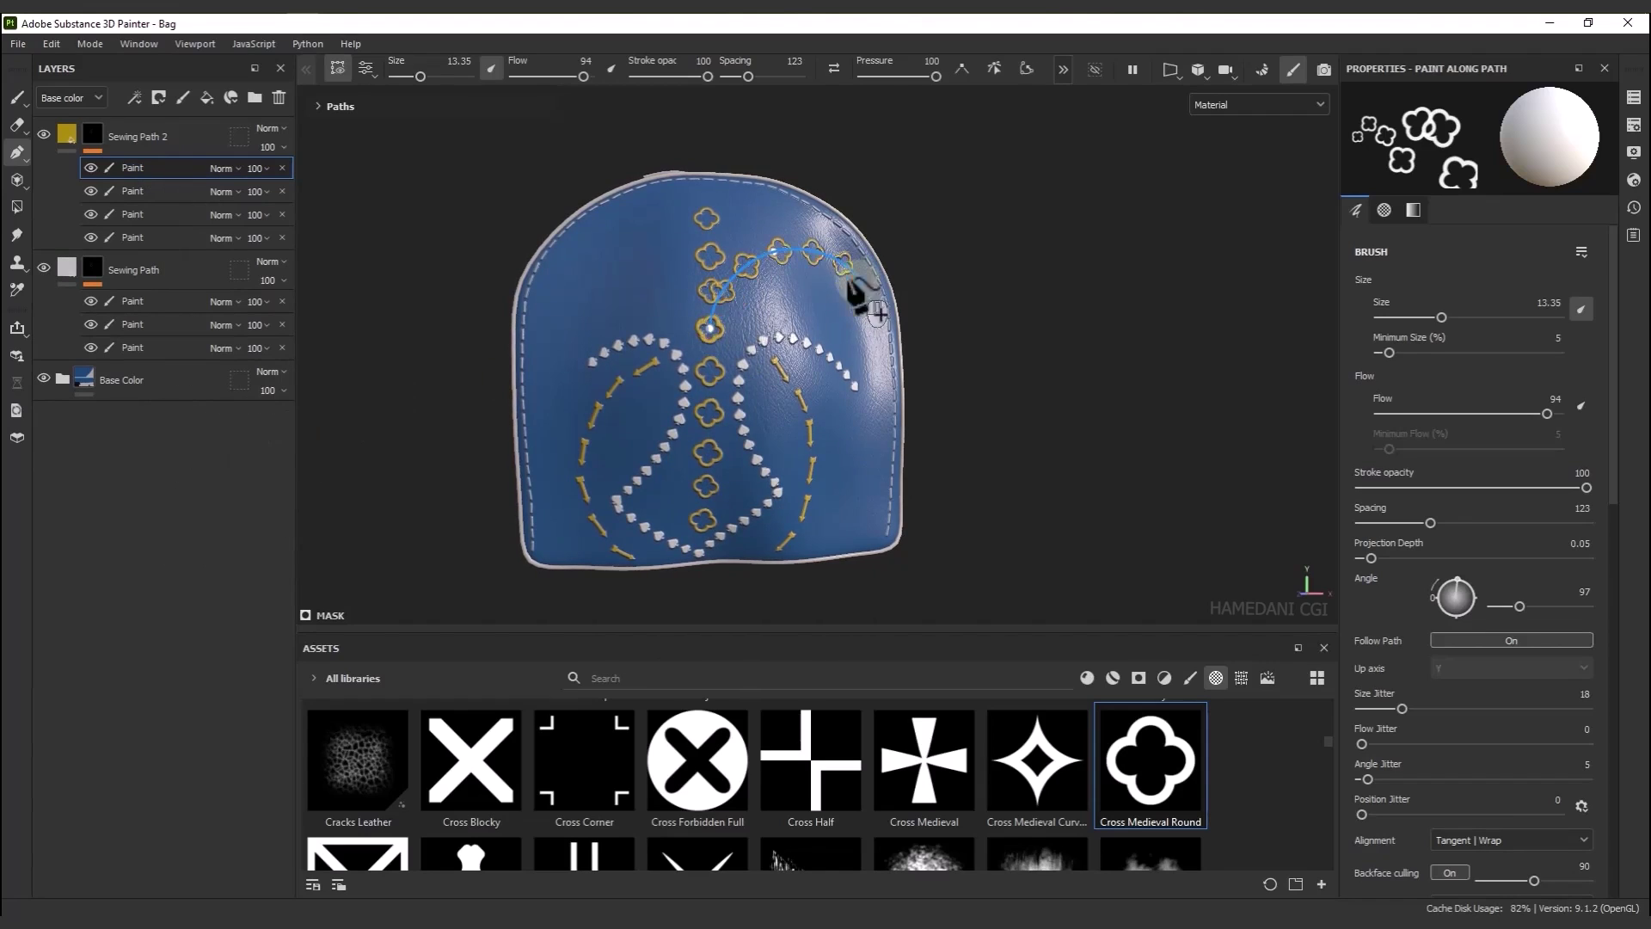
pyautogui.moveTo(710, 328); pyautogui.dragTo(734, 302)
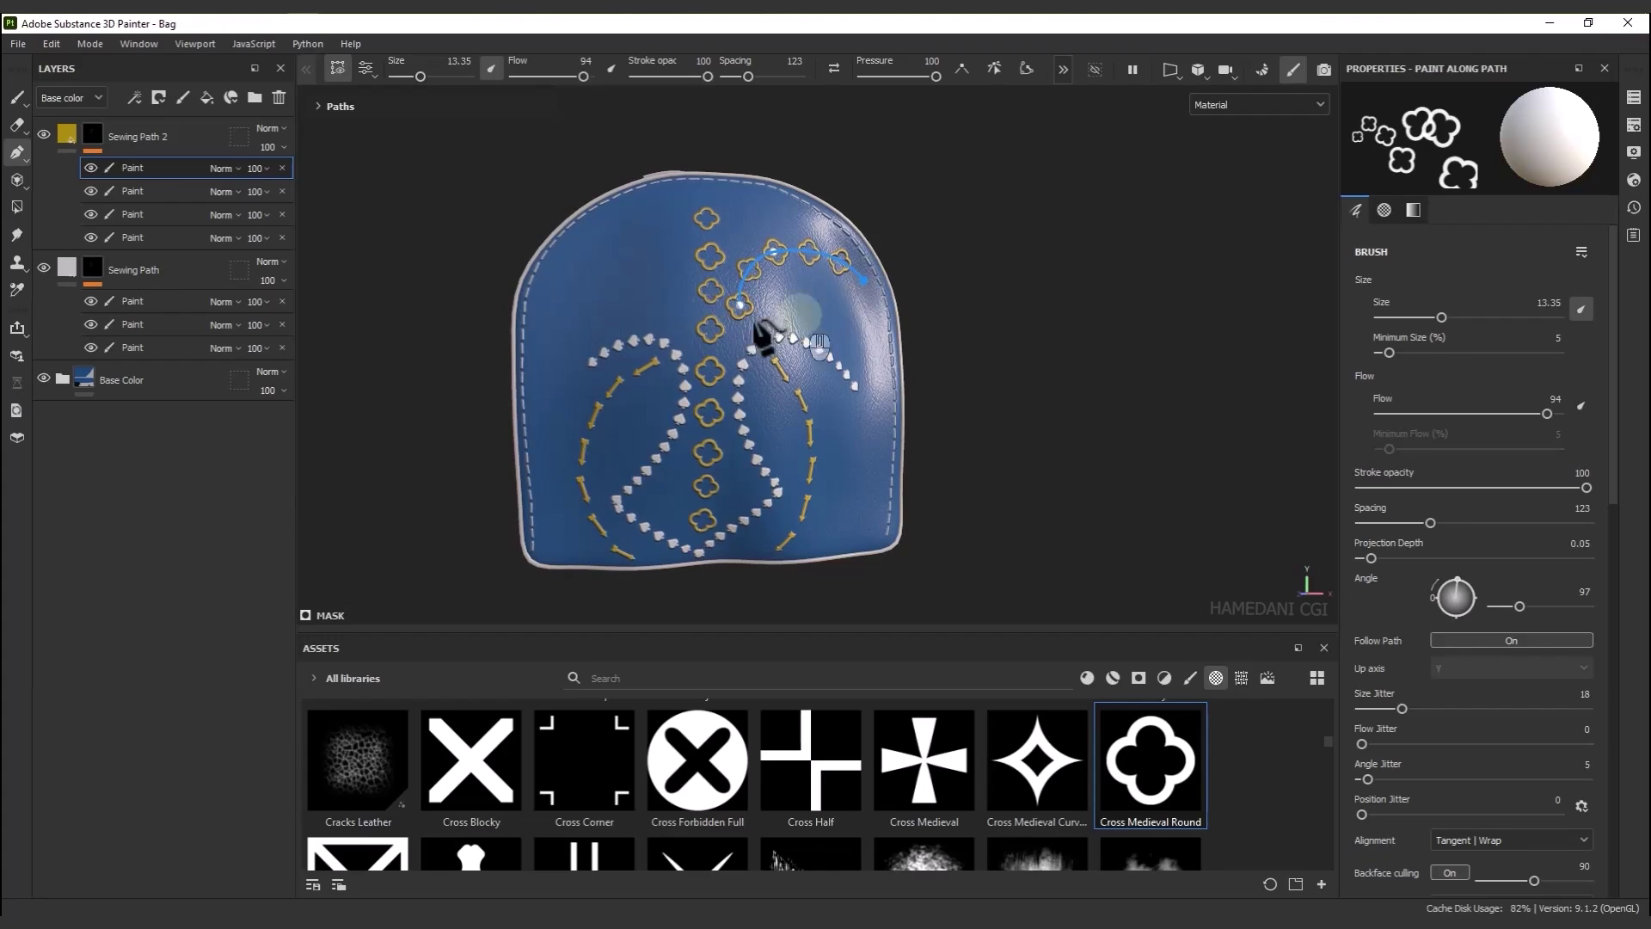
# Add a further Sewing Path 2 paint effect and draw a matching three-point arc of crosses on the front panel's upper left
pyautogui.rightClick(190, 166)
pyautogui.click(310, 437)
pyautogui.click(682, 304)
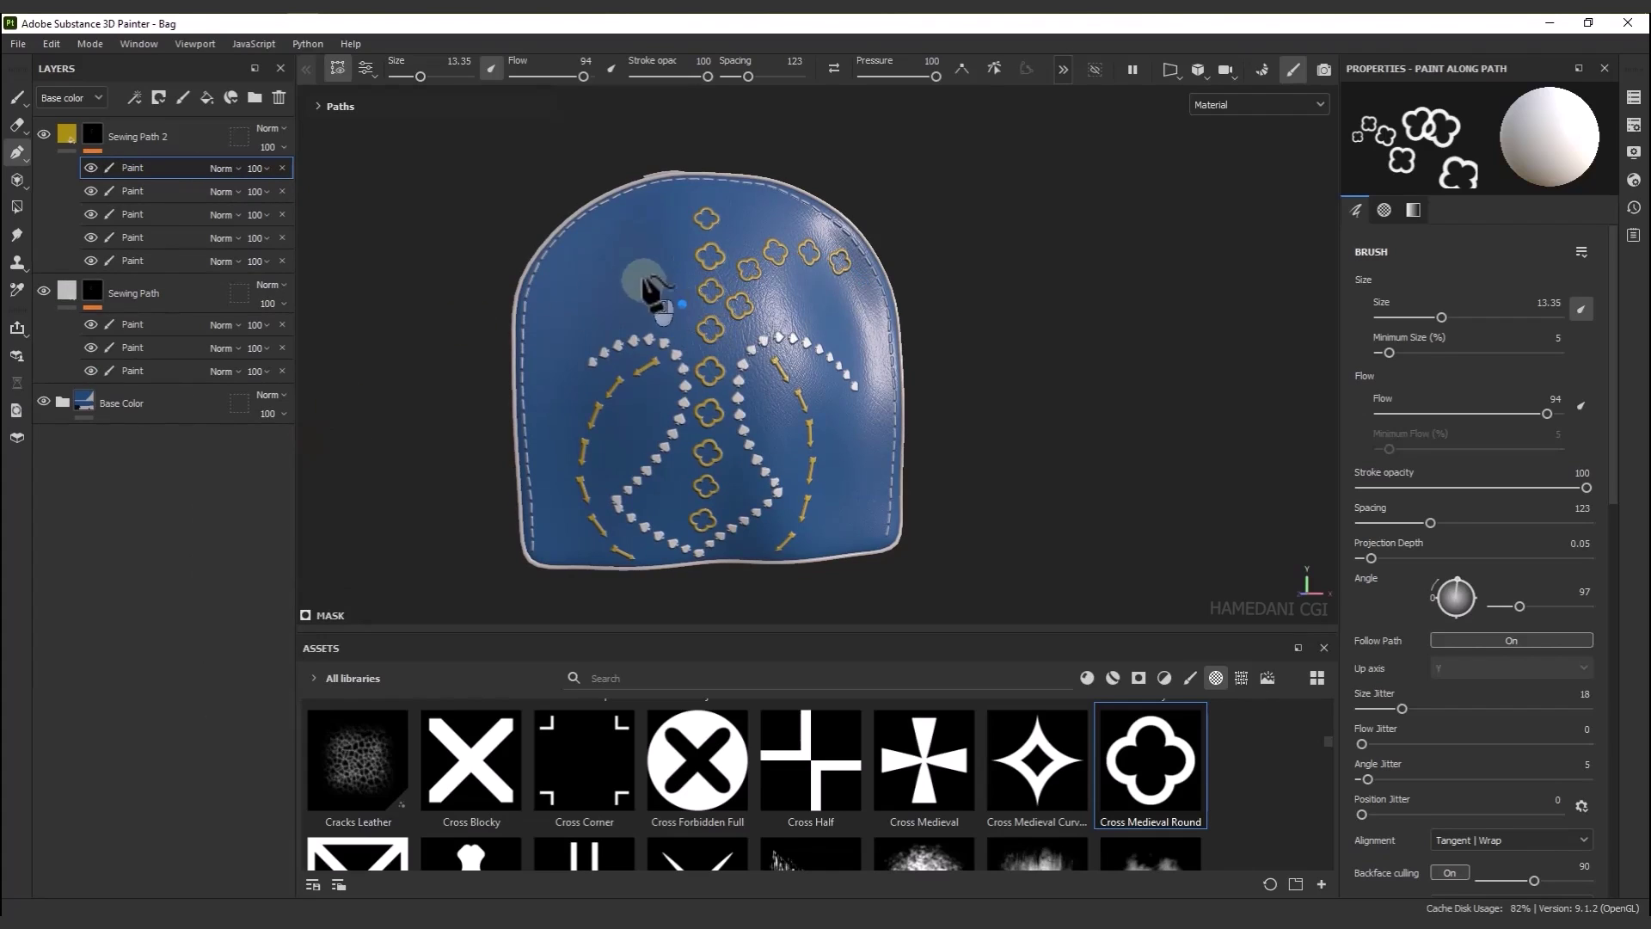
pyautogui.click(615, 247)
pyautogui.click(558, 275)
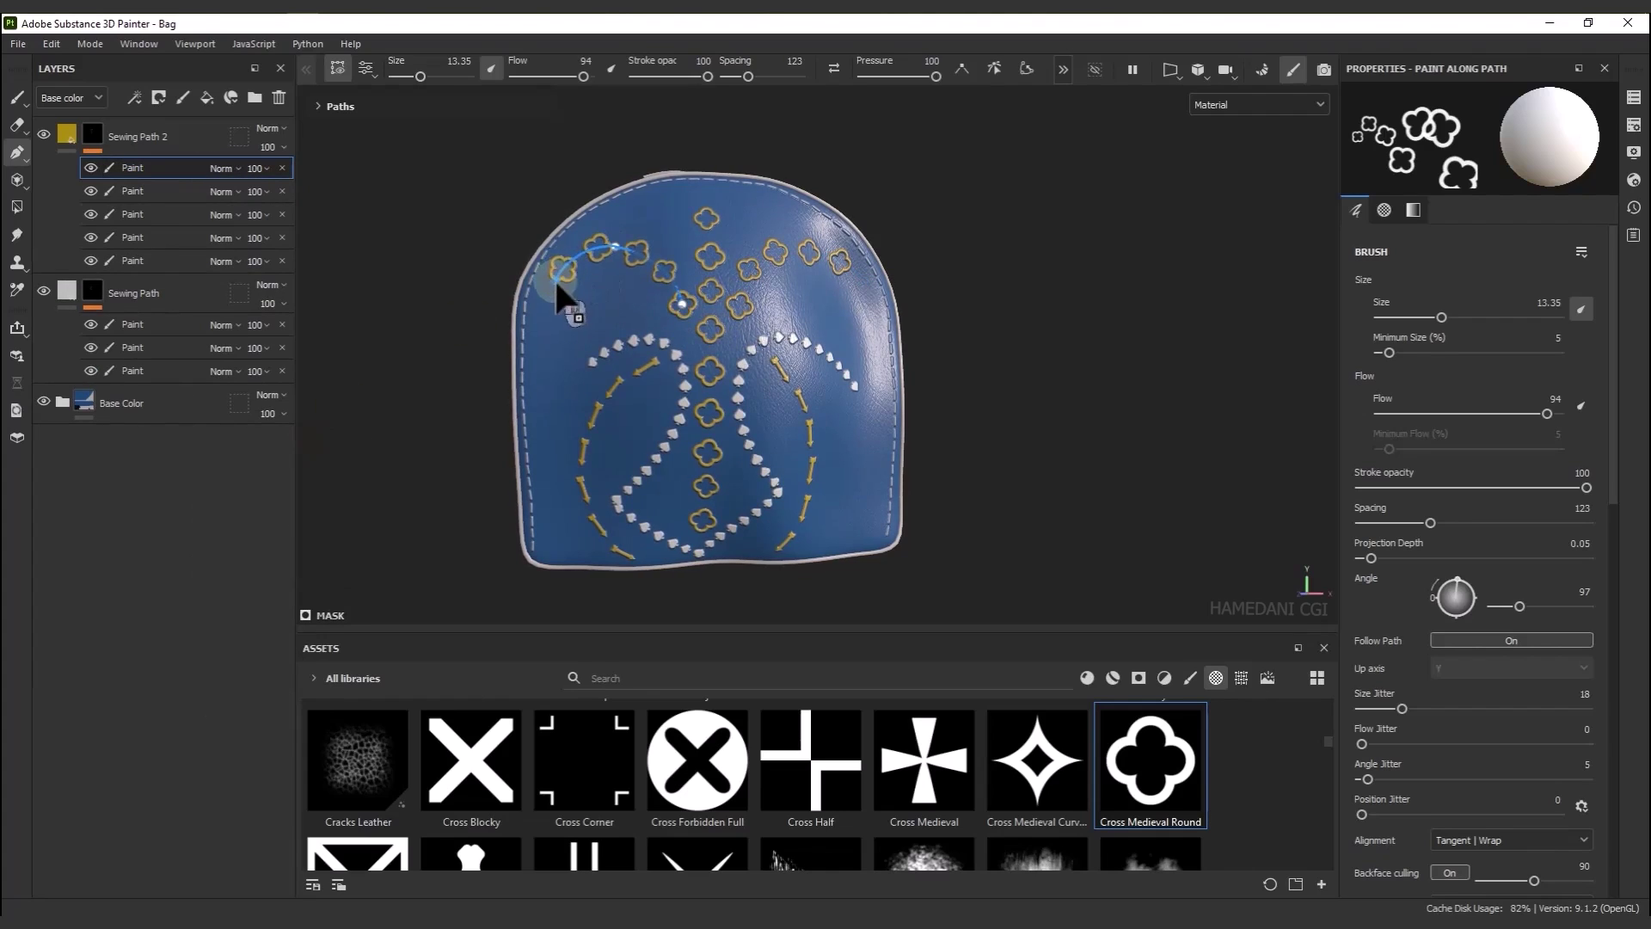
# Select the right cross arc's paint effect and fine-tune the positions of its middle and outer points
pyautogui.moveTo(862, 449)
pyautogui.keyDown('alt'); pyautogui.mouseDown()
pyautogui.moveTo(688, 448)
pyautogui.moveTo(951, 442)
pyautogui.moveTo(693, 436)
pyautogui.moveTo(765, 421)
pyautogui.moveTo(576, 447)
pyautogui.moveTo(718, 443)
pyautogui.mouseUp(); pyautogui.keyUp('alt')
pyautogui.click(138, 191)
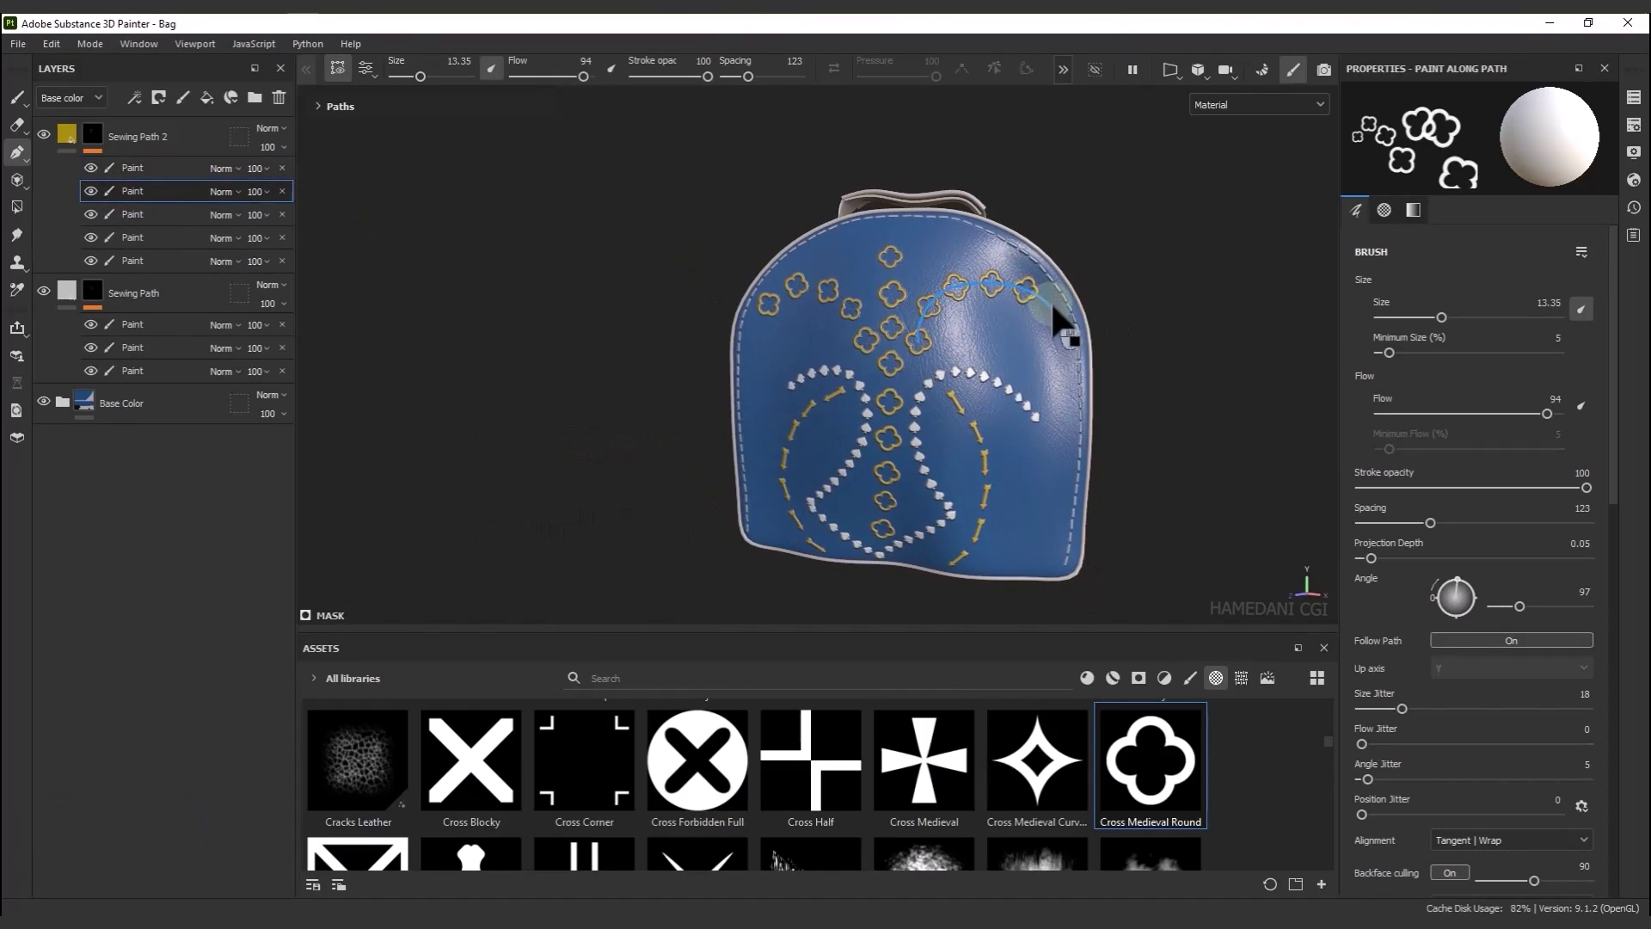
pyautogui.click(1053, 306)
pyautogui.moveTo(956, 288); pyautogui.dragTo(952, 280)
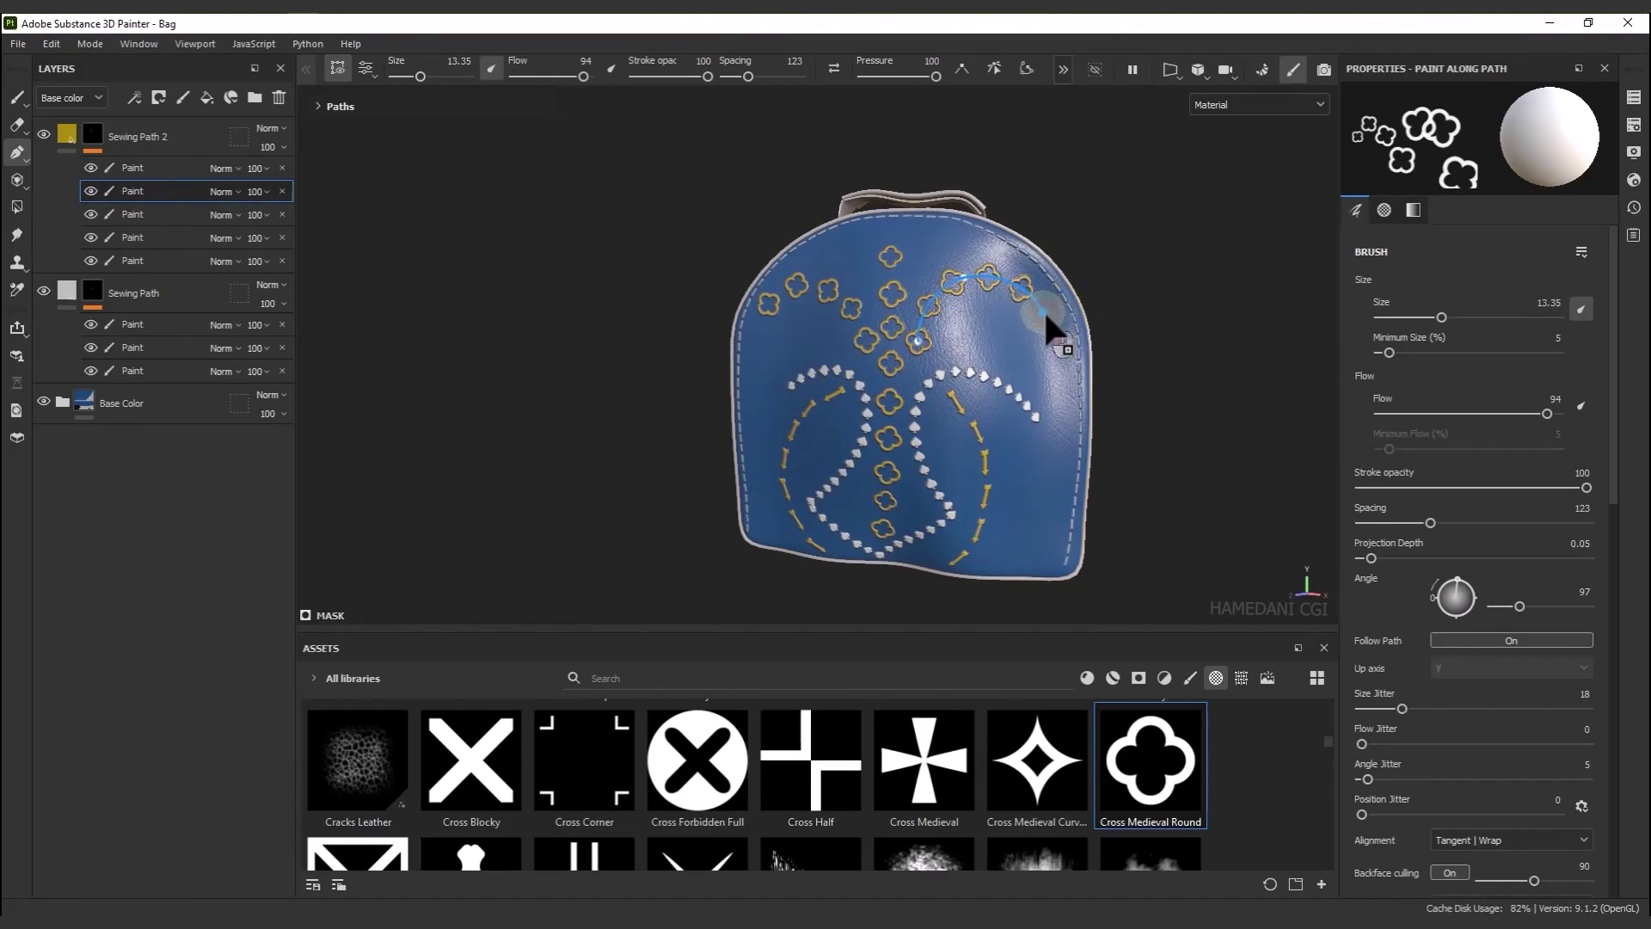
pyautogui.moveTo(1045, 313)
pyautogui.mouseDown()
pyautogui.moveTo(952, 372)
pyautogui.moveTo(895, 380)
pyautogui.moveTo(825, 335)
pyautogui.mouseUp()
pyautogui.click(148, 216)
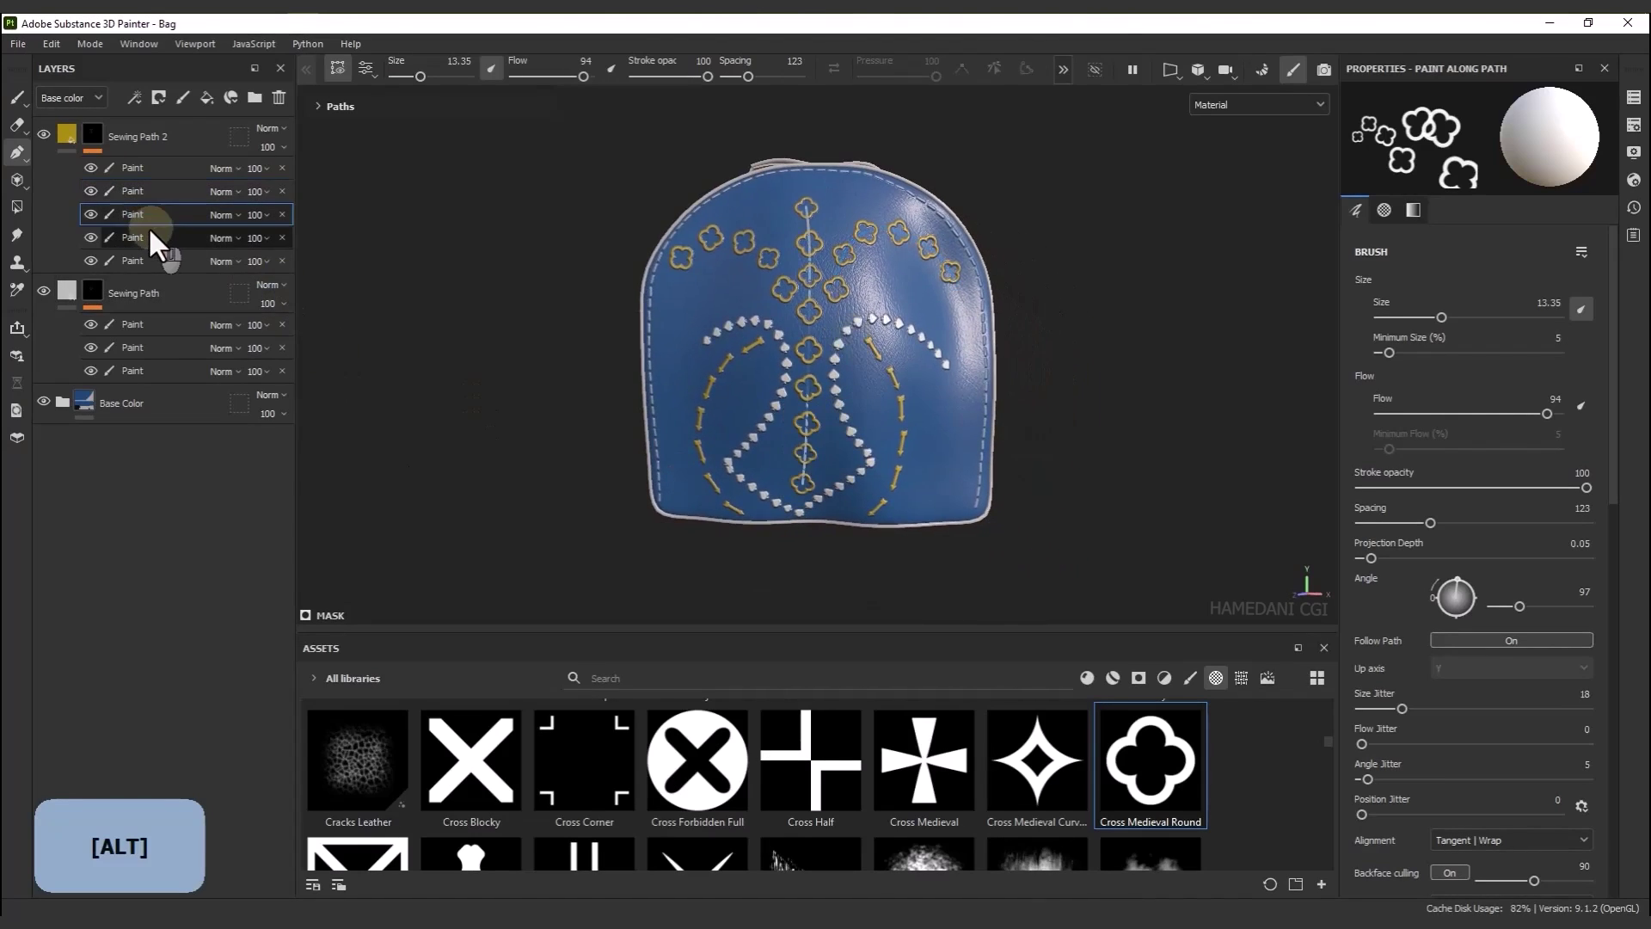
pyautogui.click(150, 347)
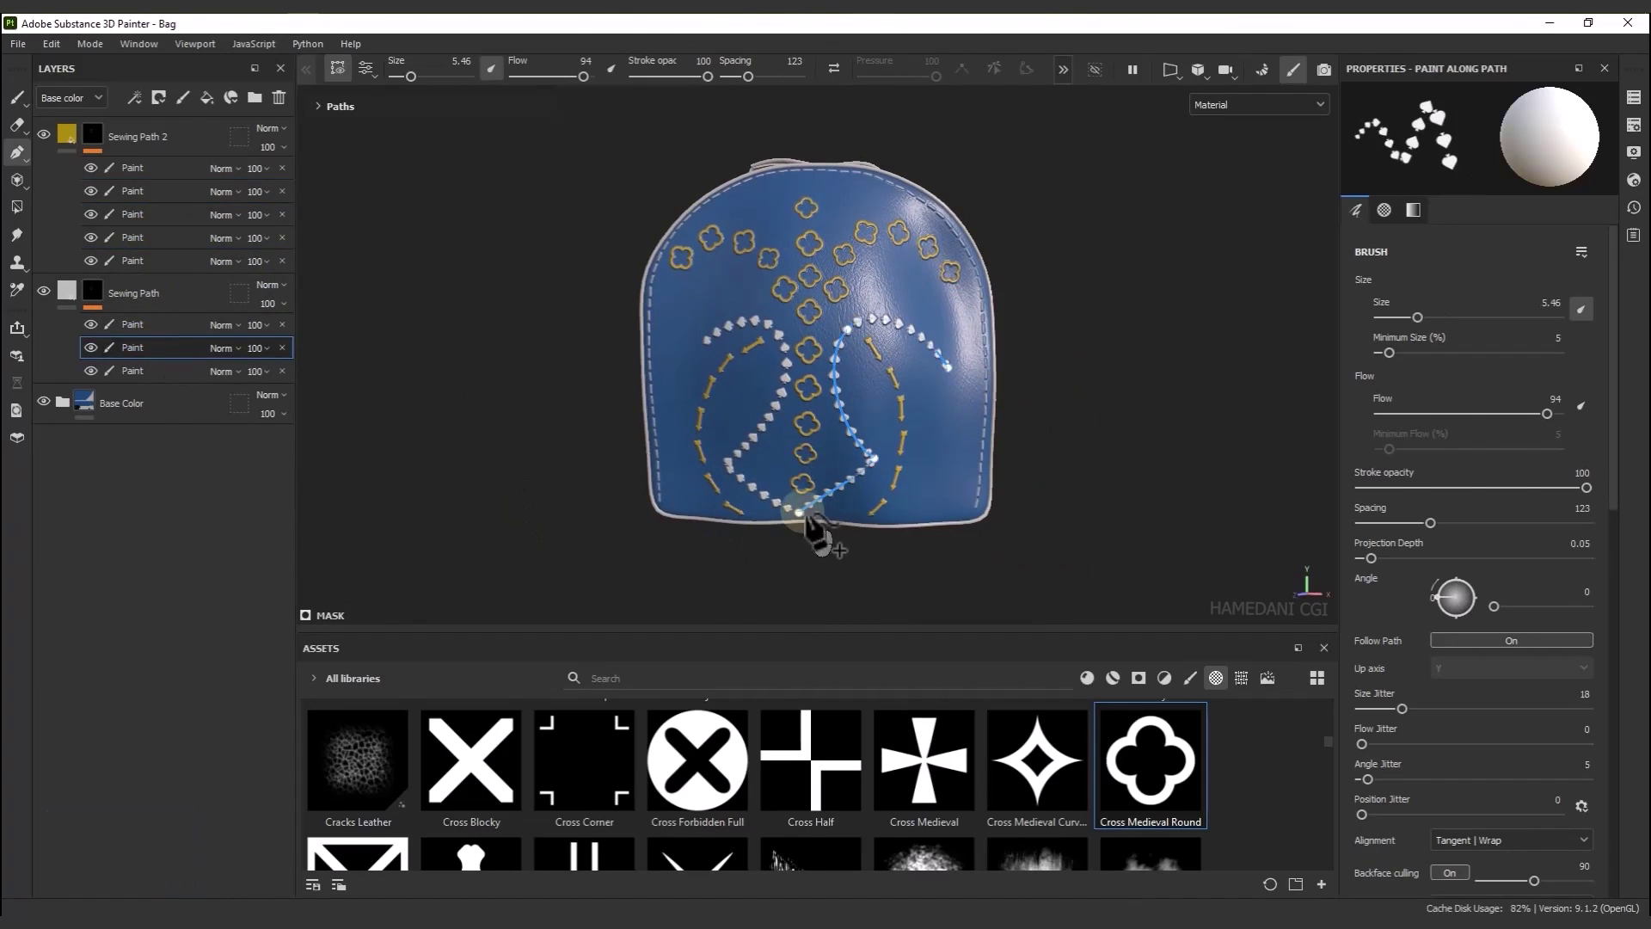
# Add a fourth paint effect to the Sewing Path mask and choose the Shape Capsule alpha for its brush
pyautogui.moveTo(795, 514); pyautogui.dragTo(608, 413)
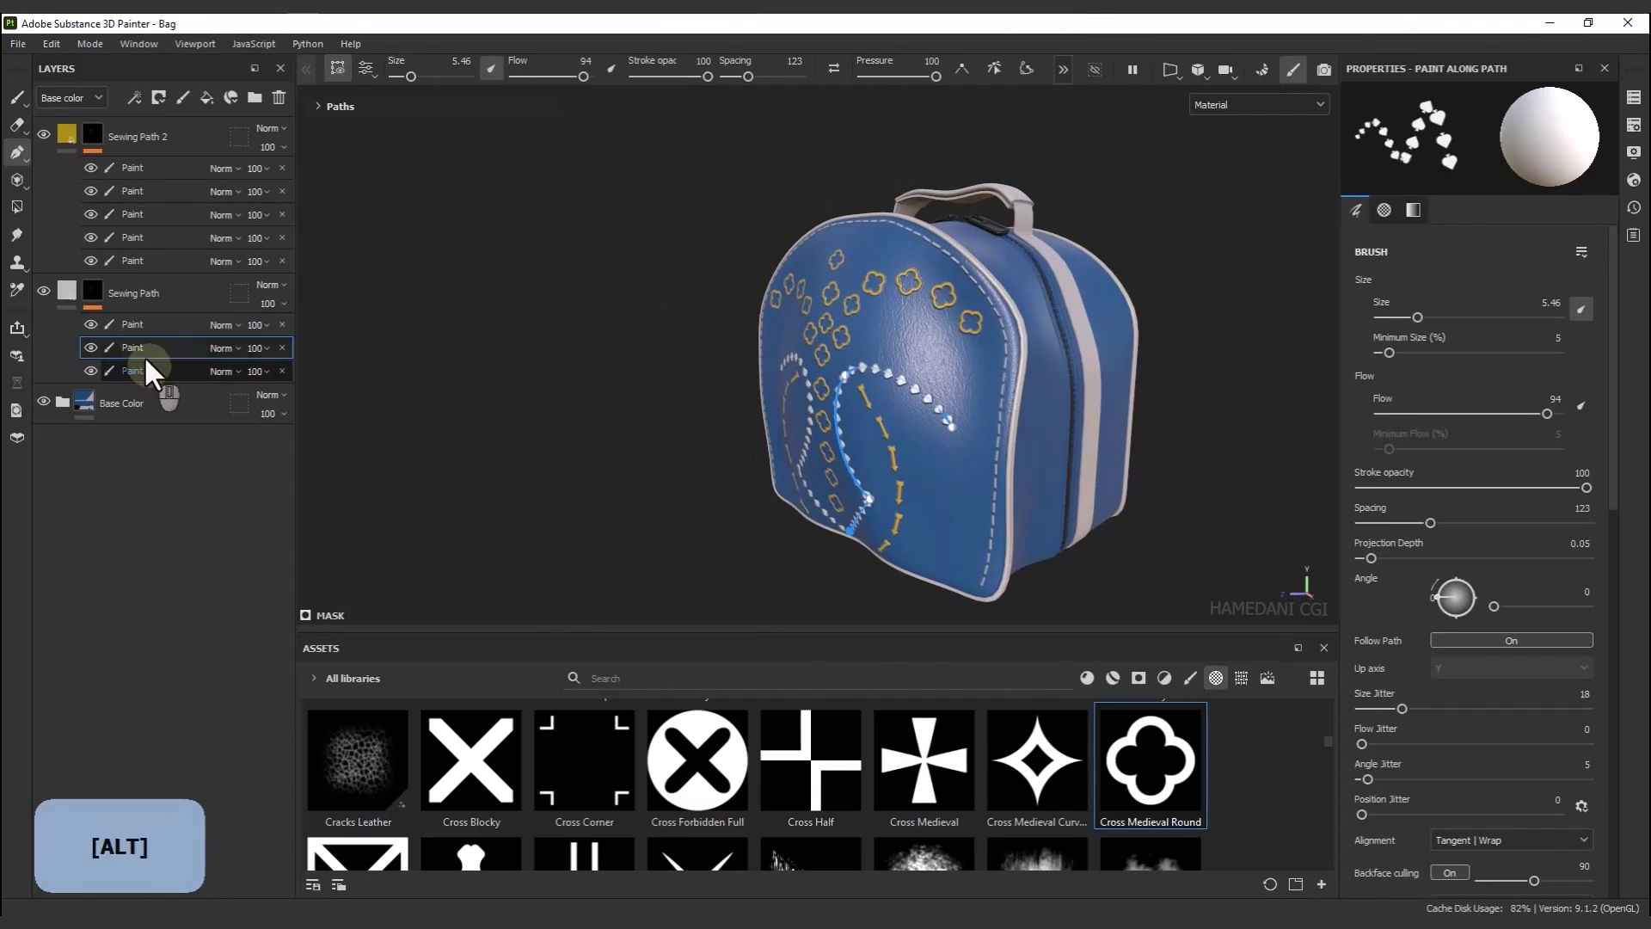
pyautogui.click(138, 325)
pyautogui.rightClick(139, 325)
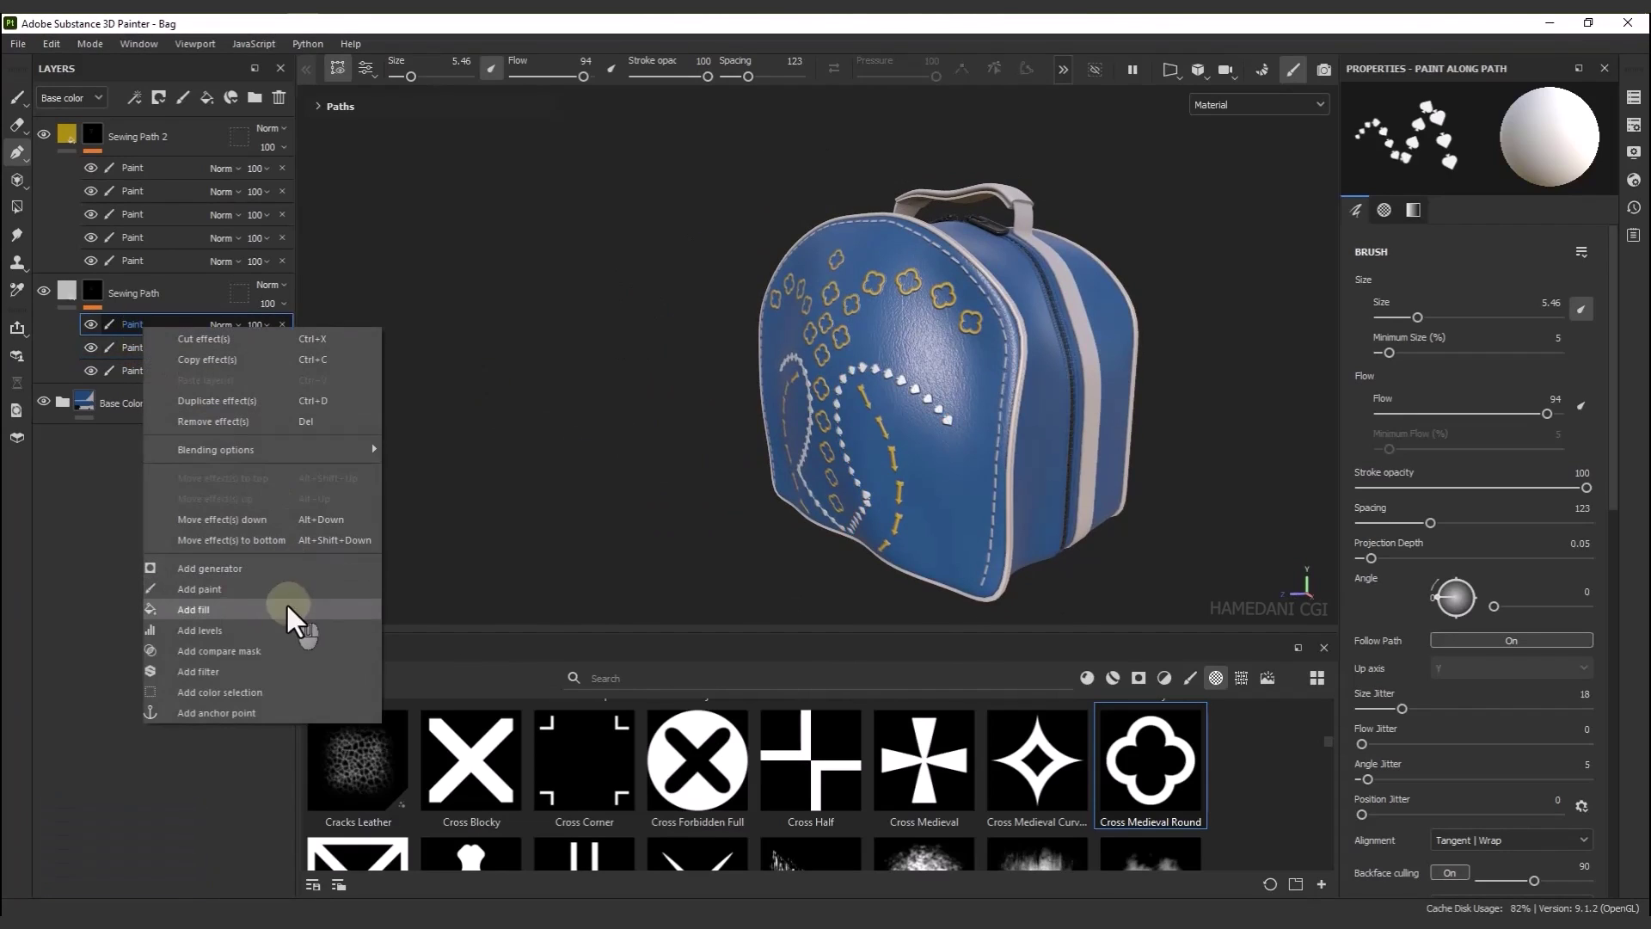
pyautogui.click(280, 590)
pyautogui.moveTo(928, 545)
pyautogui.keyDown('alt'); pyautogui.mouseDown()
pyautogui.moveTo(685, 490)
pyautogui.moveTo(768, 561)
pyautogui.mouseUp(); pyautogui.keyUp('alt')
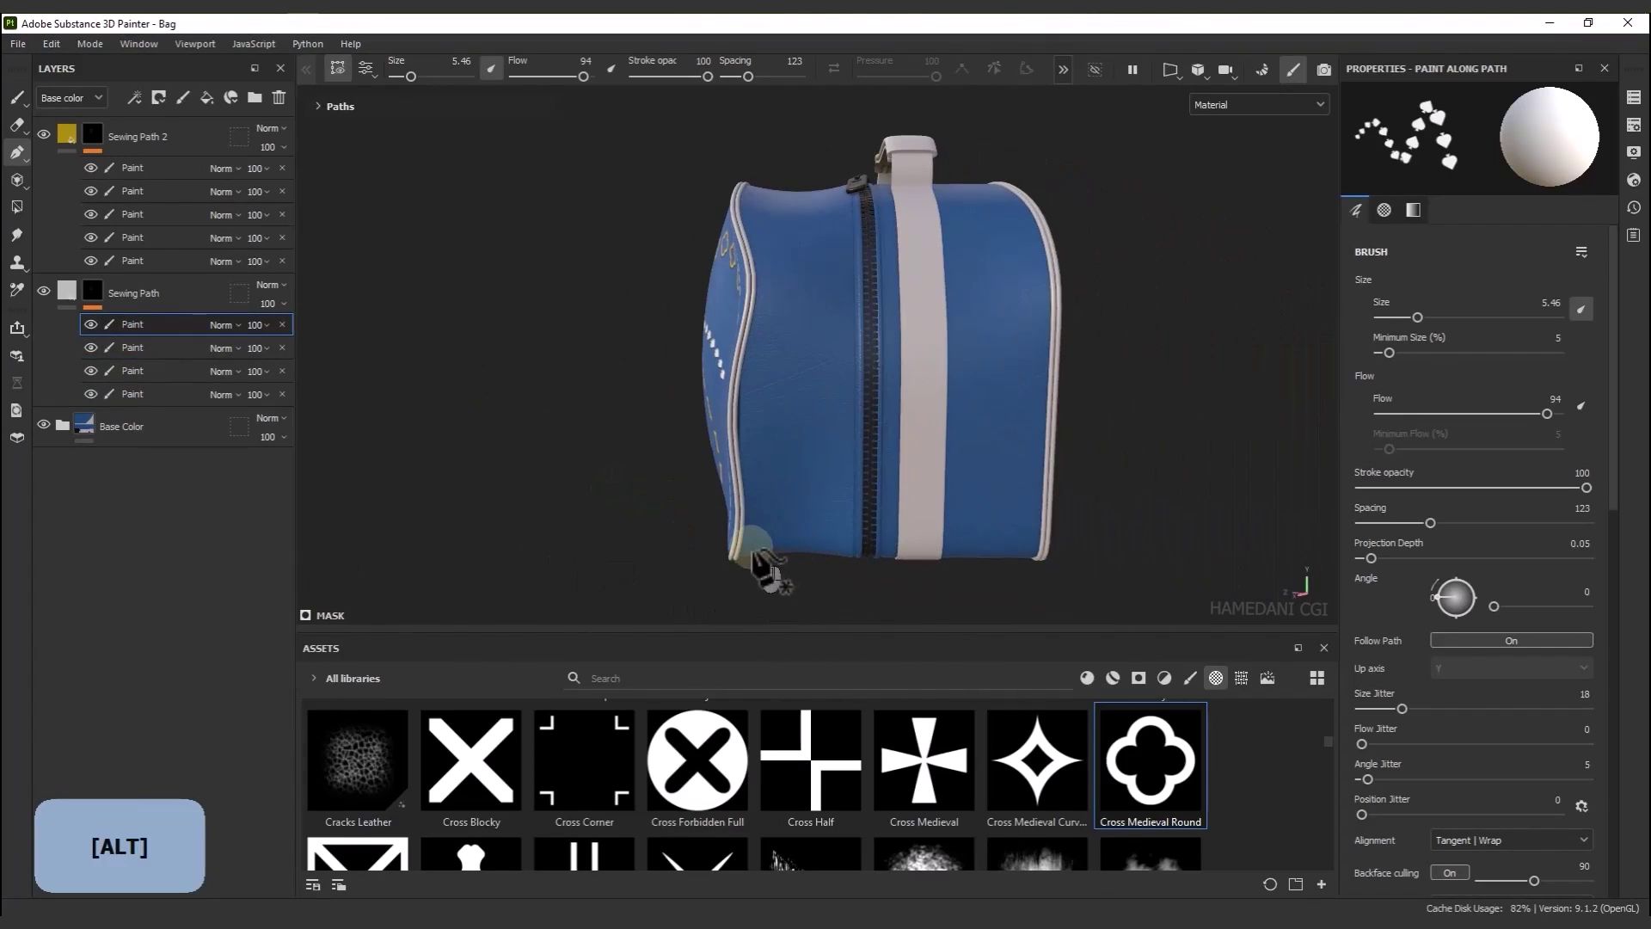
pyautogui.click(737, 675)
pyautogui.write('ca')
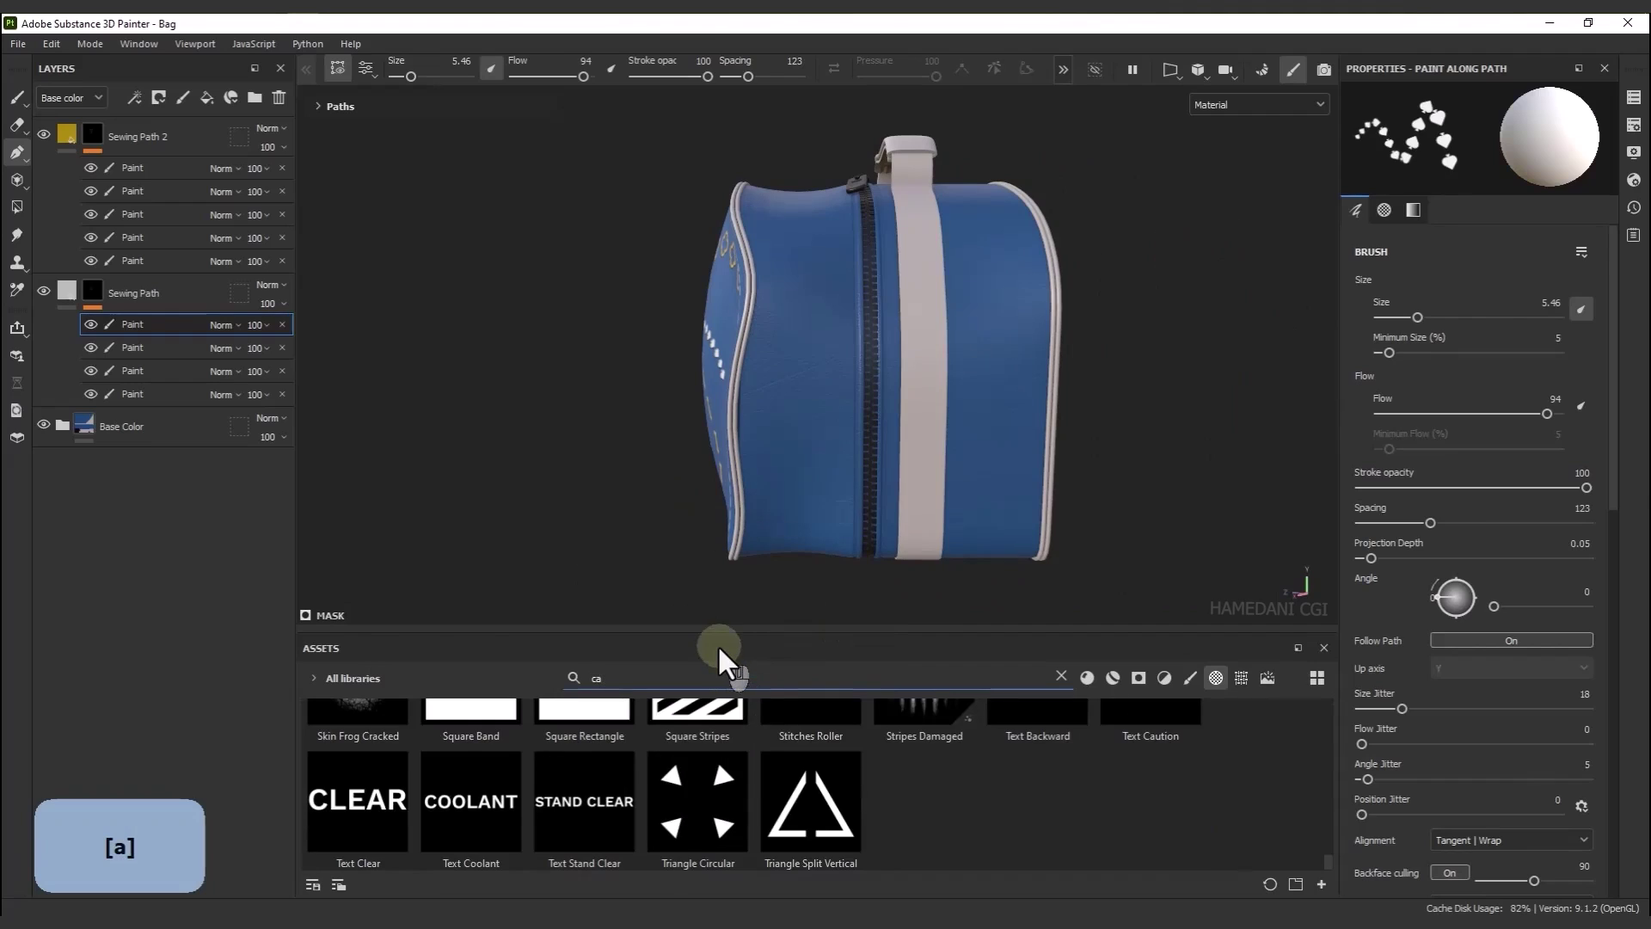
pyautogui.write('p')
pyautogui.click(925, 761)
# Draw a capsule stitch path on the bag's side just behind the front piping, from one bottom corner over the top to the other
pyautogui.click(755, 545)
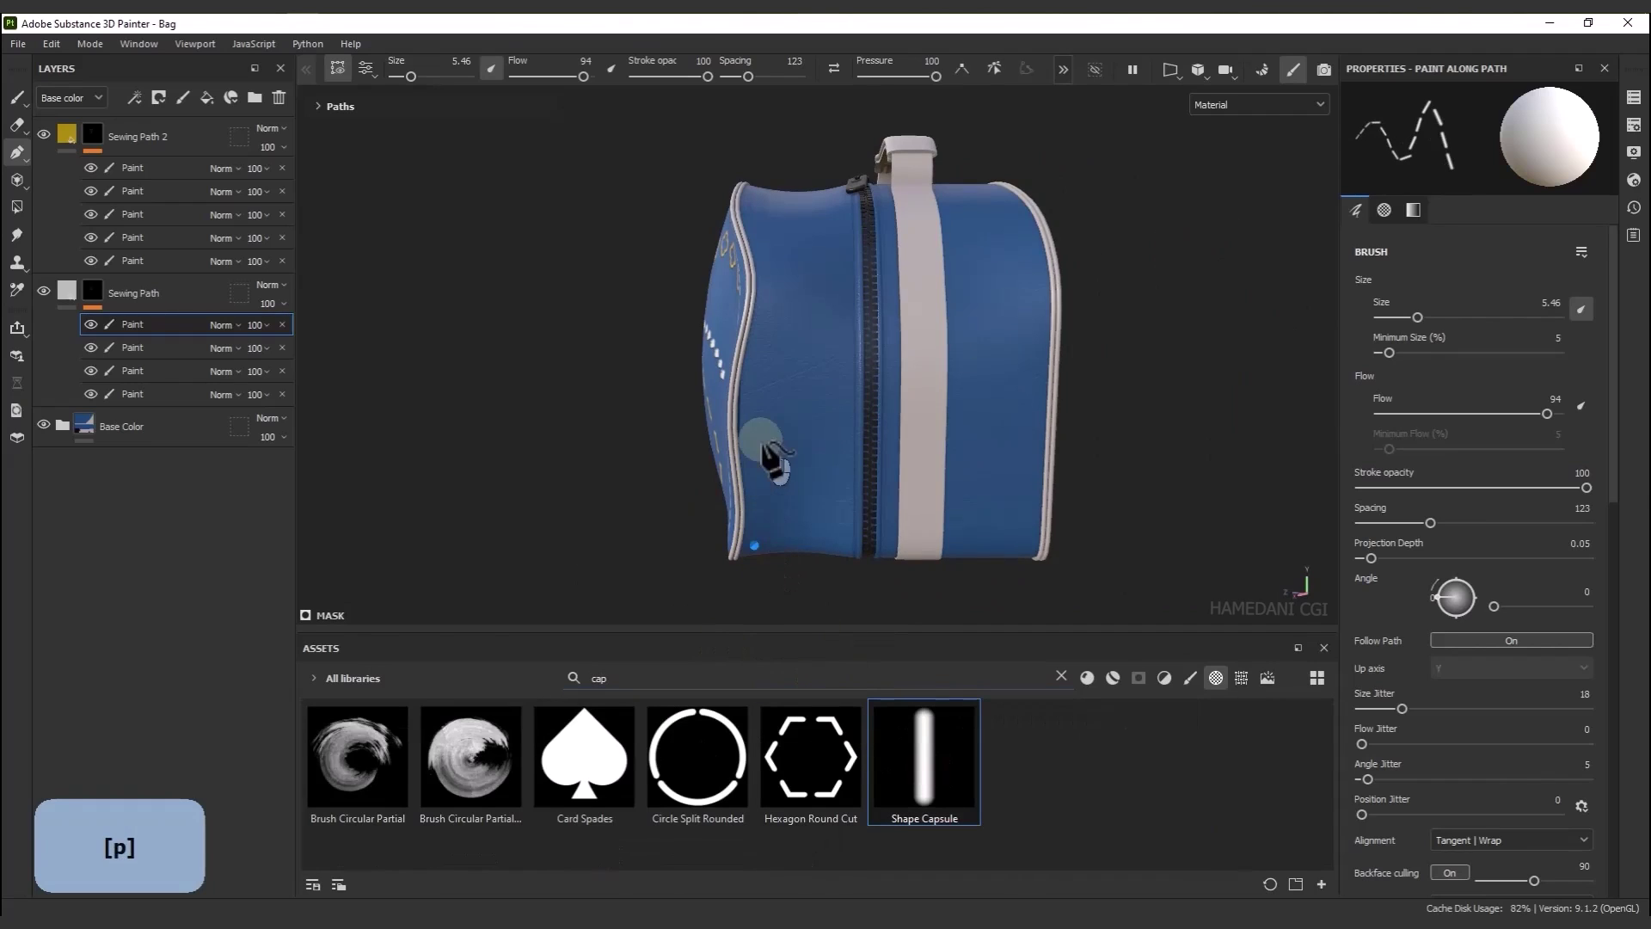
pyautogui.press('ctrl')
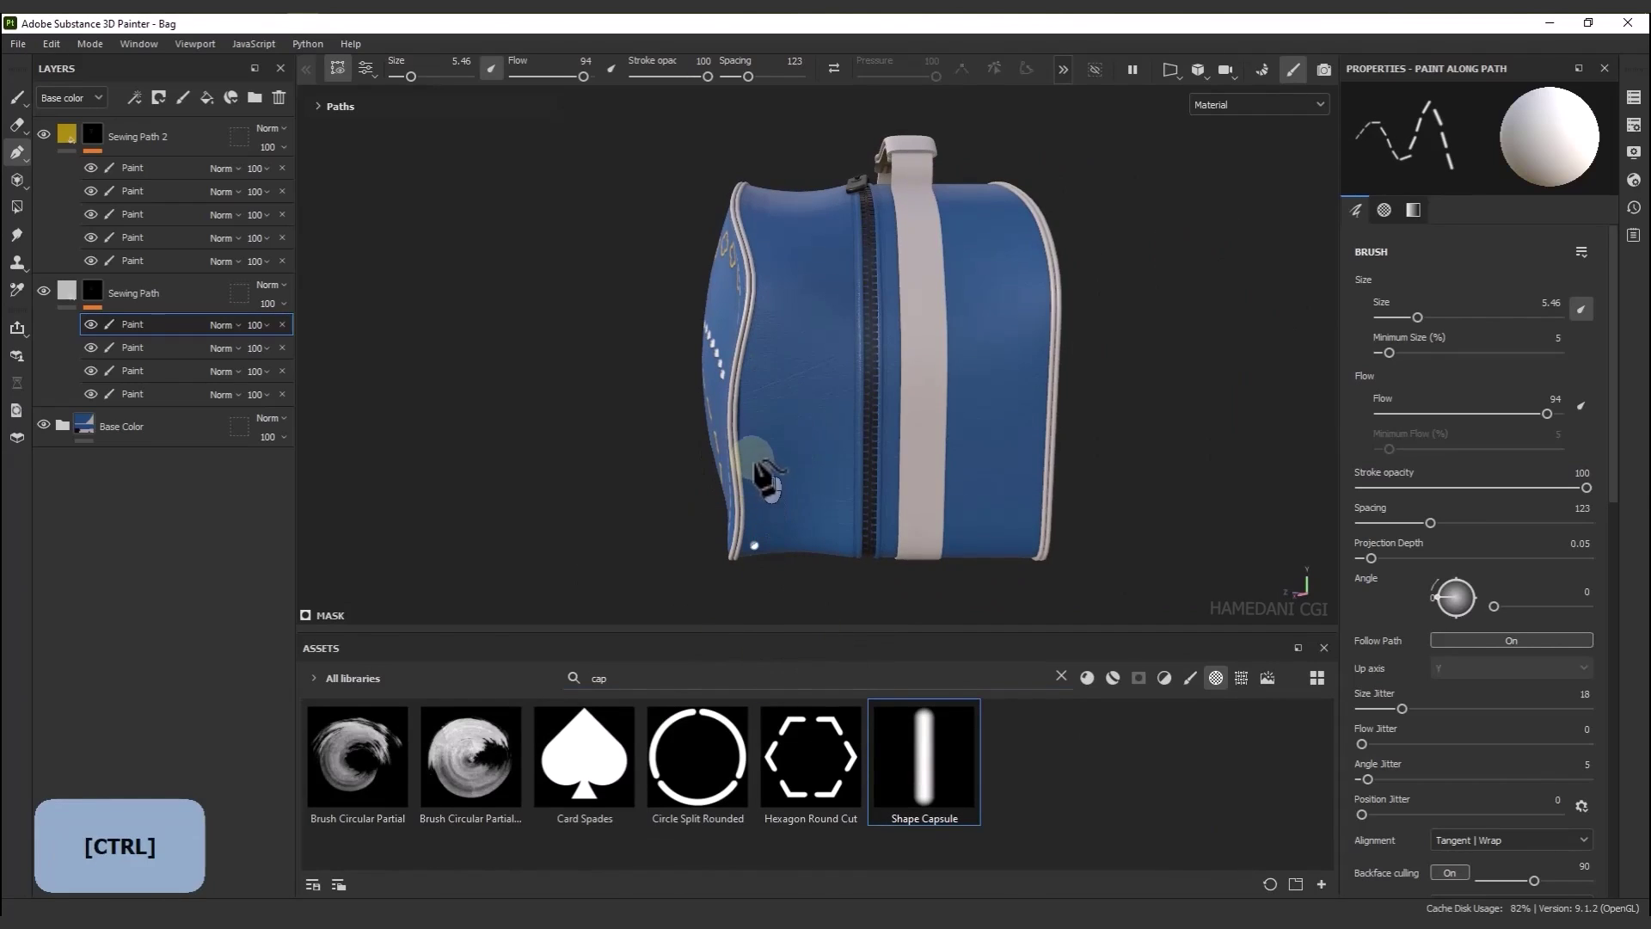
pyautogui.click(769, 294)
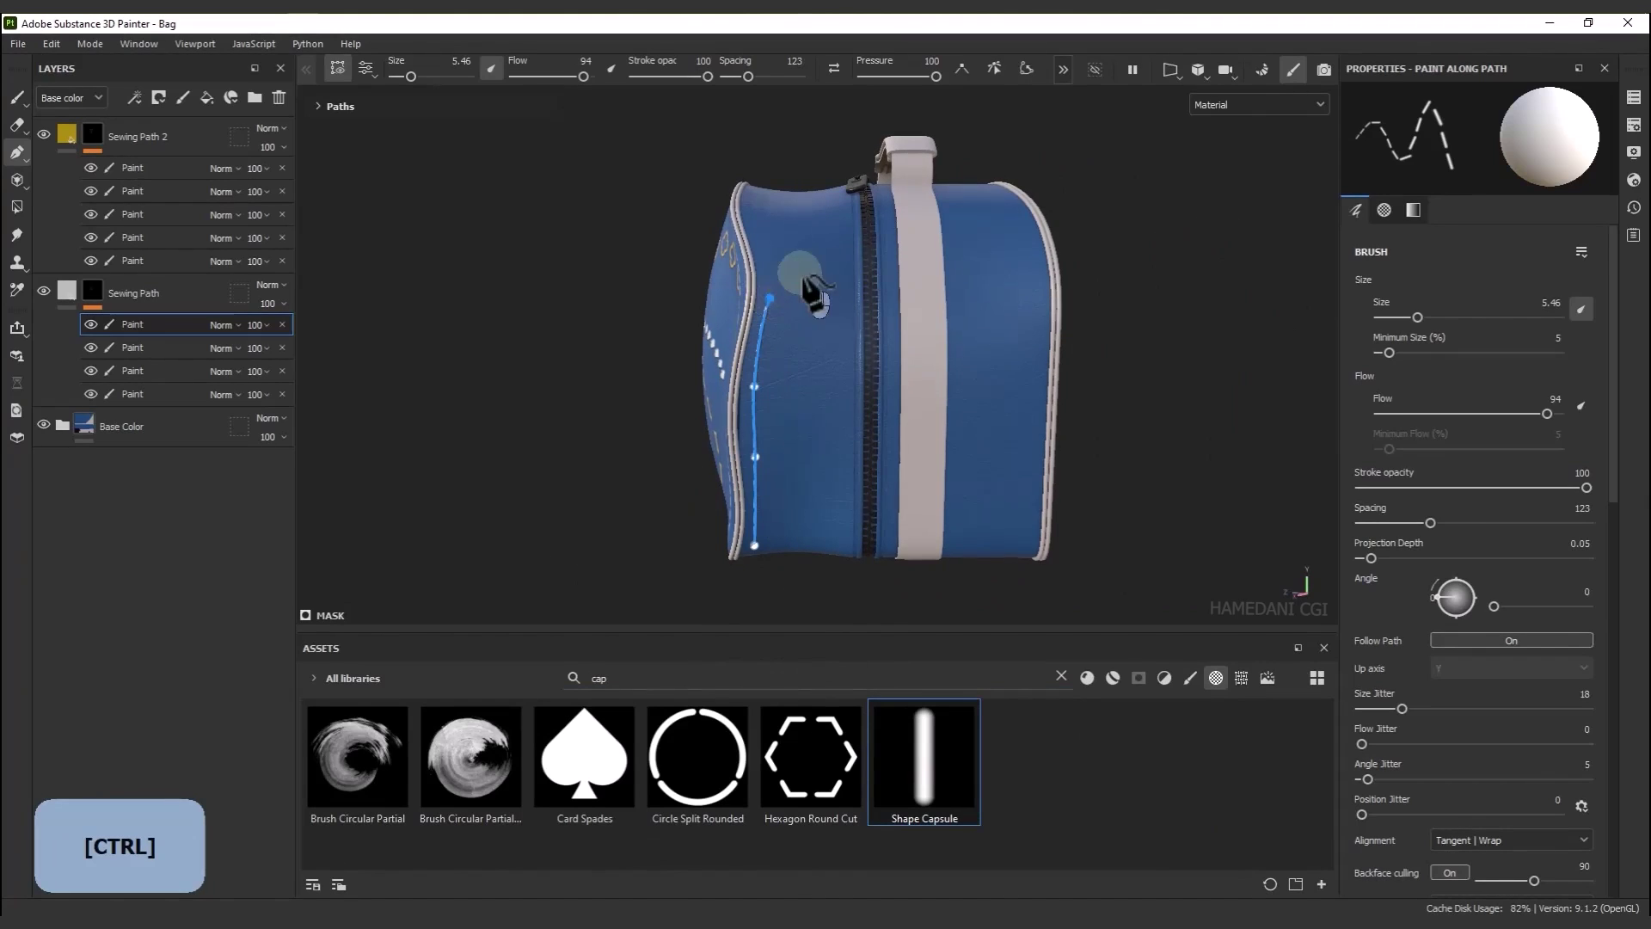
pyautogui.click(758, 225)
pyautogui.keyDown('alt'); pyautogui.moveTo(774, 237); pyautogui.dragTo(1090, 350); pyautogui.keyUp('alt')
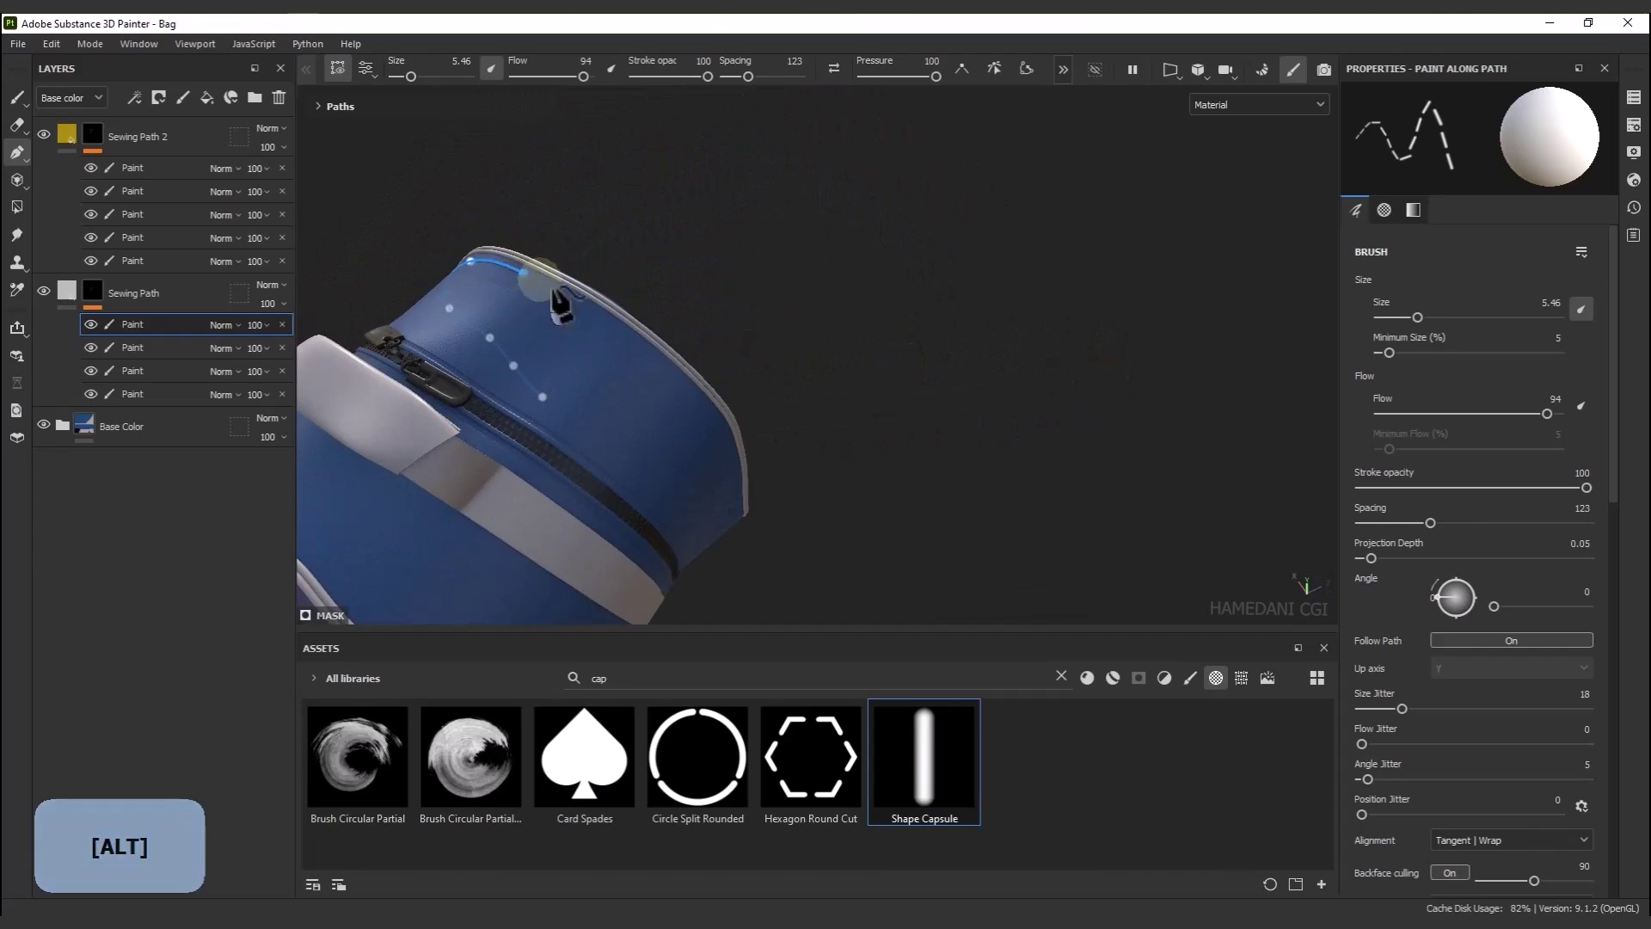
pyautogui.keyDown('alt'); pyautogui.moveTo(685, 398); pyautogui.dragTo(590, 405); pyautogui.keyUp('alt')
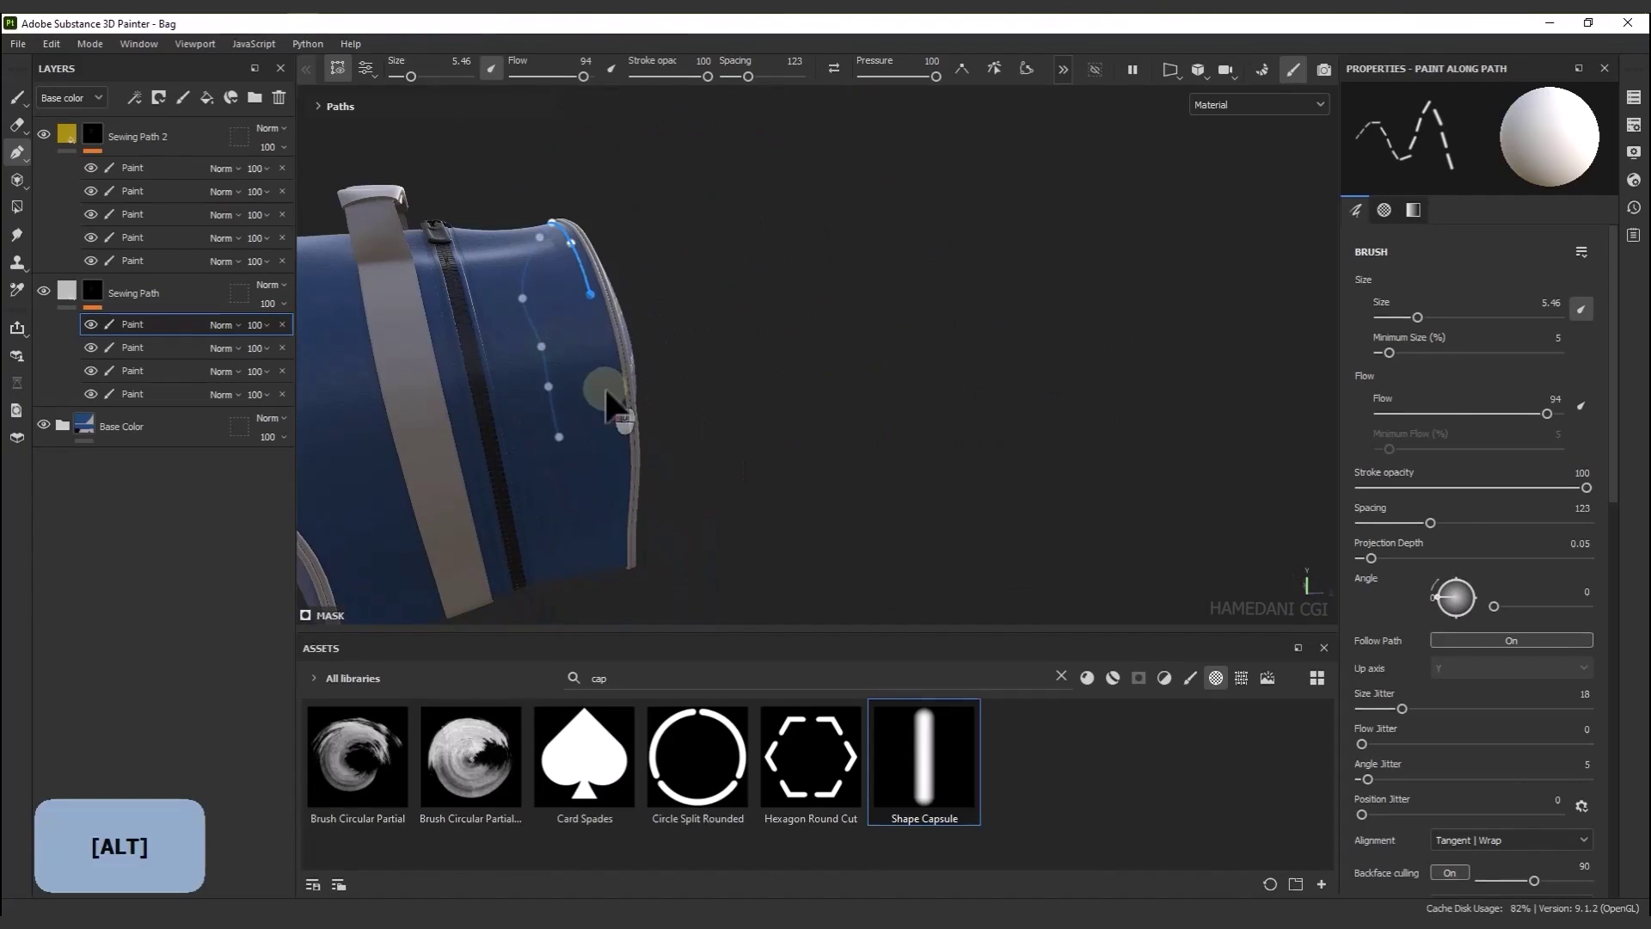
pyautogui.keyDown('alt'); pyautogui.moveTo(607, 553); pyautogui.dragTo(606, 365); pyautogui.keyUp('alt')
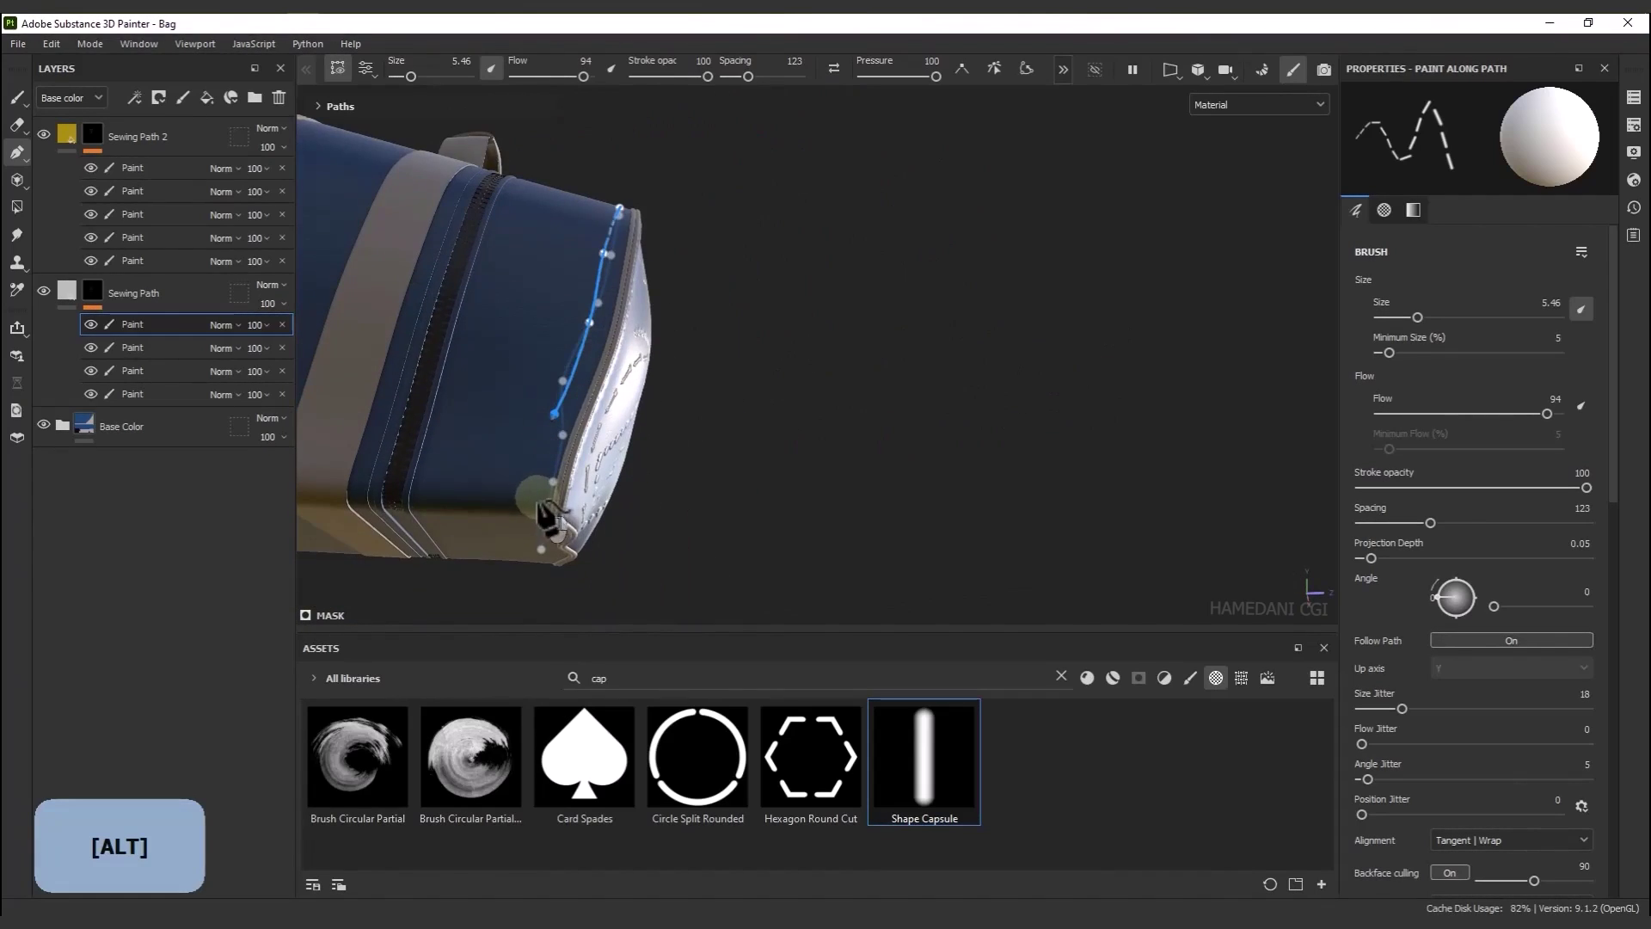
pyautogui.keyDown('alt'); pyautogui.moveTo(545, 508); pyautogui.dragTo(311, 376); pyautogui.keyUp('alt')
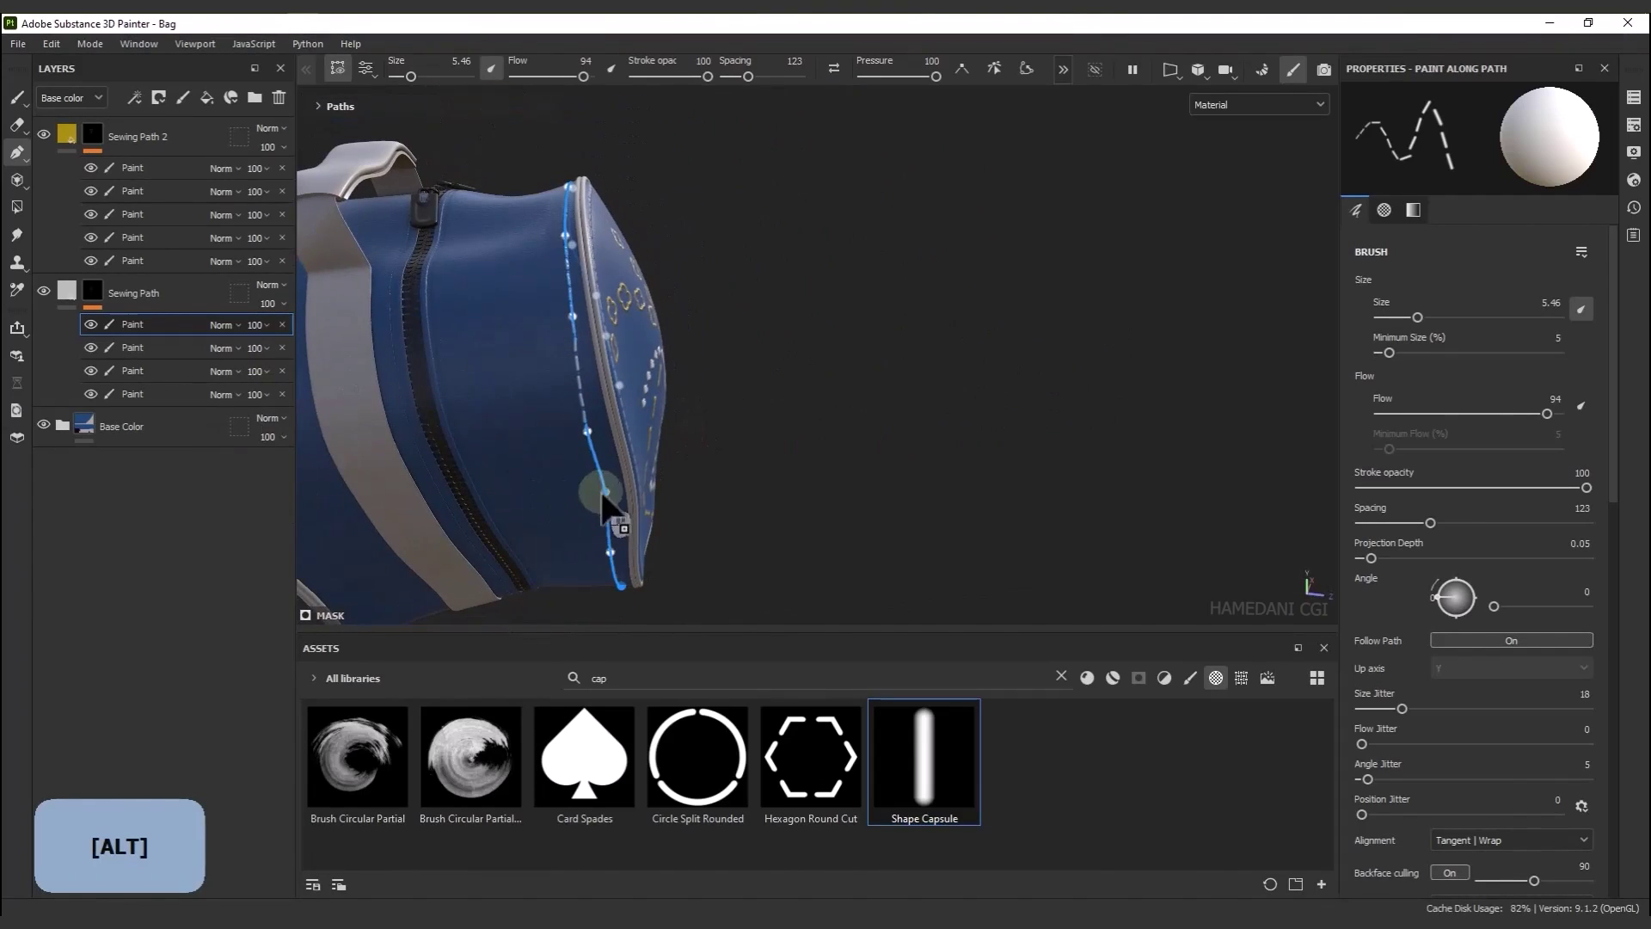
# Adjust the side stitch path's points so it follows the front piping evenly on both sides
pyautogui.moveTo(620, 552); pyautogui.dragTo(622, 552)
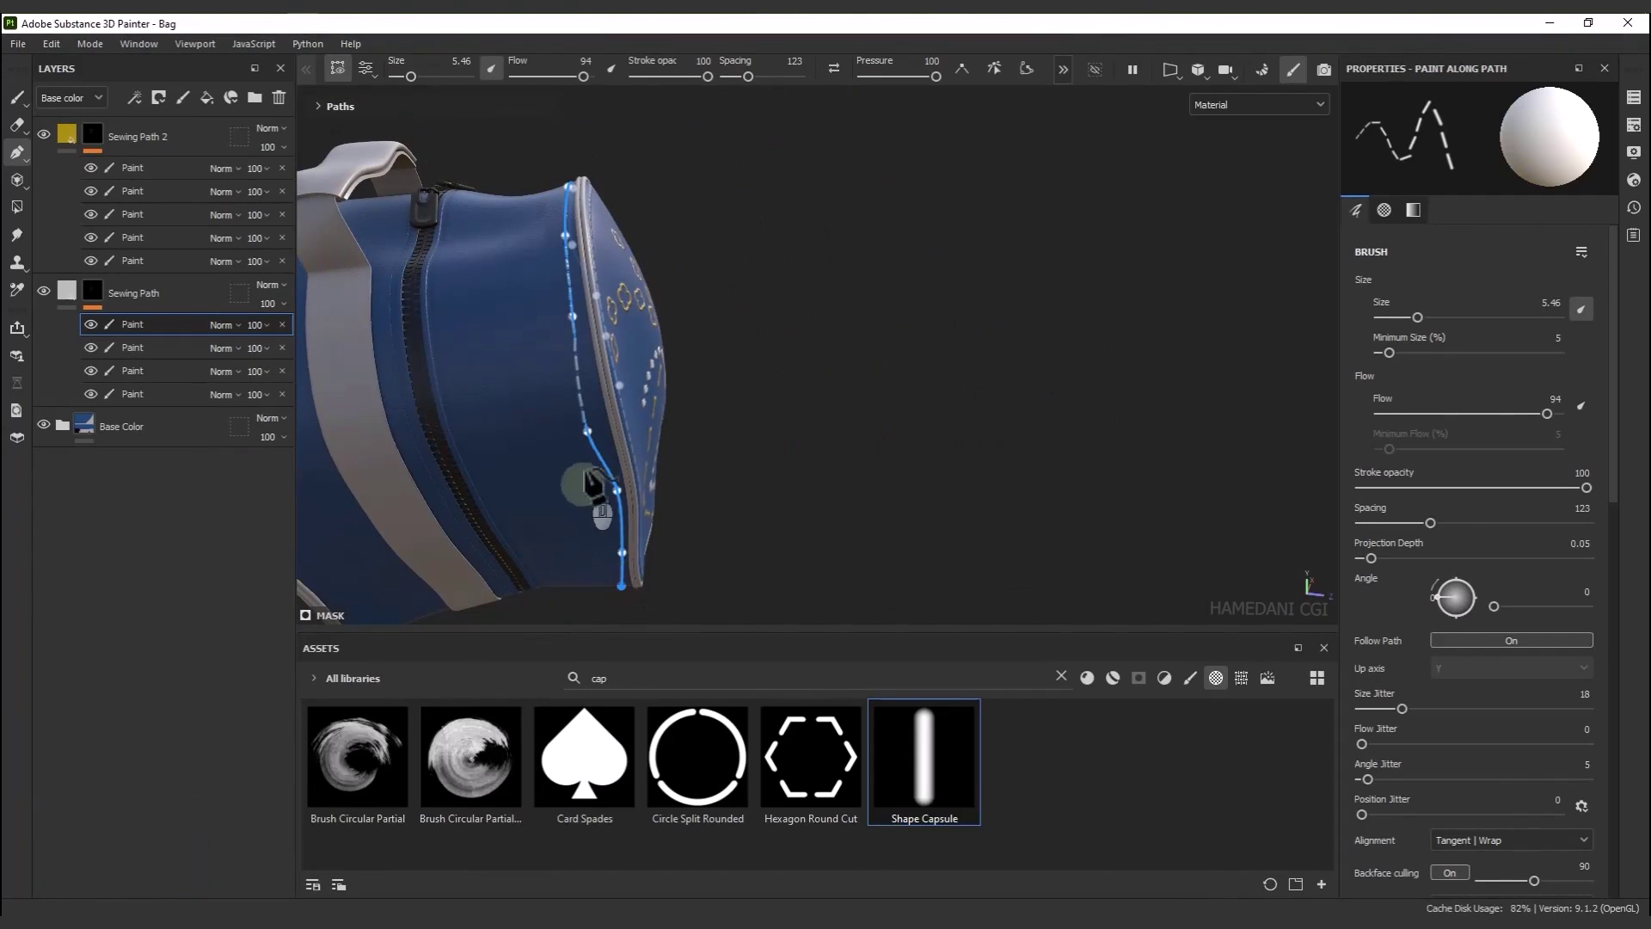
pyautogui.moveTo(588, 431); pyautogui.dragTo(605, 427)
pyautogui.keyDown('alt'); pyautogui.moveTo(577, 320); pyautogui.dragTo(774, 368); pyautogui.keyUp('alt')
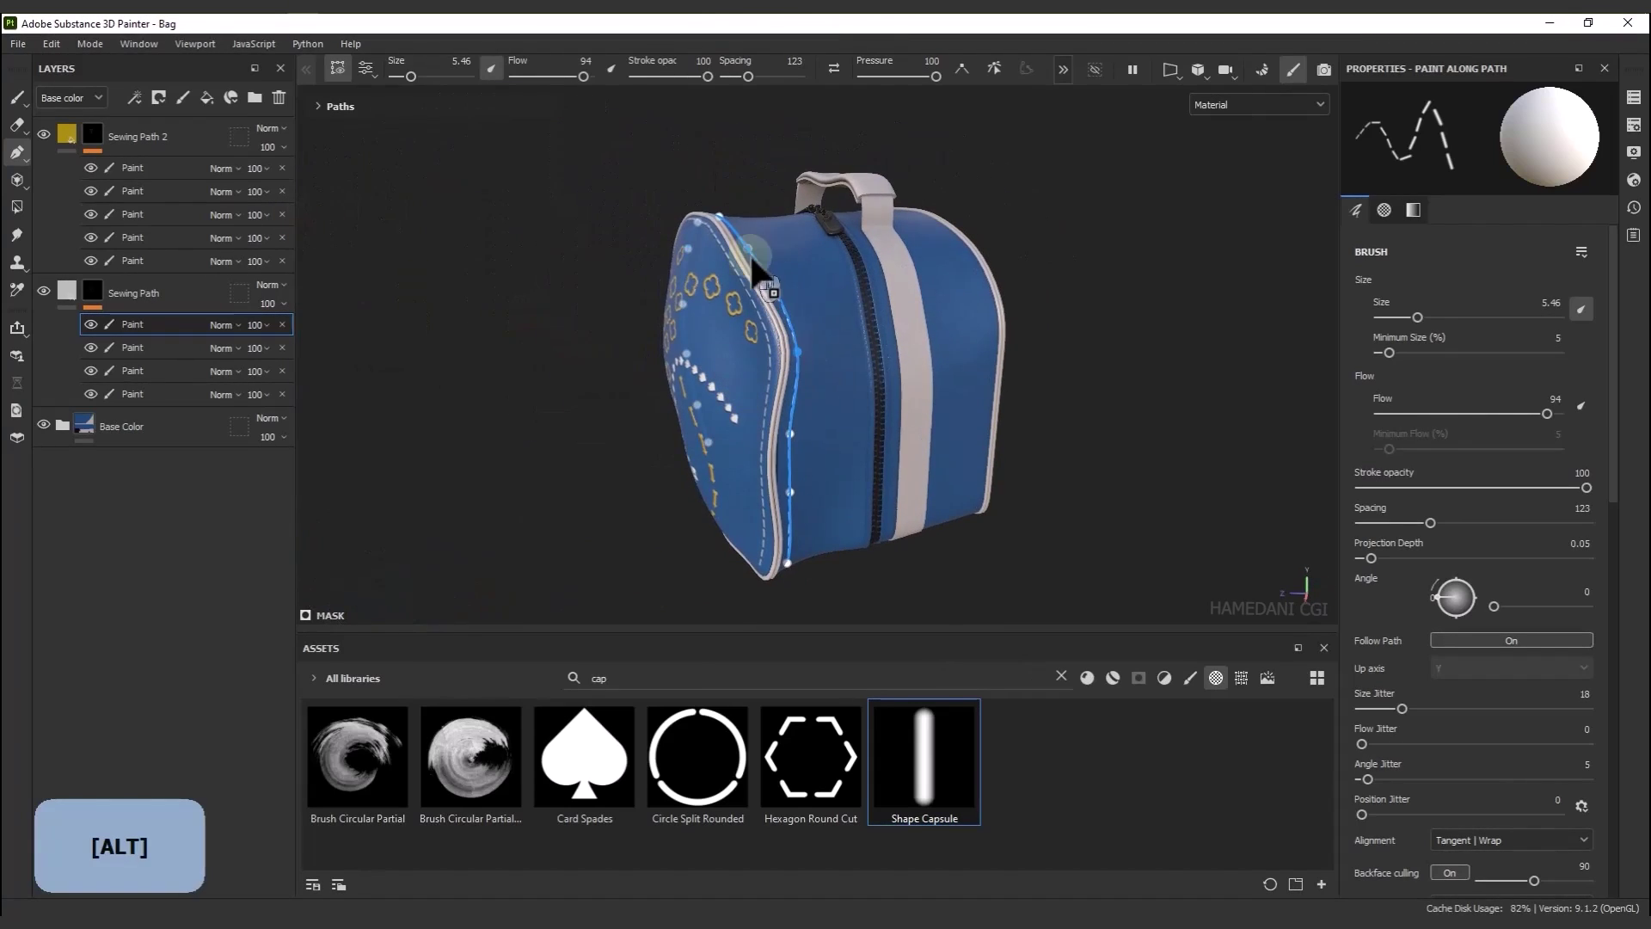
pyautogui.moveTo(749, 251); pyautogui.dragTo(759, 266)
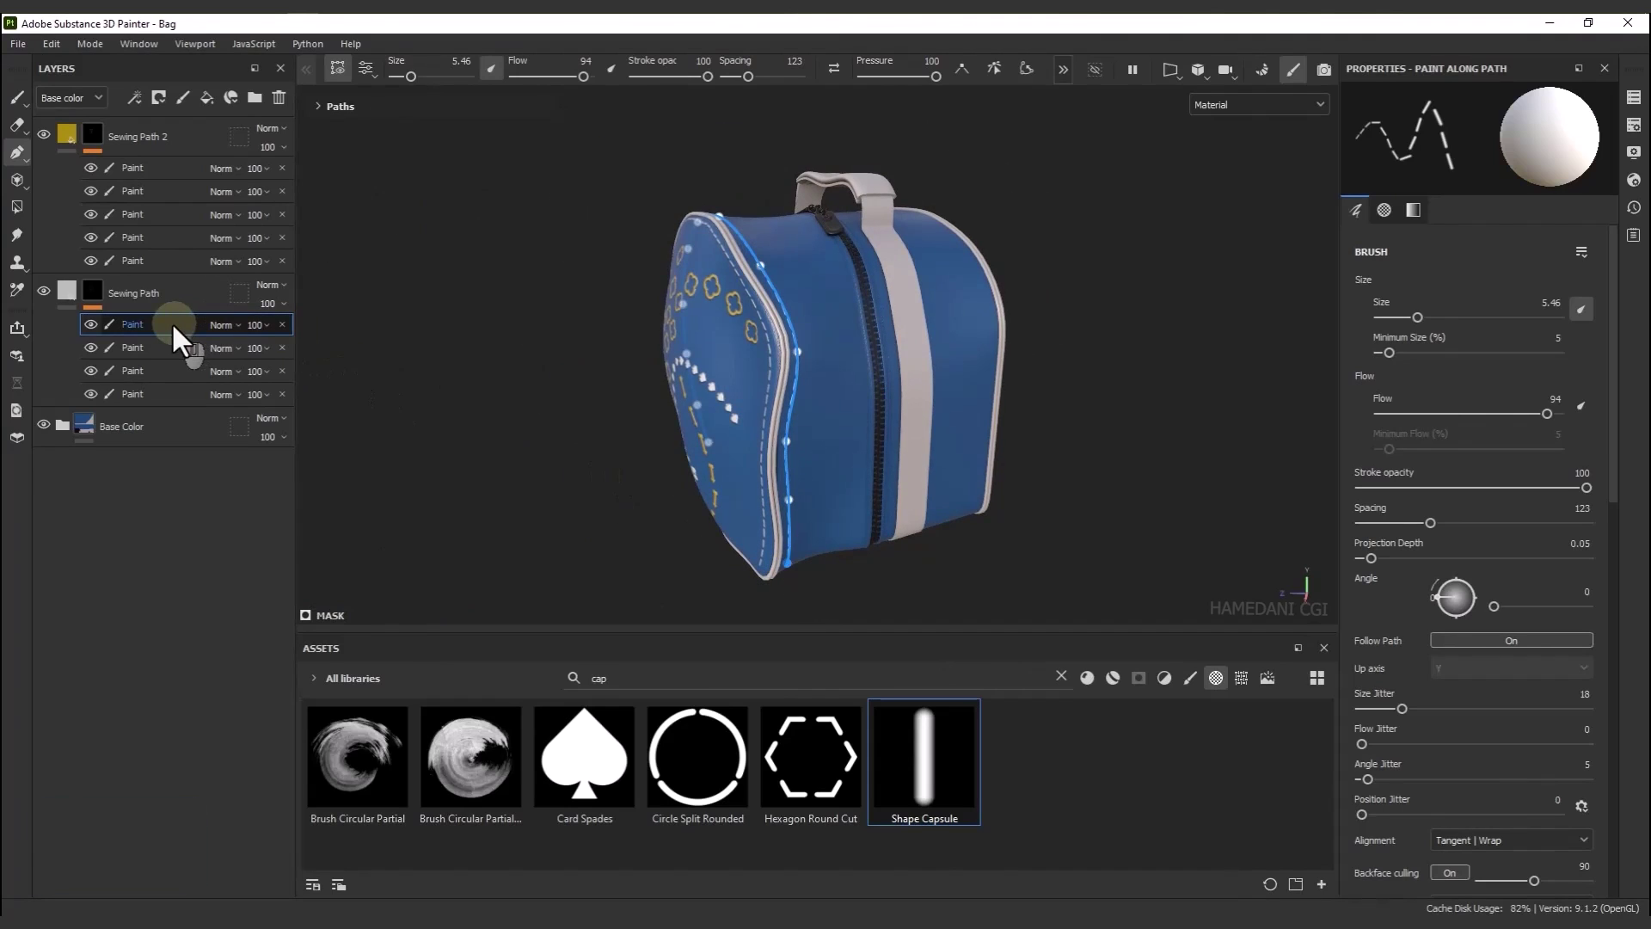
# Duplicate the side stitch path's paint effect and move the copy's lower points on the near side next to the zipper
pyautogui.hotkey('ctrl', 'd')
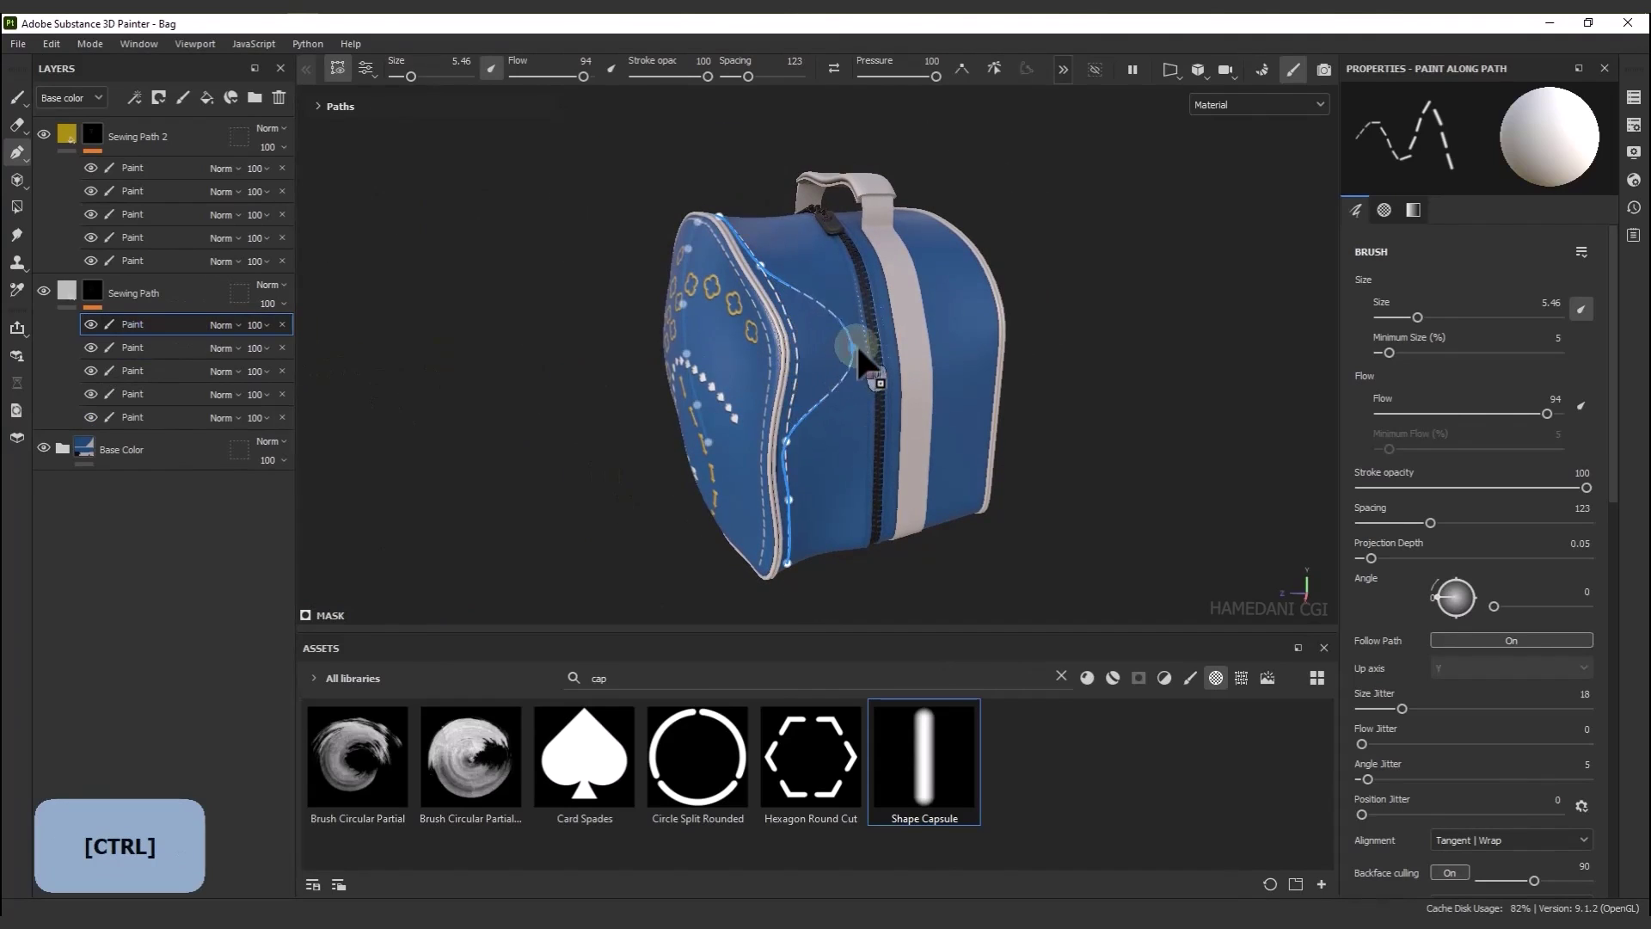
pyautogui.moveTo(786, 442); pyautogui.dragTo(853, 446)
pyautogui.moveTo(865, 343); pyautogui.dragTo(850, 336)
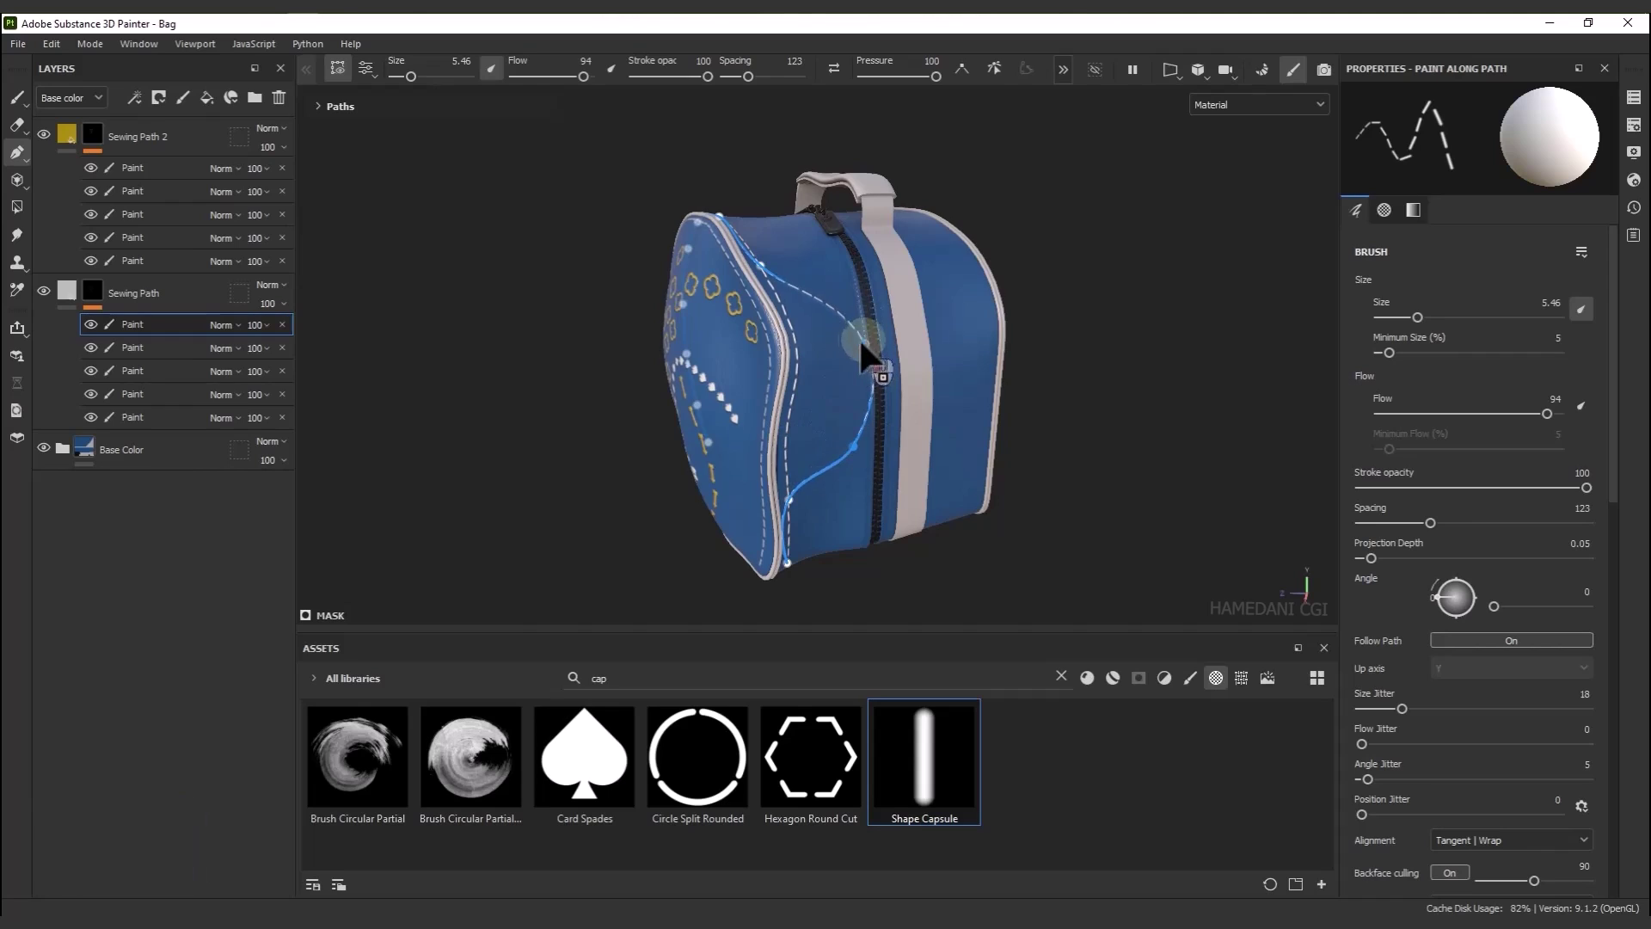
pyautogui.moveTo(788, 499); pyautogui.dragTo(855, 497)
pyautogui.moveTo(787, 563)
pyautogui.mouseDown()
pyautogui.moveTo(856, 548)
pyautogui.moveTo(864, 439)
pyautogui.mouseUp()
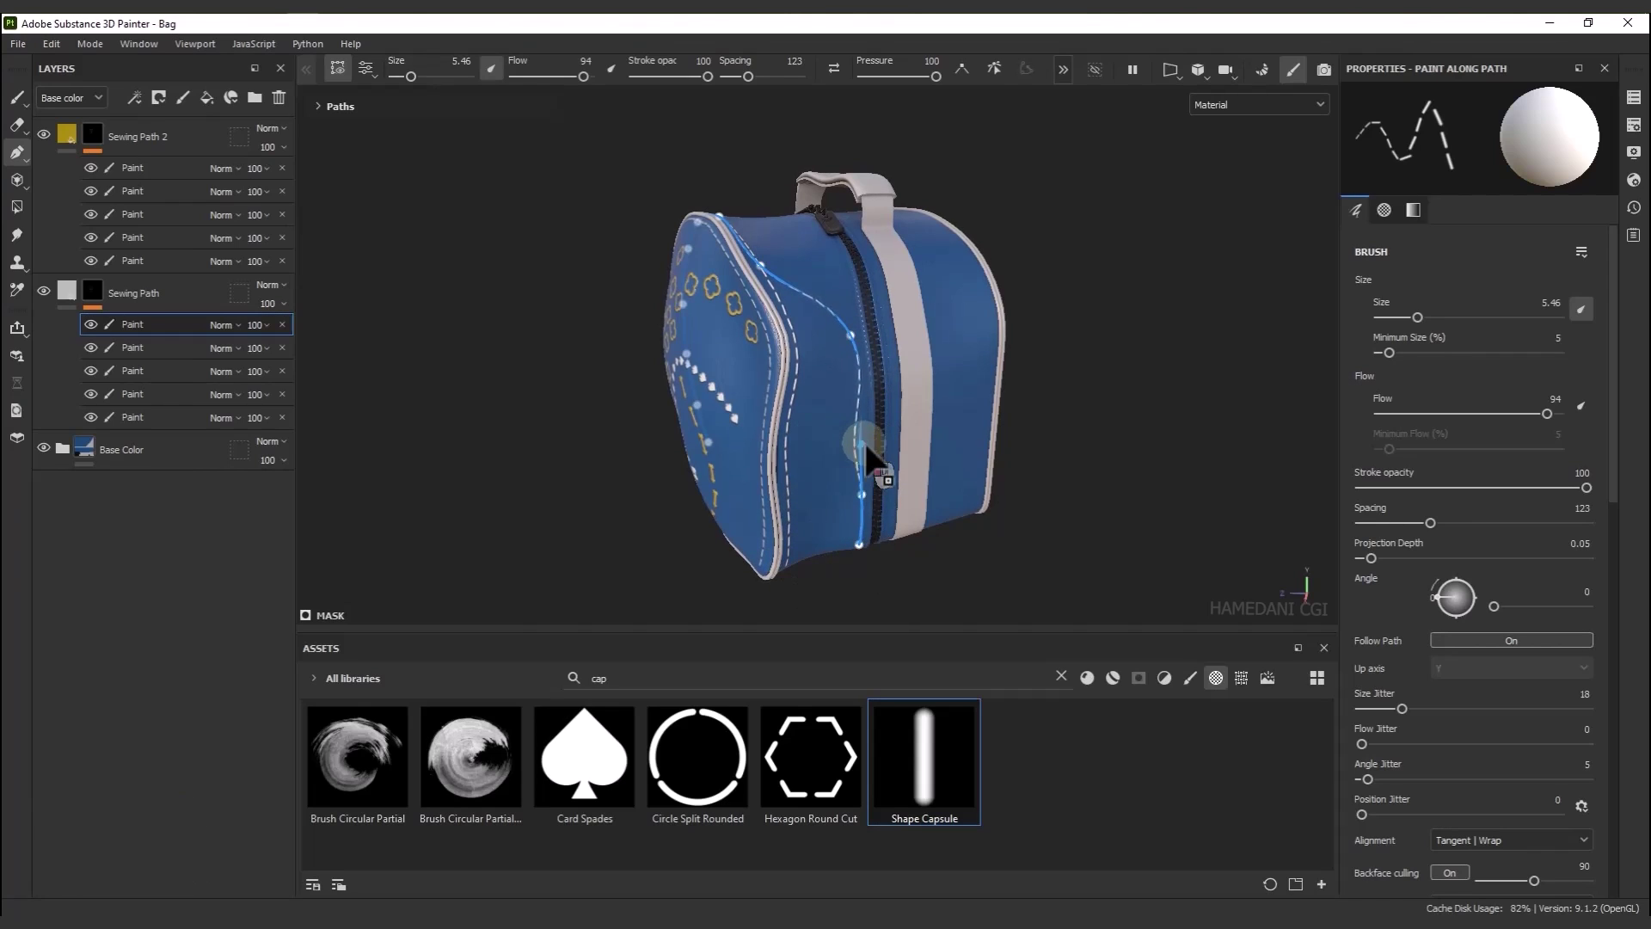
# Move the duplicated stitch path's upper points across the top of the bag to run alongside the zipper
pyautogui.keyDown('alt'); pyautogui.moveTo(851, 340); pyautogui.dragTo(748, 319); pyautogui.keyUp('alt')
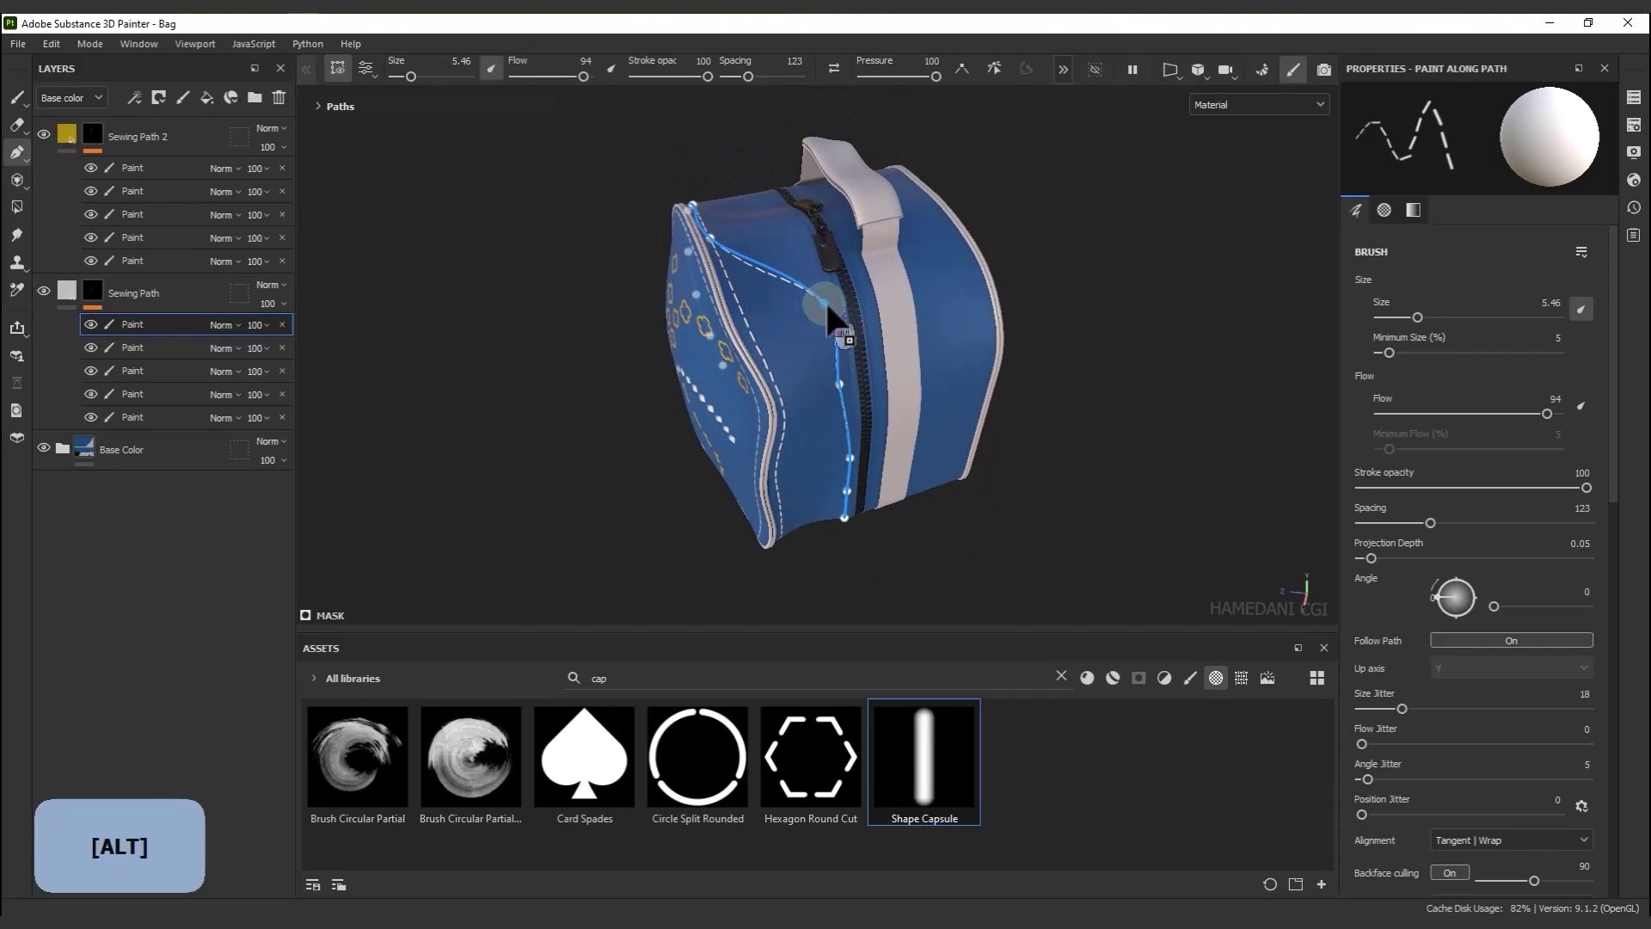
pyautogui.keyDown('alt'); pyautogui.moveTo(851, 375); pyautogui.dragTo(803, 507); pyautogui.keyUp('alt')
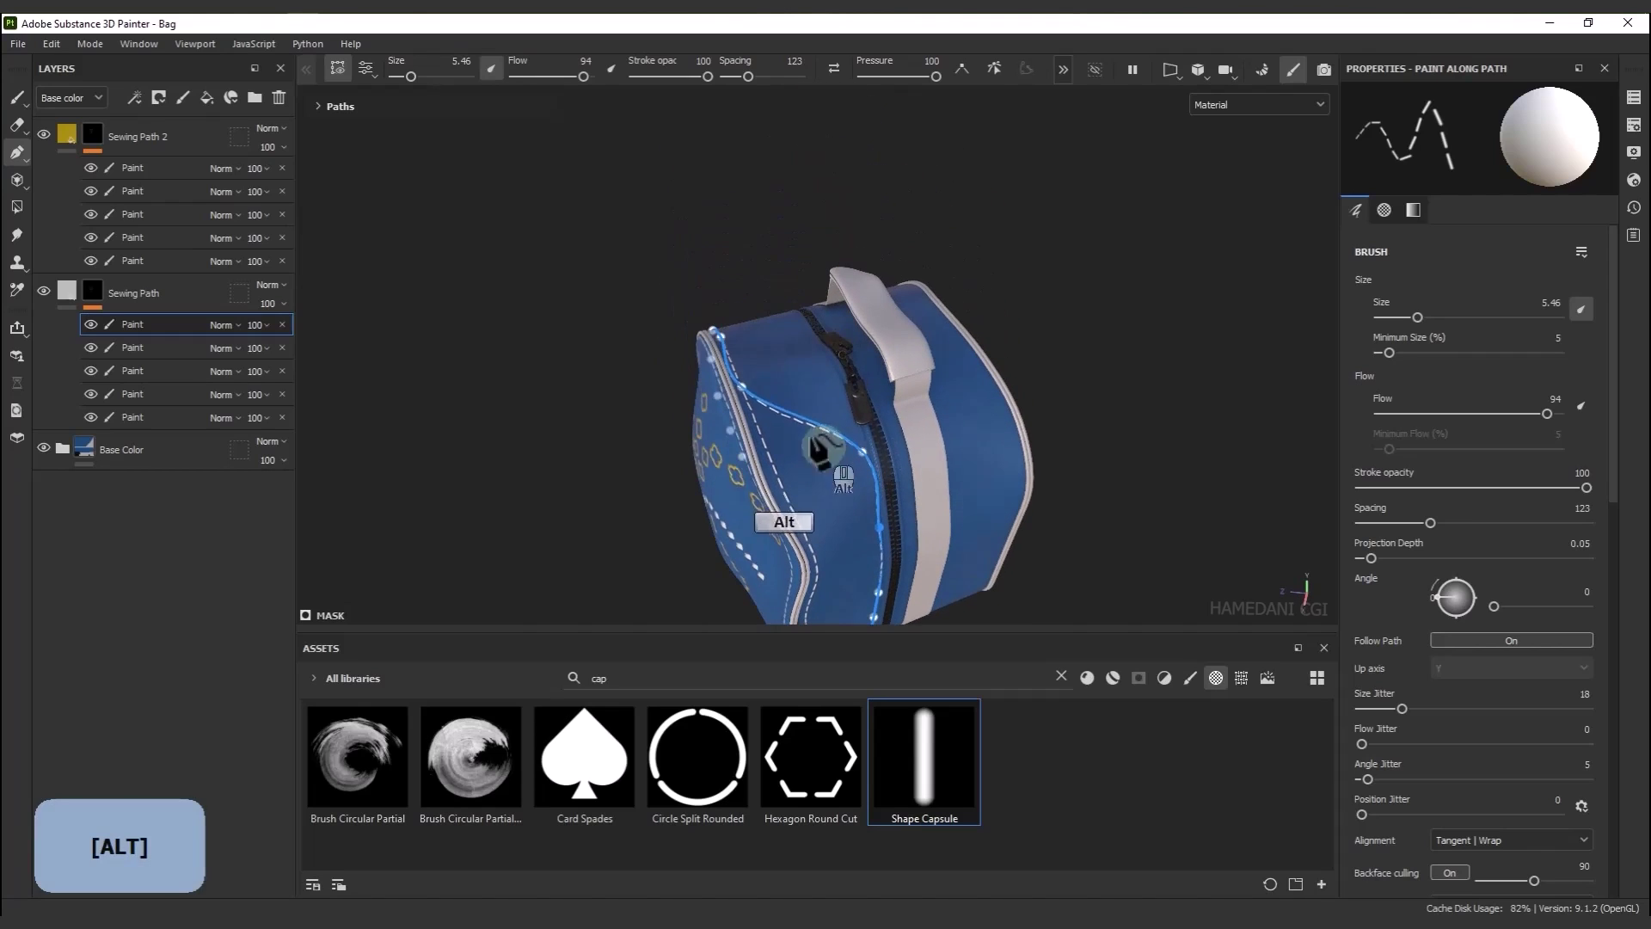
pyautogui.keyDown('alt'); pyautogui.moveTo(750, 372); pyautogui.dragTo(781, 438); pyautogui.keyUp('alt')
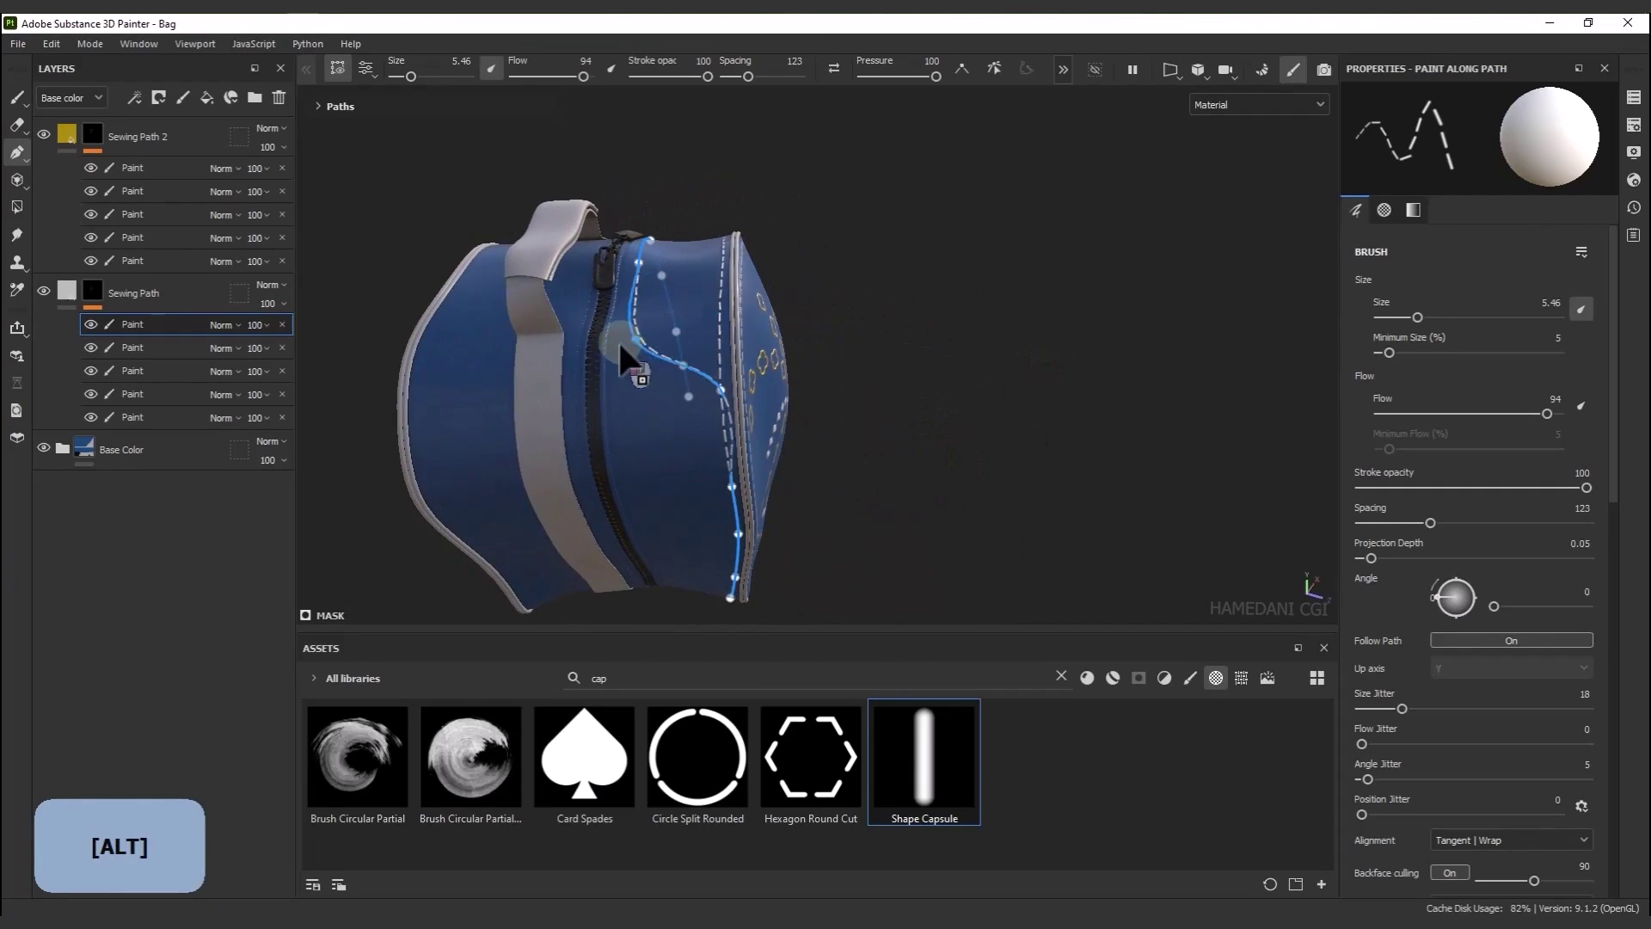
# Move the duplicated stitch path's remaining points on the opposite side next to the zipper, down to the bottom edge
pyautogui.moveTo(618, 418); pyautogui.dragTo(619, 413)
pyautogui.keyDown('alt'); pyautogui.moveTo(679, 443); pyautogui.dragTo(668, 379, button='middle'); pyautogui.keyUp('alt')
pyautogui.moveTo(723, 429); pyautogui.dragTo(626, 439)
pyautogui.moveTo(728, 474); pyautogui.dragTo(641, 491)
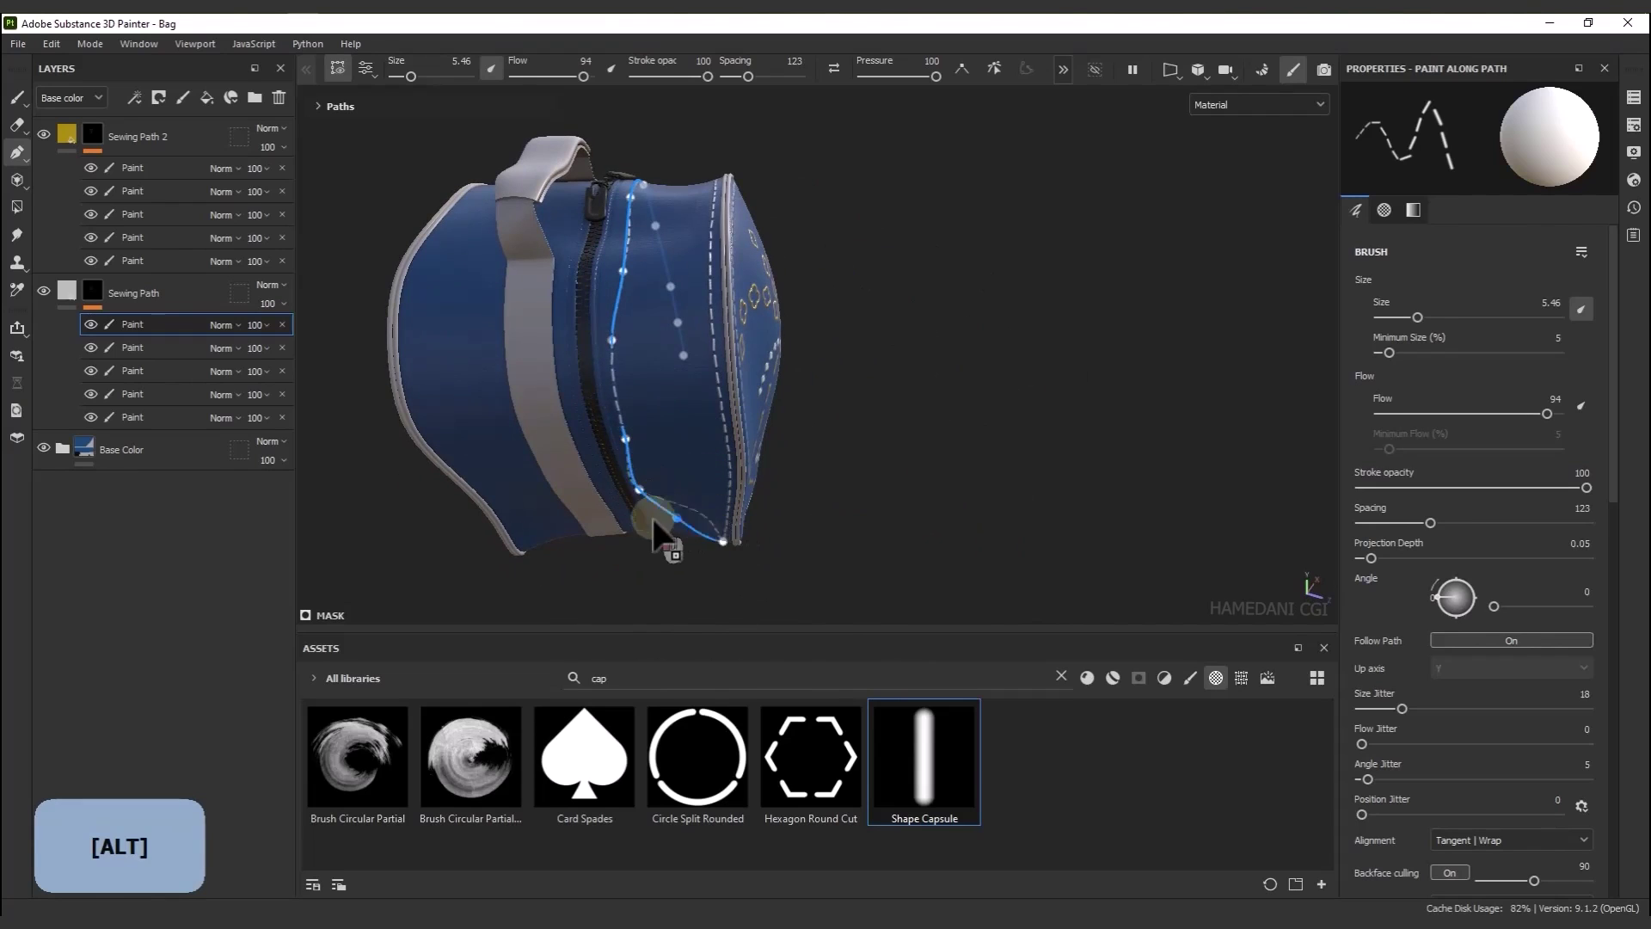
pyautogui.keyDown('alt'); pyautogui.moveTo(685, 553); pyautogui.dragTo(727, 505); pyautogui.keyUp('alt')
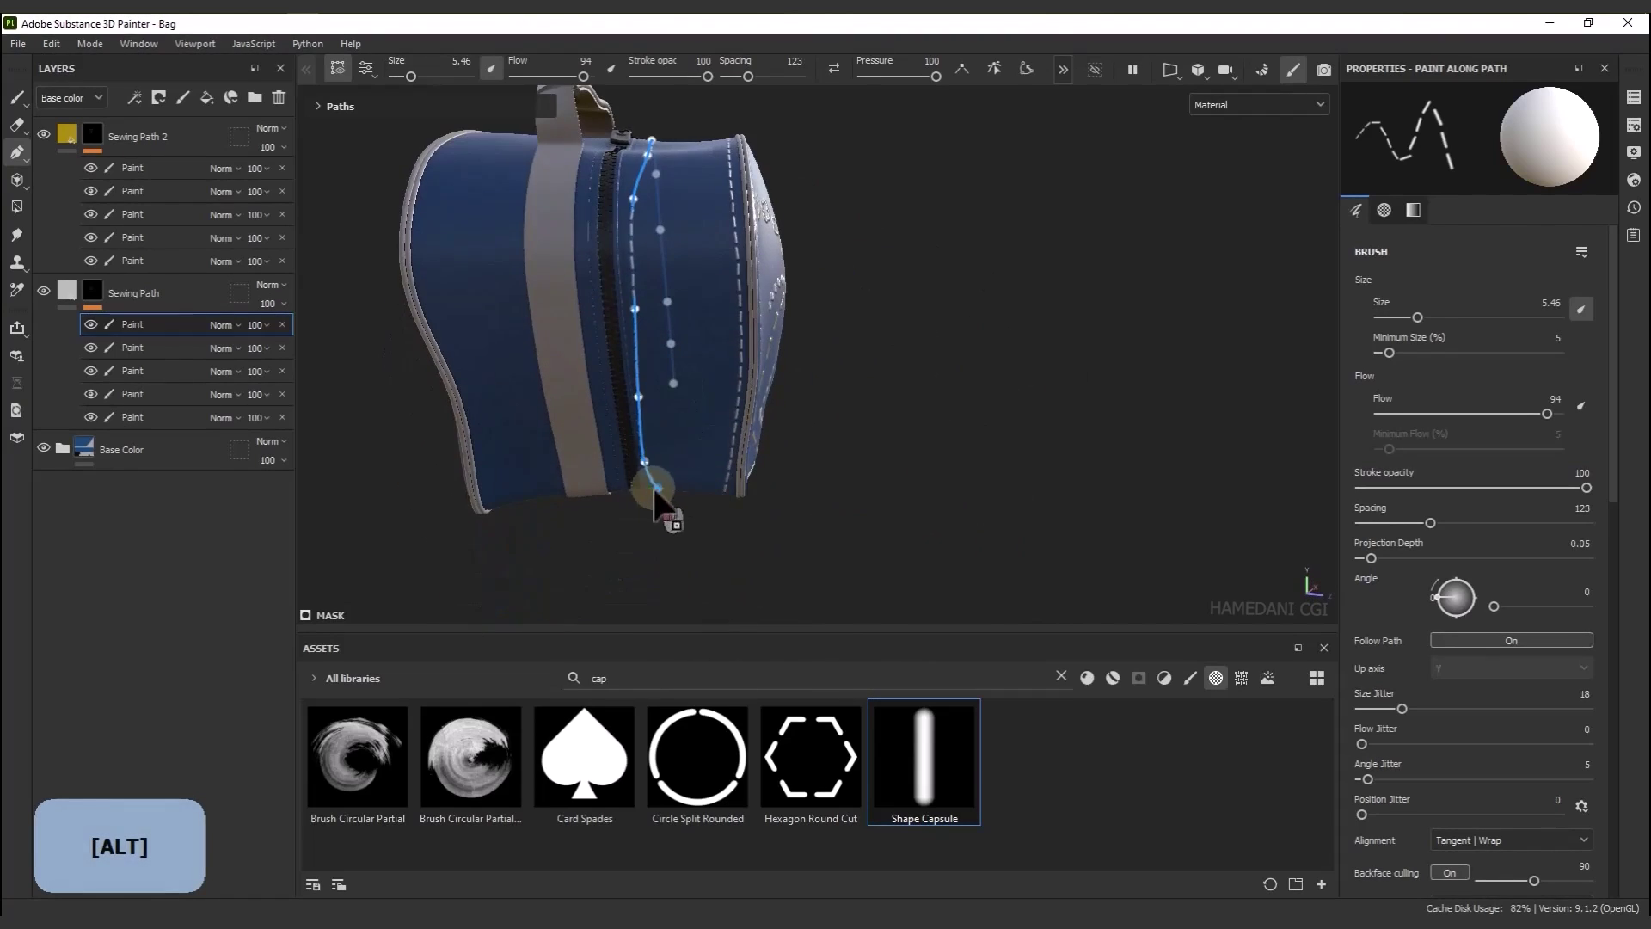
pyautogui.scroll(5, 663, 509)
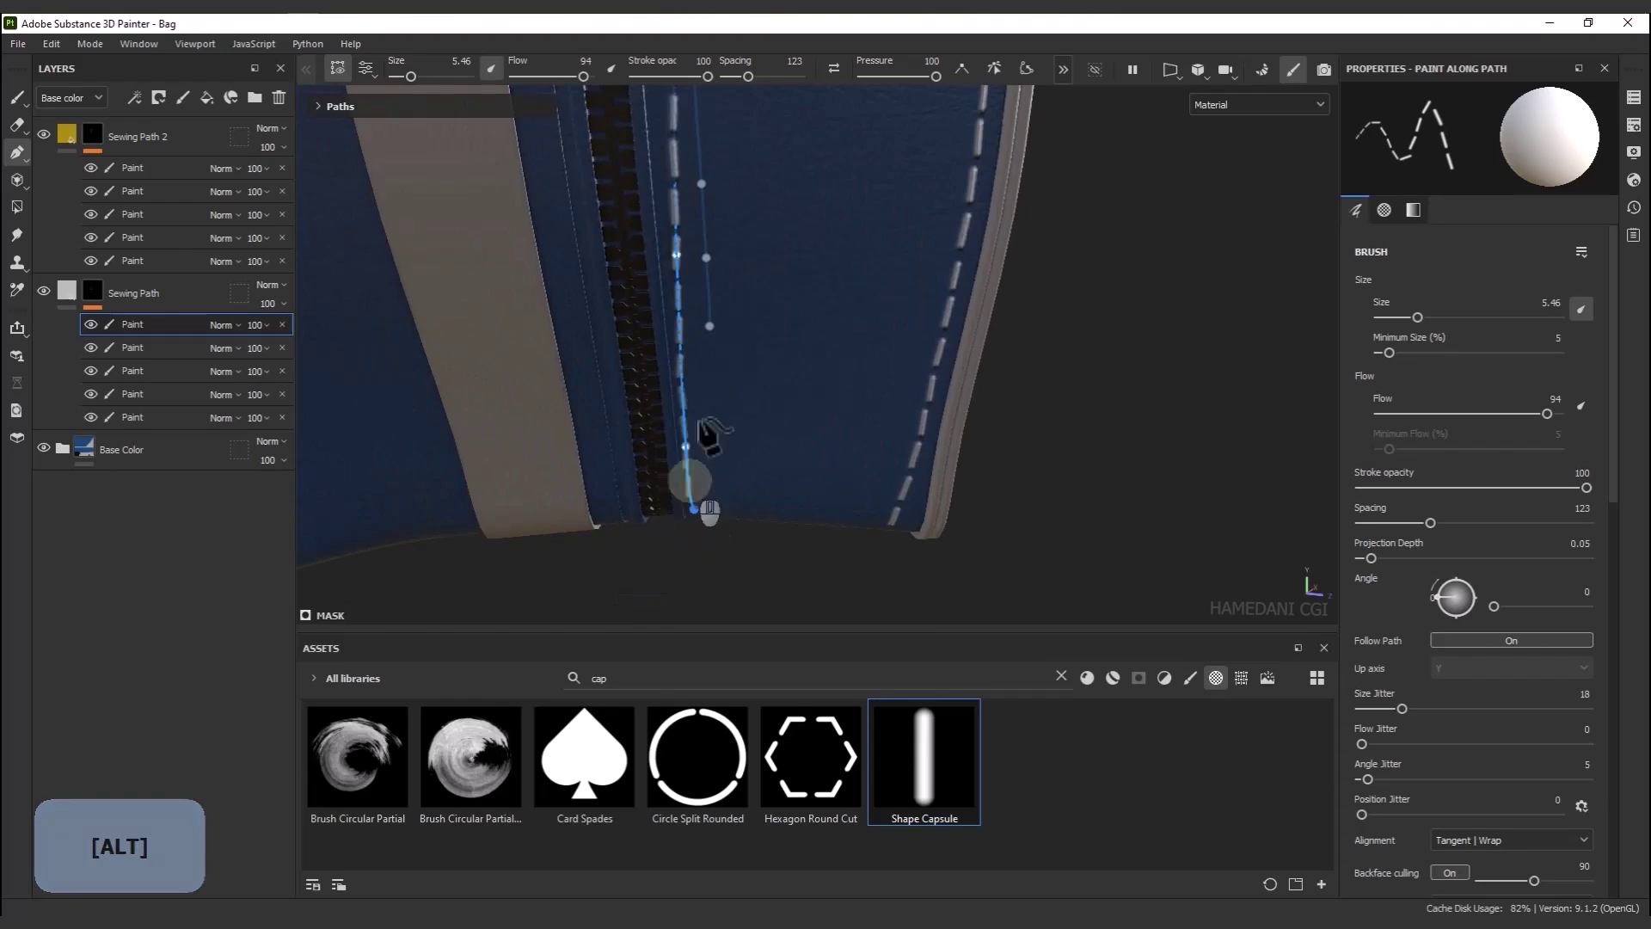
# Examine the stitch path beside the zipper from the bottom edge over the top to the opposite side
pyautogui.keyDown('alt'); pyautogui.moveTo(702, 436); pyautogui.dragTo(725, 320); pyautogui.keyUp('alt')
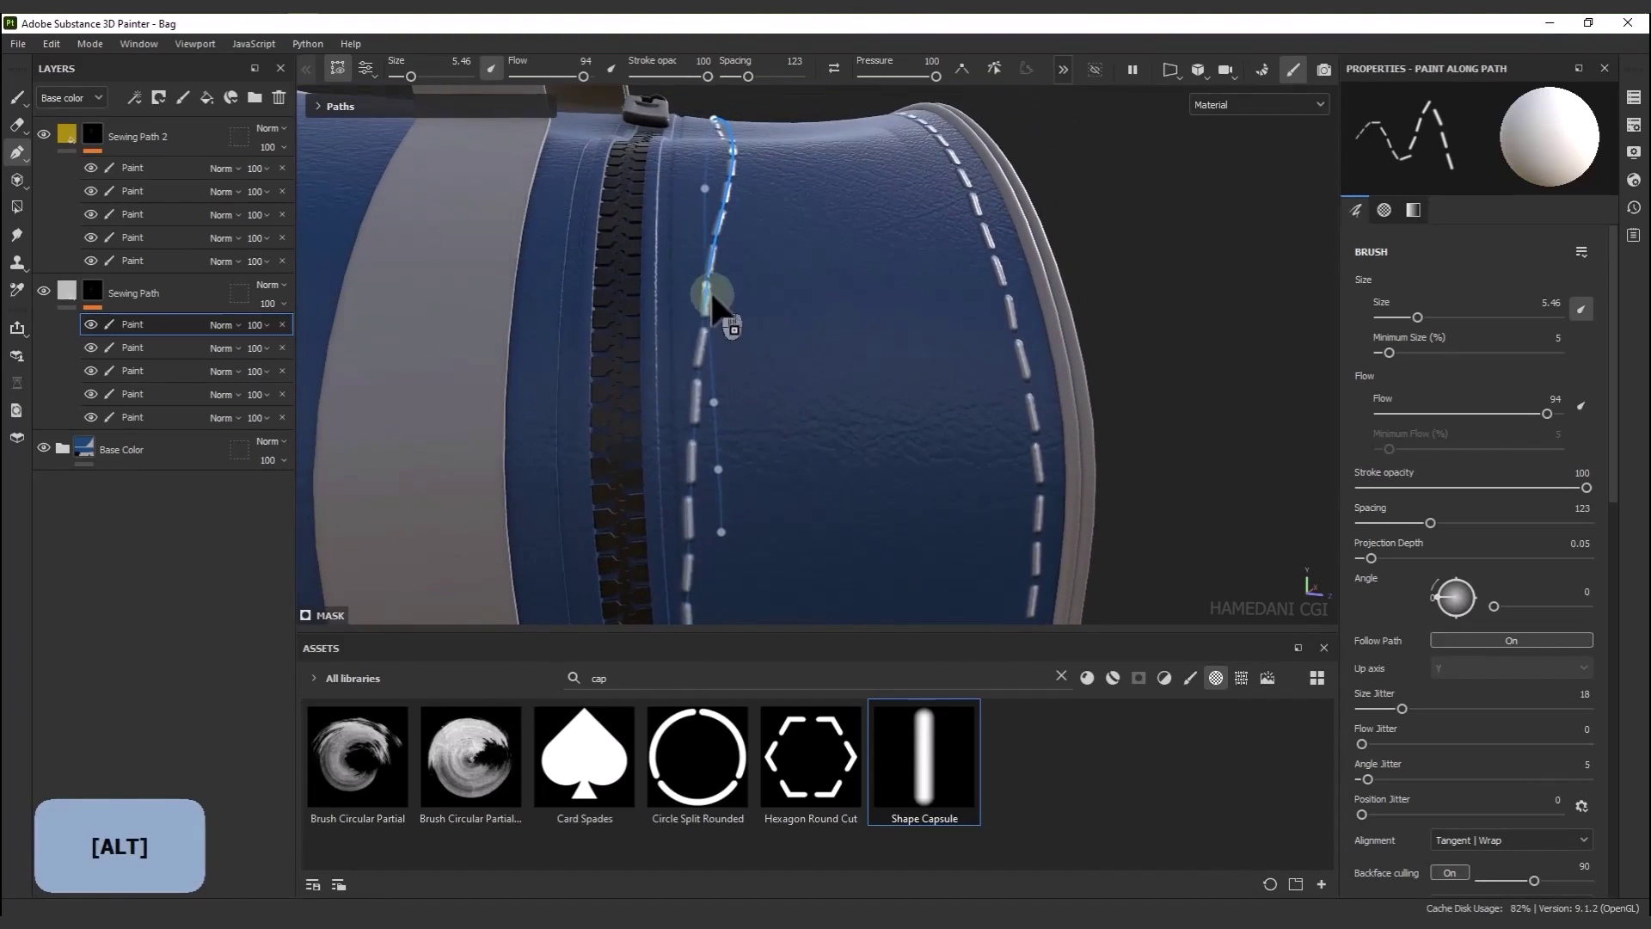
pyautogui.keyDown('alt'); pyautogui.moveTo(719, 237); pyautogui.dragTo(693, 398); pyautogui.keyUp('alt')
pyautogui.keyDown('alt'); pyautogui.moveTo(693, 398); pyautogui.dragTo(735, 462, button='middle'); pyautogui.keyUp('alt')
pyautogui.keyDown('alt'); pyautogui.moveTo(735, 461); pyautogui.dragTo(708, 391); pyautogui.keyUp('alt')
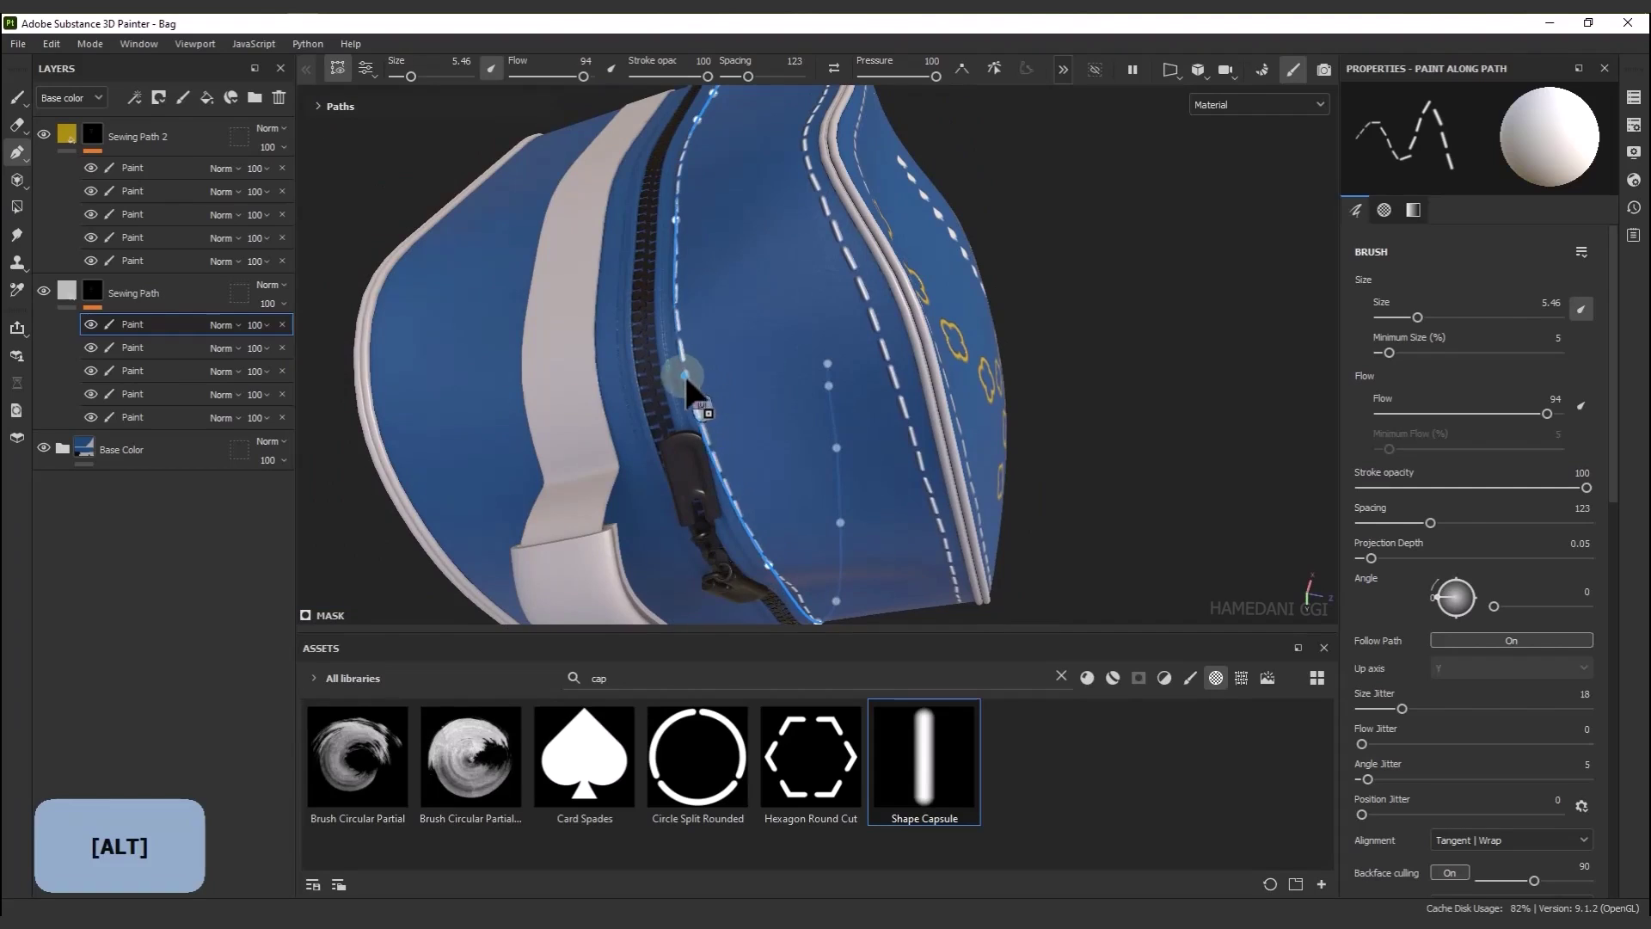
pyautogui.scroll(2, 789, 434)
pyautogui.keyDown('alt'); pyautogui.moveTo(789, 434); pyautogui.dragTo(606, 460); pyautogui.keyUp('alt')
pyautogui.scroll(-5, 766, 456)
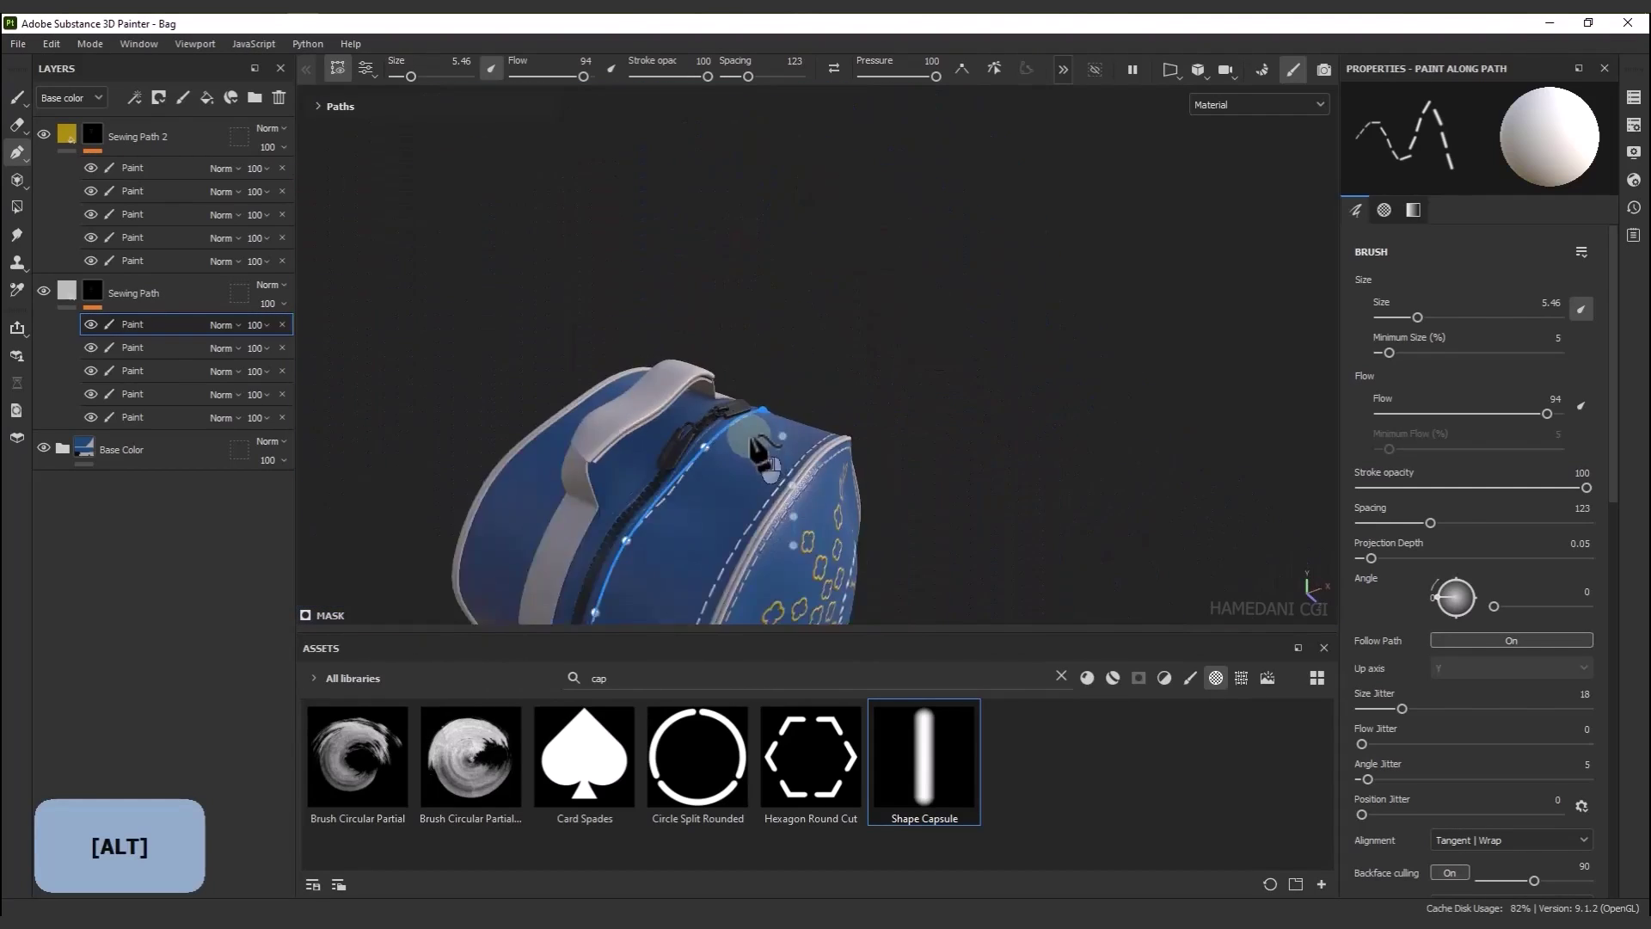
pyautogui.keyDown('alt'); pyautogui.moveTo(766, 457); pyautogui.dragTo(757, 481); pyautogui.keyUp('alt')
pyautogui.keyDown('alt'); pyautogui.moveTo(756, 482); pyautogui.dragTo(687, 387, button='middle'); pyautogui.keyUp('alt')
pyautogui.keyDown('alt'); pyautogui.moveTo(686, 387); pyautogui.dragTo(671, 559); pyautogui.keyUp('alt')
pyautogui.keyDown('alt'); pyautogui.moveTo(670, 560); pyautogui.dragTo(674, 516, button='right'); pyautogui.keyUp('alt')
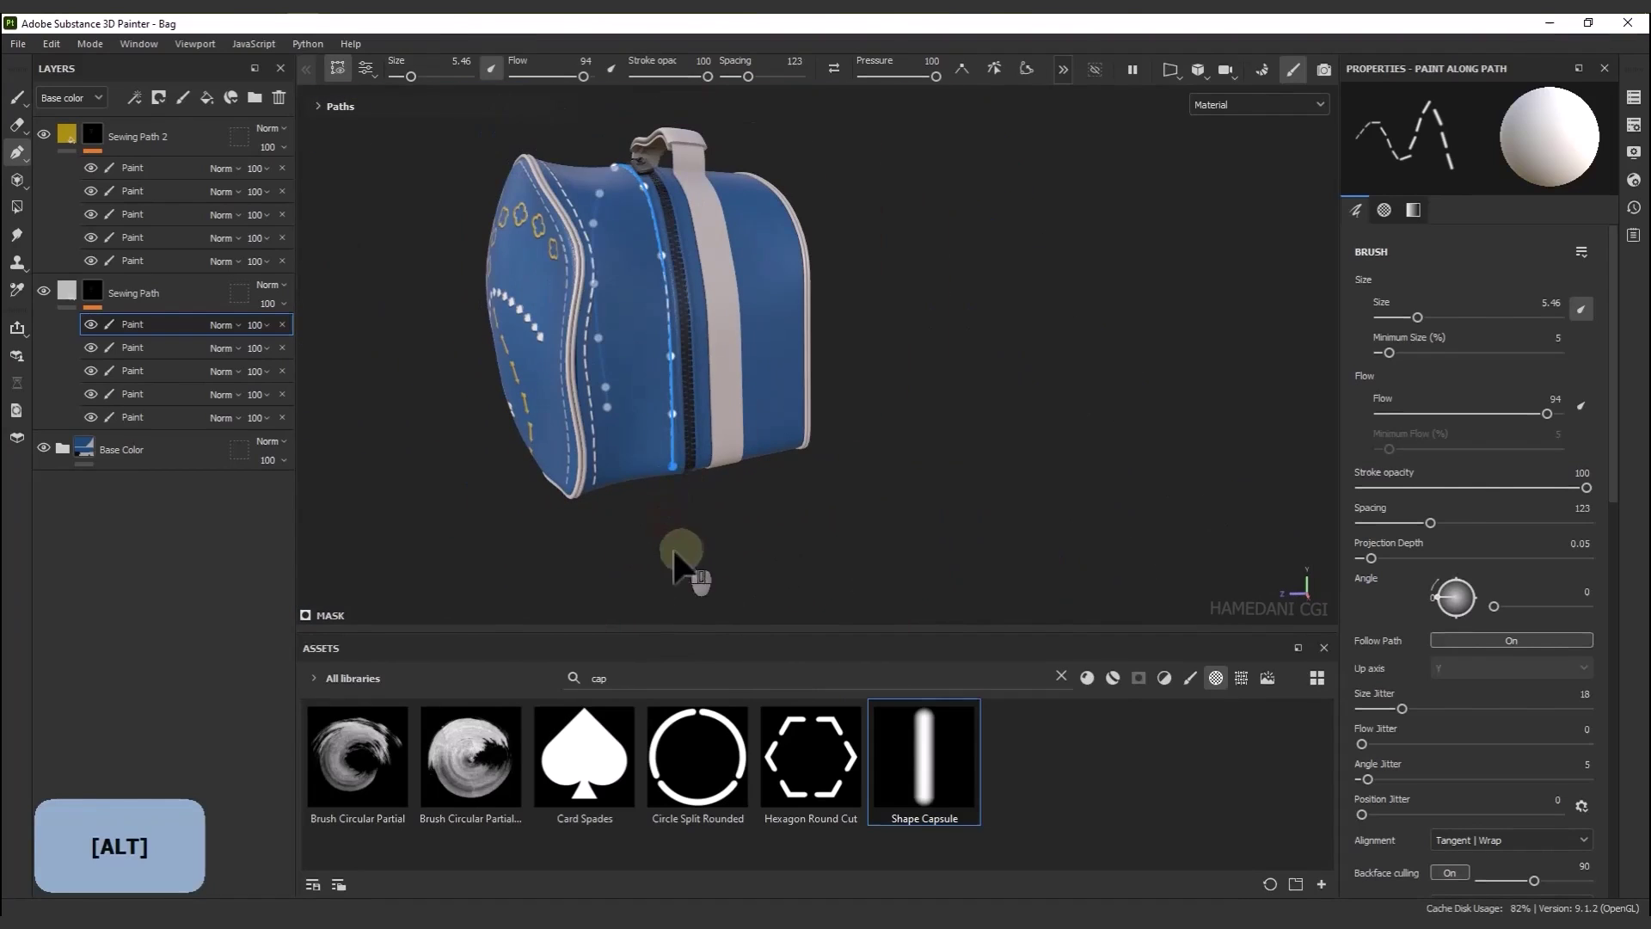
# Select the Sewing Path layer and examine the whole bag's front and side decorations
pyautogui.click(131, 293)
pyautogui.scroll(-2, 681, 516)
pyautogui.keyDown('alt'); pyautogui.moveTo(591, 514); pyautogui.dragTo(765, 492); pyautogui.keyUp('alt')
pyautogui.keyDown('alt'); pyautogui.moveTo(744, 491); pyautogui.dragTo(1238, 481, button='middle'); pyautogui.keyUp('alt')
pyautogui.keyDown('alt'); pyautogui.moveTo(946, 482); pyautogui.dragTo(884, 491); pyautogui.keyUp('alt')
pyautogui.keyDown('alt'); pyautogui.moveTo(884, 491); pyautogui.dragTo(915, 504, button='middle'); pyautogui.keyUp('alt')
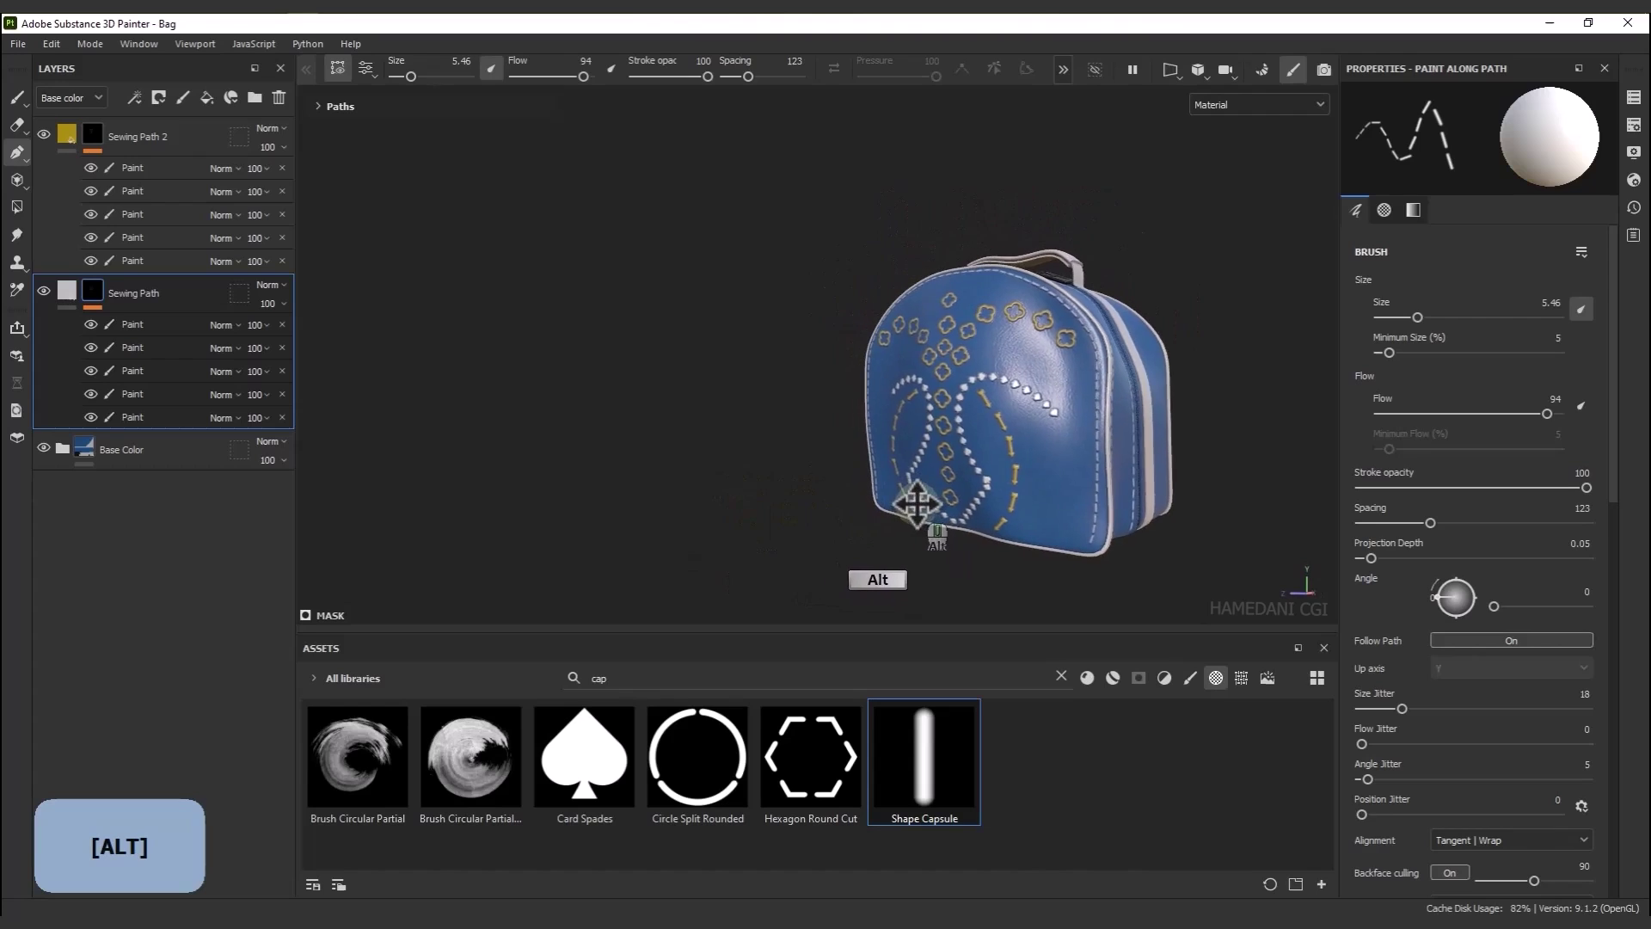
pyautogui.moveTo(914, 504)
pyautogui.keyDown('alt'); pyautogui.mouseDown(button='right')
pyautogui.moveTo(932, 510)
pyautogui.moveTo(885, 497)
pyautogui.mouseUp(button='right'); pyautogui.keyUp('alt')
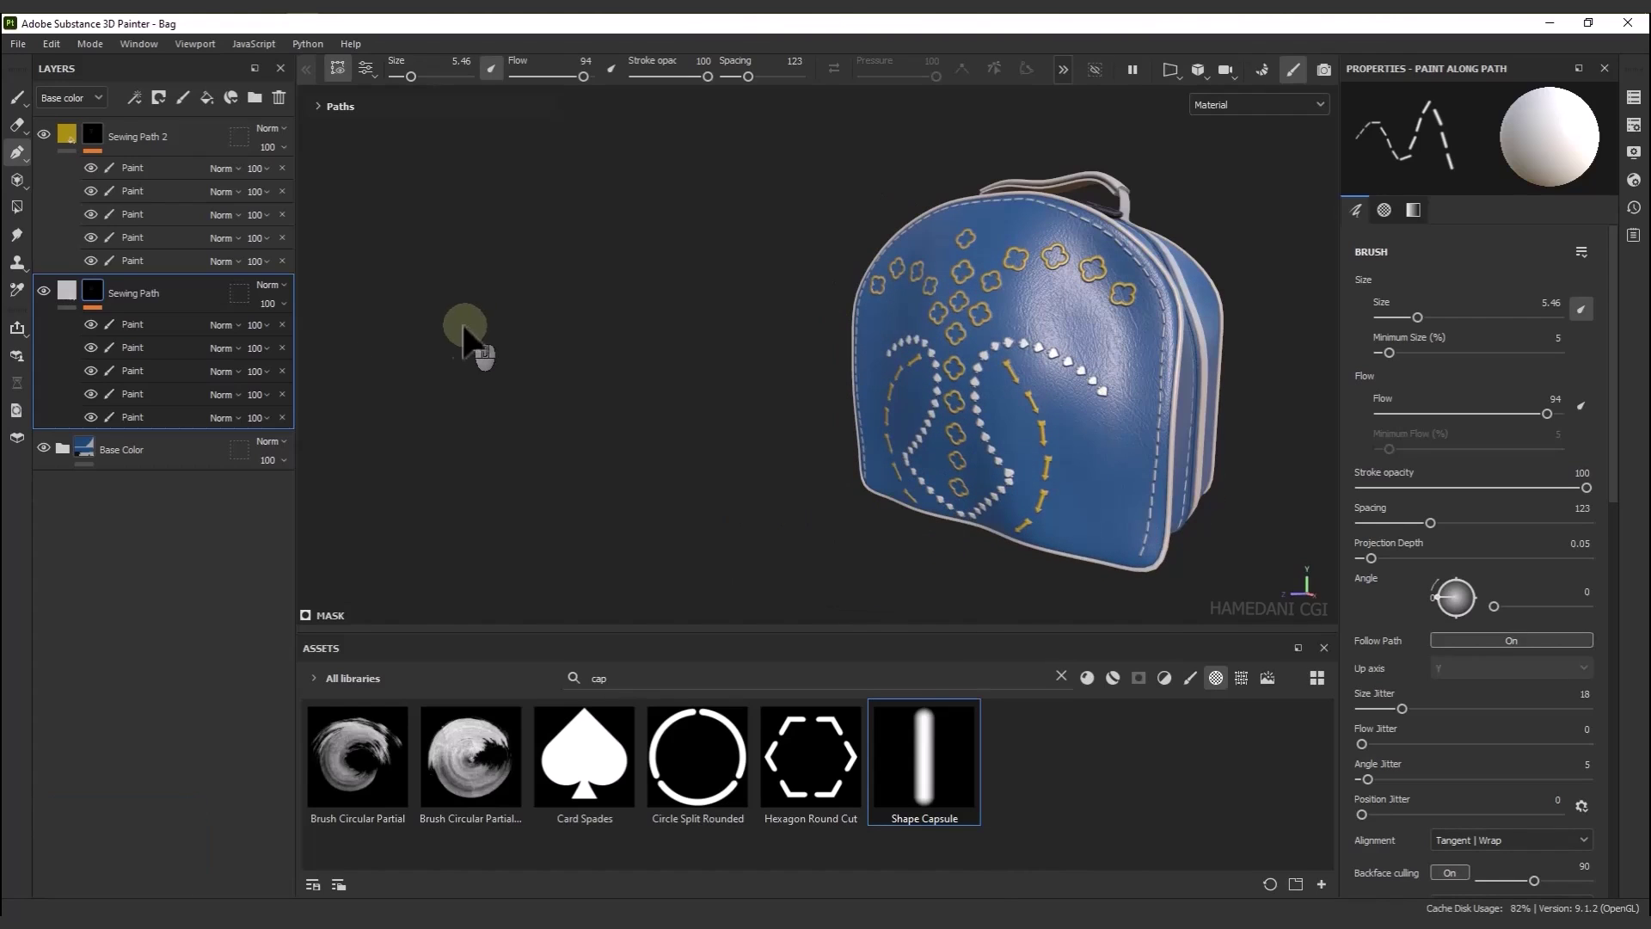
# Draw a three-point Erase along path stroke over the lower spades in the Sewing Path layer's third paint effect
pyautogui.click(167, 368)
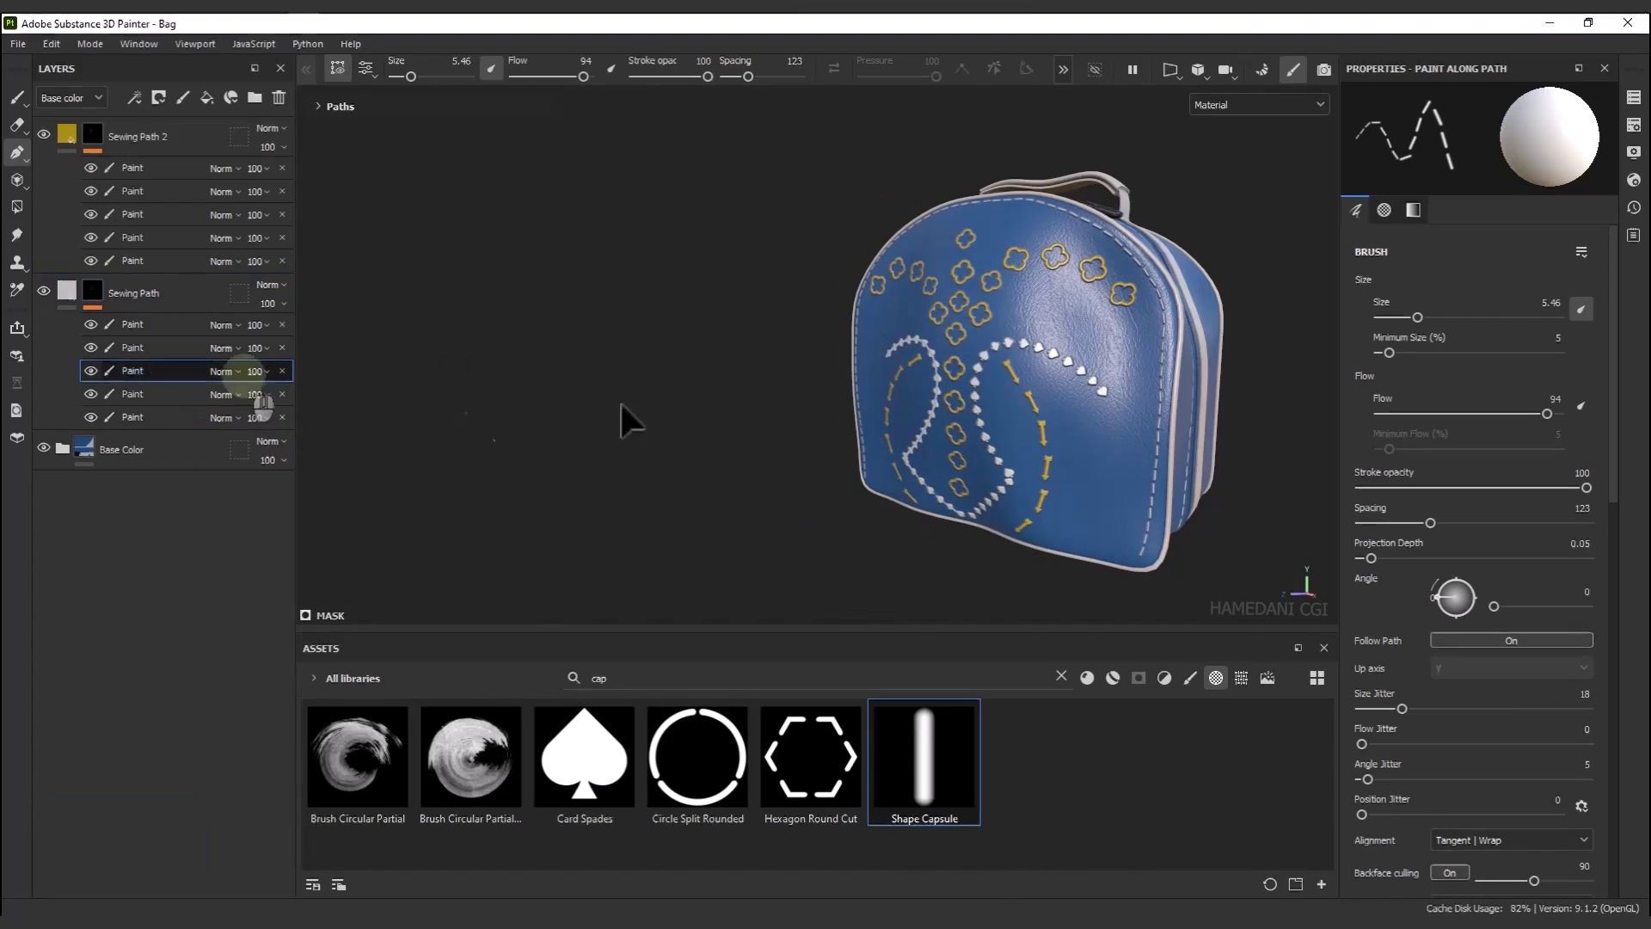
pyautogui.scroll(5, 968, 507)
pyautogui.scroll(3, 958, 465)
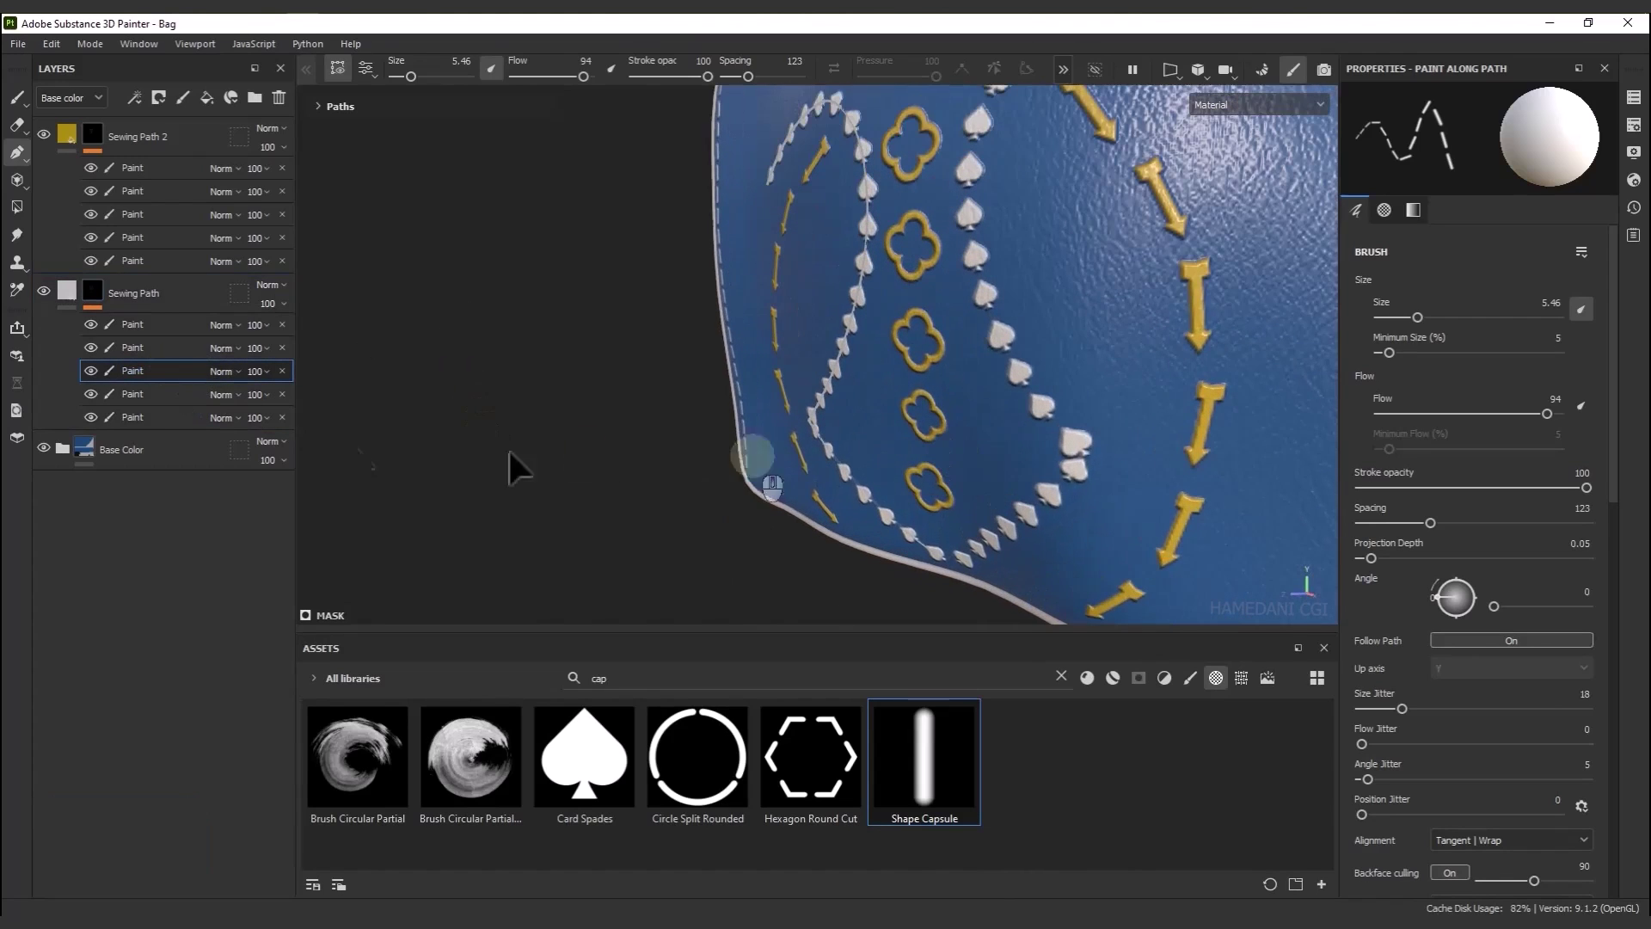
pyautogui.rightClick(22, 151)
pyautogui.click(102, 172)
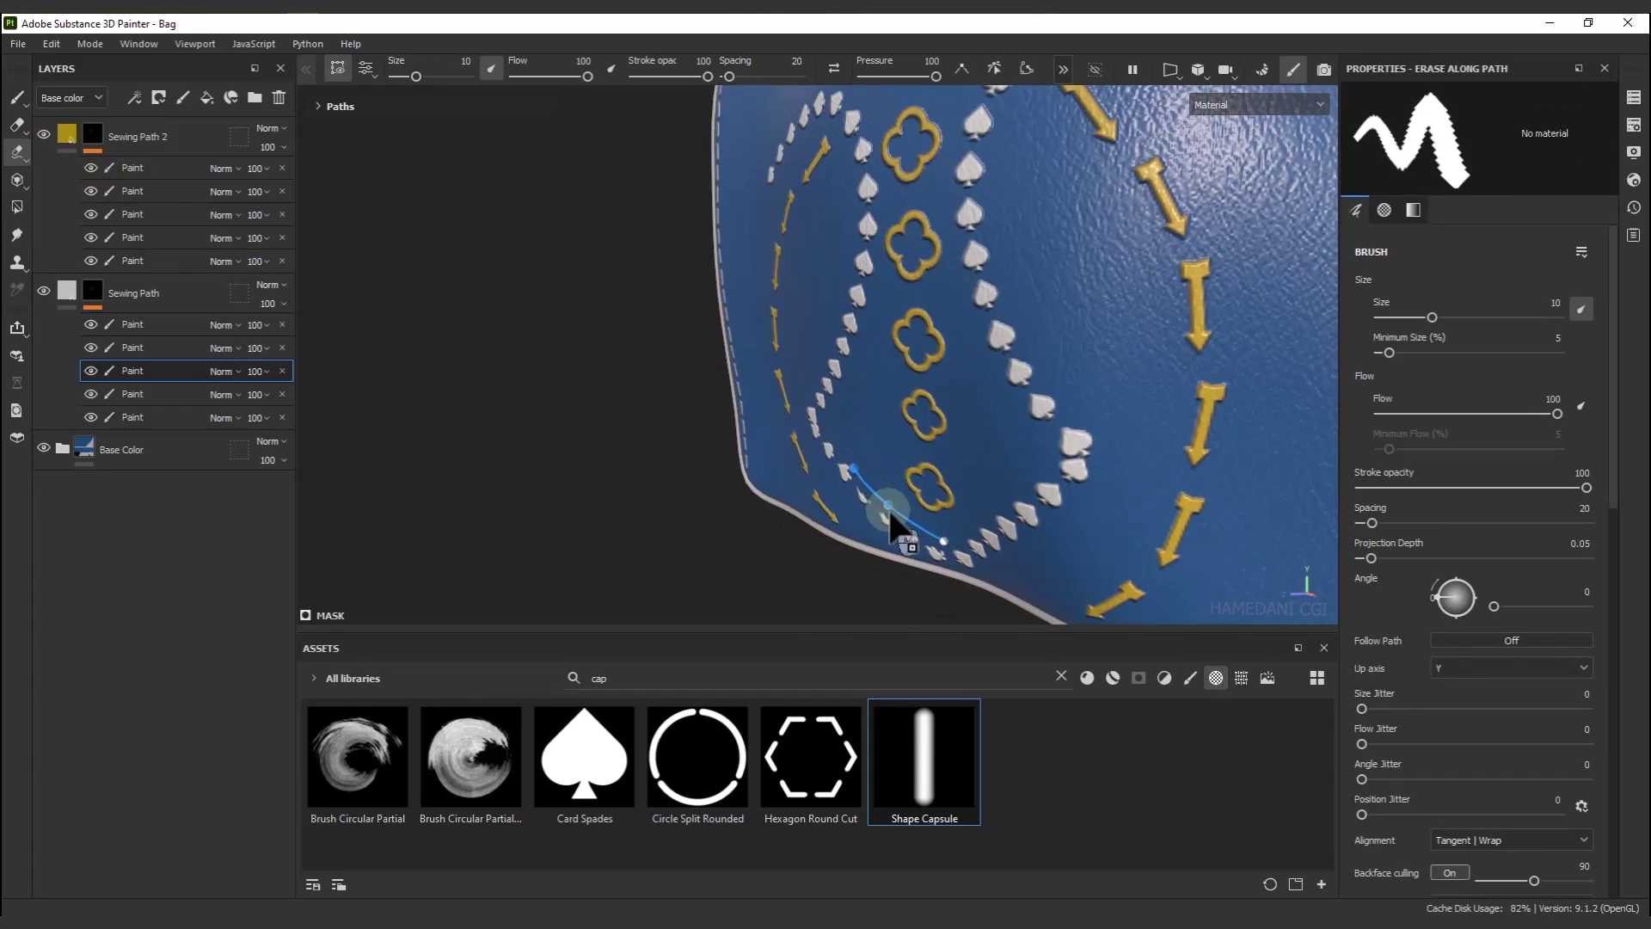
# Try the Card Spades, Brush Circular Partial and Brush Smudge alphas on the erase path, clearing the asset search filter
pyautogui.click(550, 761)
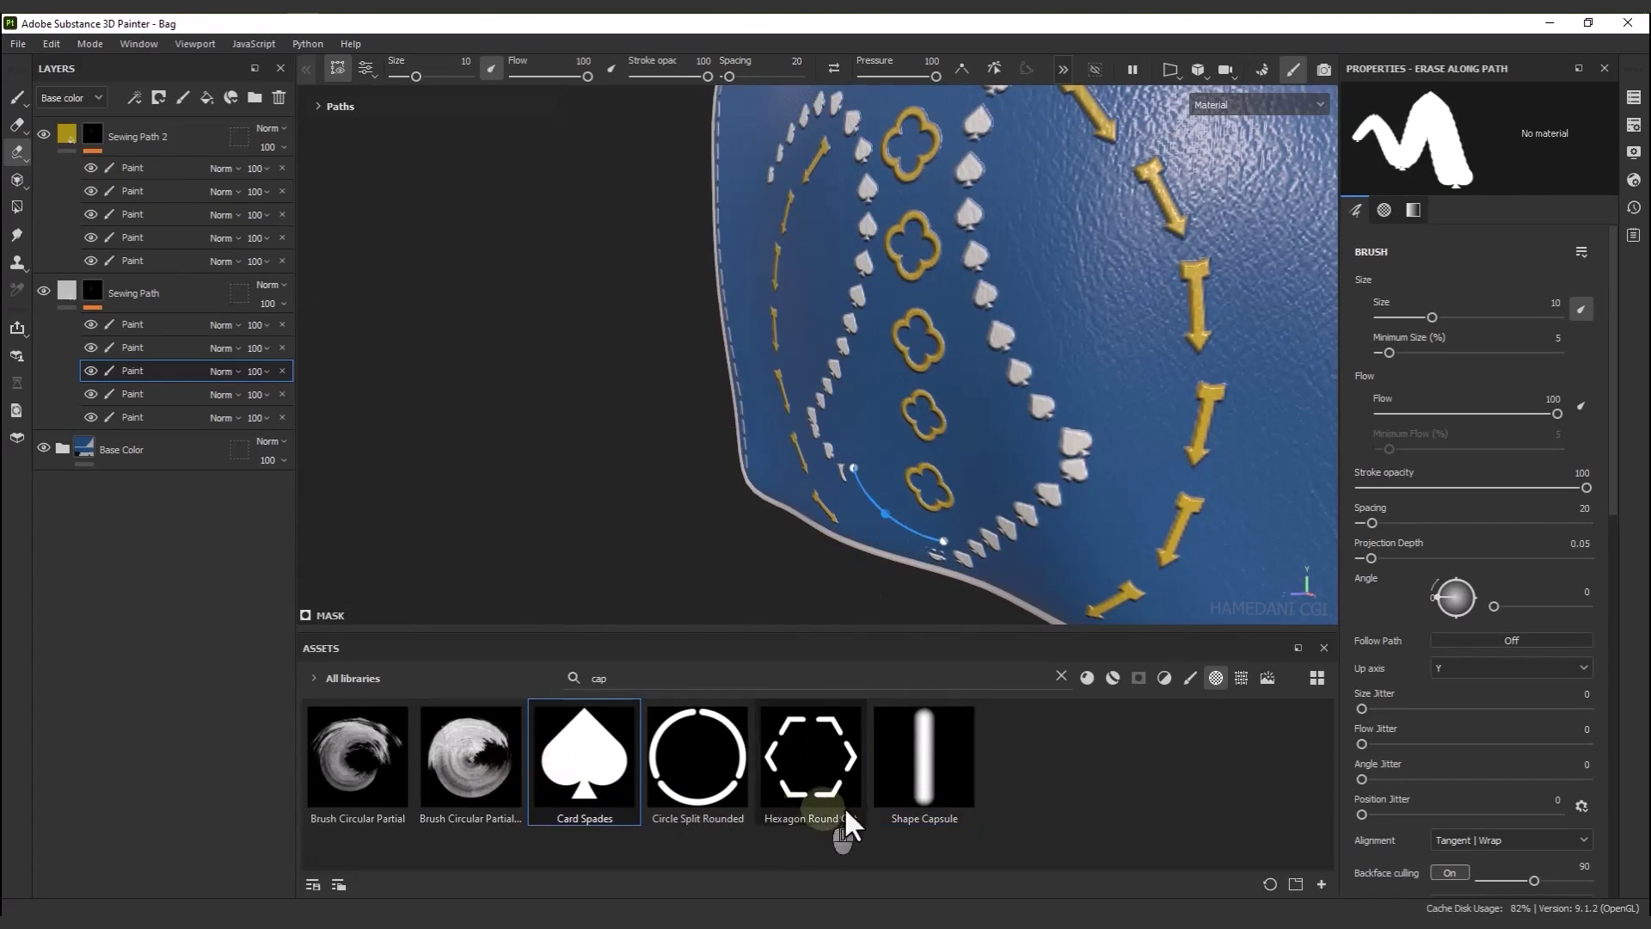
pyautogui.click(470, 757)
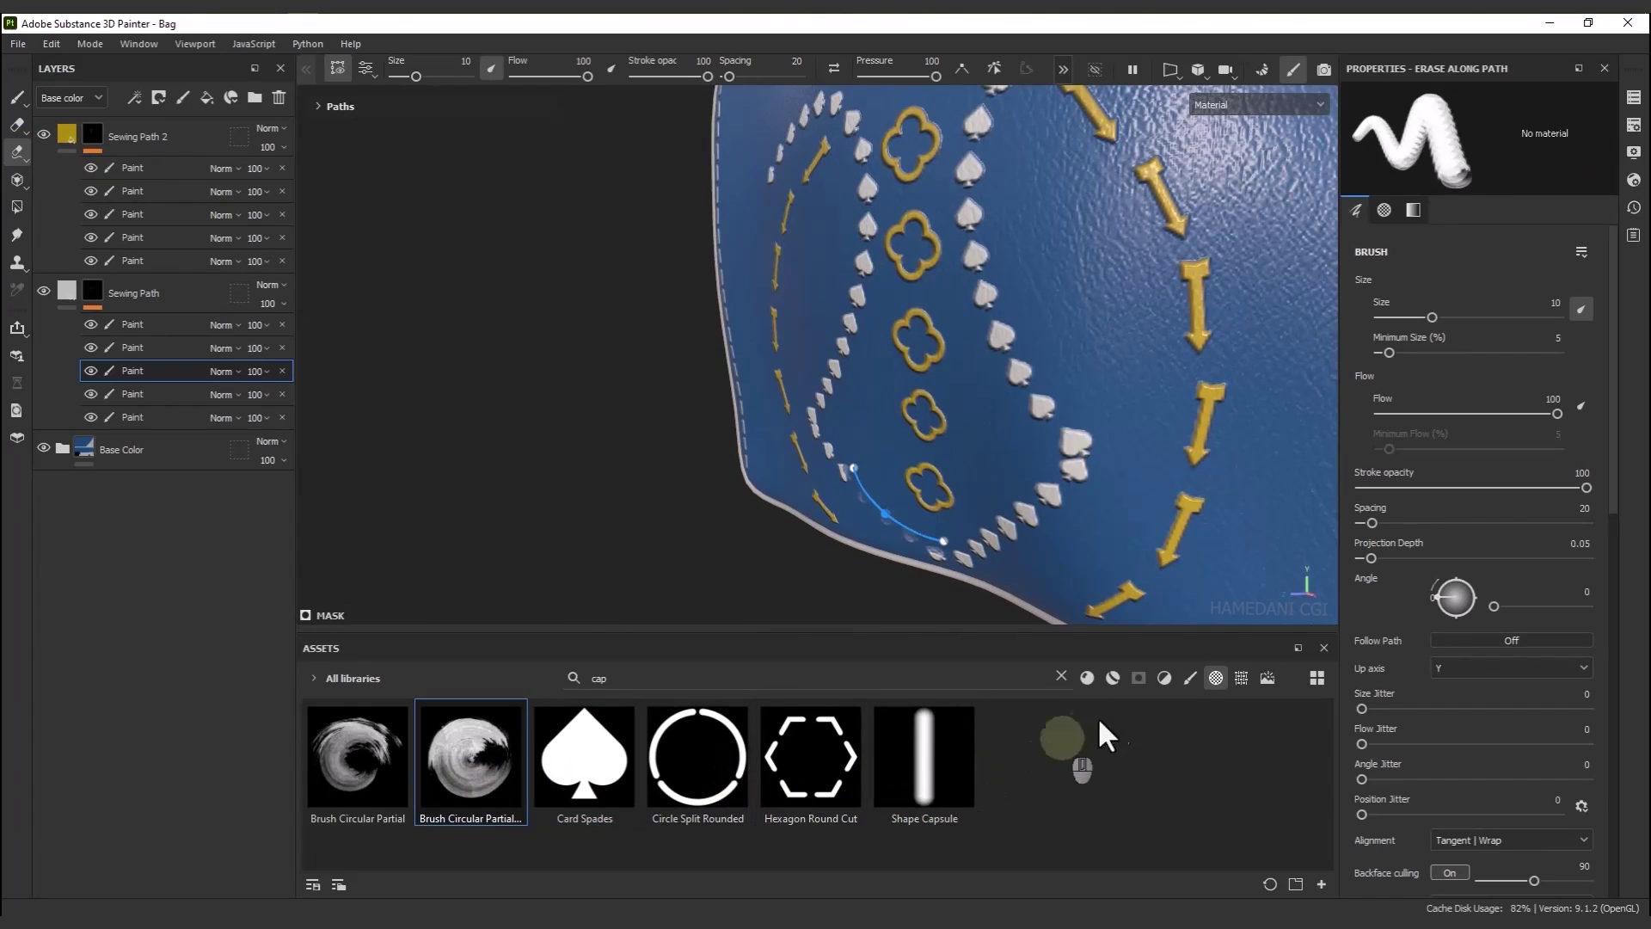
pyautogui.click(1061, 676)
pyautogui.scroll(-2, 935, 783)
pyautogui.scroll(2, 936, 783)
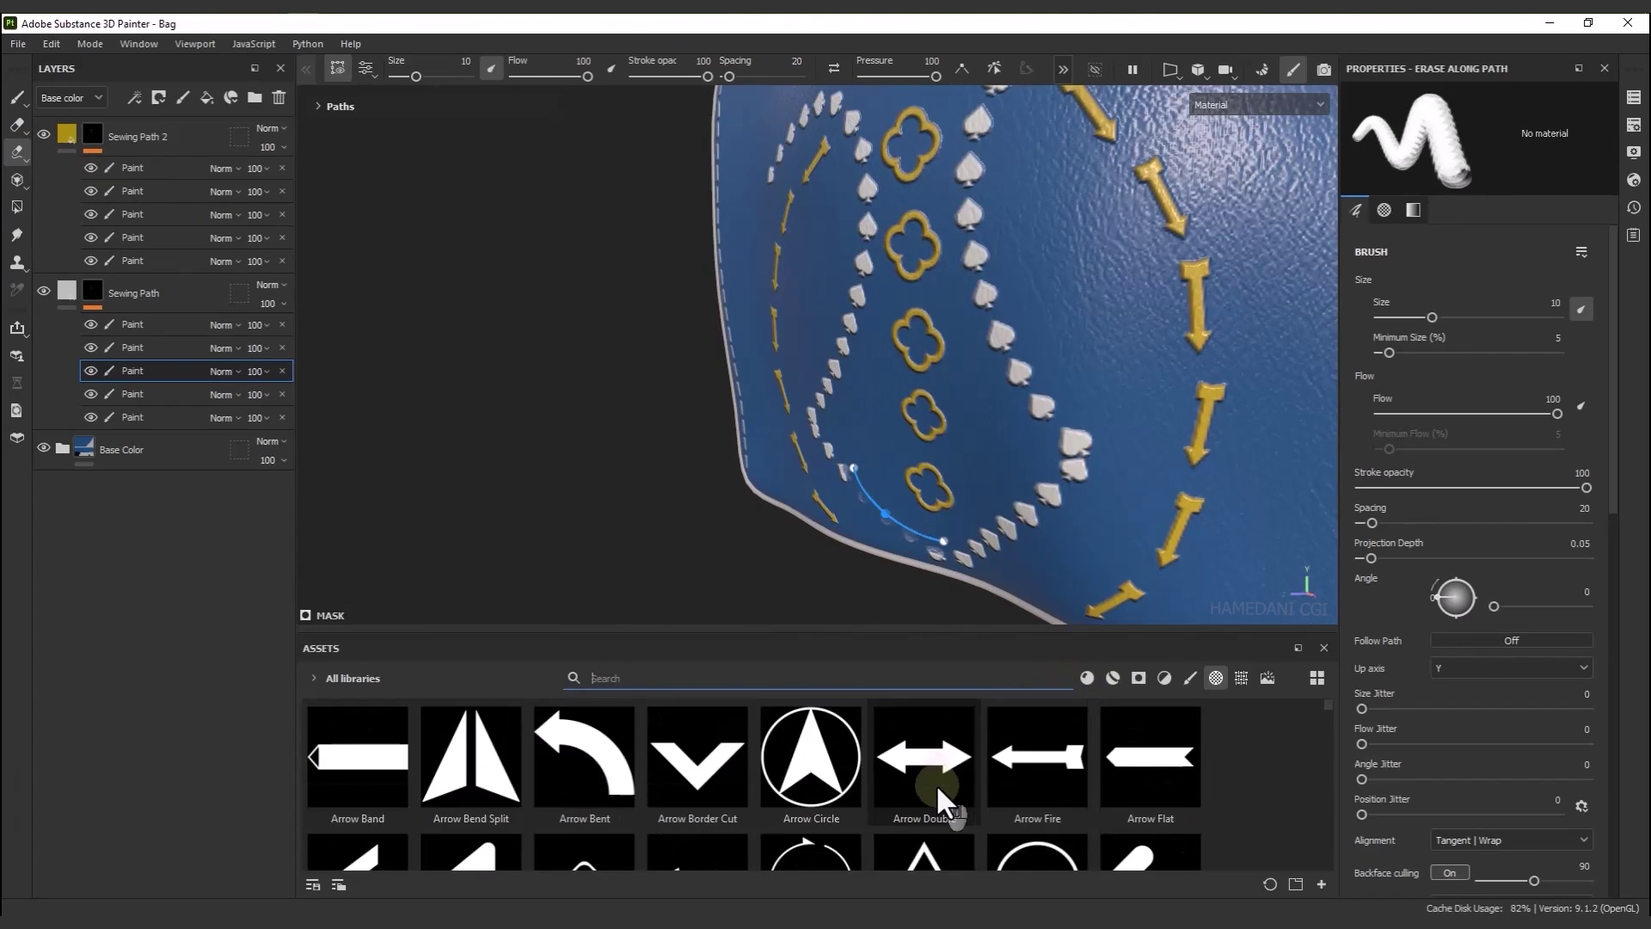
pyautogui.scroll(-10, 947, 780)
pyautogui.click(946, 761)
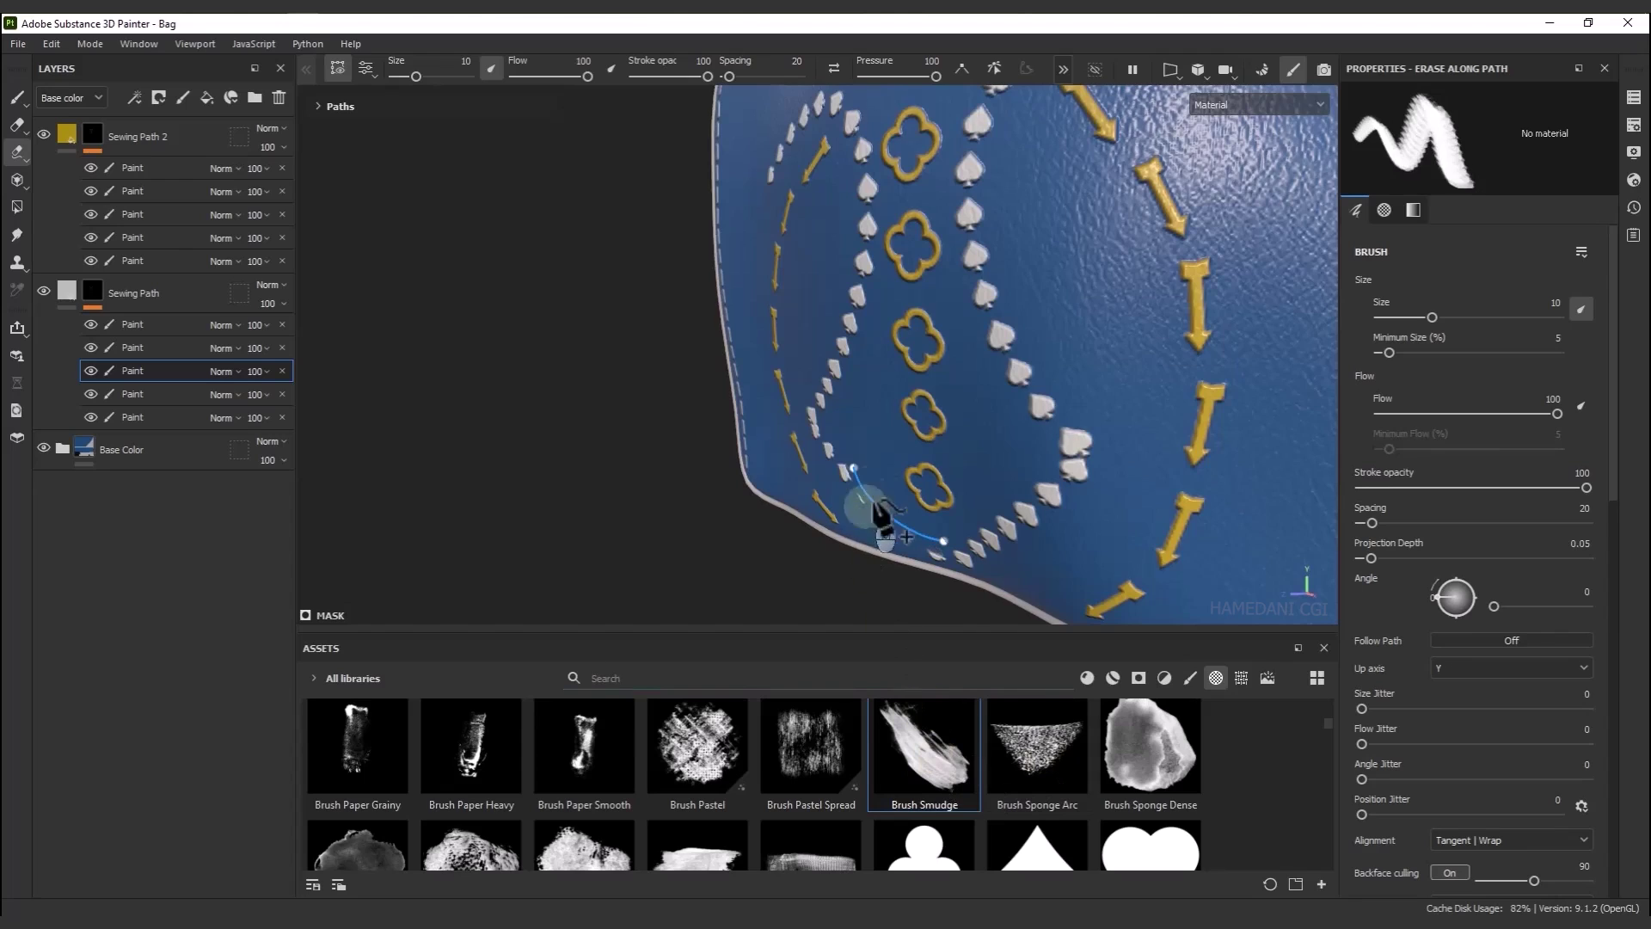
# Extend the erase path upward along the spade curve with three more points
pyautogui.click(838, 408)
pyautogui.click(857, 349)
pyautogui.click(830, 289)
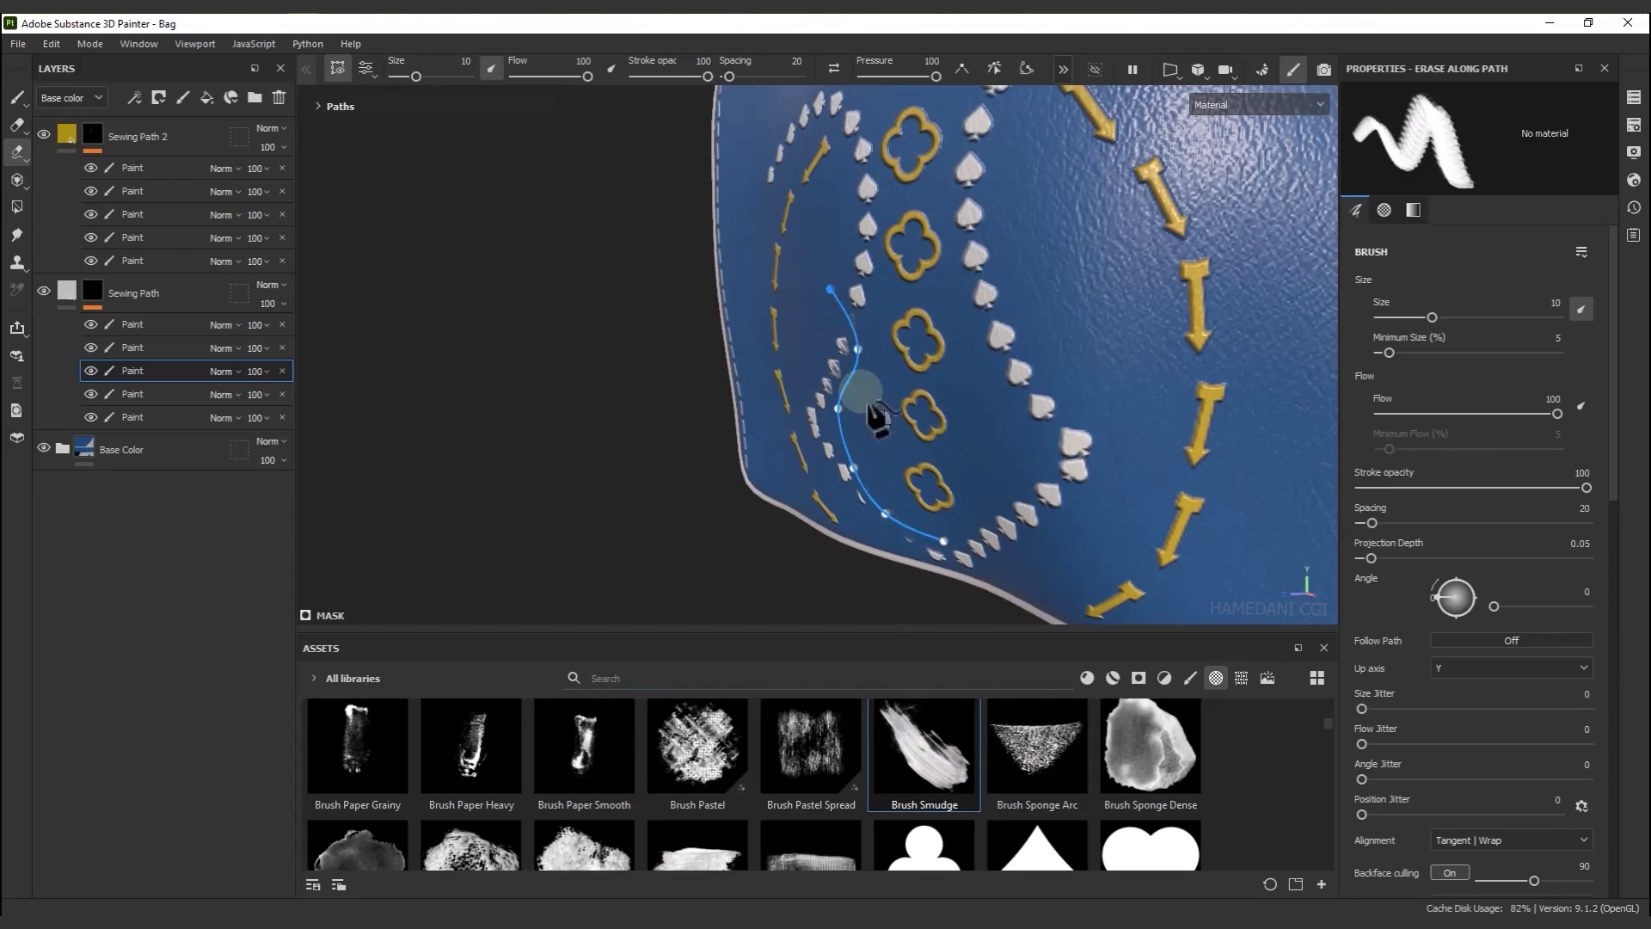
# Delete all points of the erase path to restore the spade curve
pyautogui.keyDown('alt'); pyautogui.moveTo(841, 348); pyautogui.dragTo(1024, 435); pyautogui.keyUp('alt')
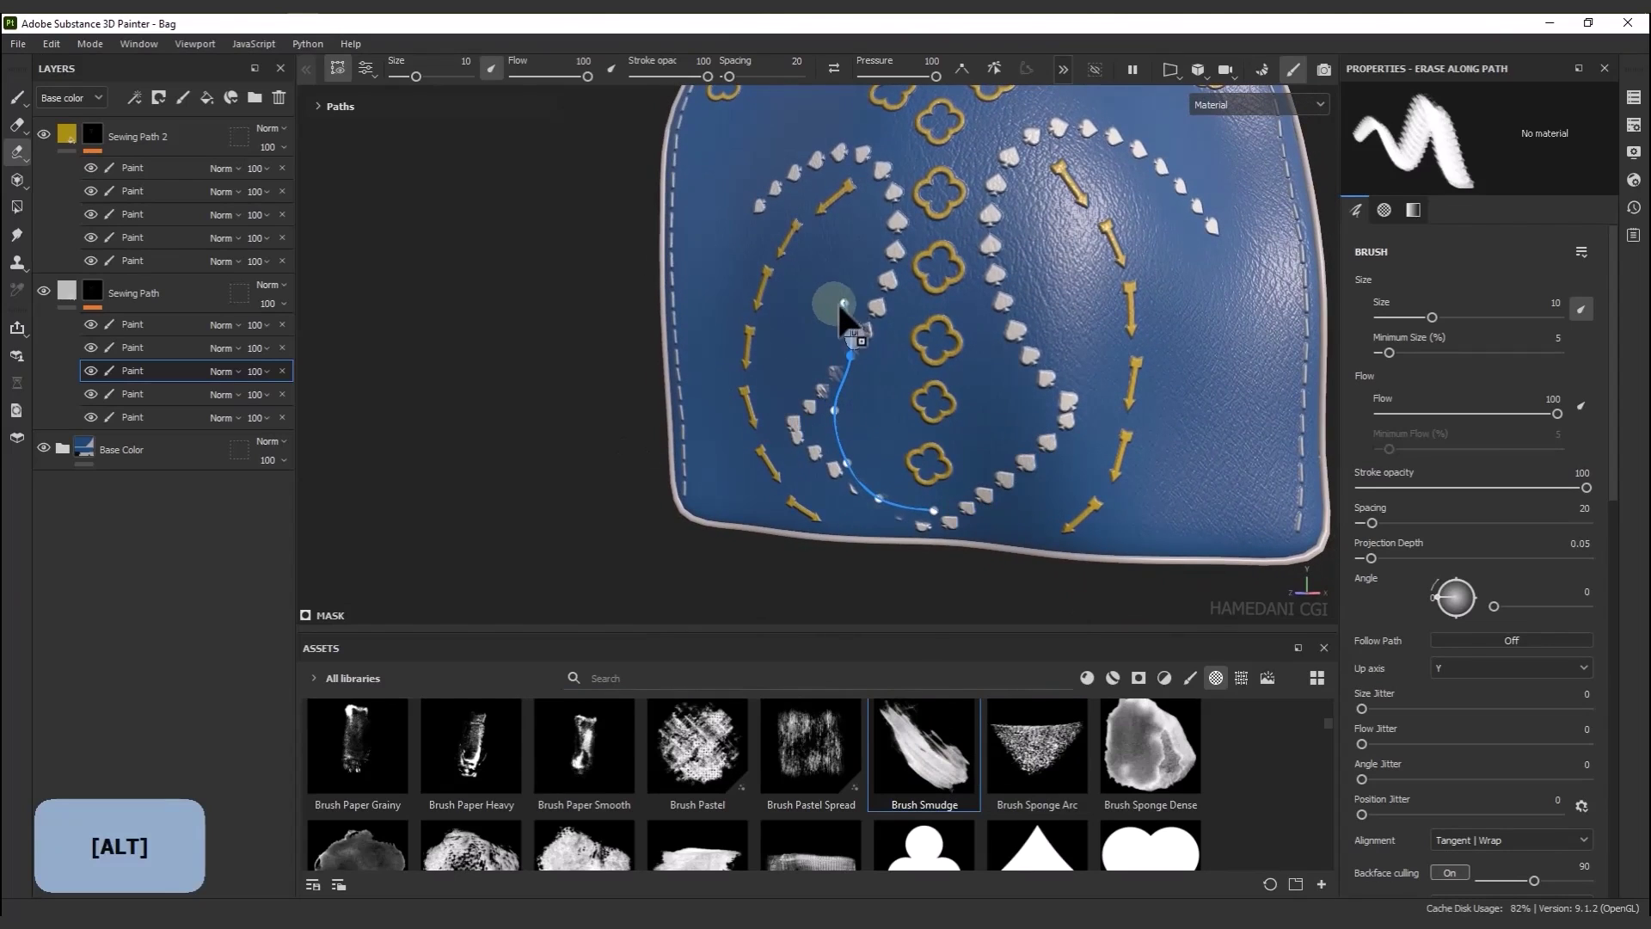
pyautogui.press('Delete')
pyautogui.press('Delete')
pyautogui.press('Delete')
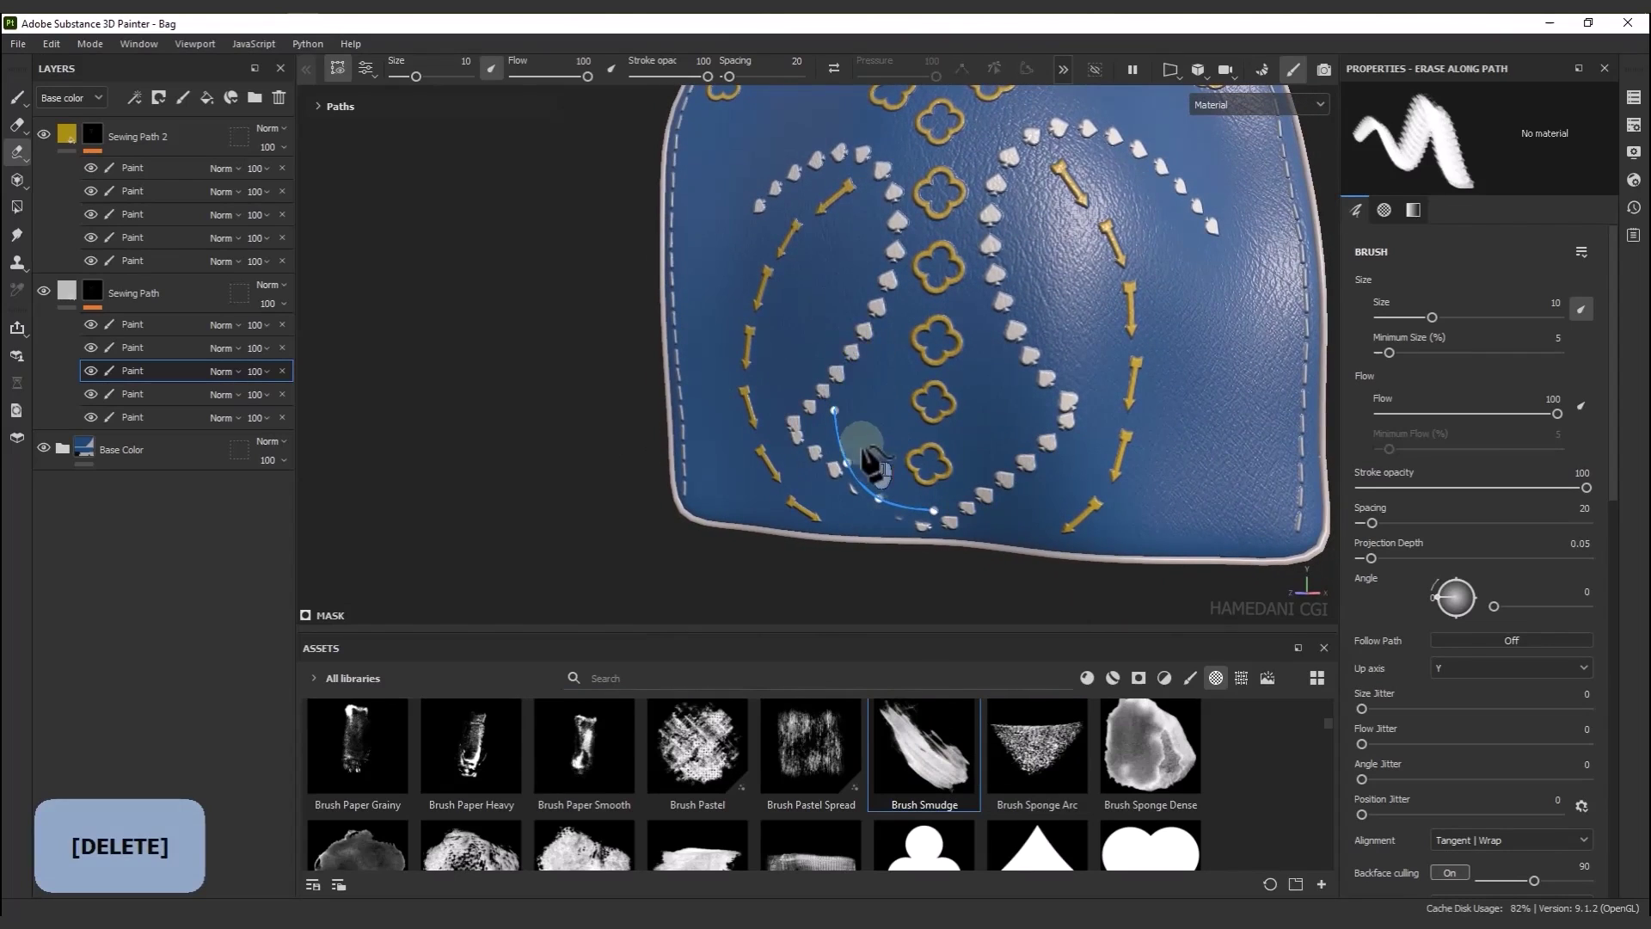
pyautogui.press('Delete')
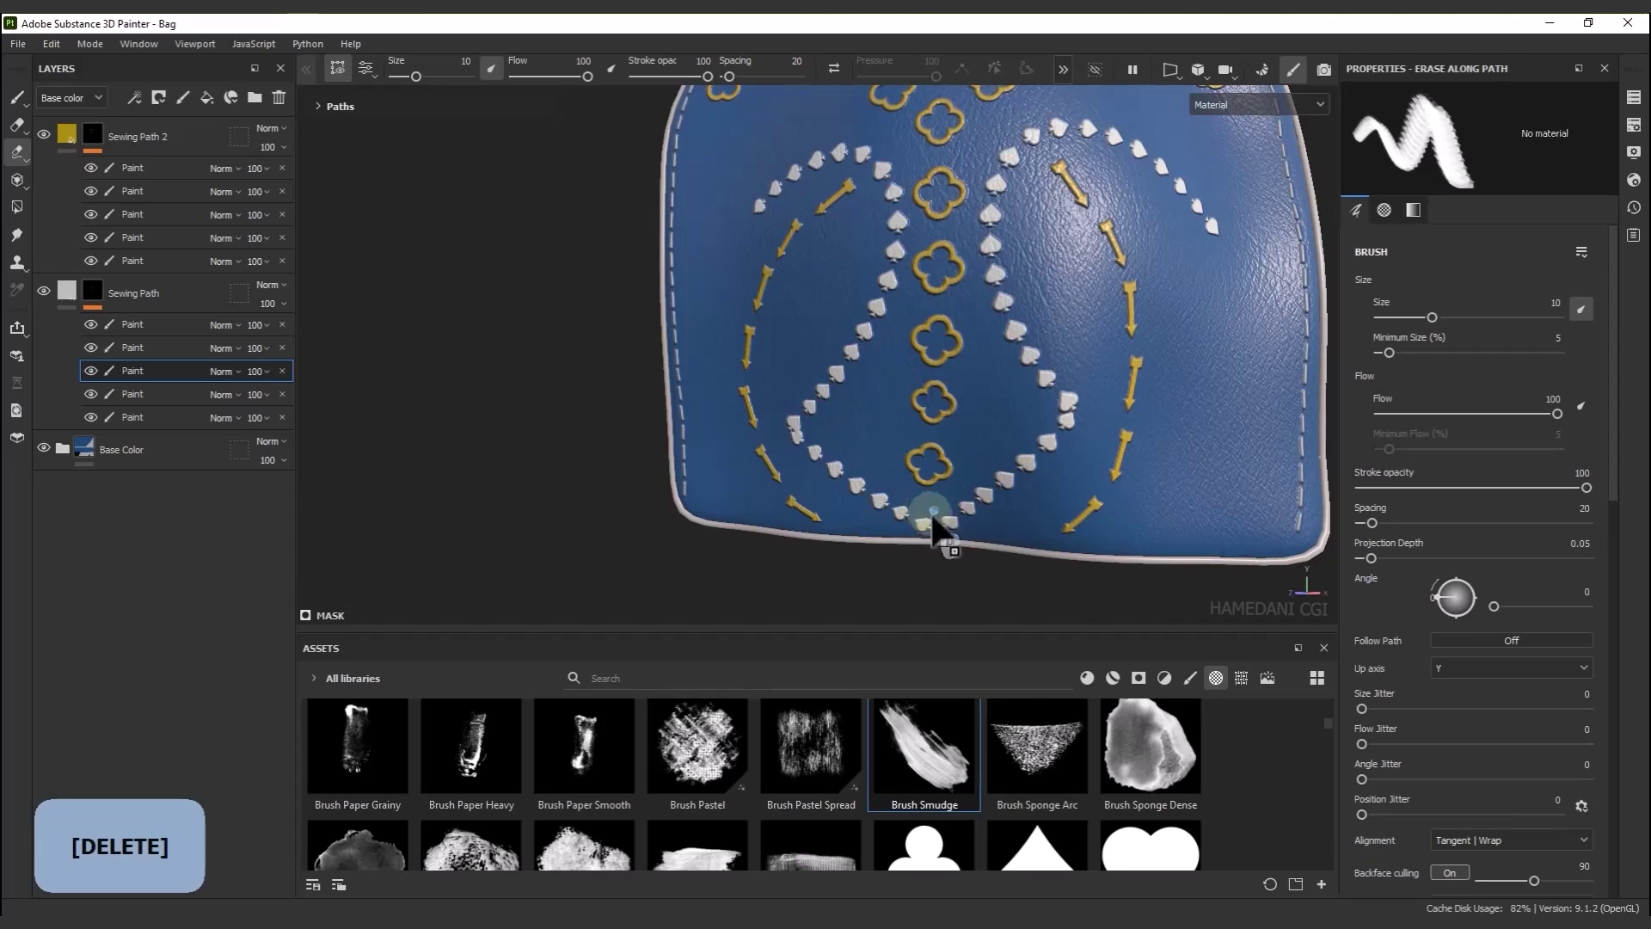
pyautogui.press('Delete')
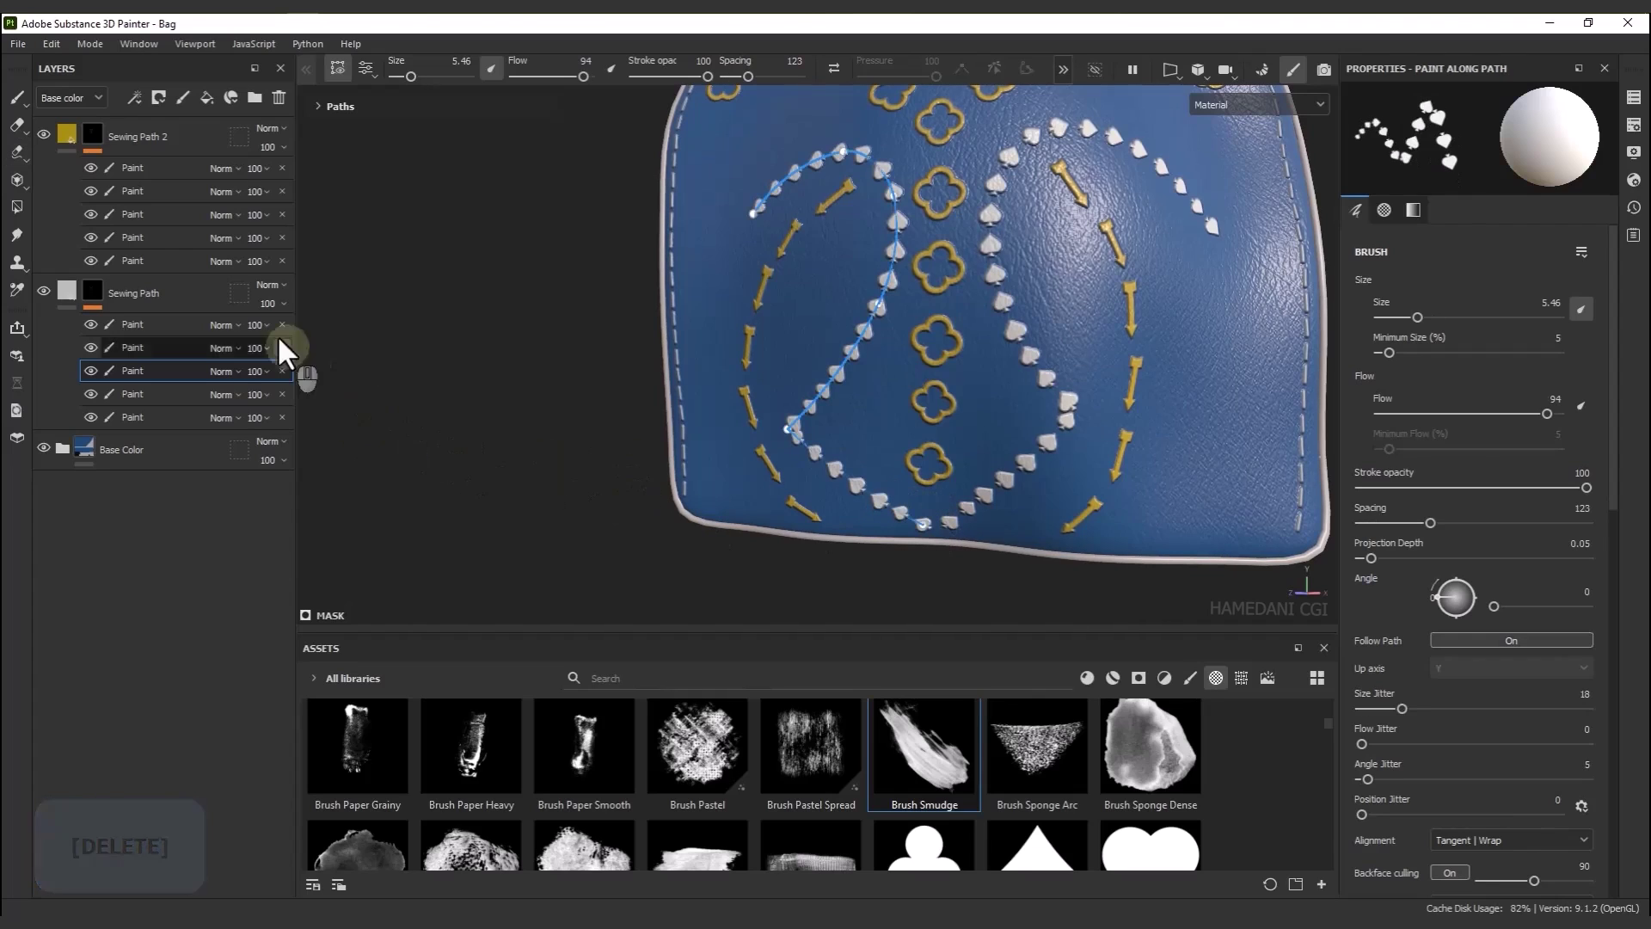
# Draw a Smudge along path stroke beside the same spade curve, from its lower end up to the middle
pyautogui.click(18, 151)
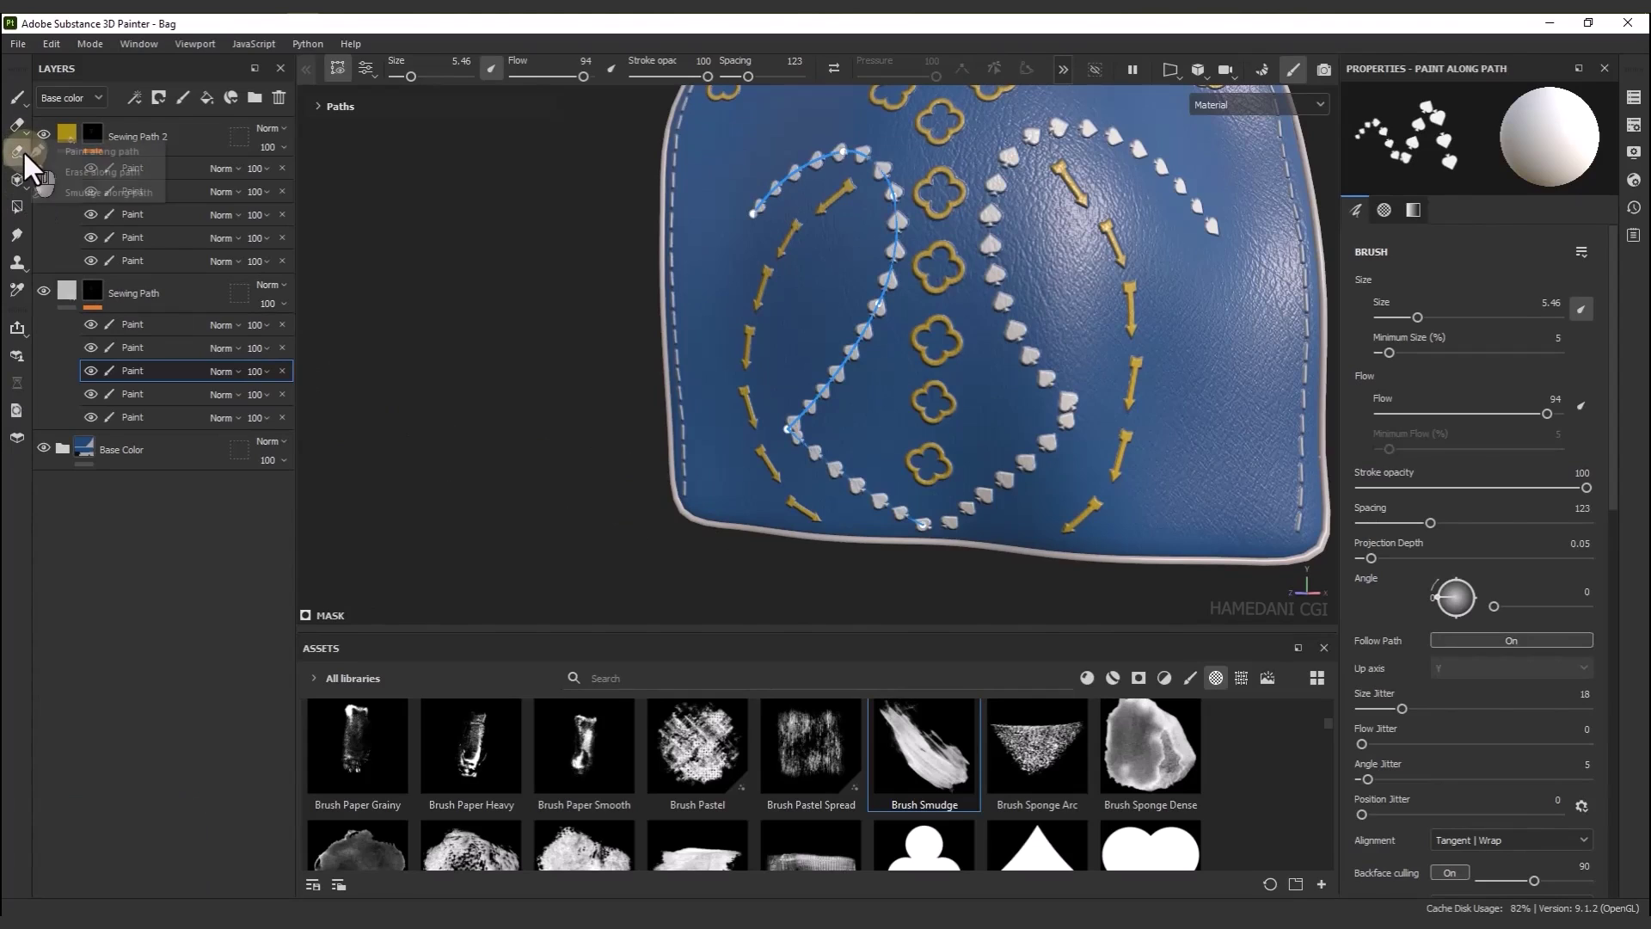
pyautogui.click(120, 193)
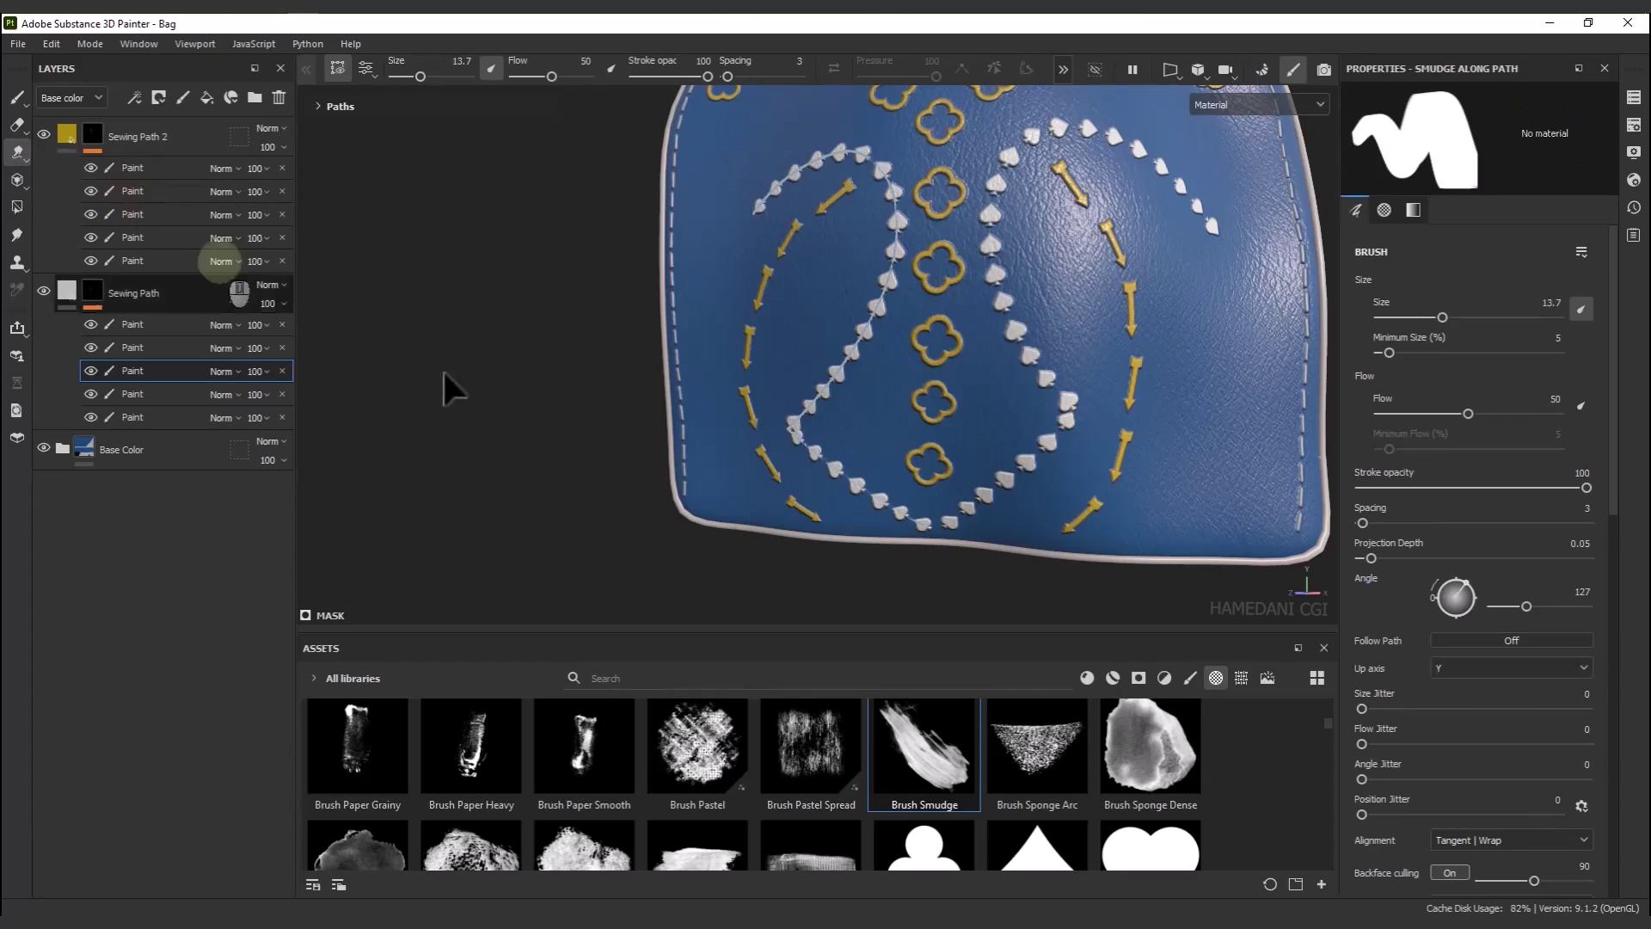
pyautogui.click(914, 499)
pyautogui.click(870, 472)
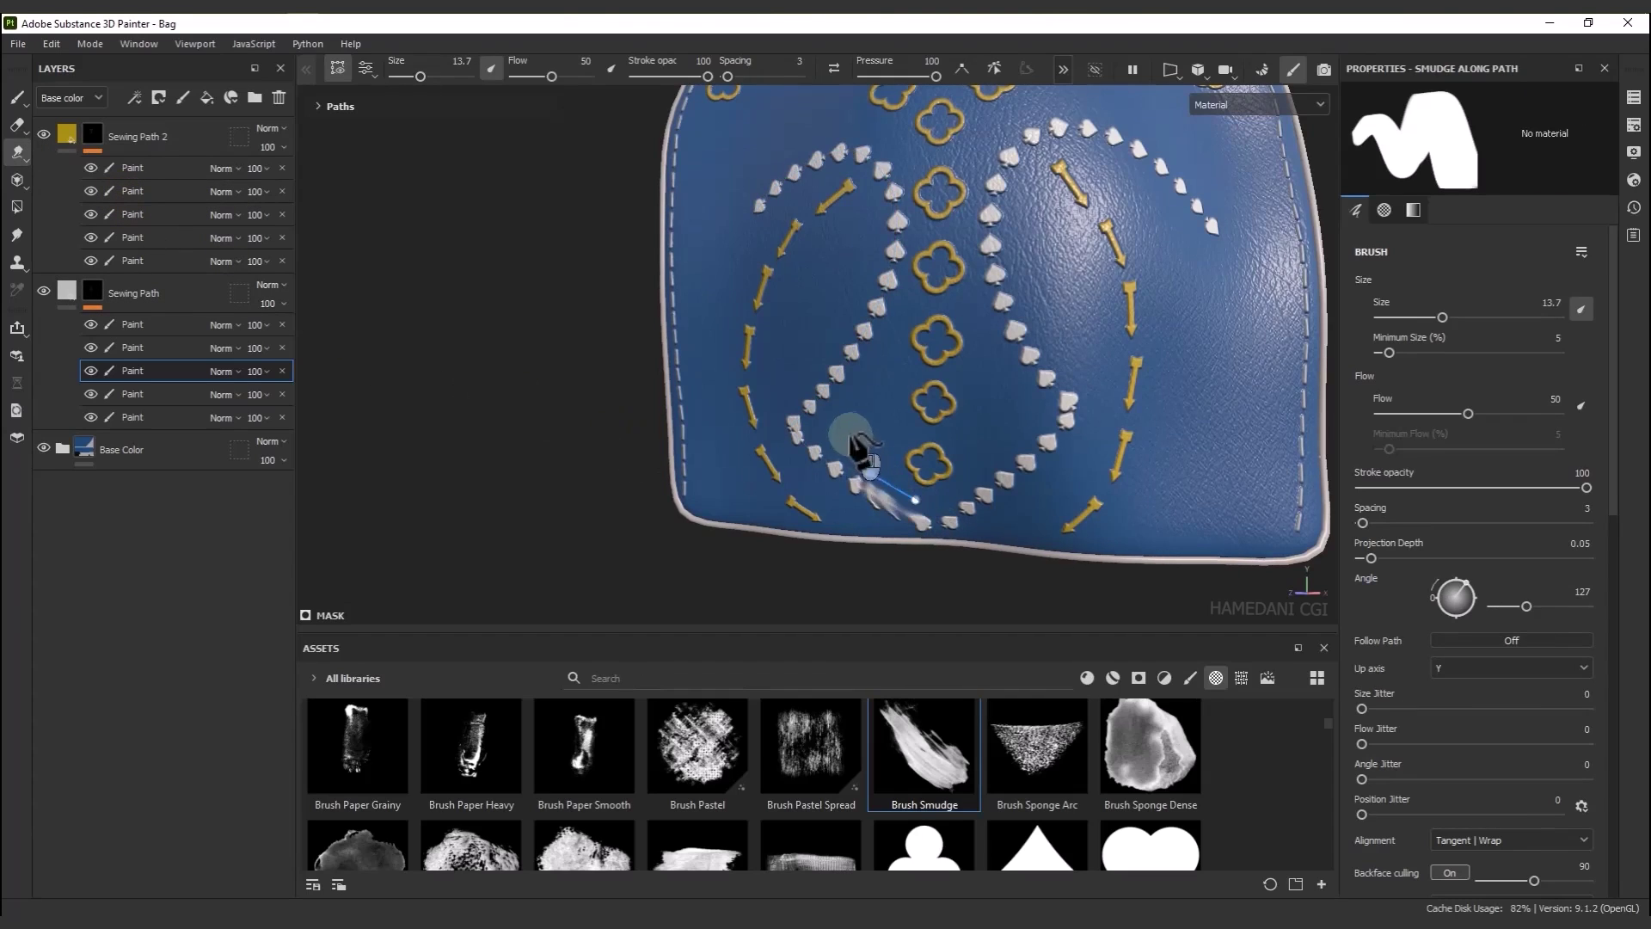
pyautogui.click(839, 424)
pyautogui.click(865, 393)
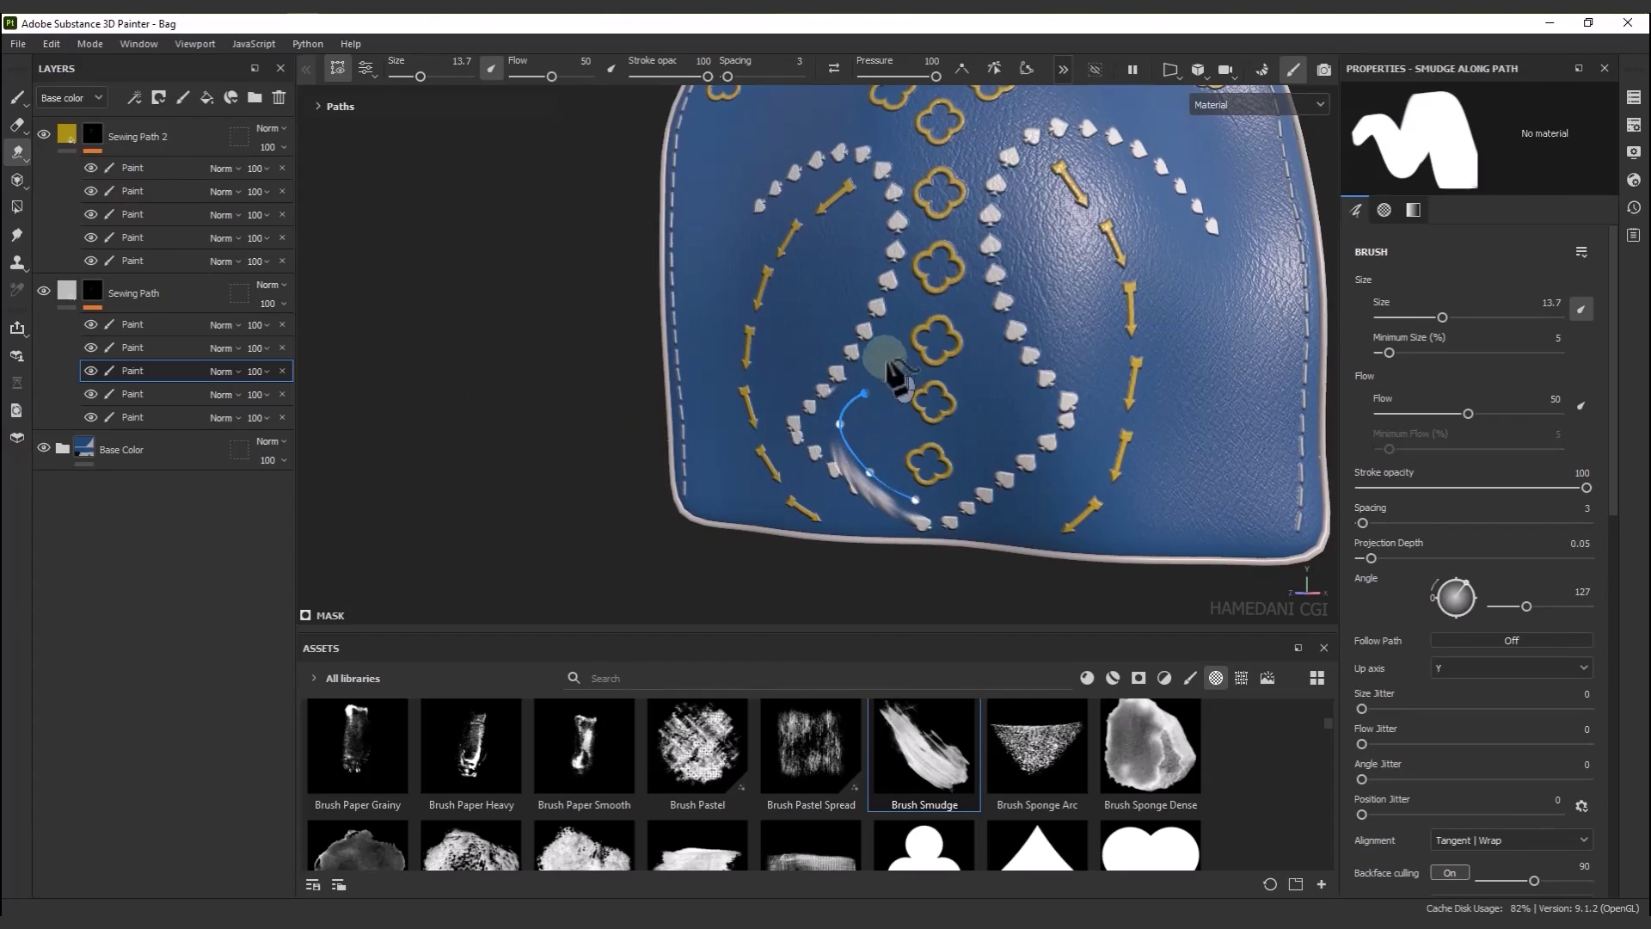
pyautogui.click(901, 316)
pyautogui.click(905, 276)
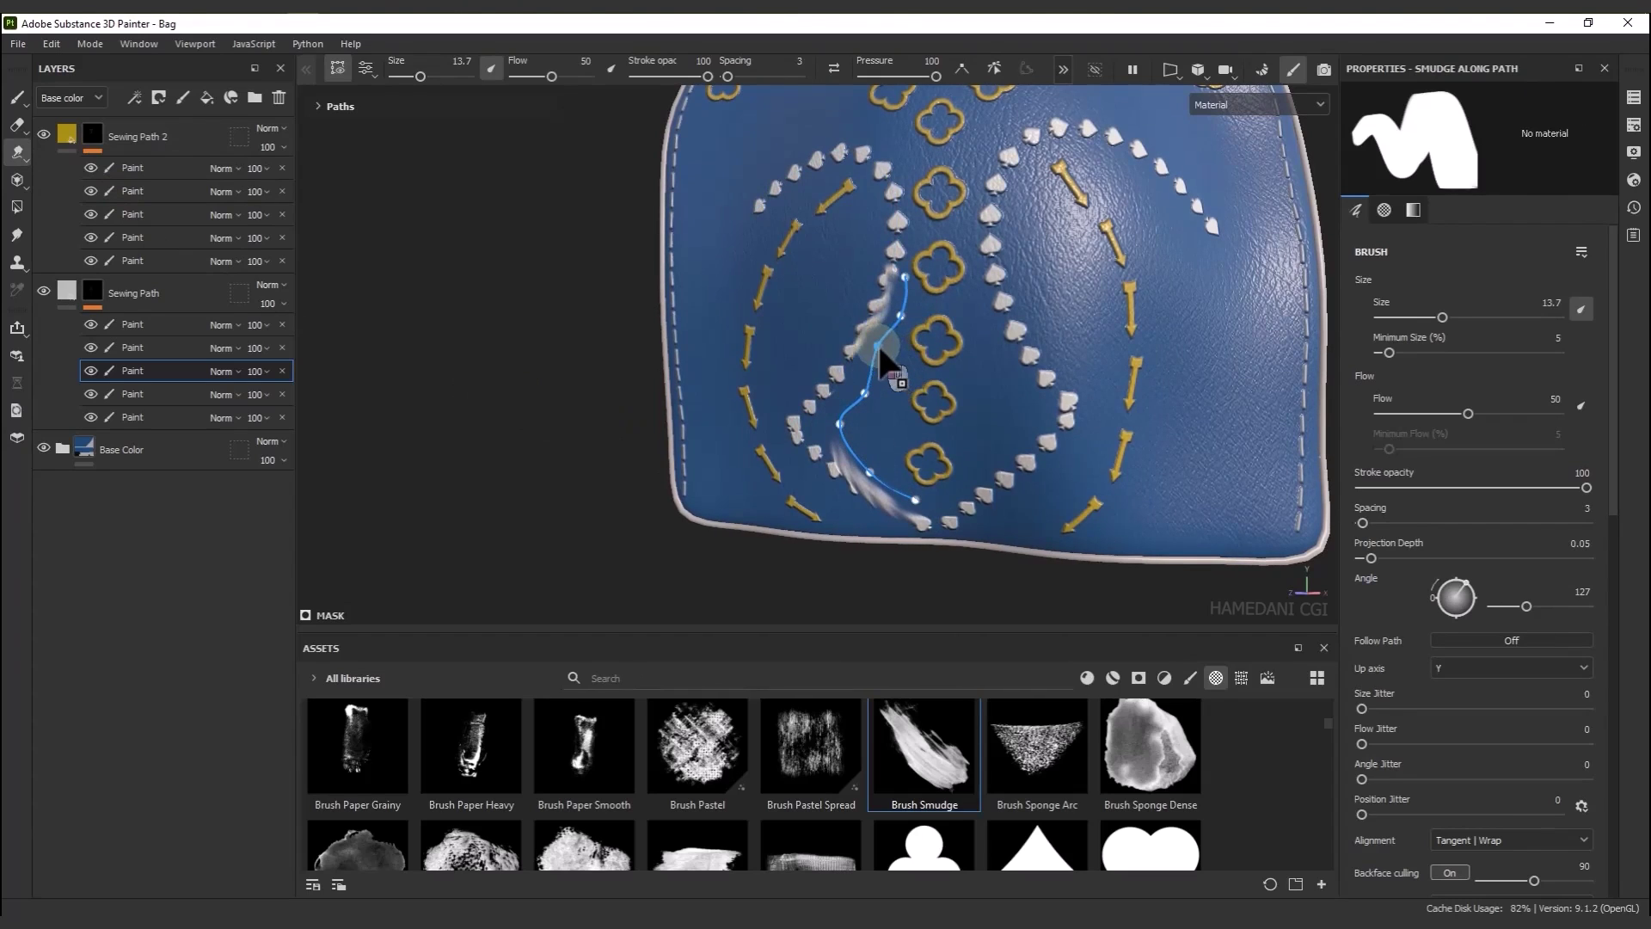
# Reshape the smudge path over the spades and try the Brush Sponge Arc and Brush Sponge Hollow alphas on it
pyautogui.moveTo(864, 393); pyautogui.dragTo(783, 362)
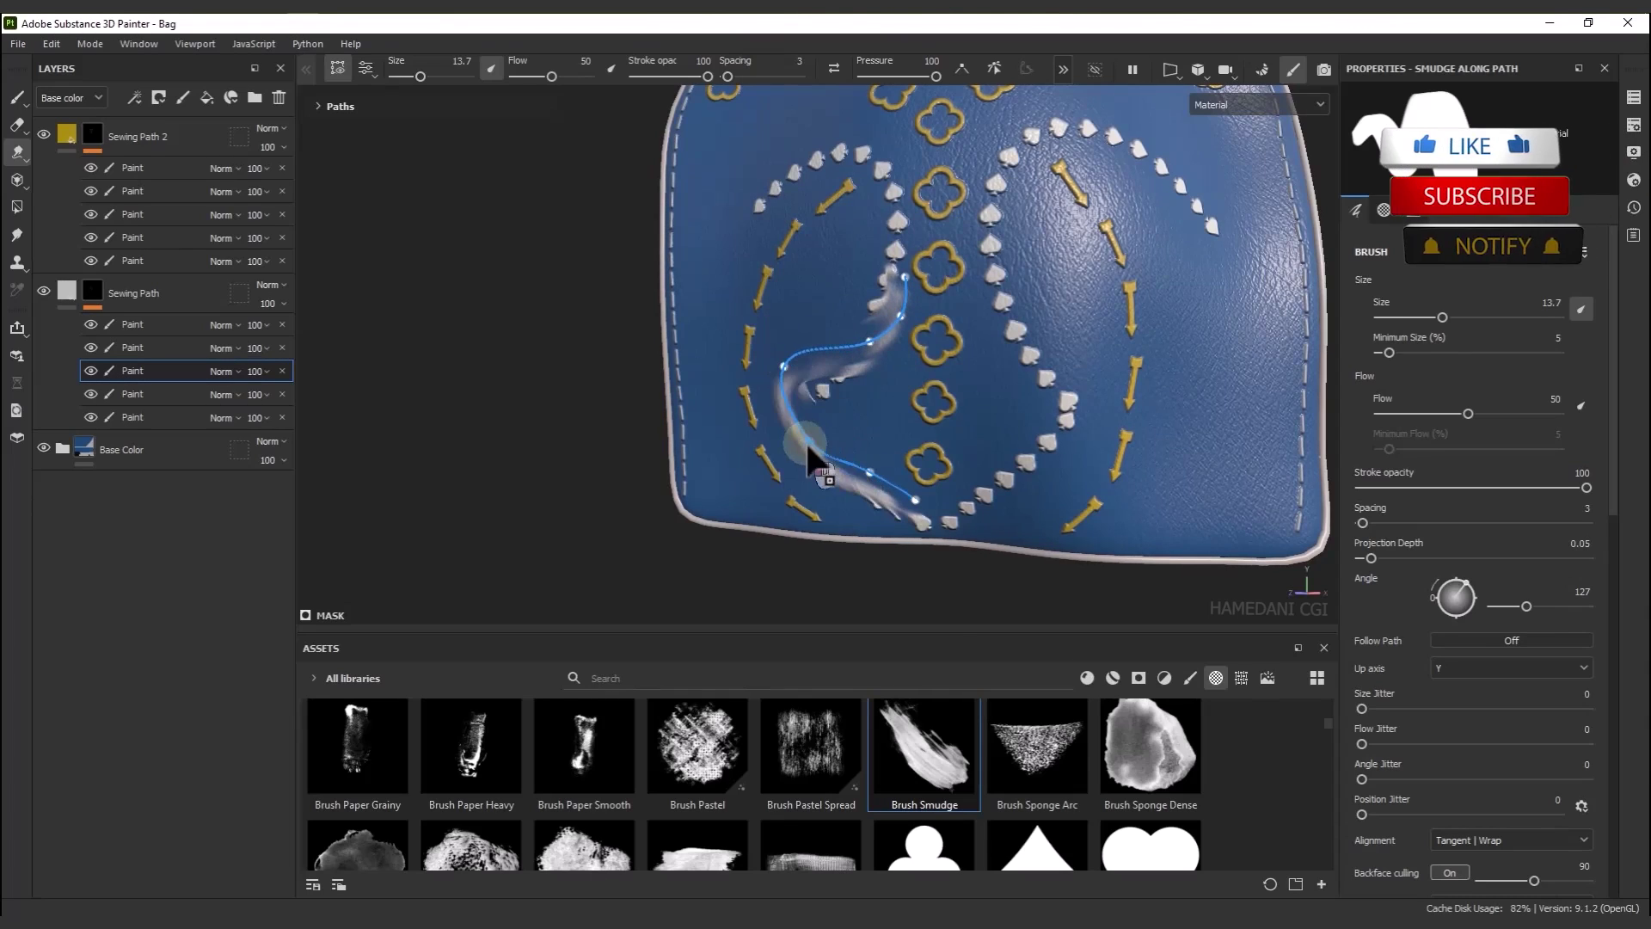
pyautogui.click(1048, 748)
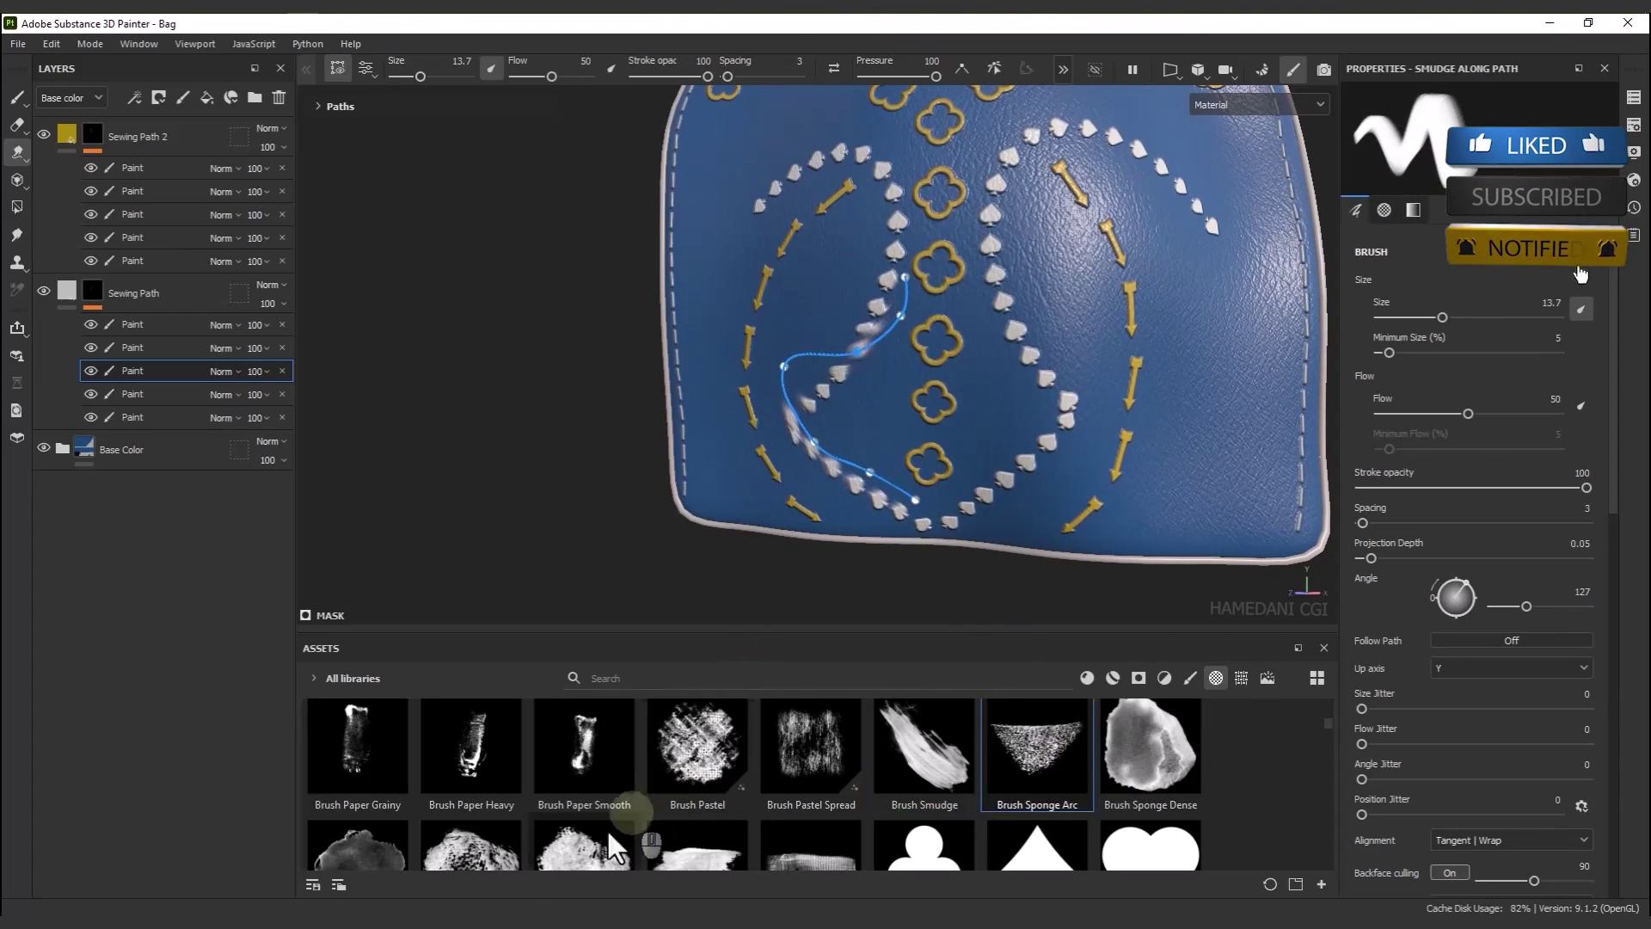
pyautogui.click(481, 848)
pyautogui.moveTo(855, 354)
pyautogui.mouseDown()
pyautogui.moveTo(854, 308)
pyautogui.moveTo(870, 365)
pyautogui.mouseUp()
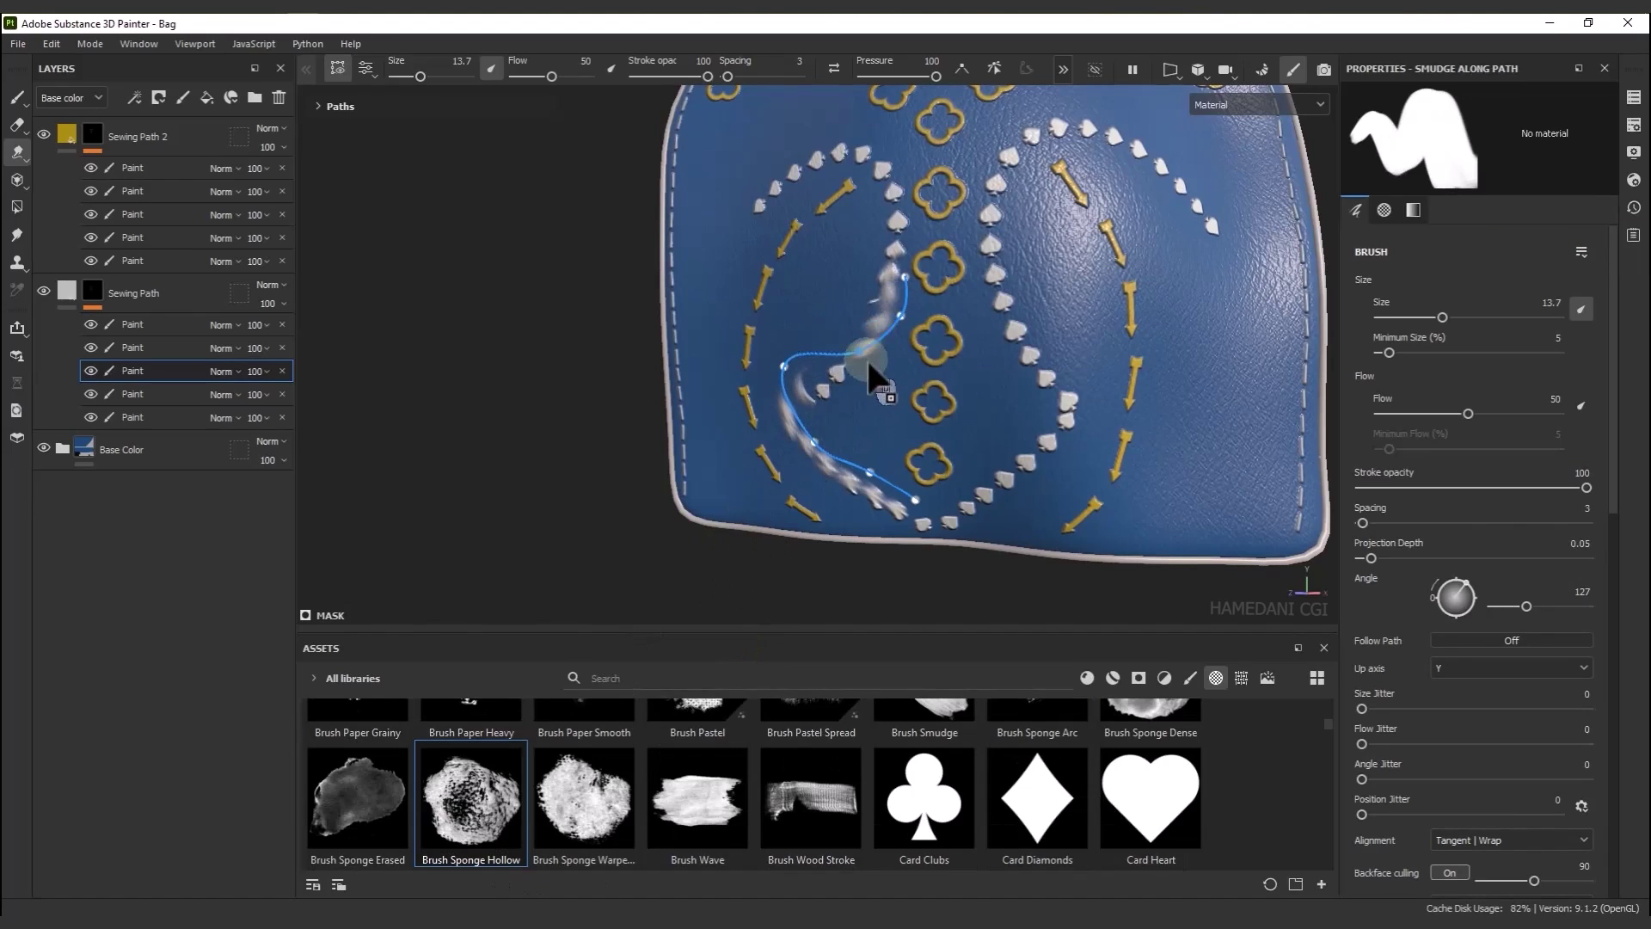
pyautogui.moveTo(892, 185); pyautogui.dragTo(888, 169)
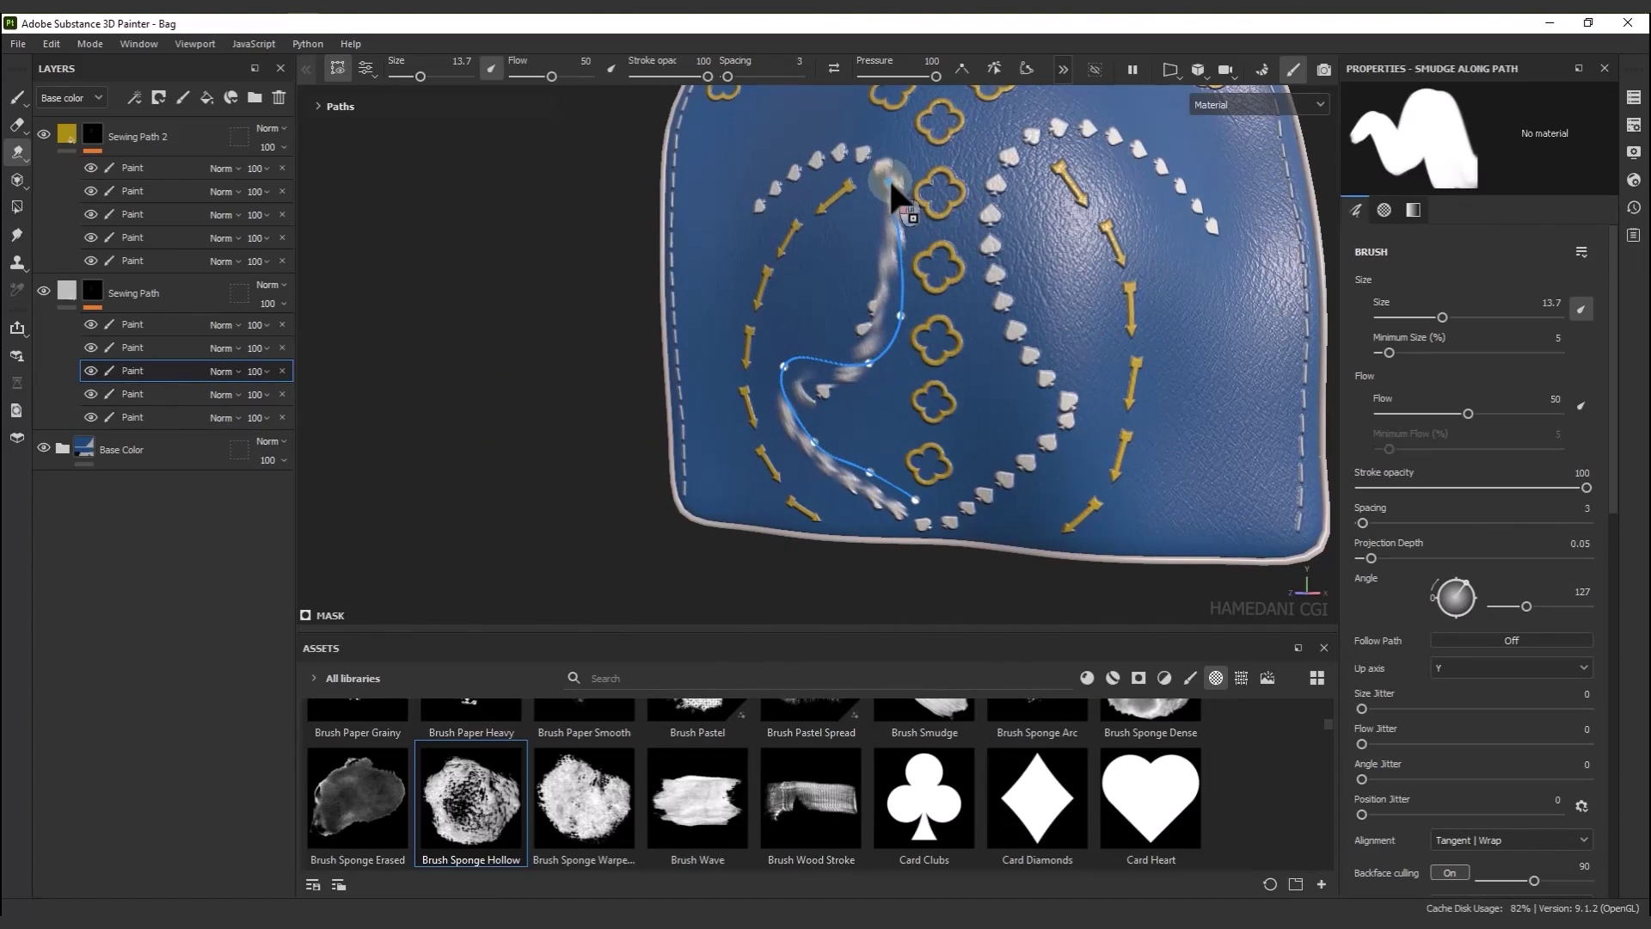
# Delete all points of the smudge path to restore the spades
pyautogui.press('Delete')
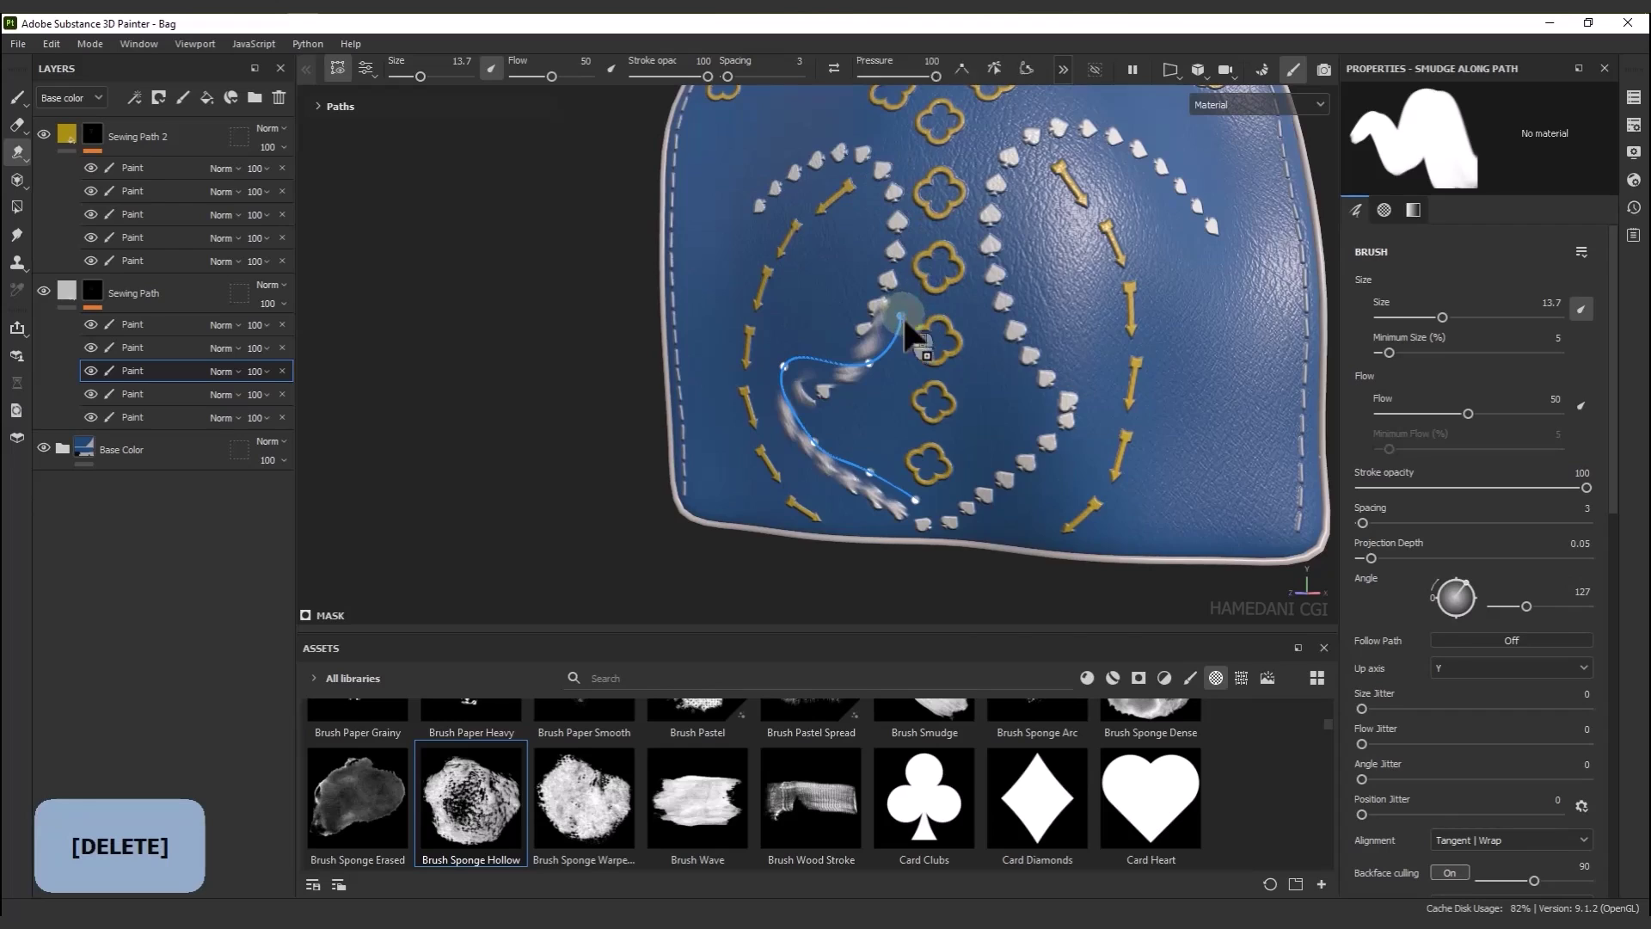
pyautogui.press('Delete')
pyautogui.press('Delete')
pyautogui.press('Delete')
pyautogui.press('Delete')
pyautogui.press('Delete')
pyautogui.press('Delete')
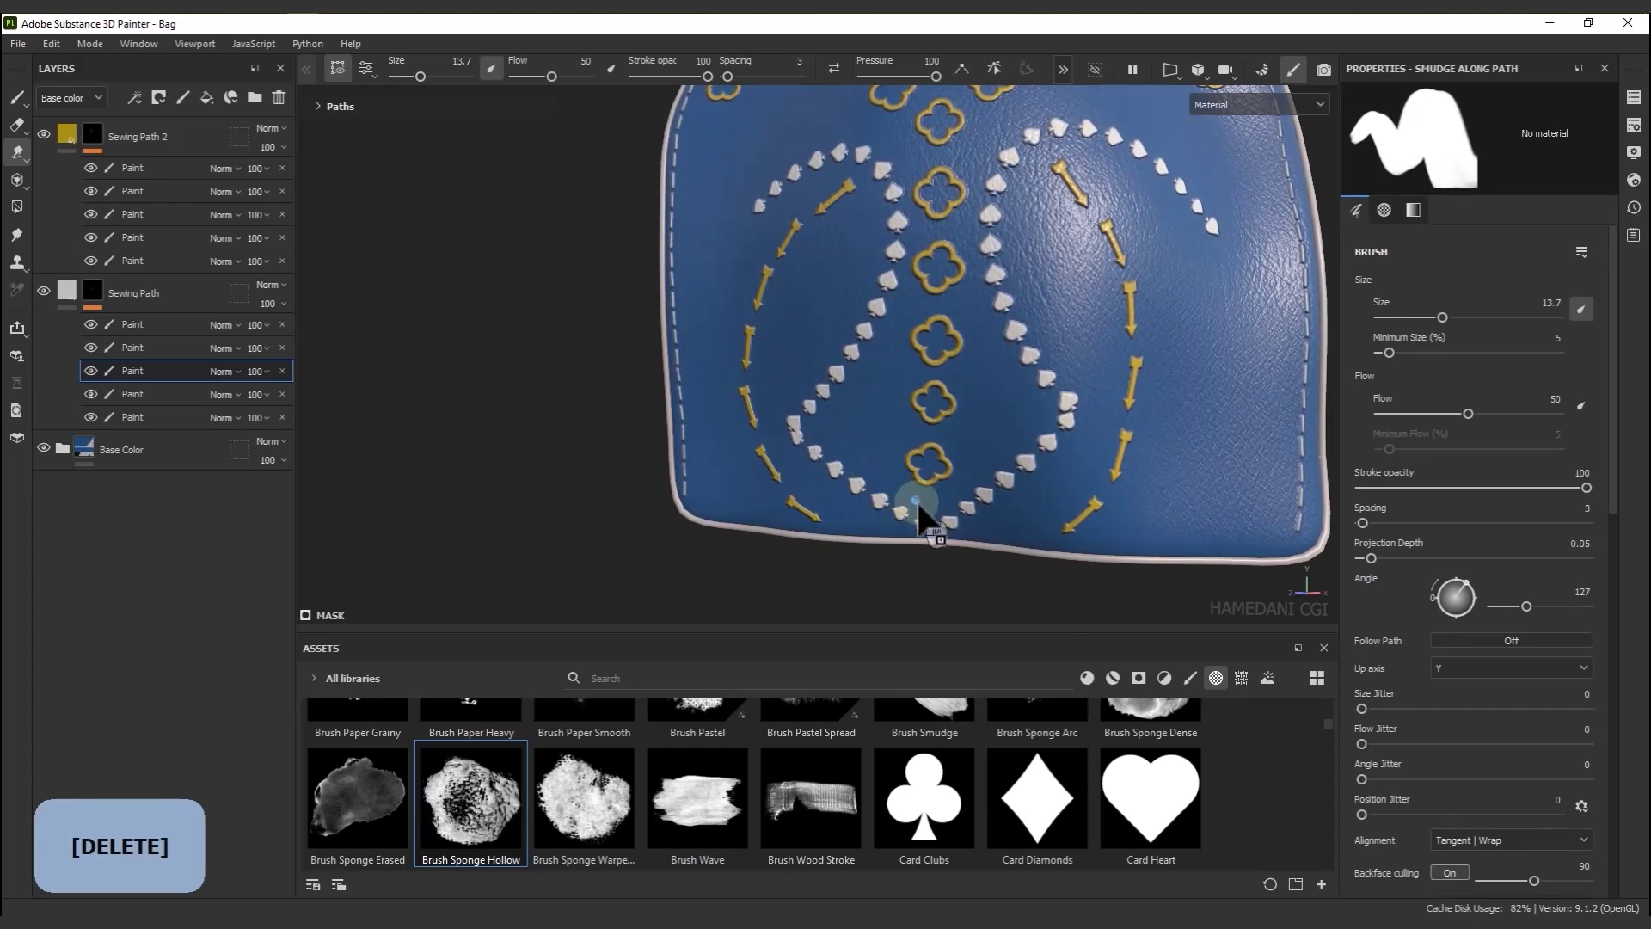
pyautogui.press('Delete')
# Select the Sewing Path 2 layer and review the bag's decorated front and side
pyautogui.scroll(-3, 922, 406)
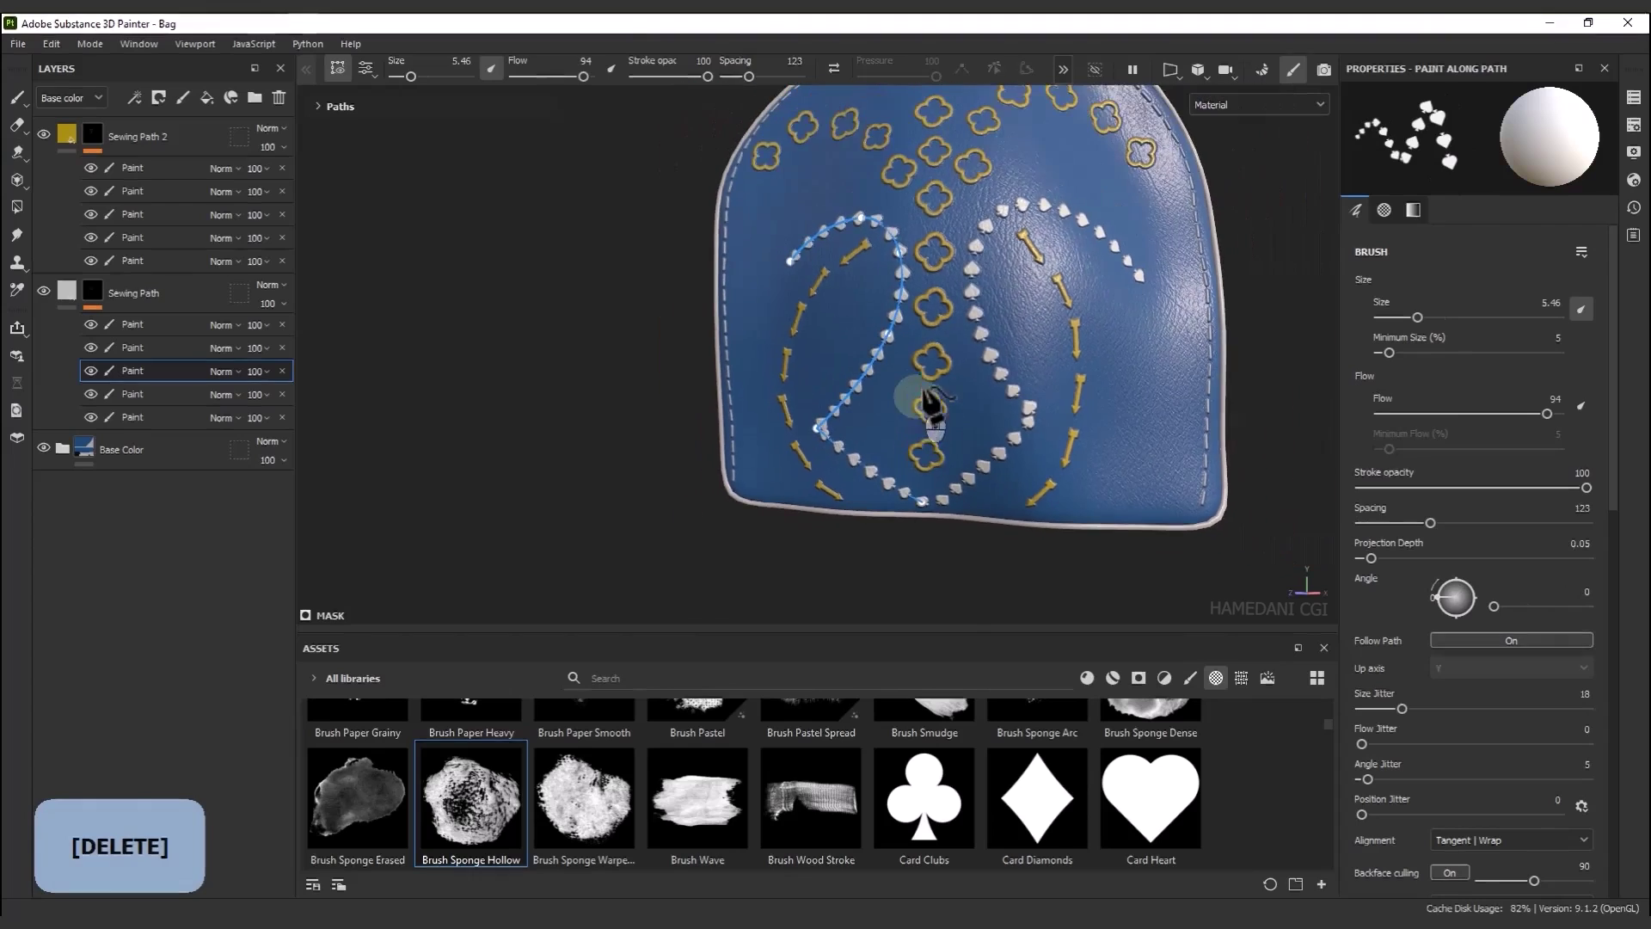
pyautogui.click(153, 136)
pyautogui.keyDown('alt'); pyautogui.moveTo(1081, 482); pyautogui.dragTo(912, 482); pyautogui.keyUp('alt')
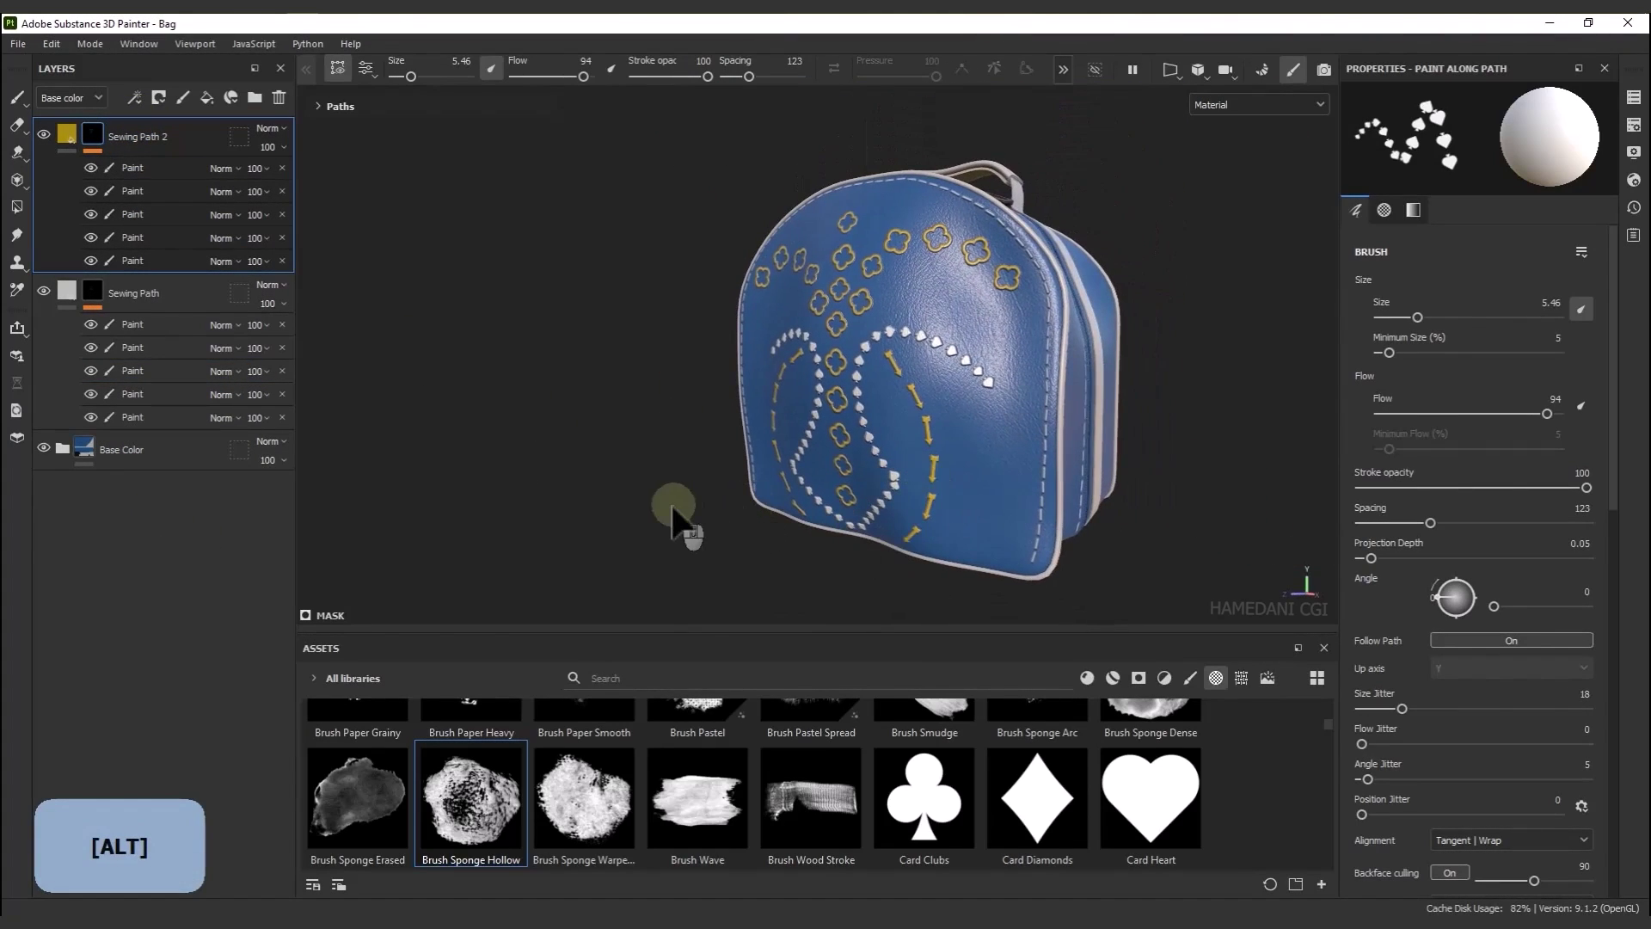